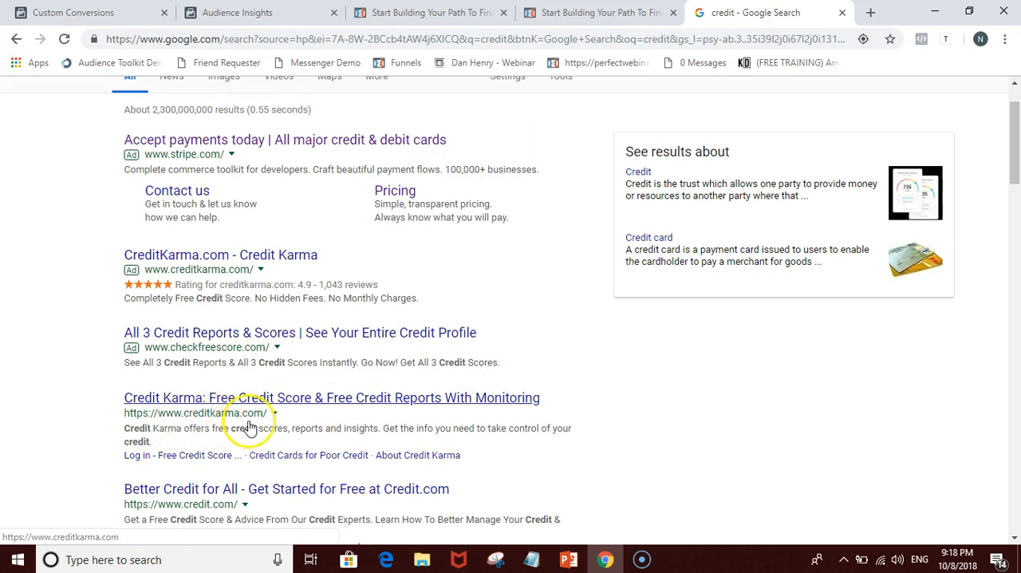
Step: Look through the Google results for "credit" for companies, credit score sites, top stories and ads that could be competitors
scroll(249, 429, "down", 5)
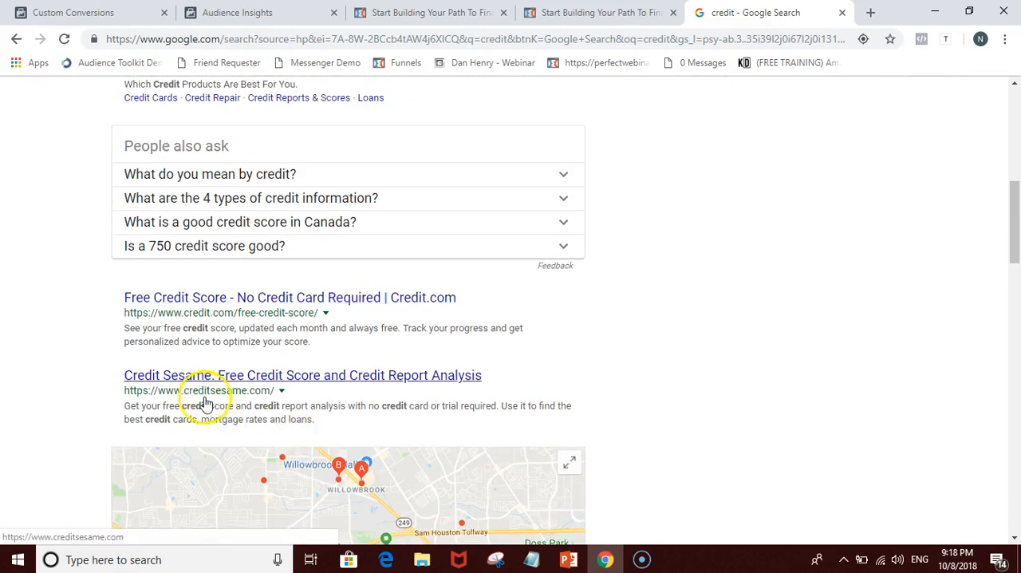
scroll(337, 406, "down", 5)
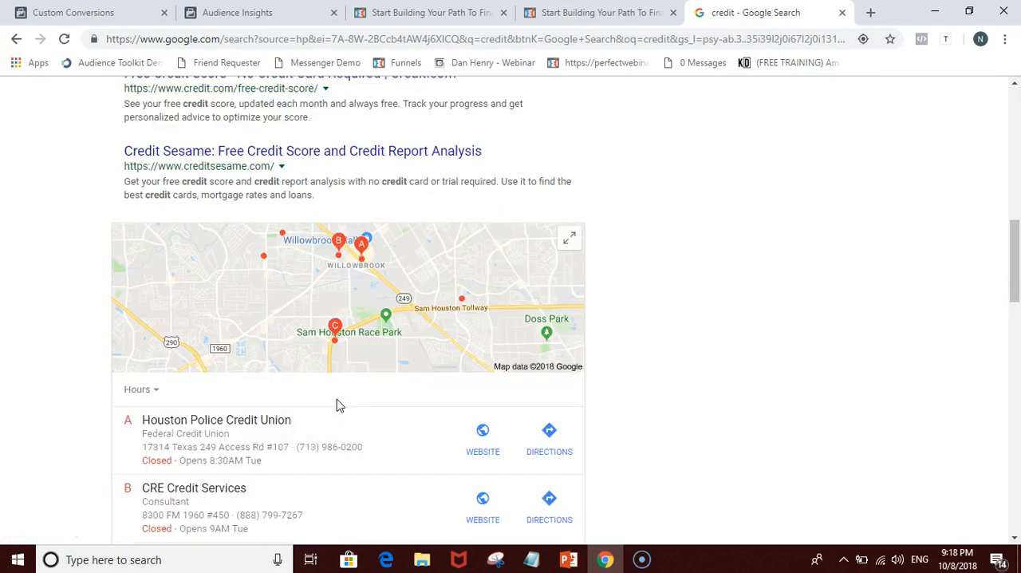
scroll(323, 410, "up", 1)
scroll(323, 411, "up", 3)
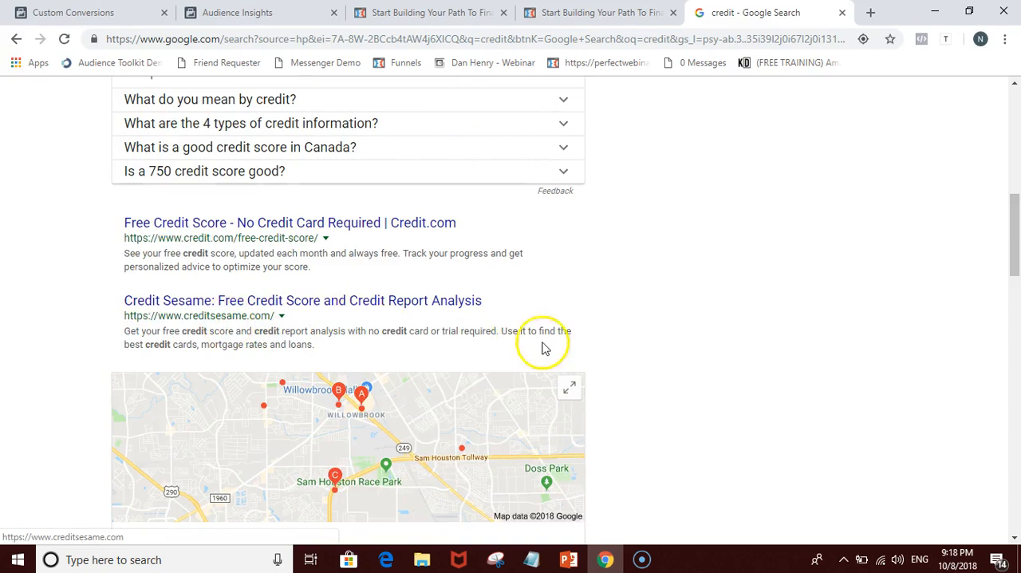
scroll(723, 367, "down", 6)
scroll(715, 363, "down", 4)
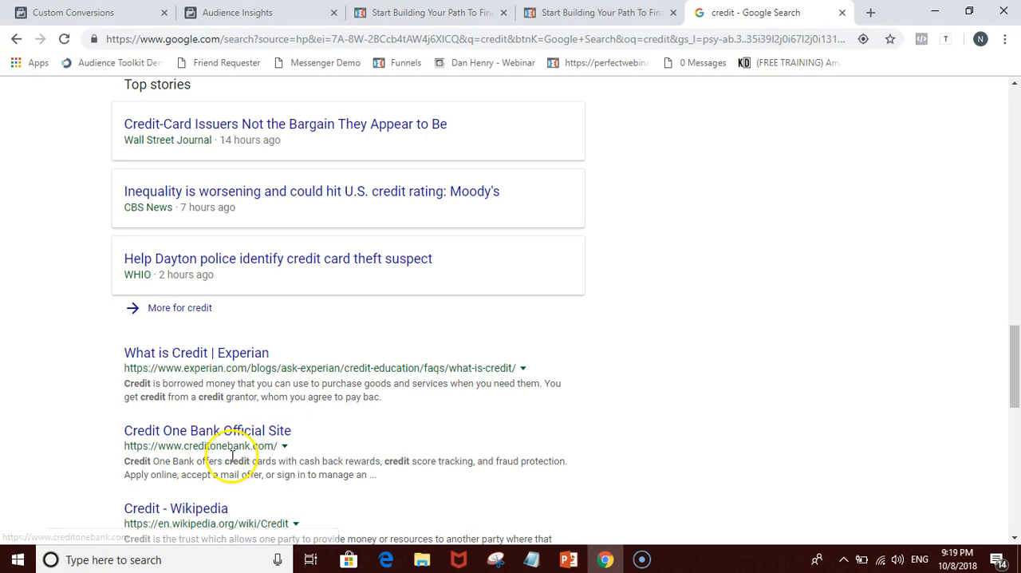
scroll(232, 456, "down", 2)
scroll(274, 463, "down", 2)
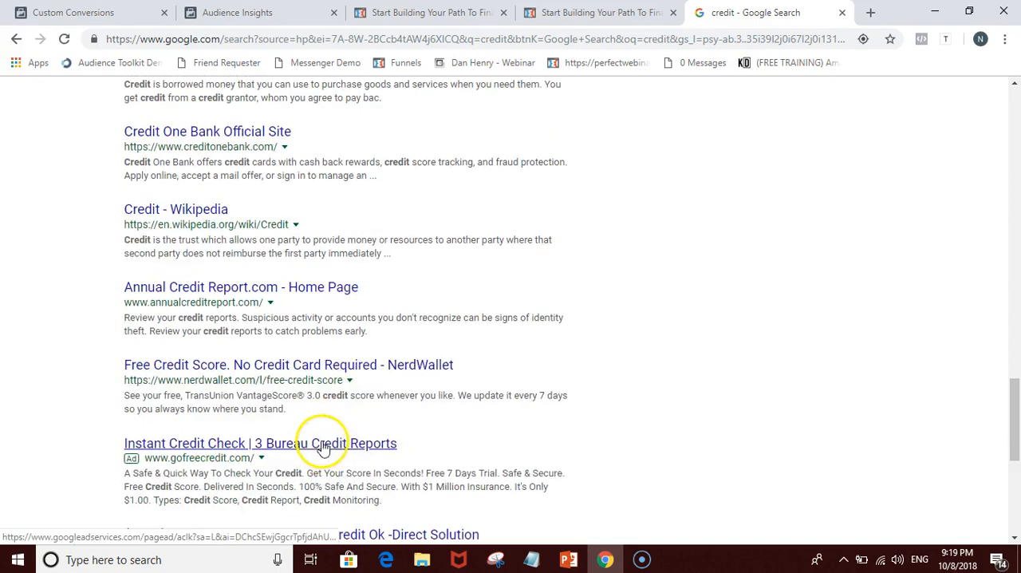
scroll(323, 443, "down", 1)
scroll(335, 427, "down", 2)
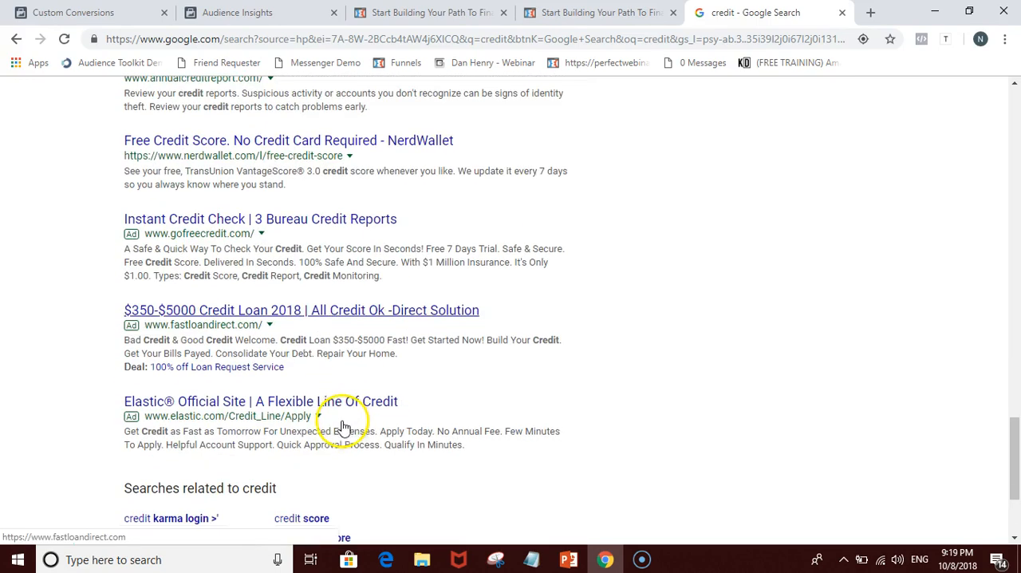
scroll(383, 422, "up", 15)
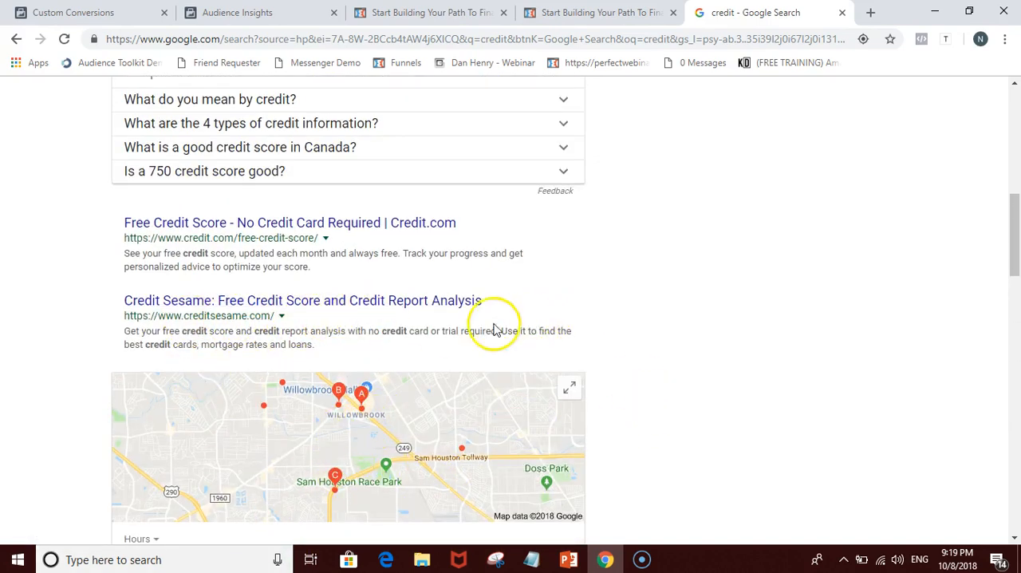
scroll(492, 327, "up", 8)
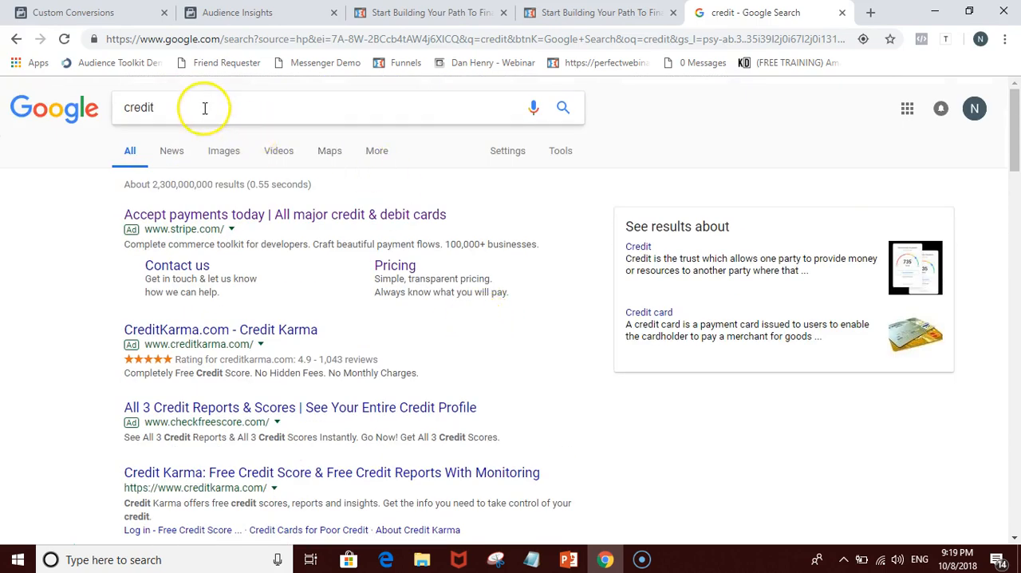
Step: Check the Search Examples slide in PowerPoint for the next search term and return to the Google results in Chrome
double_click(205, 108)
left_click(590, 562)
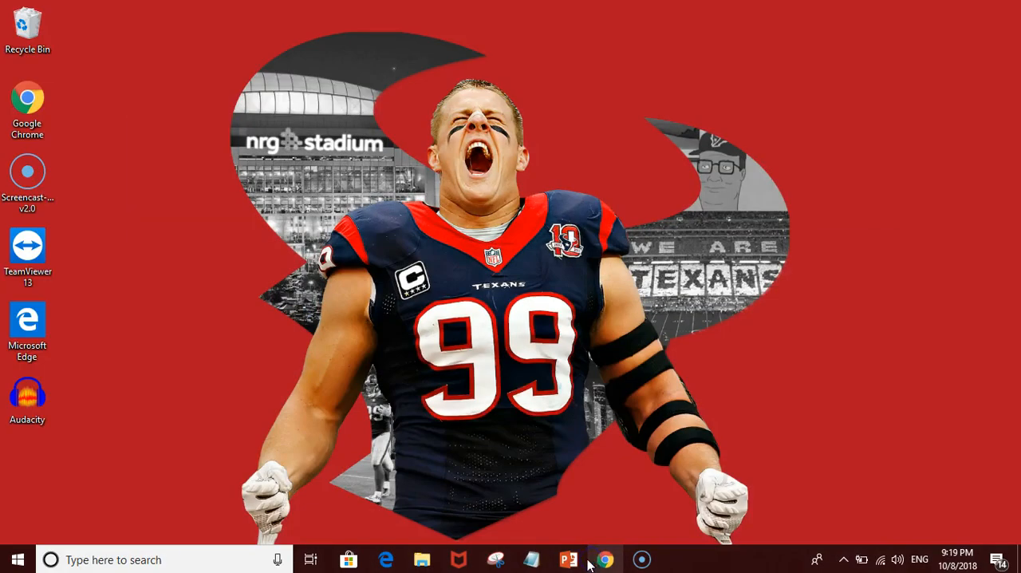
left_click(596, 562)
left_click(571, 562)
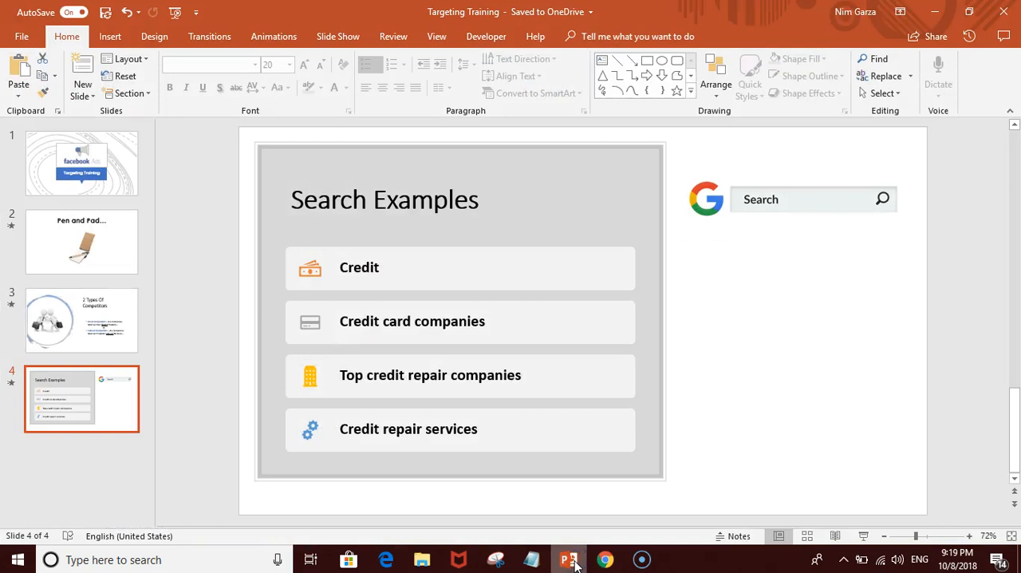
left_click(570, 562)
Step: Replace the Google query with "credit card companies" and run the search
key("BackSpace")
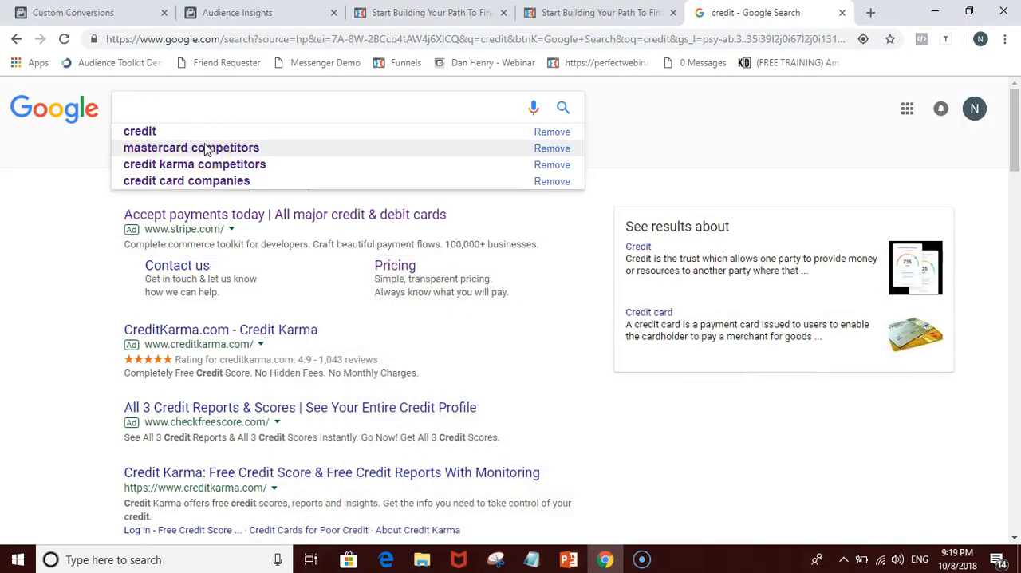
type("credit")
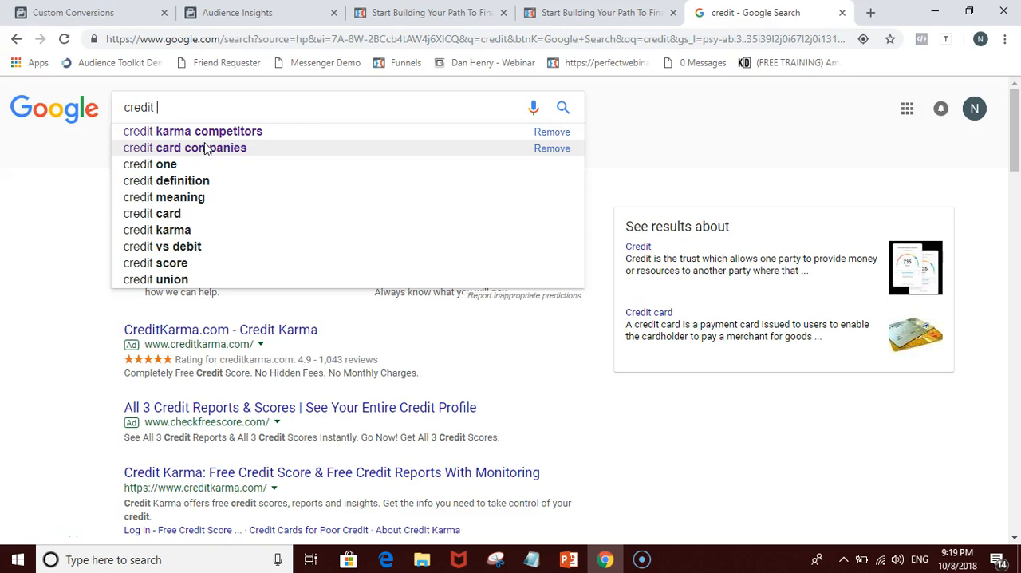
type("card")
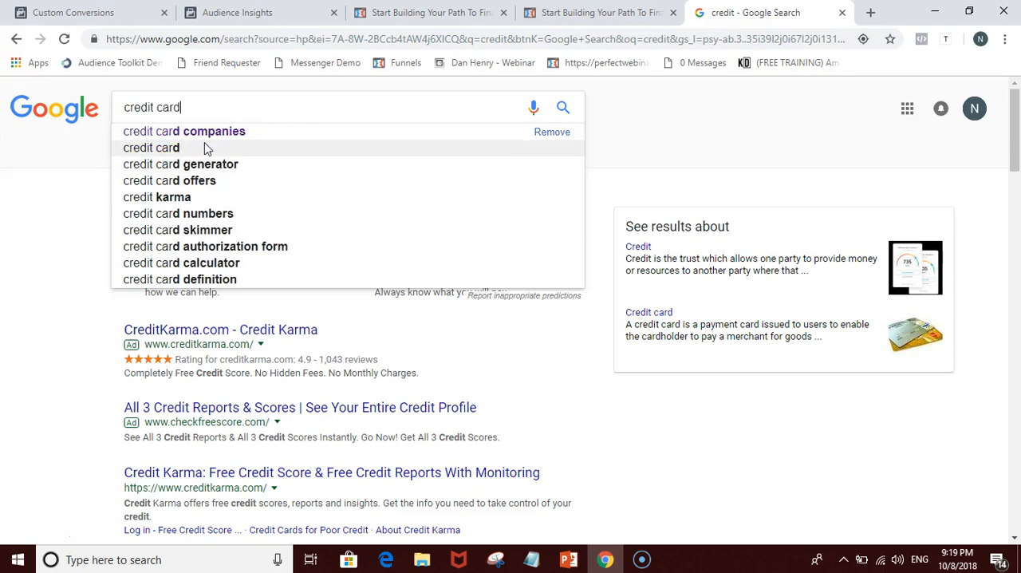
key("Down")
key("Return")
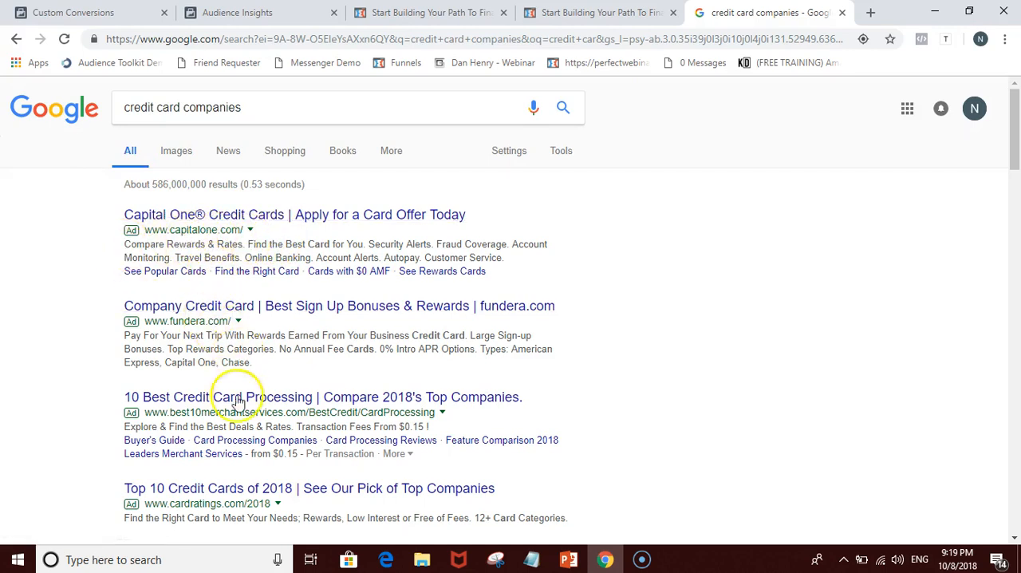
Step: Examine the ads and the cardrates.com list of card issuers in the credit card companies results
left_click(65, 347)
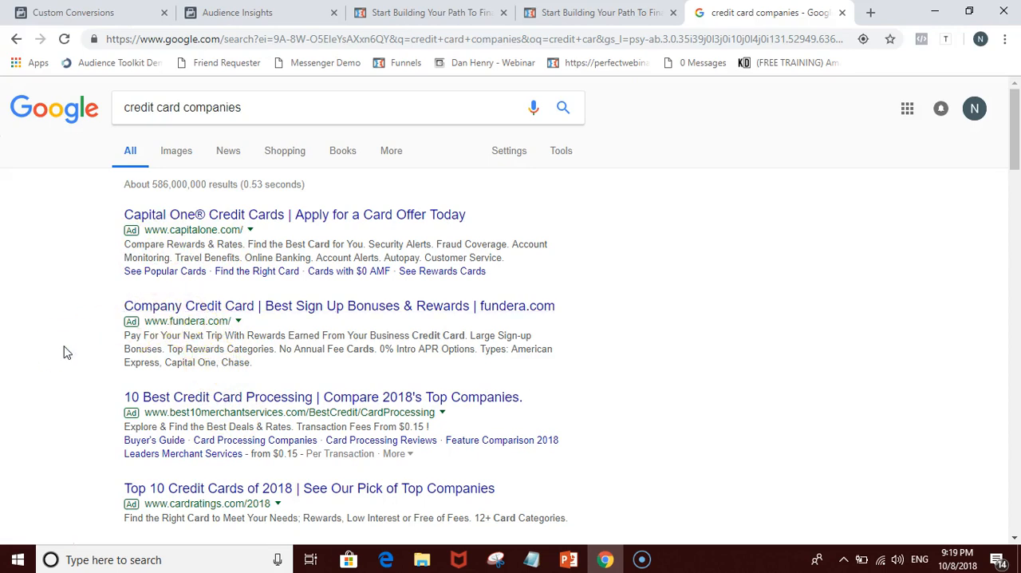
scroll(228, 327, "down", 2)
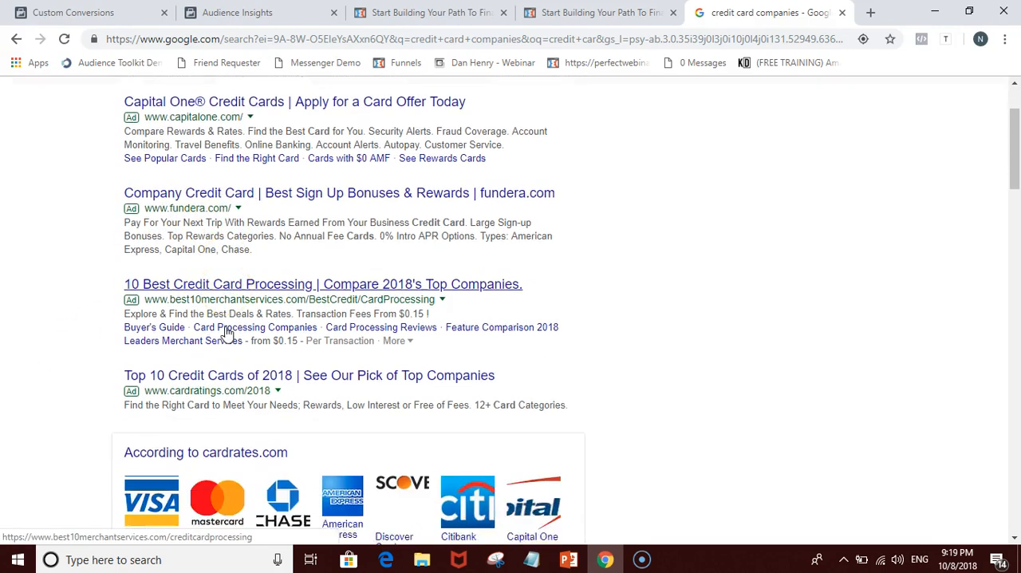
scroll(228, 333, "down", 2)
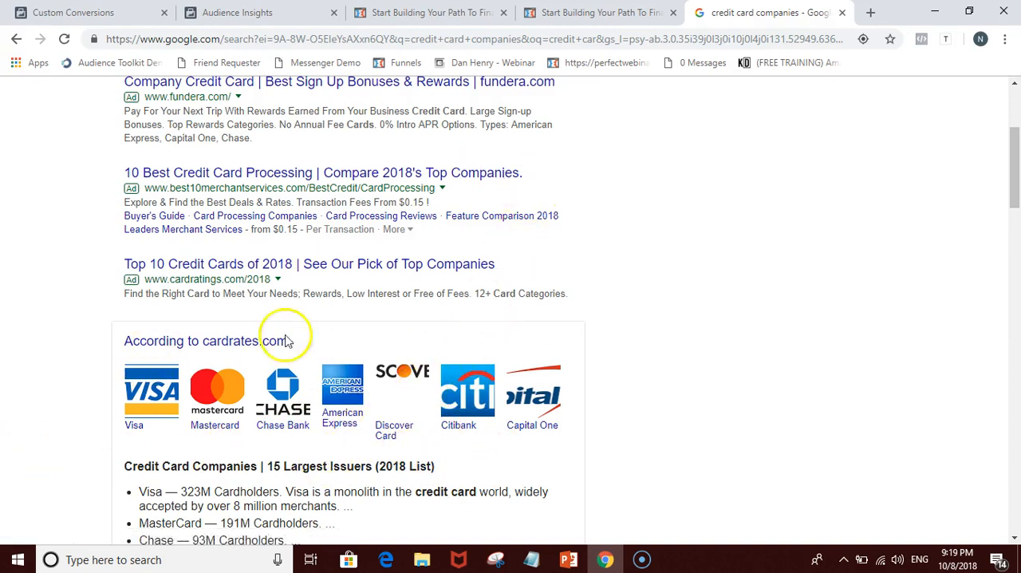
Step: View the open Custom Conversions, Audience Insights and credit-repair landing pages, and return to the start of the Google results
left_click(74, 12)
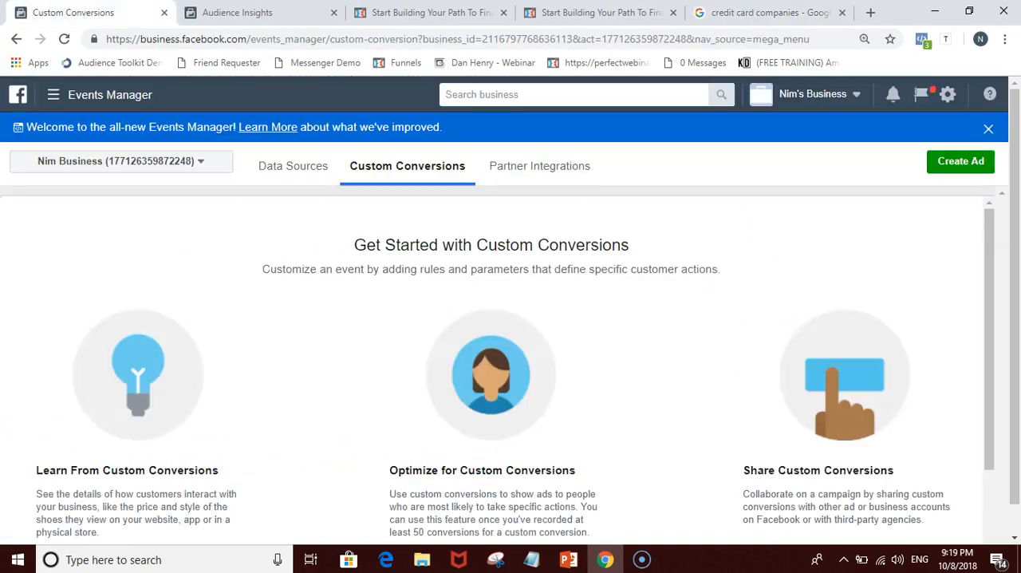
left_click(200, 12)
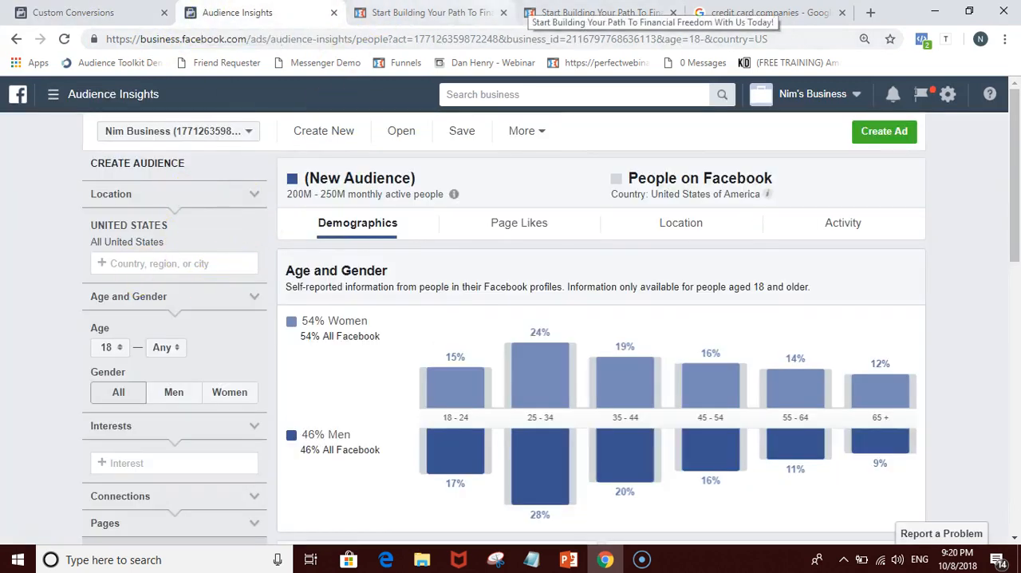
left_click(479, 12)
left_click(559, 12)
left_click(483, 12)
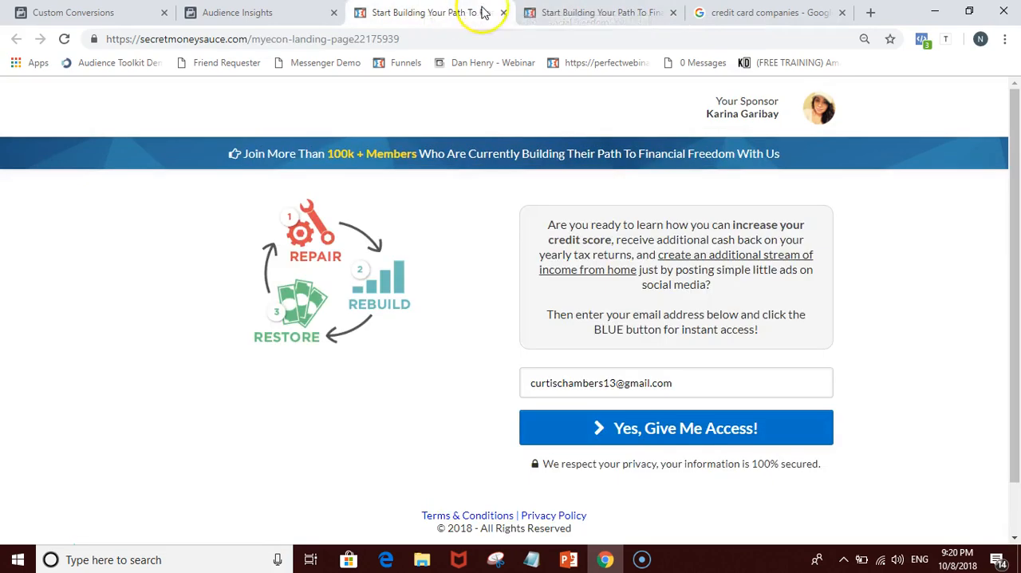
left_click(784, 9)
scroll(328, 300, "up", 5)
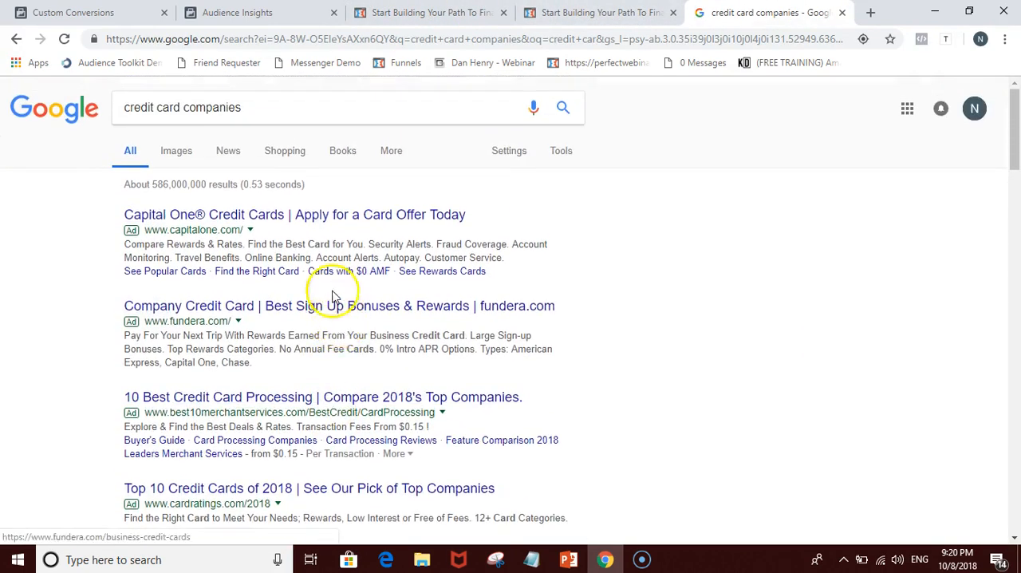
Step: Review the Search Examples slide in PowerPoint again and go back to the credit card companies results in Chrome
left_click(571, 561)
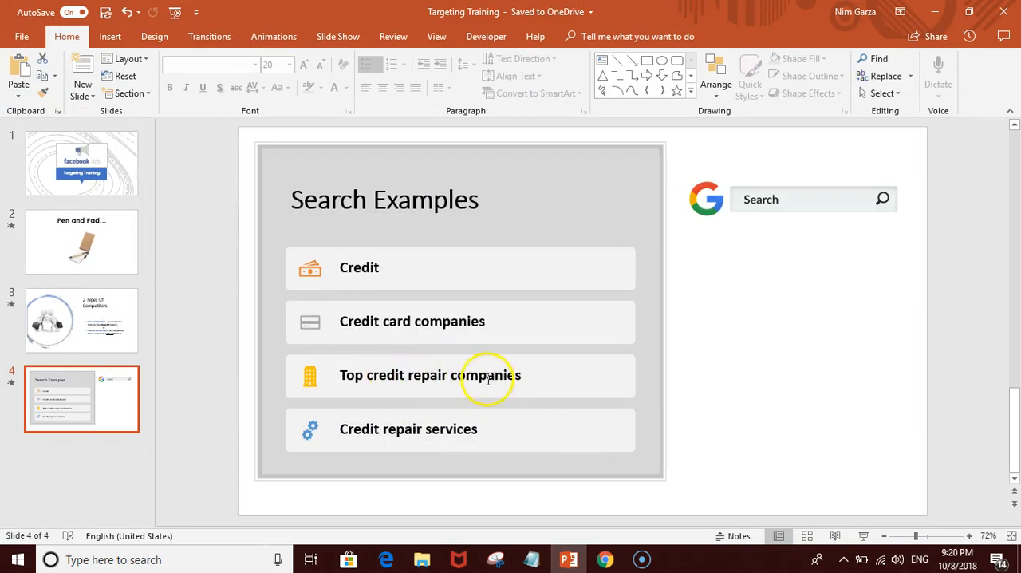
left_click(568, 559)
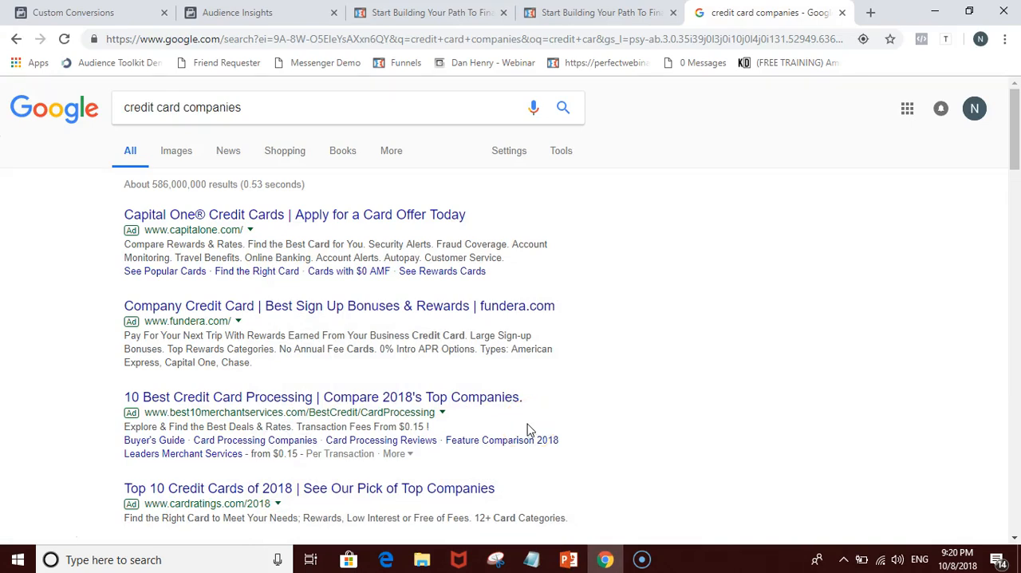
scroll(459, 380, "down", 1)
scroll(362, 265, "up", 1)
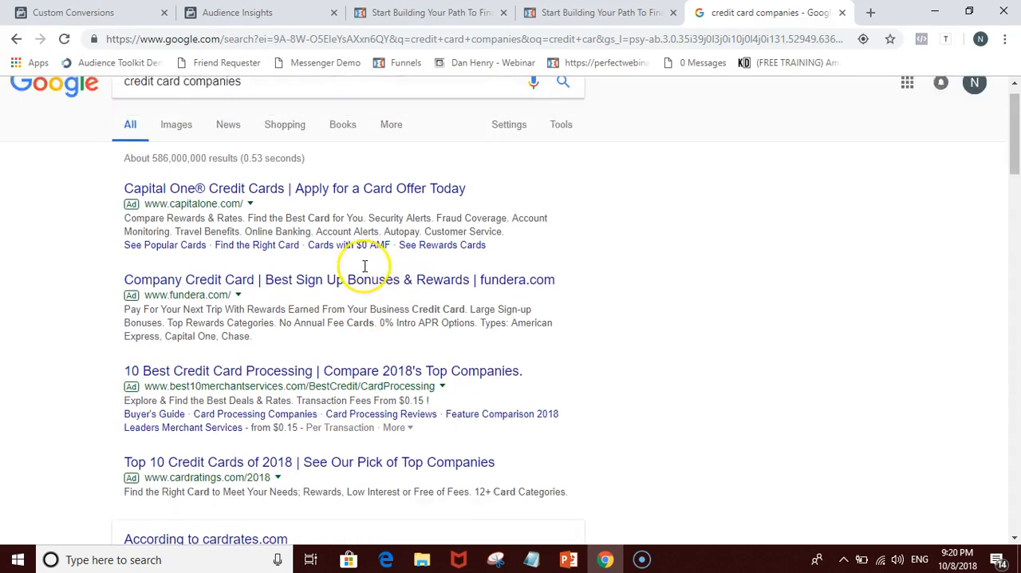
Step: Replace the Google query with the suggested "credit karma competitors" and run the search
left_click(288, 112)
triple_click(288, 113)
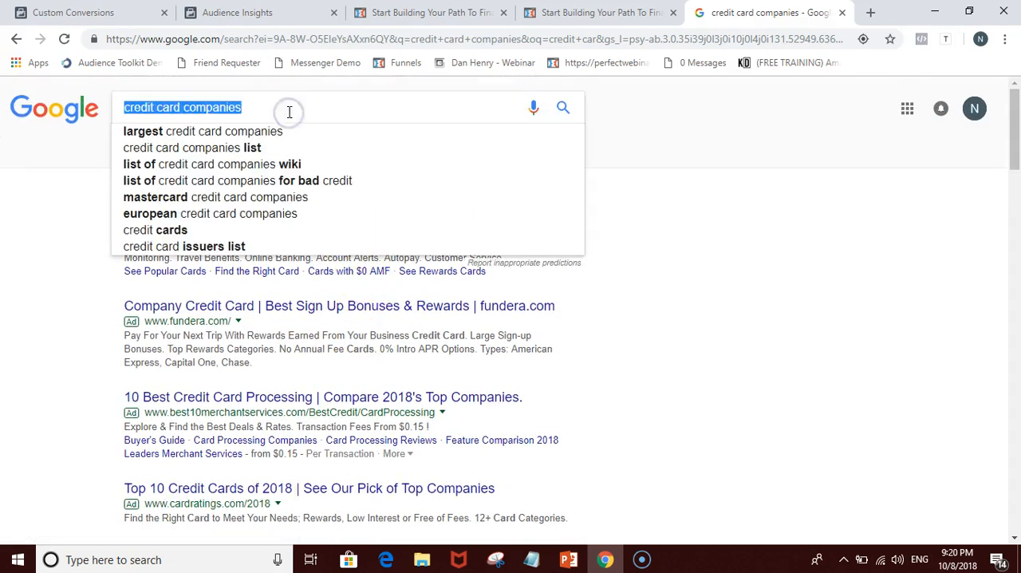
key("BackSpace")
type("credit karma")
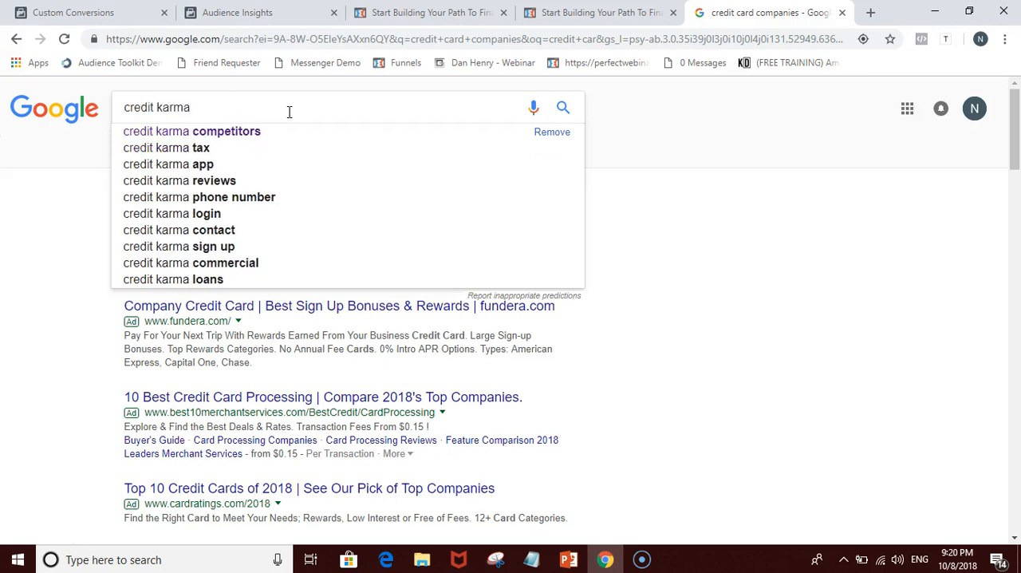
key("Down")
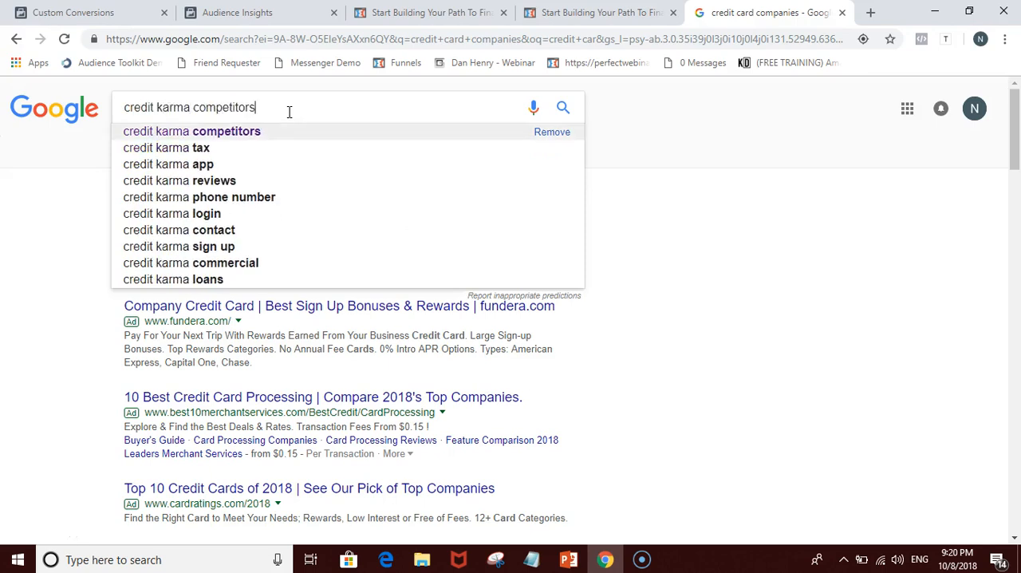
key("Return")
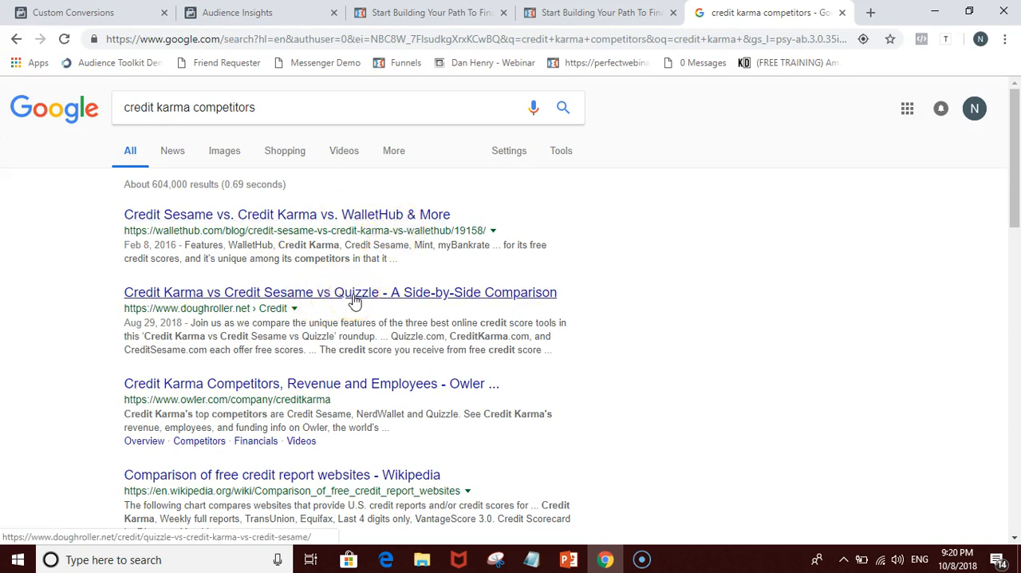
Step: Examine the credit karma competitors results and related searches for names of competing companies
scroll(347, 391, "down", 5)
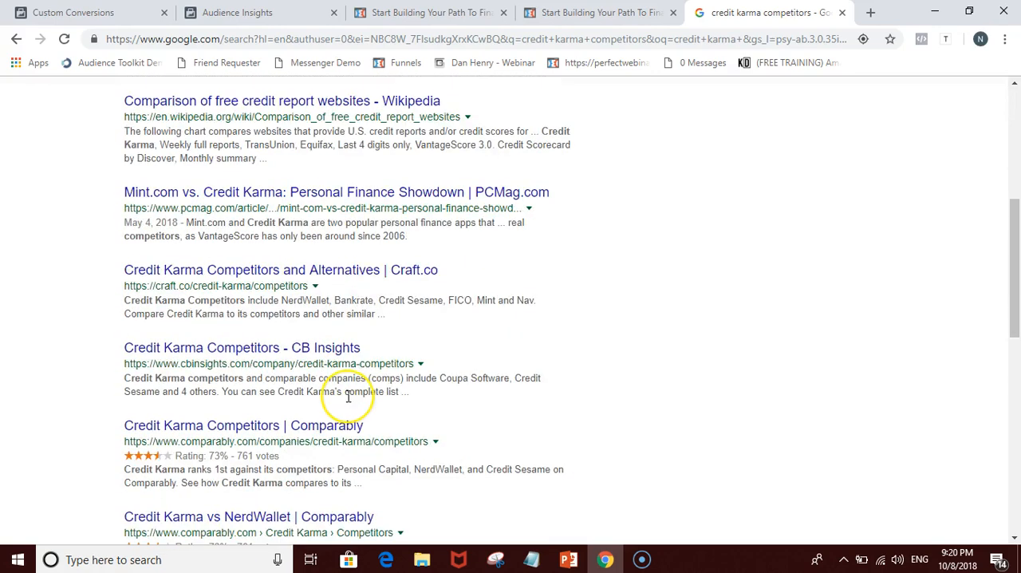
scroll(347, 396, "down", 7)
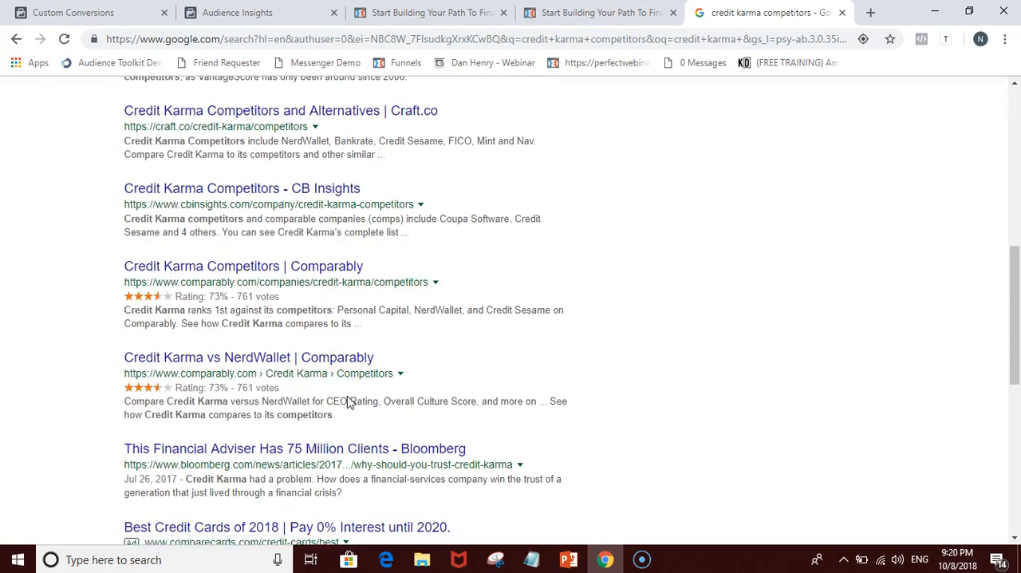
scroll(338, 403, "down", 2)
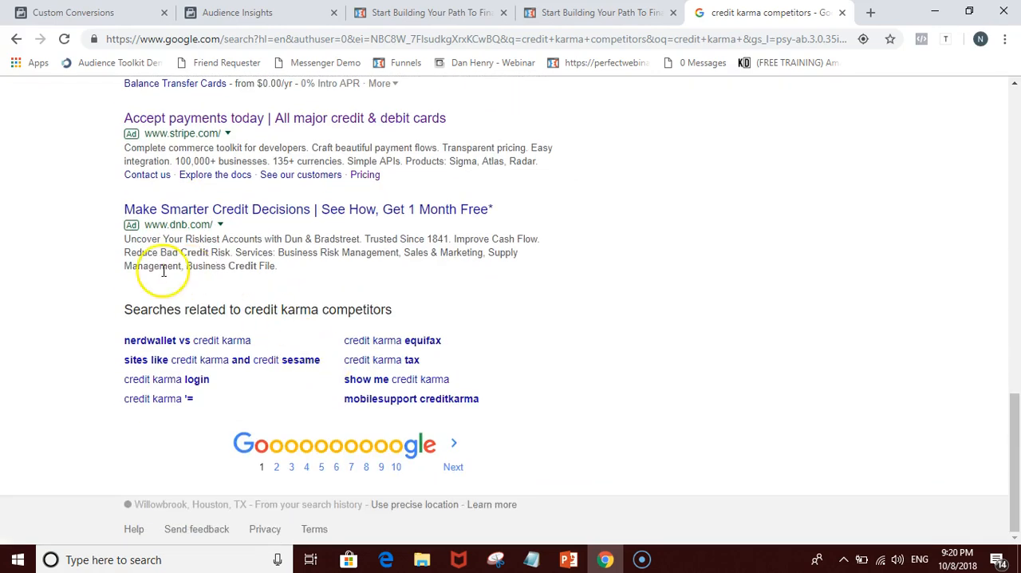
scroll(110, 341, "up", 14)
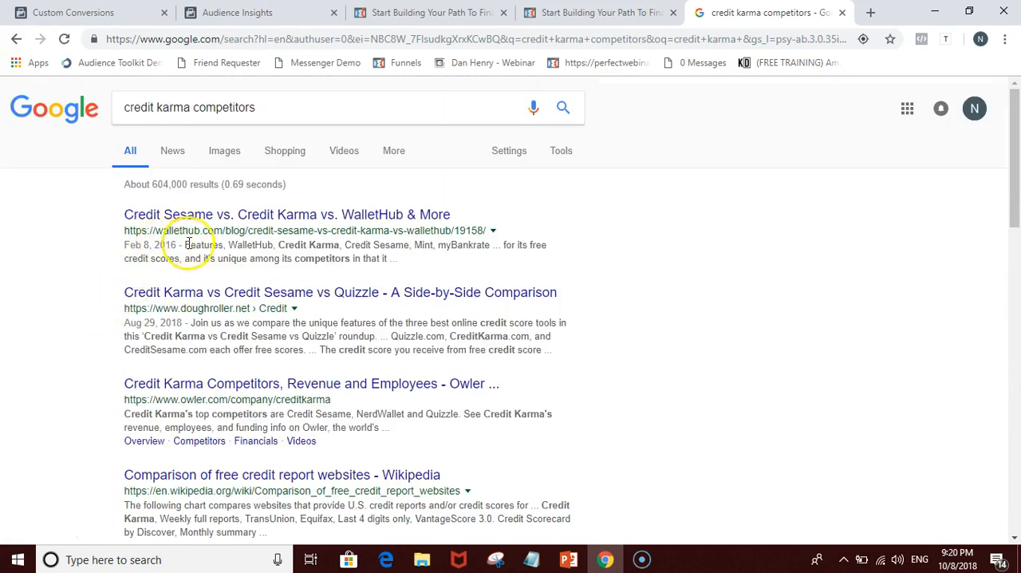
Step: Clear the query from the Google search box and dismiss the suggestions
left_click_drag(265, 108, 136, 112)
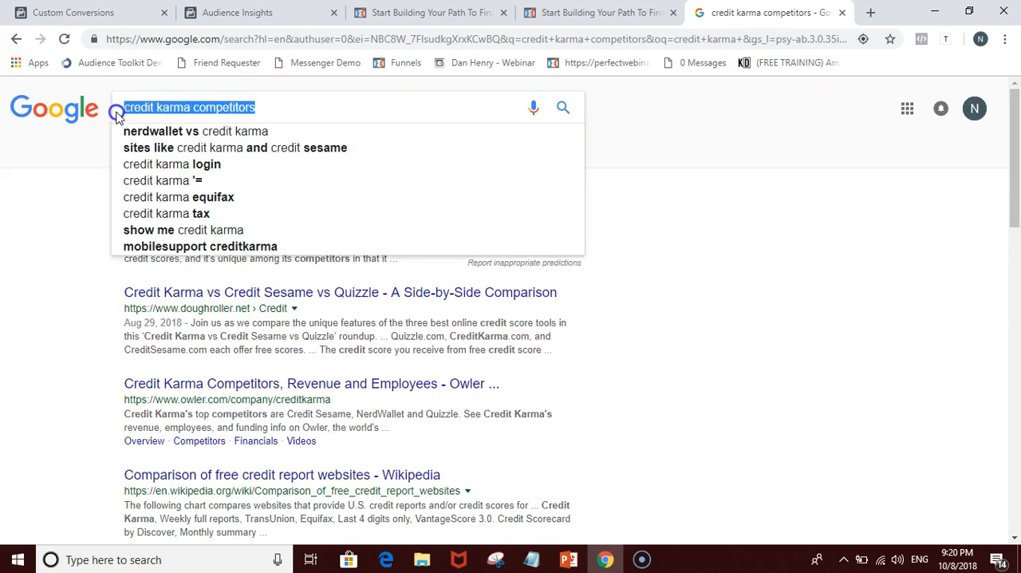
key("BackSpace")
left_click(99, 196)
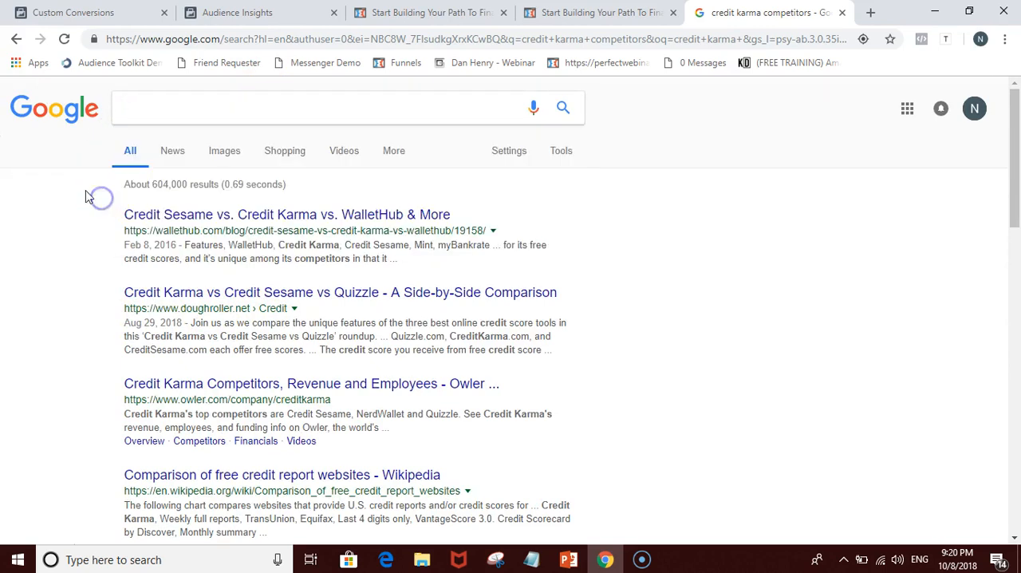
left_click(73, 201)
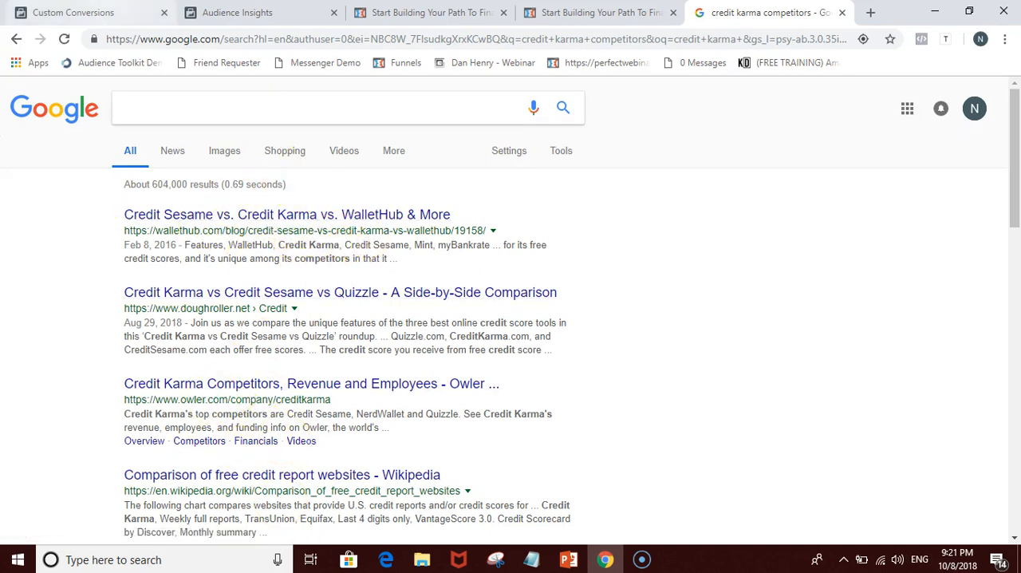
Step: Switch to the Facebook Audience Insights page in Chrome and bring the new audience's interest criteria into view
left_click(80, 12)
left_click(250, 20)
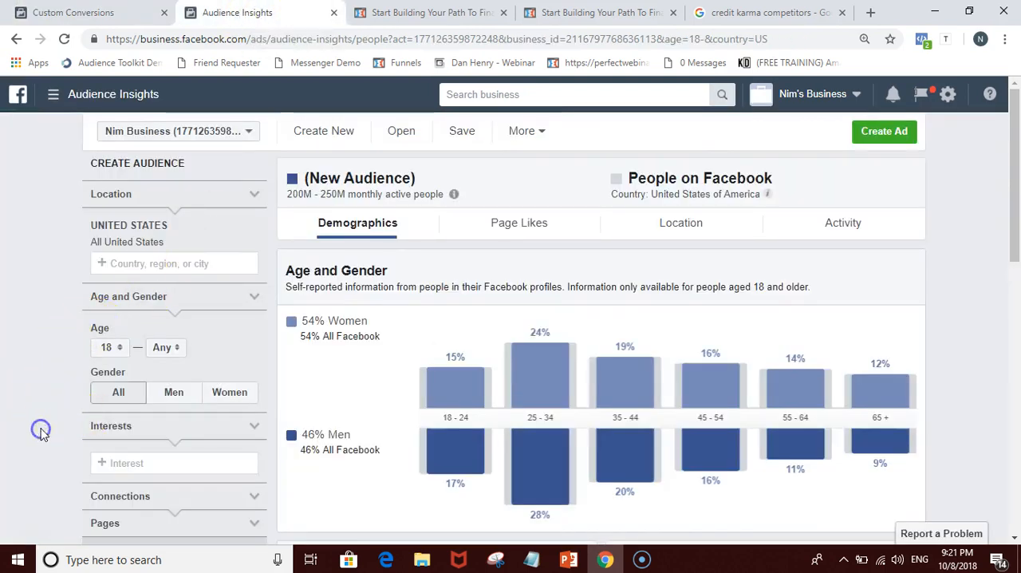
scroll(43, 430, "down", 1)
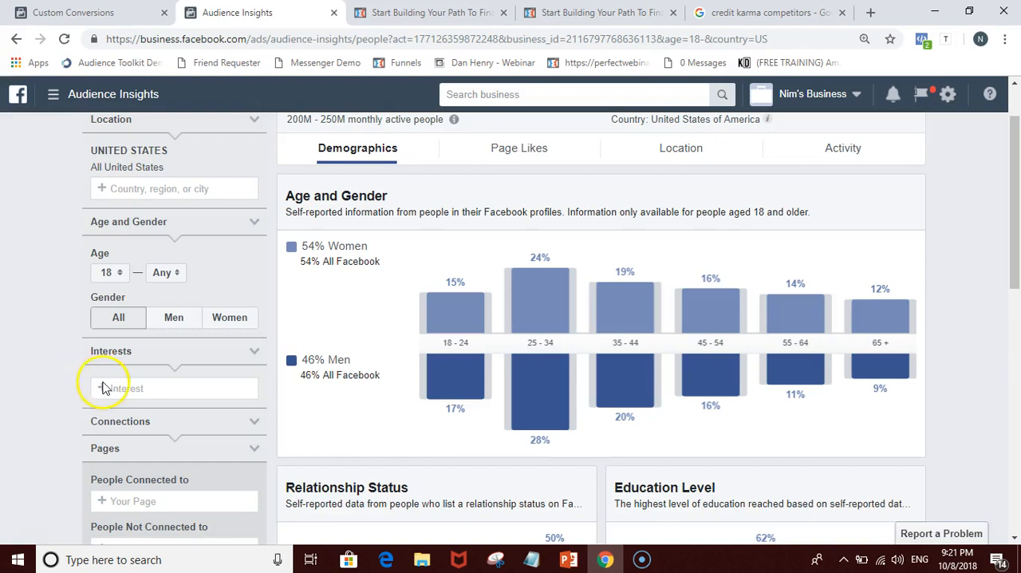
left_click(431, 12)
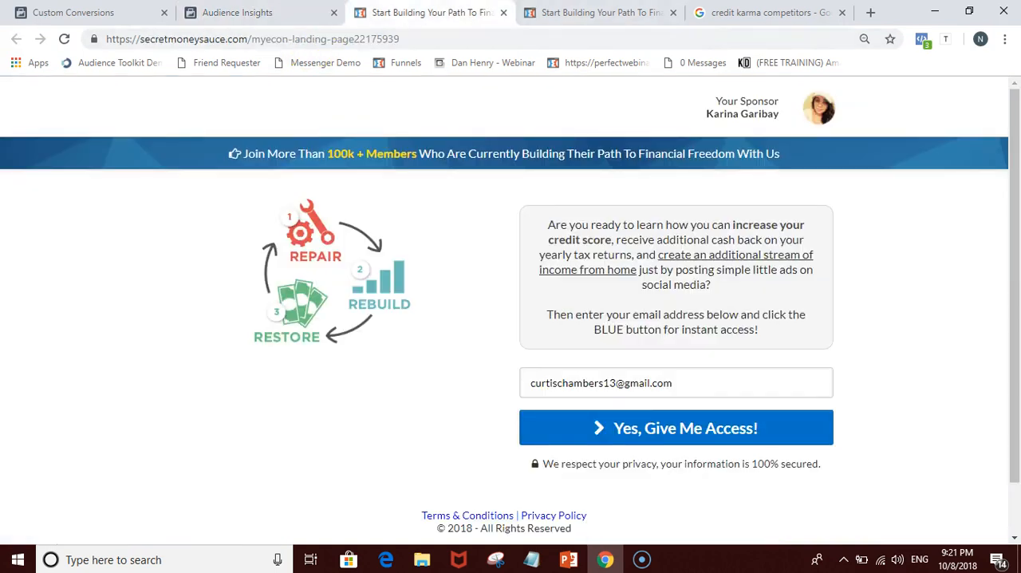
left_click(590, 11)
left_click(295, 12)
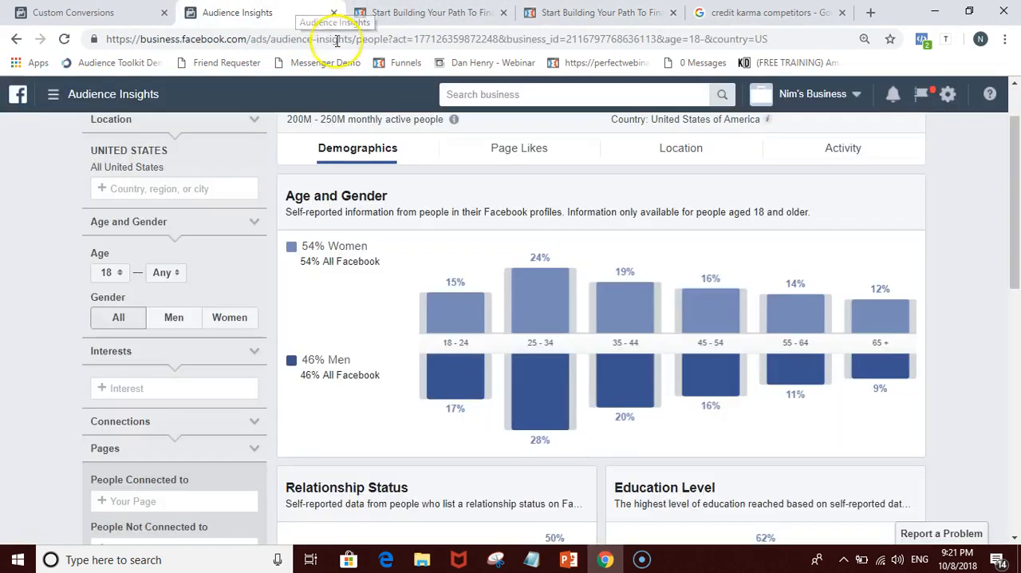
Step: Add MasterCard as an interest for the new United States audience
left_click(189, 391)
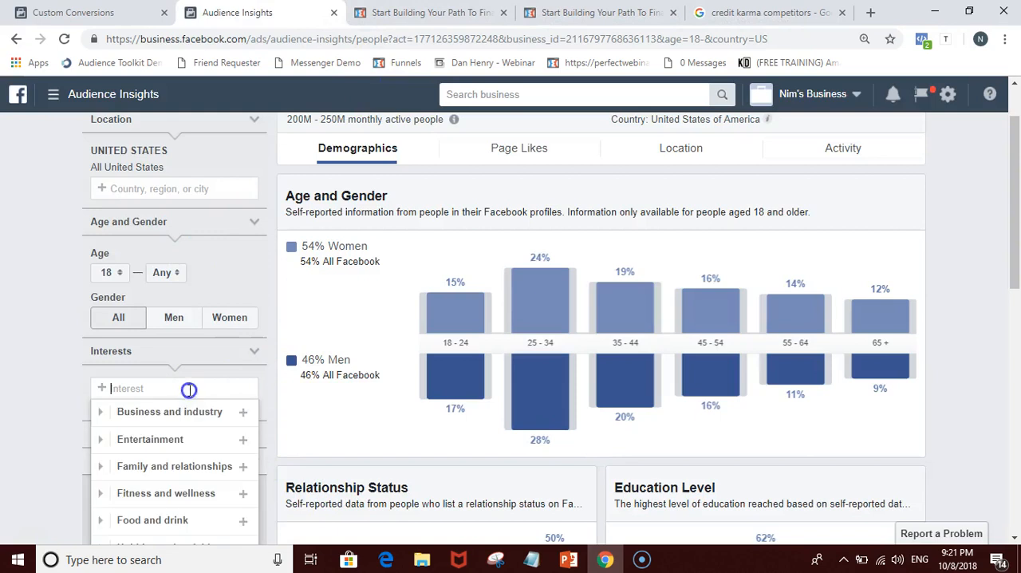
type("mastercar")
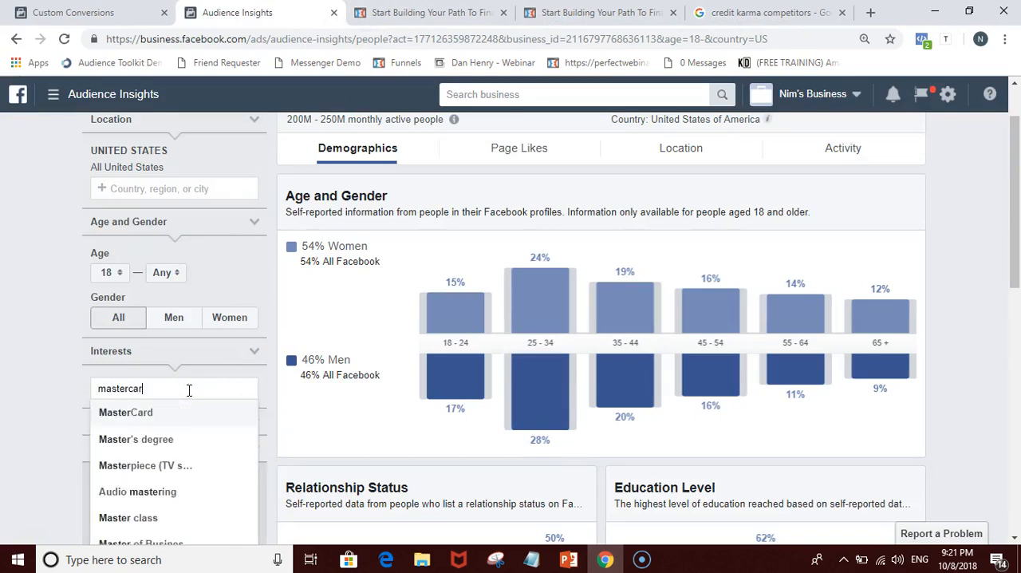
type("d")
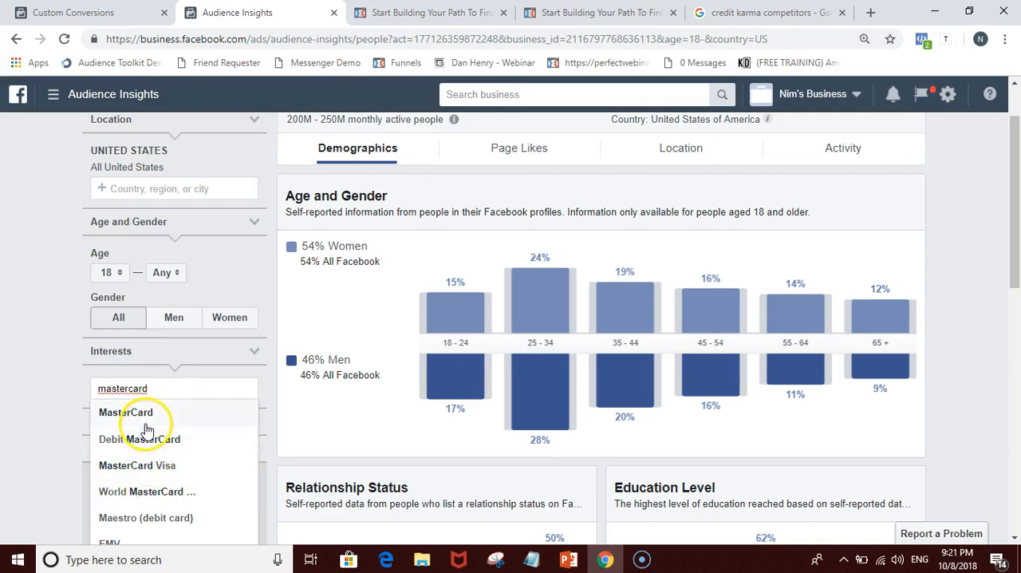
left_click(148, 413)
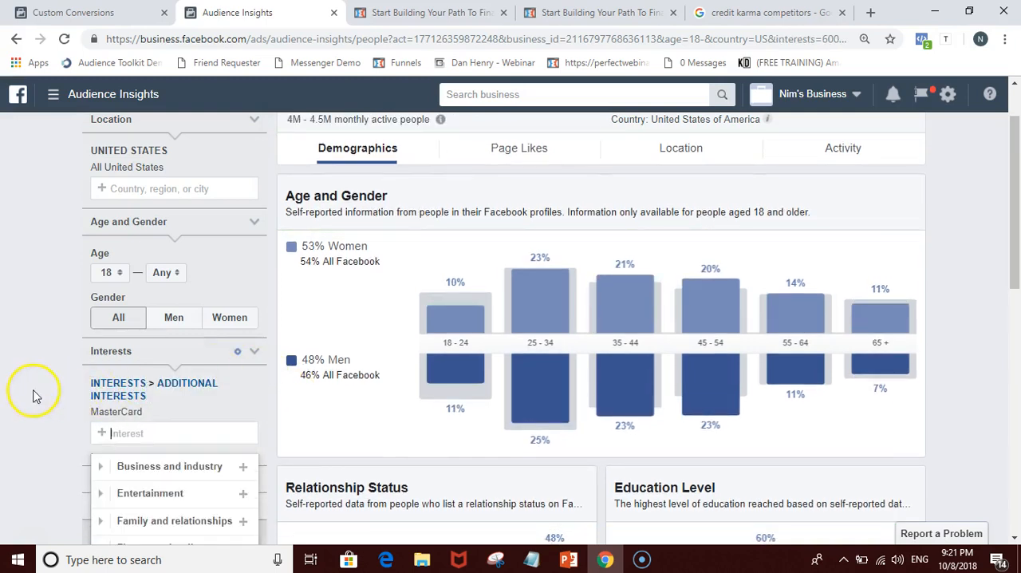
left_click(33, 395)
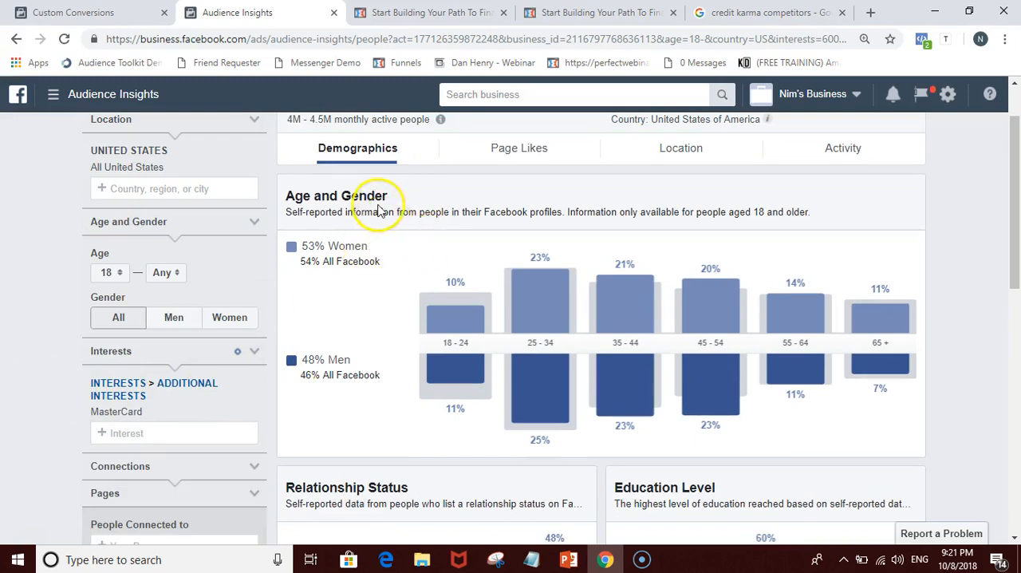
scroll(438, 232, "up", 1)
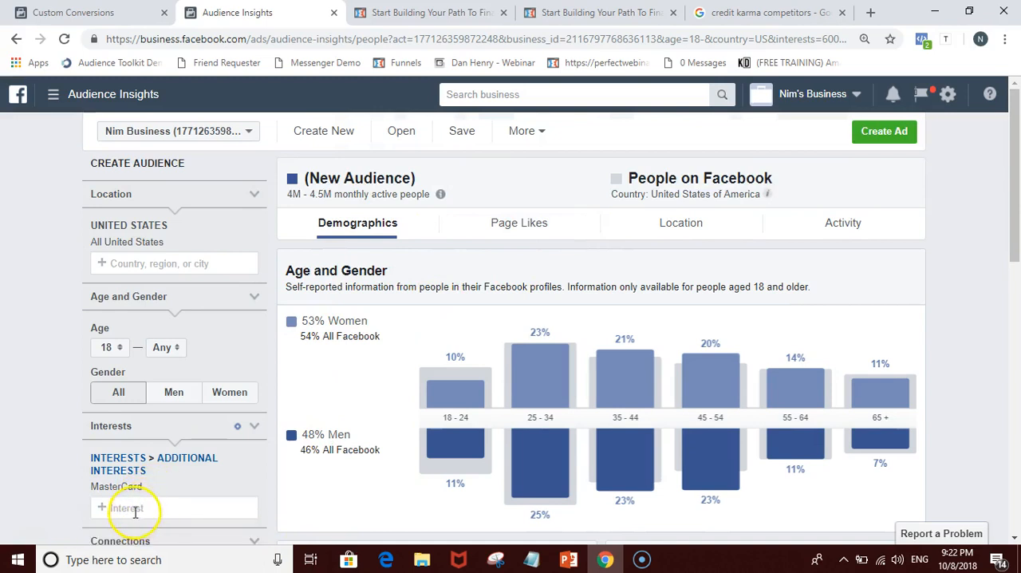
mouse_move(659, 364)
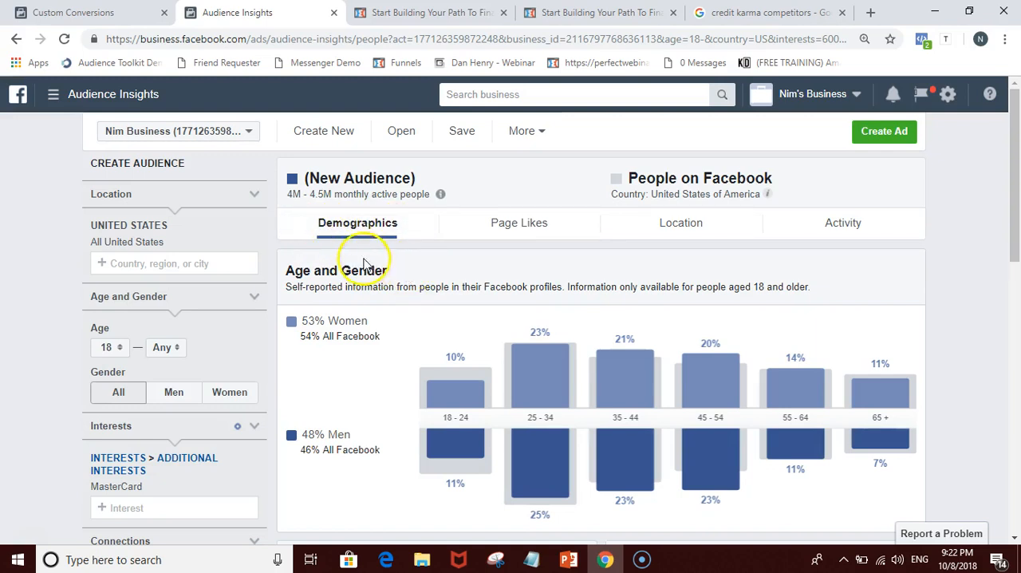
Step: Switch to PowerPoint, add a new slide after Search Examples, and enter "Demographics" as its first bullet
left_click(568, 558)
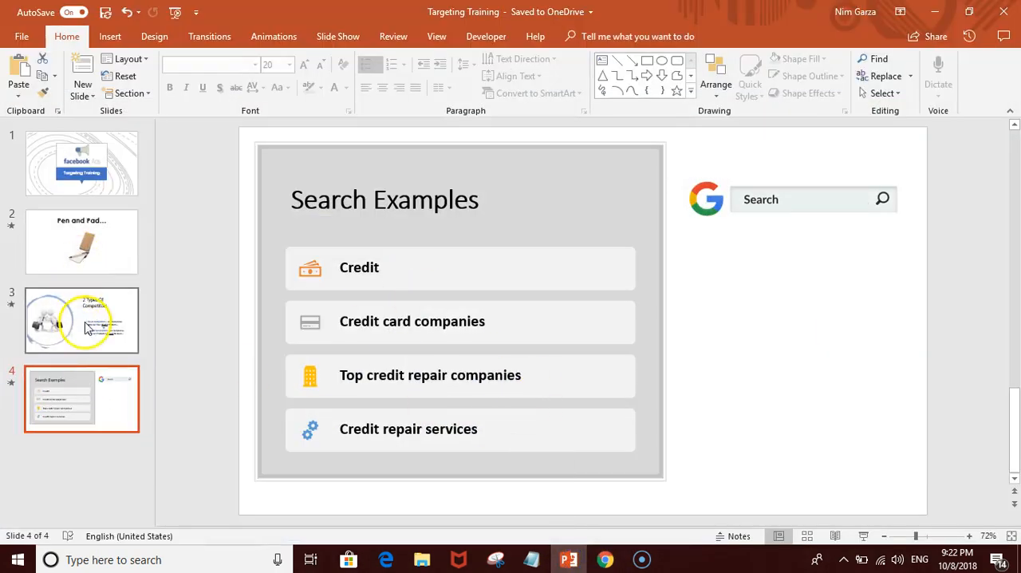
right_click(93, 391)
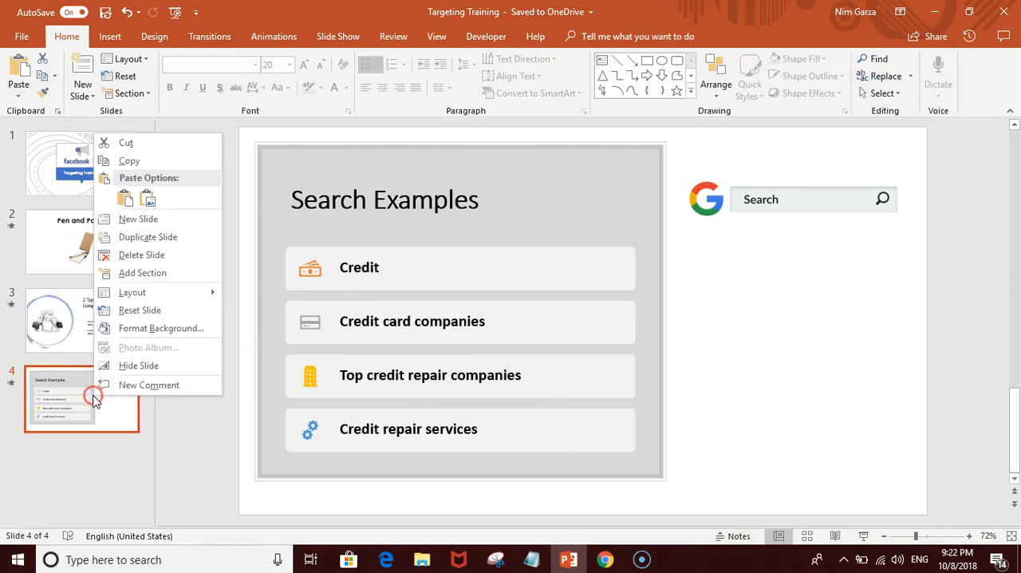
left_click(145, 227)
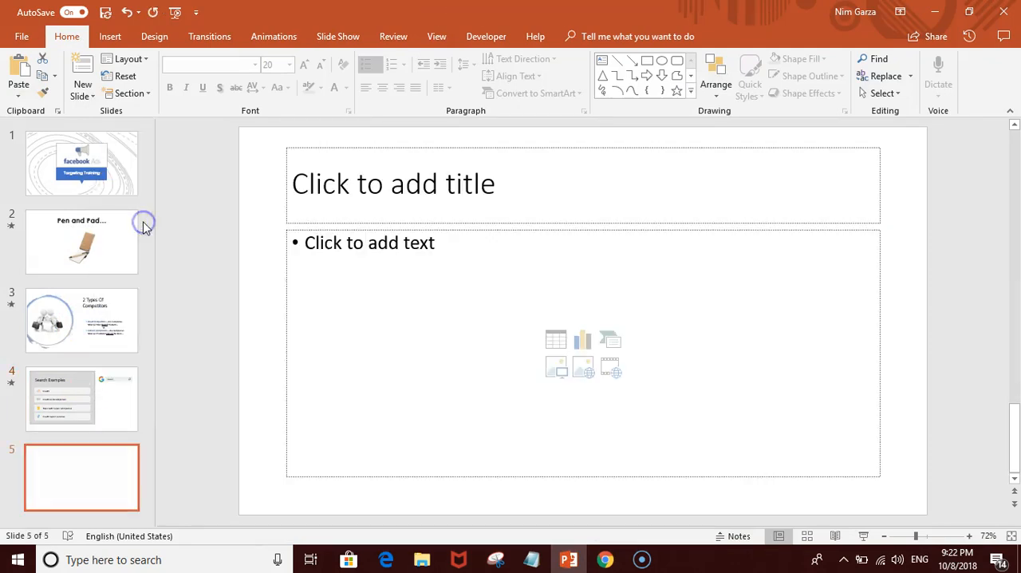
left_click(432, 246)
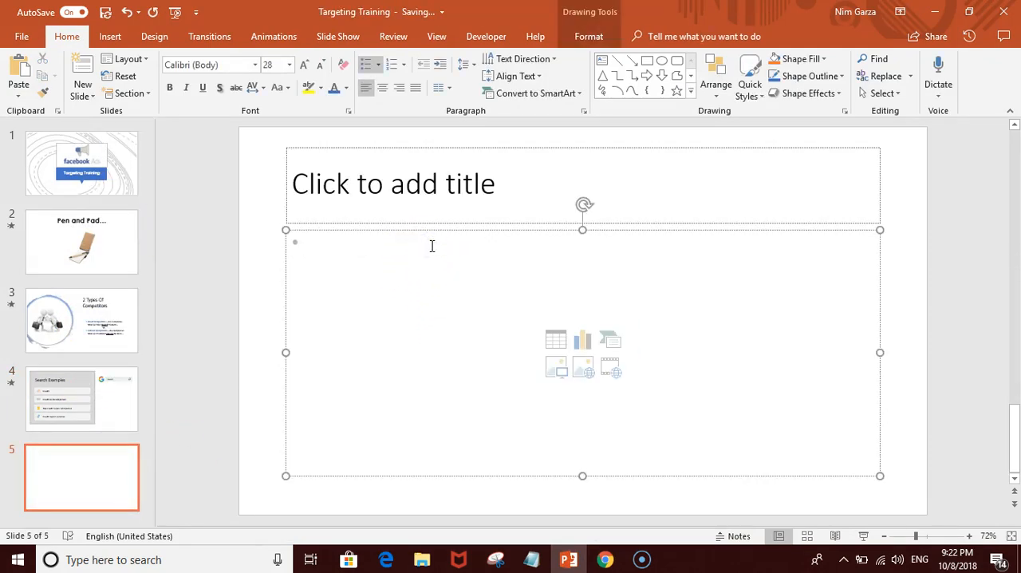
type("Demographics")
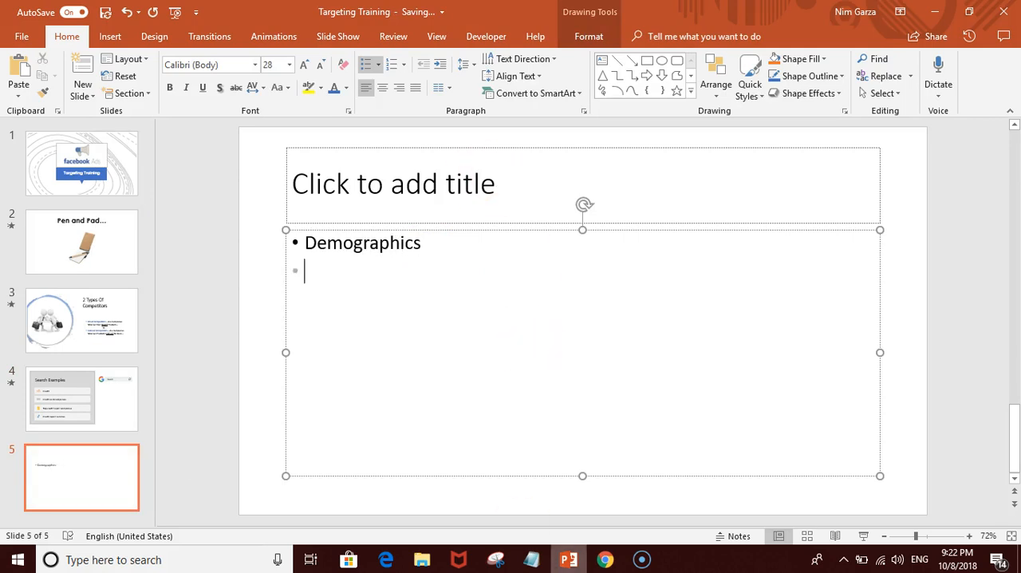
Step: Check the audience chart headings in Chrome, then add "Relationship Status" and "Education Level" bullets to the PowerPoint slide
left_click(606, 560)
scroll(578, 394, "down", 3)
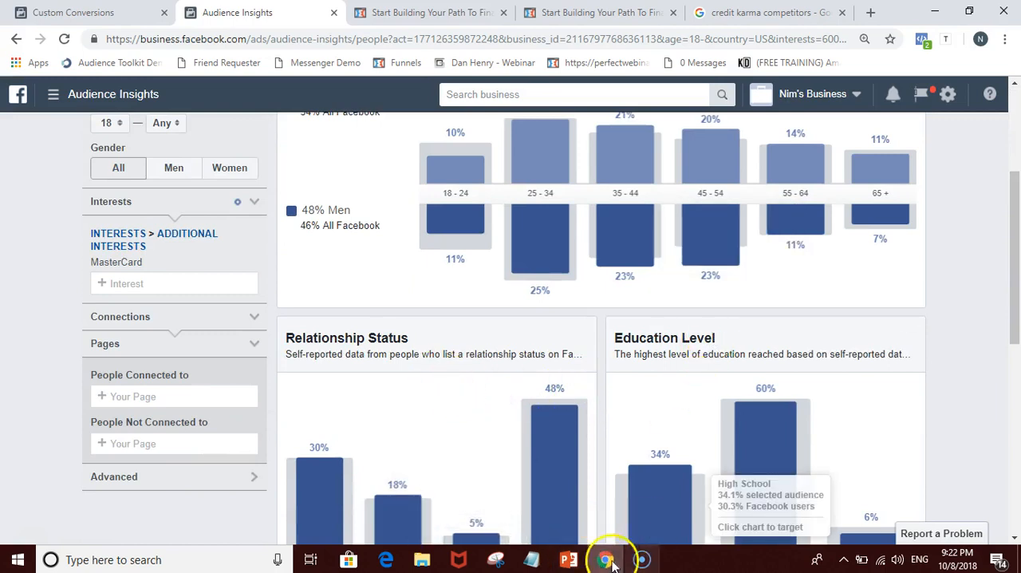
left_click(569, 559)
type("Relationship Status")
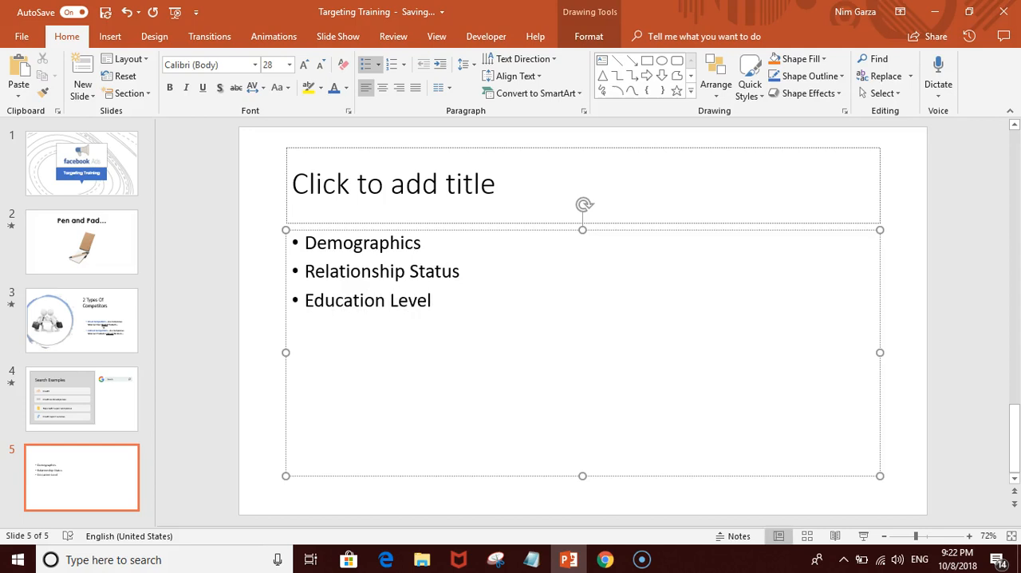
Step: Append a dash to the Demographics, Relationship Status and Education Level bullets and start a fourth bullet
type("-")
left_click(470, 274)
left_click(438, 241)
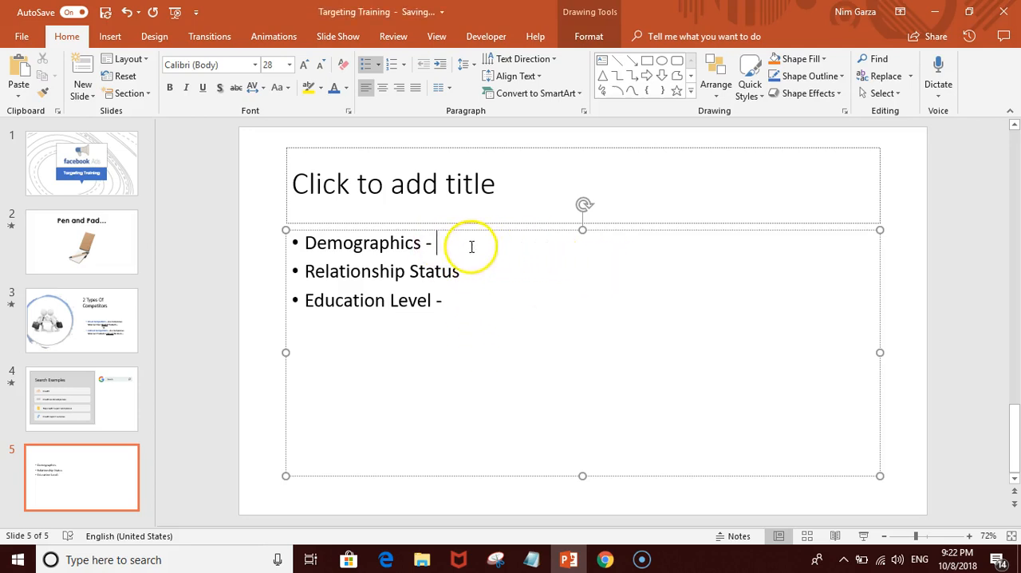
left_click(461, 297)
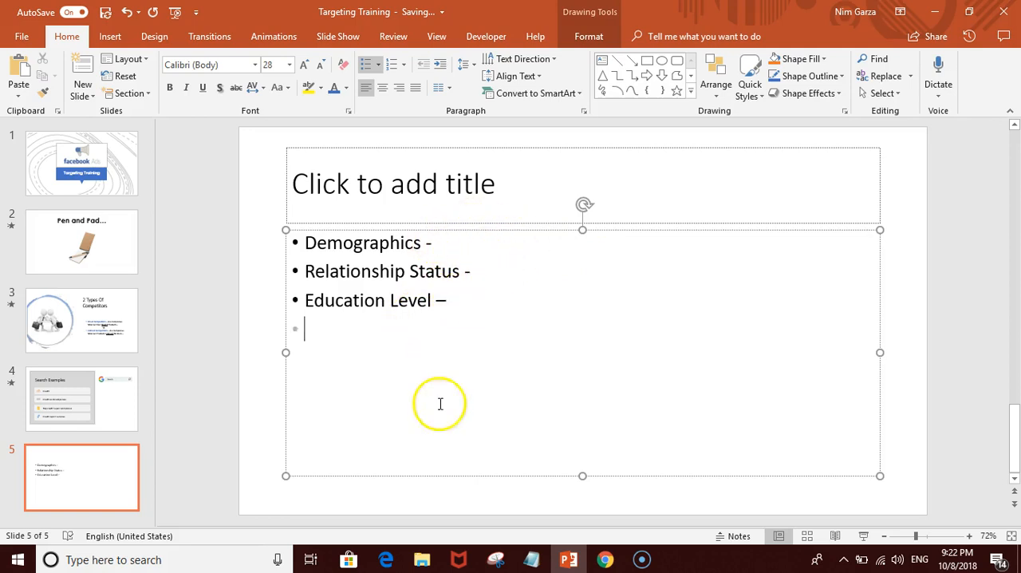
Step: Go back to Audience Insights in Chrome and examine the MasterCard audience's education, relationship, job title and page likes data
left_click(608, 560)
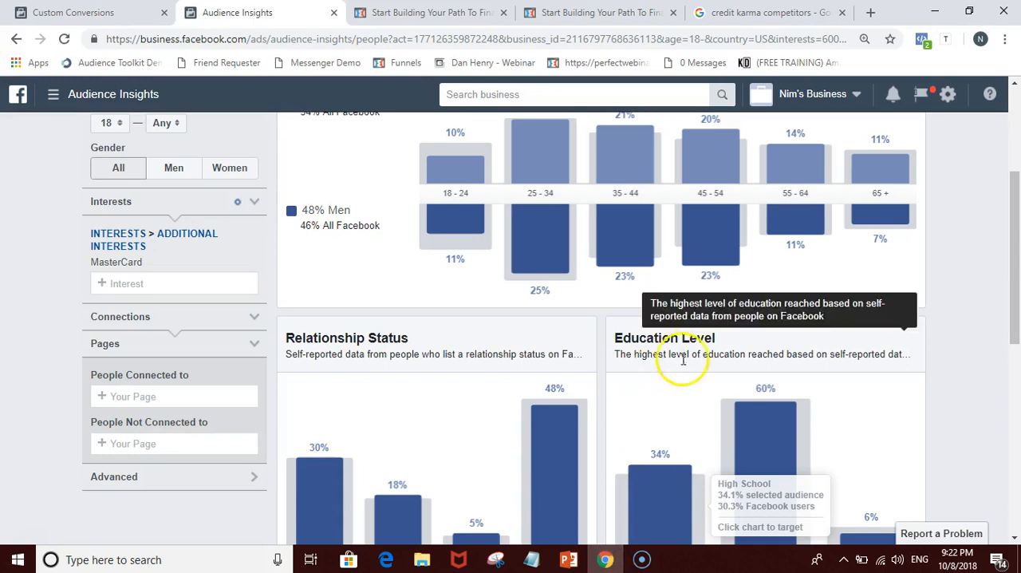
scroll(762, 319, "down", 2)
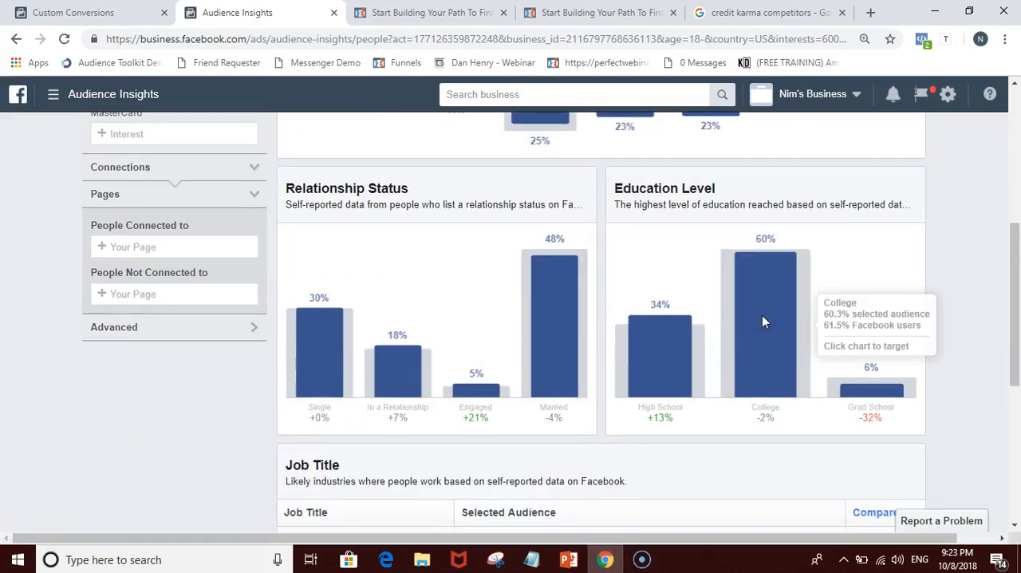
scroll(934, 335, "down", 2)
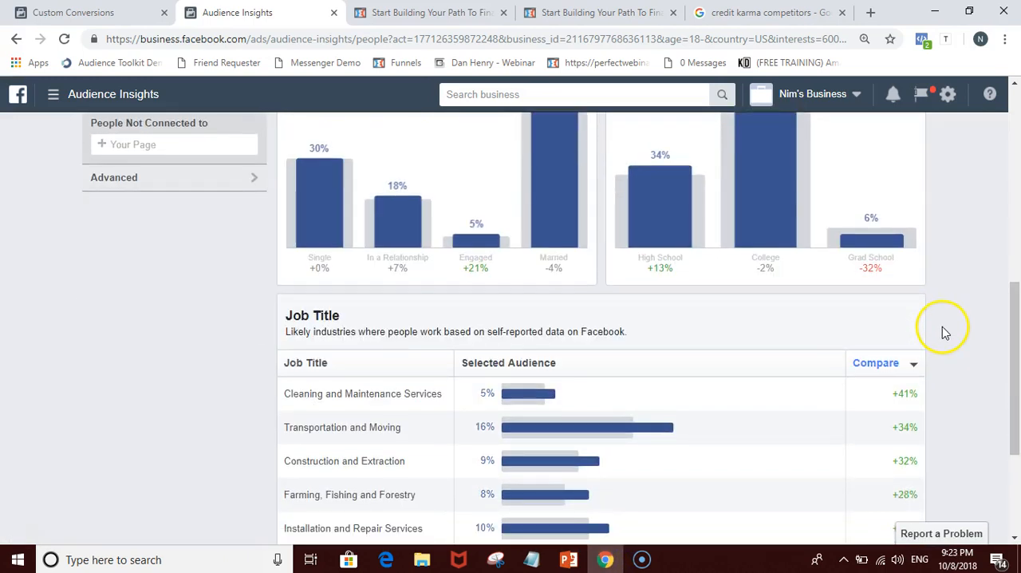
scroll(497, 339, "up", 1)
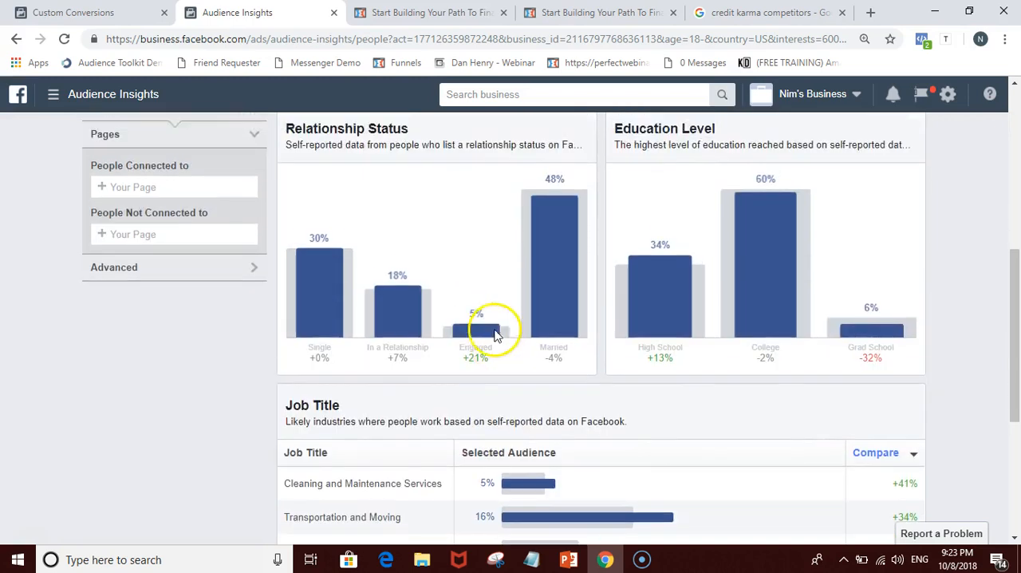
scroll(494, 336, "up", 6)
left_click(508, 228)
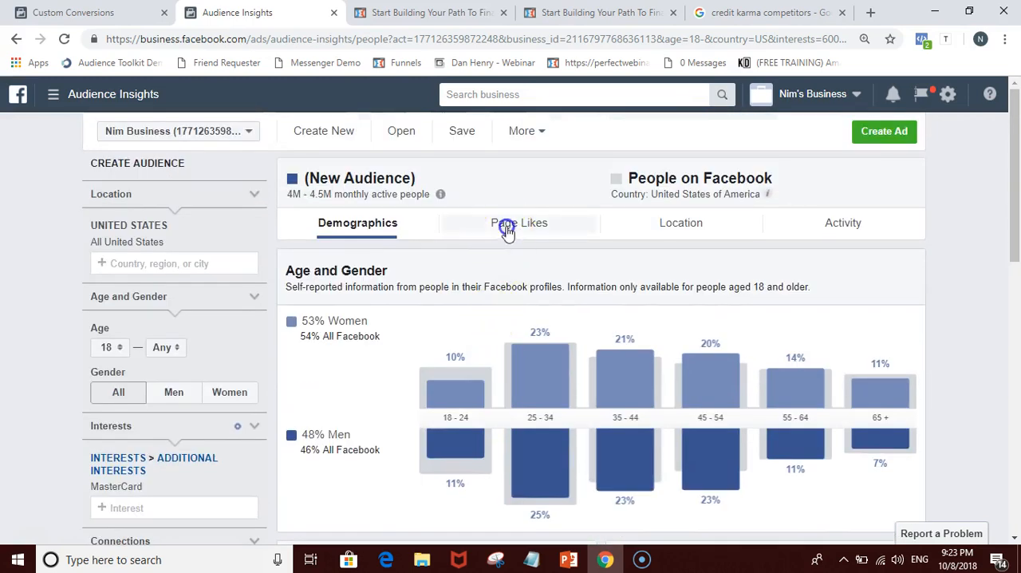
scroll(367, 283, "down", 1)
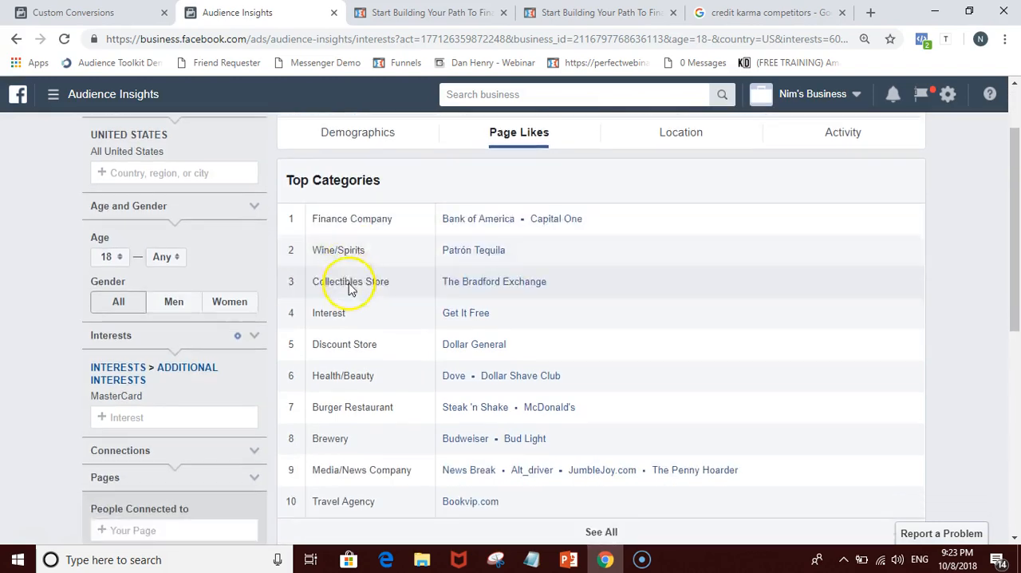
scroll(349, 287, "down", 2)
Step: Return to PowerPoint and enter "Page Likes" as the fourth bullet on slide 5
left_click(642, 559)
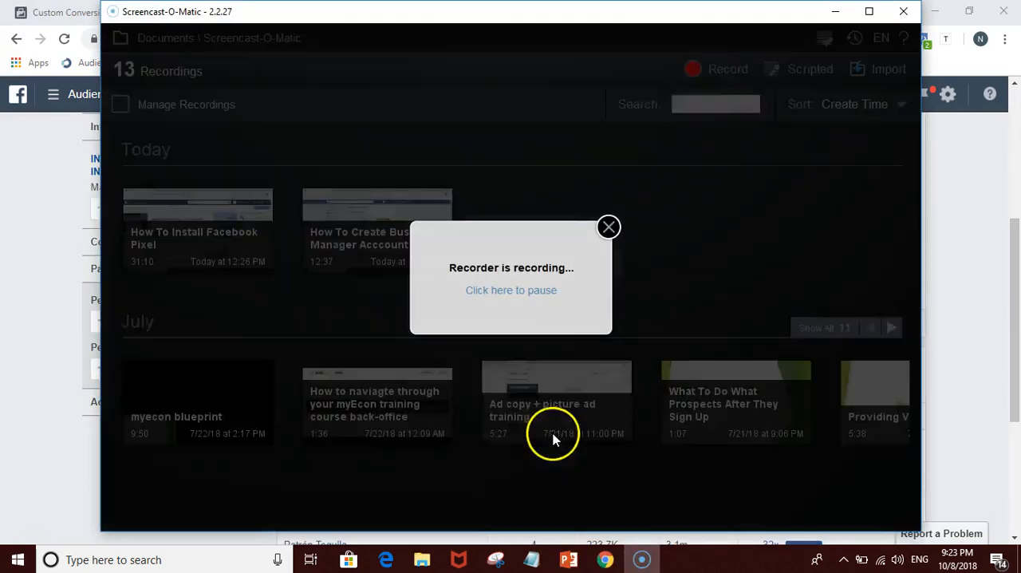
left_click(639, 559)
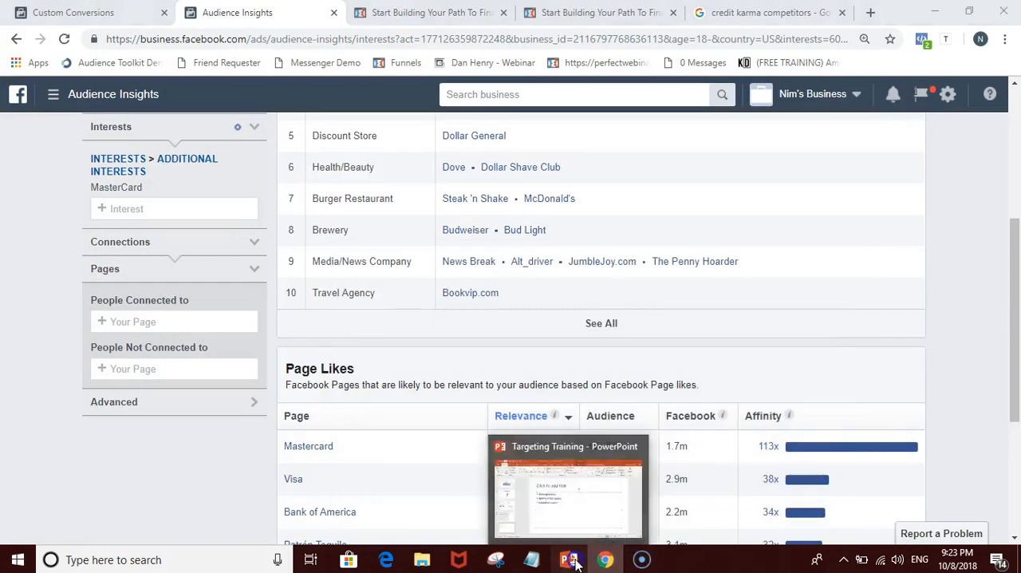
left_click(576, 563)
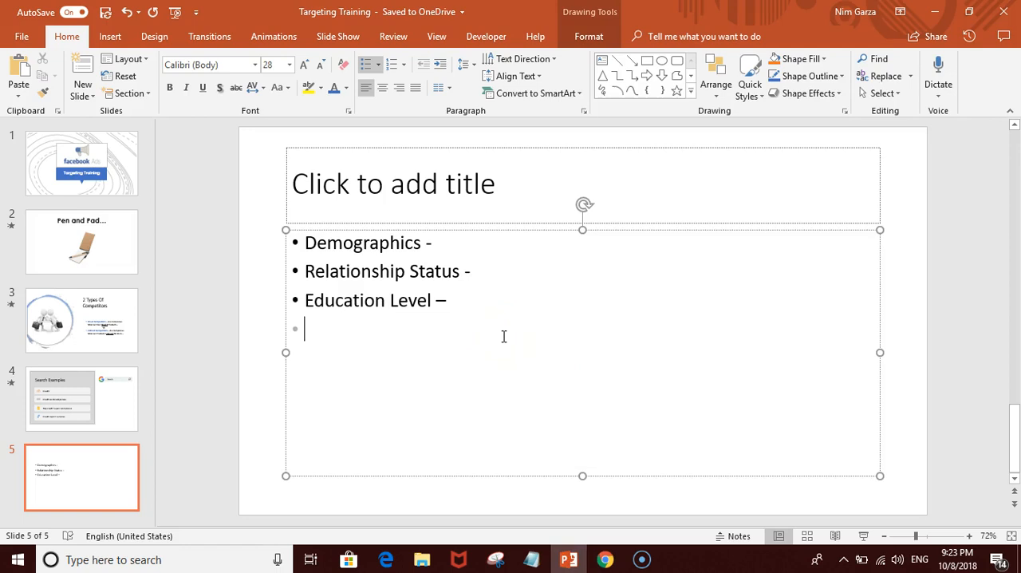
type("T")
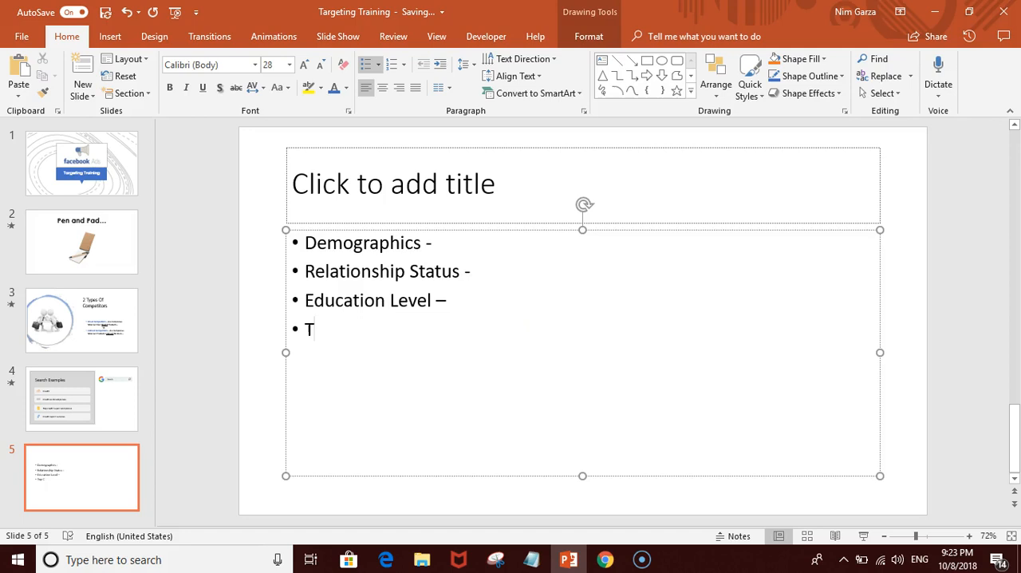
type("opPag")
Step: Switch back to Audience Insights in Chrome and view the MasterCard audience's activity data
left_click(606, 560)
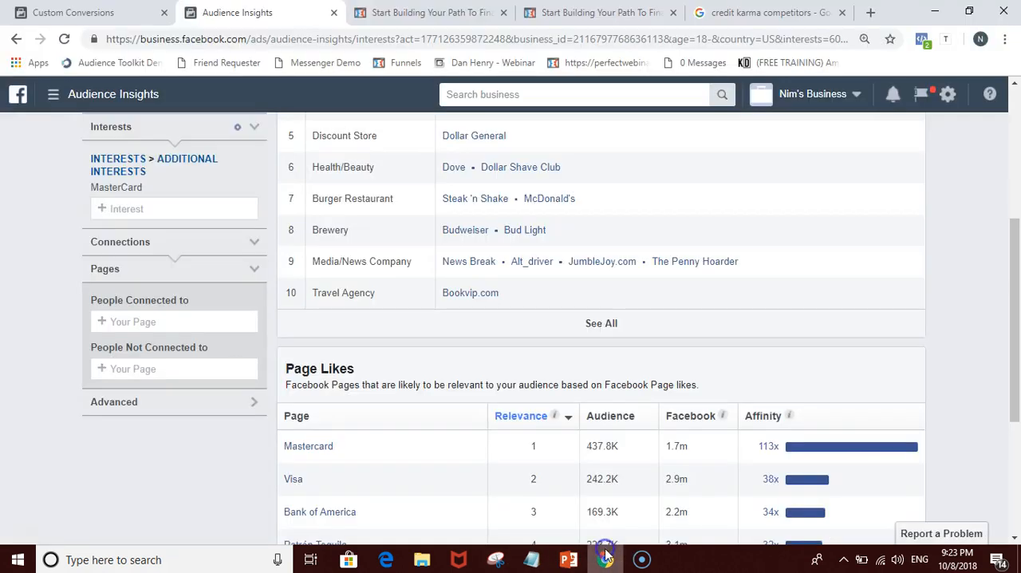
scroll(630, 371, "up", 5)
triple_click(866, 212)
left_click(864, 234)
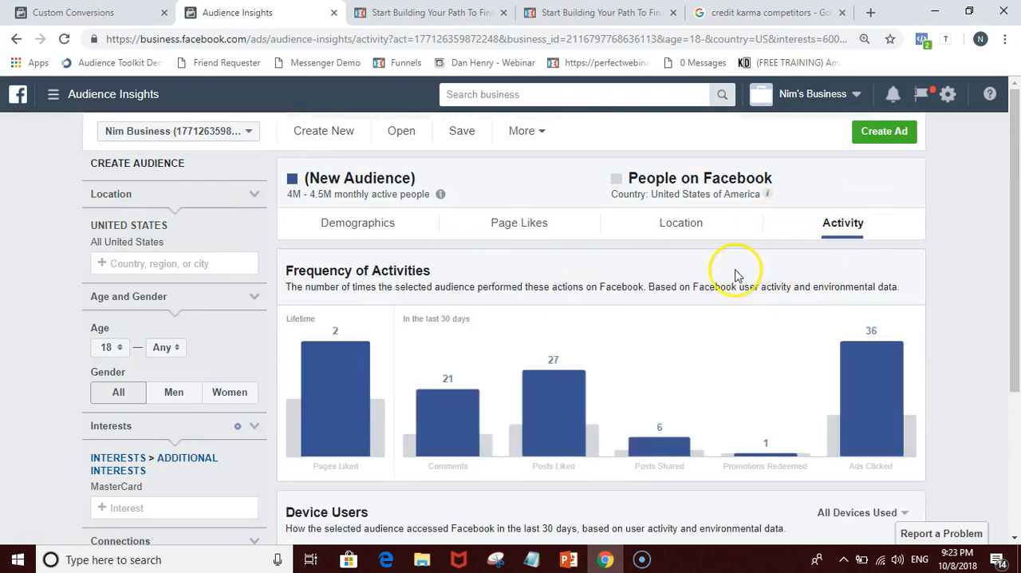
Step: Return to PowerPoint, append a dash to the Page Likes bullet, and add an "Activity" bullet below it
left_click(642, 559)
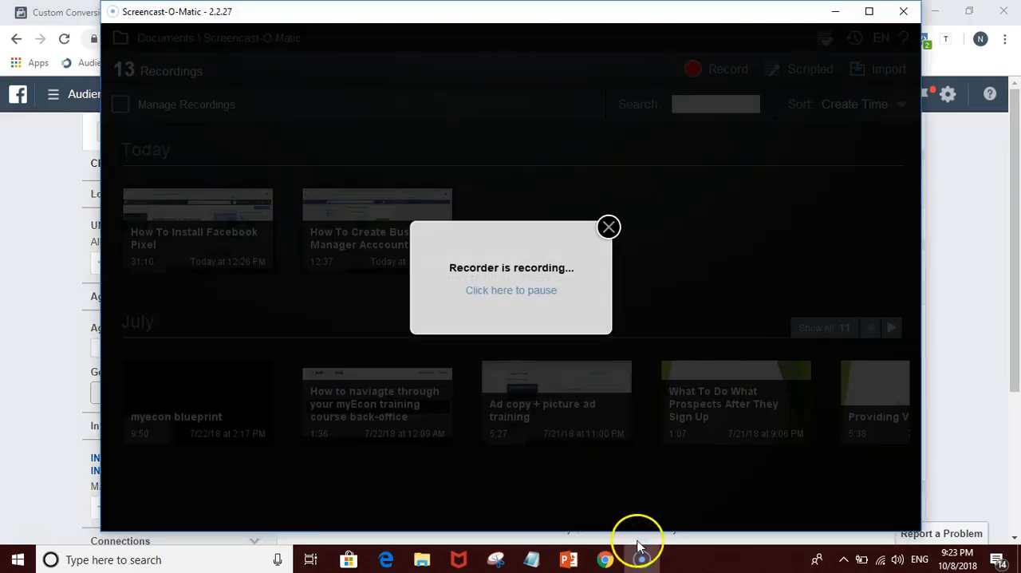
left_click(604, 561)
left_click(568, 560)
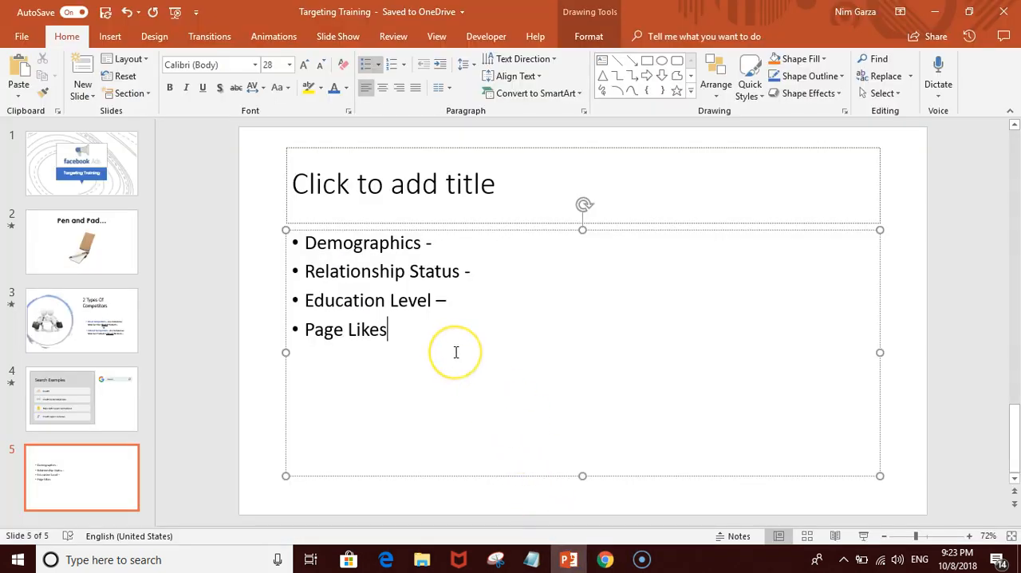
type("- ")
type("Activity -")
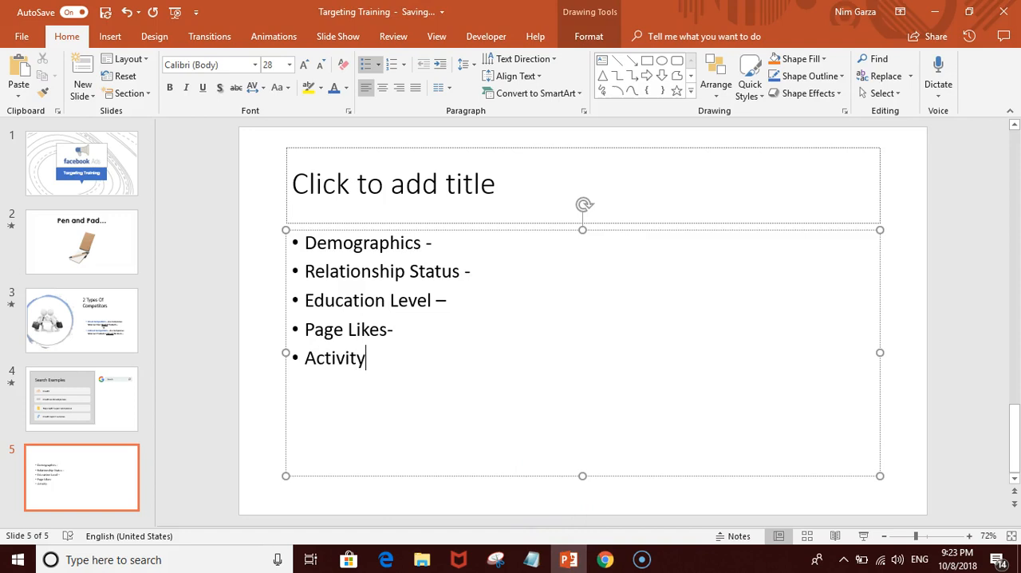
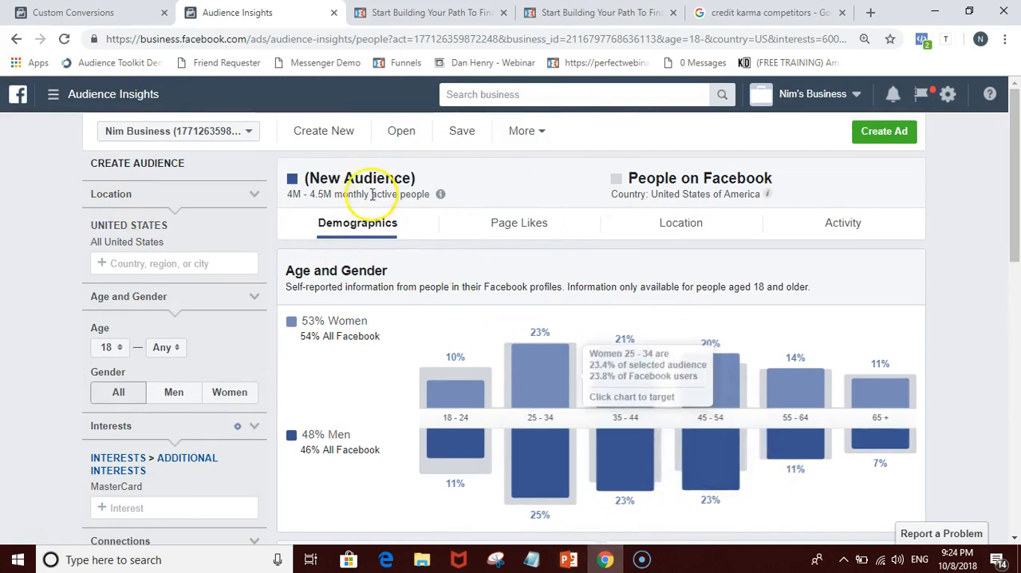
Step: Switch to PowerPoint and review the two types of competitors on slide 3 and the search examples on slide 4
left_click(569, 558)
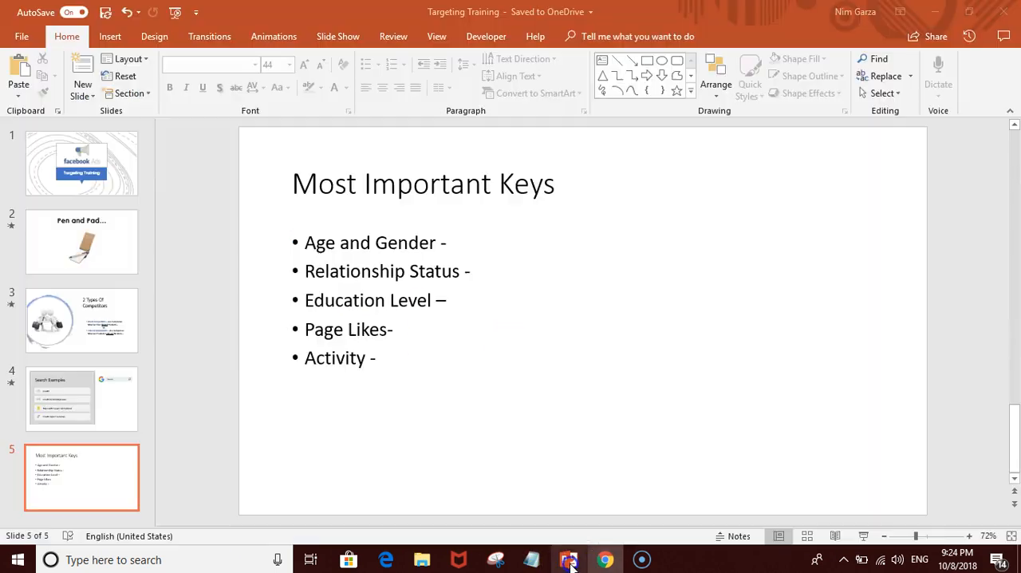
left_click(85, 337)
left_click(94, 391)
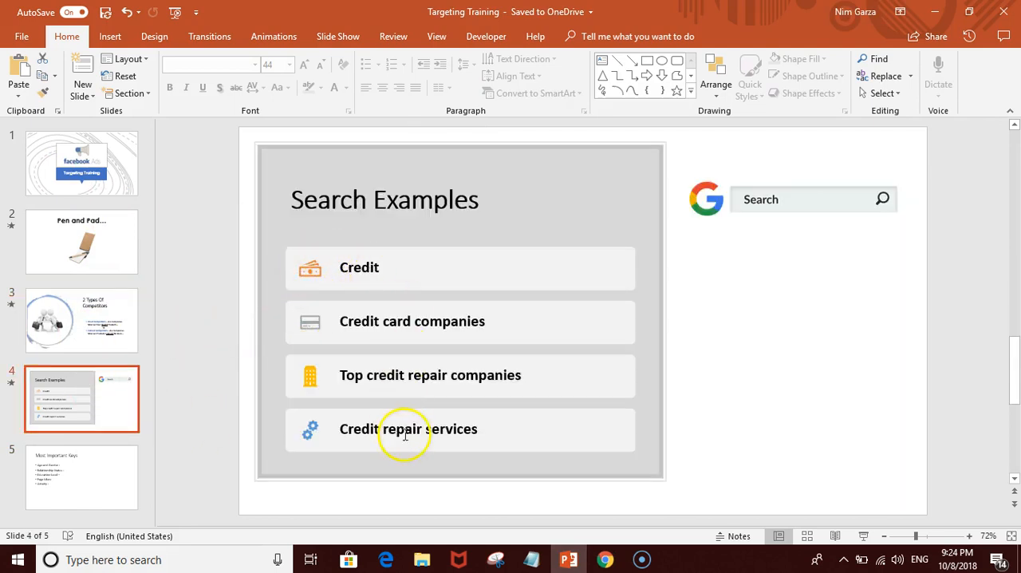
Step: Switch back to Audience Insights in Chrome and examine the MasterCard audience's top categories and page likes
left_click(605, 561)
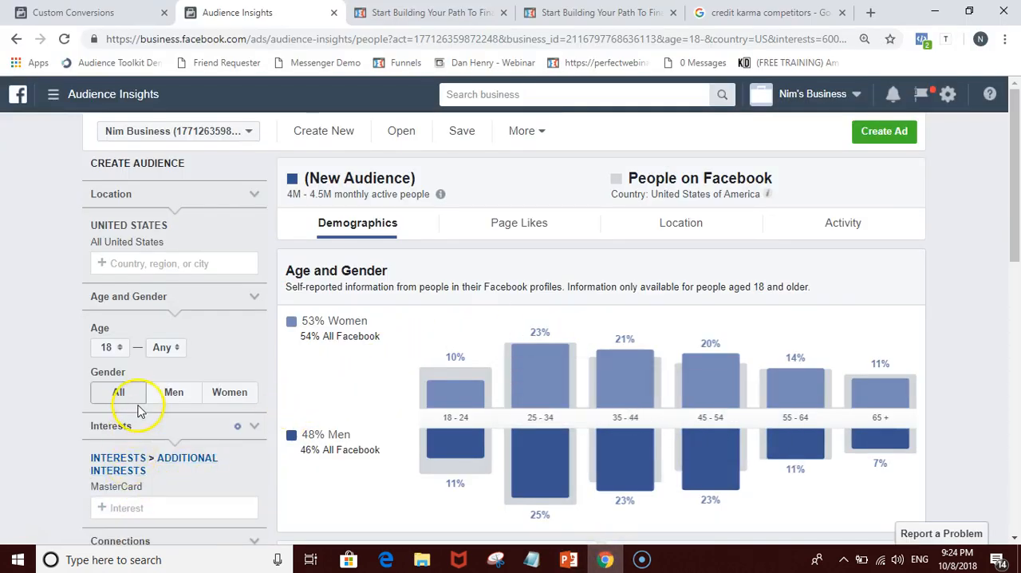
scroll(140, 439, "down", 1)
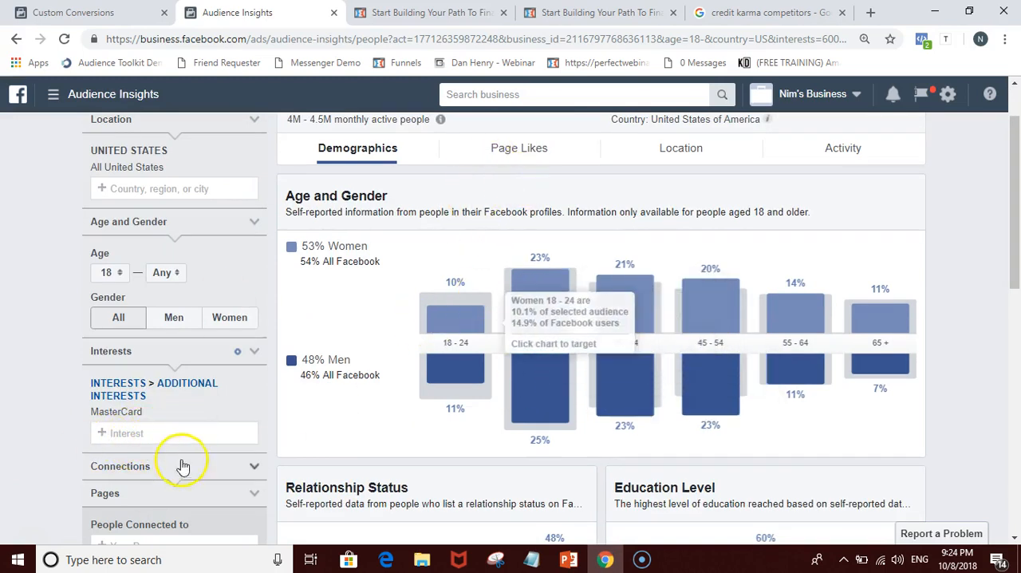
left_click(506, 145)
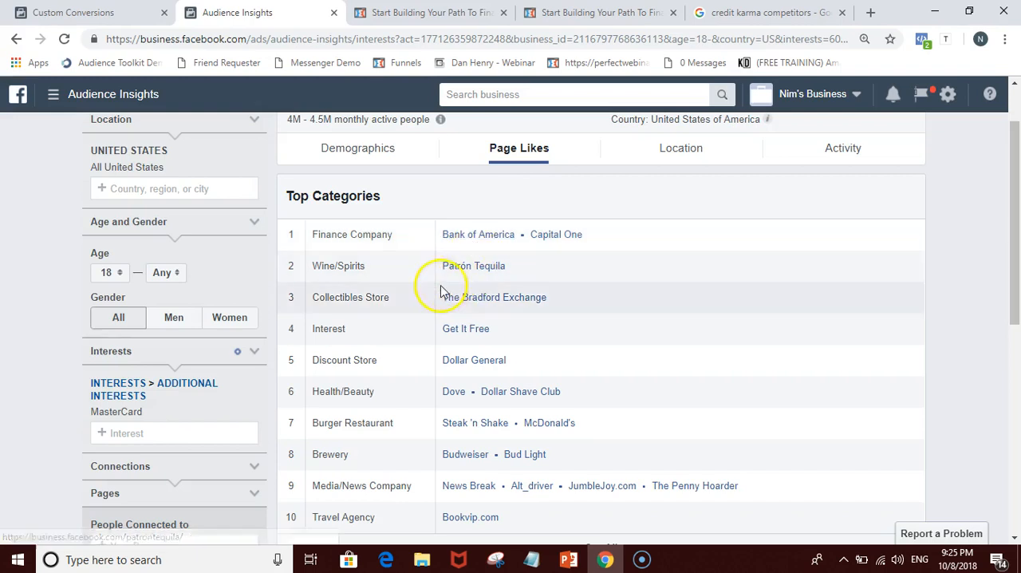
scroll(441, 287, "down", 3)
scroll(397, 325, "down", 2)
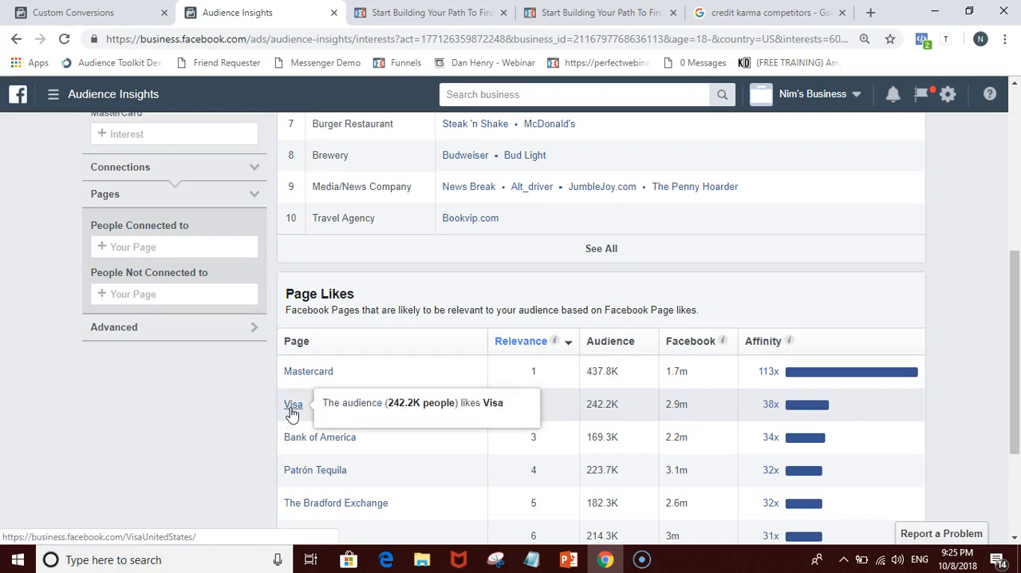
scroll(292, 413, "up", 4)
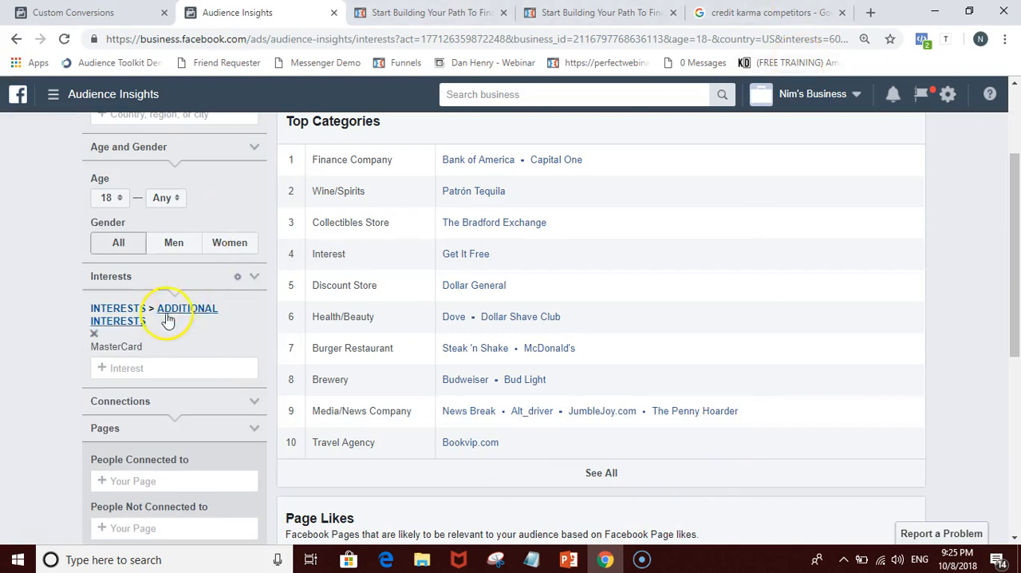
scroll(547, 221, "up", 3)
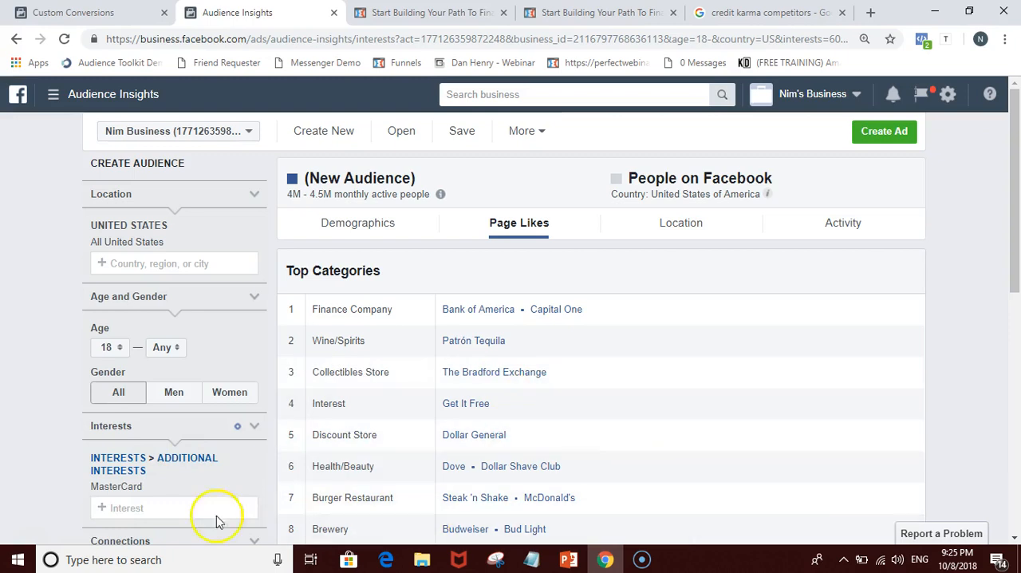
Step: Look over the credit karma competitors search results and the credit landing pages, and recheck the MasterCard audience's page likes in Audience Insights
left_click(762, 12)
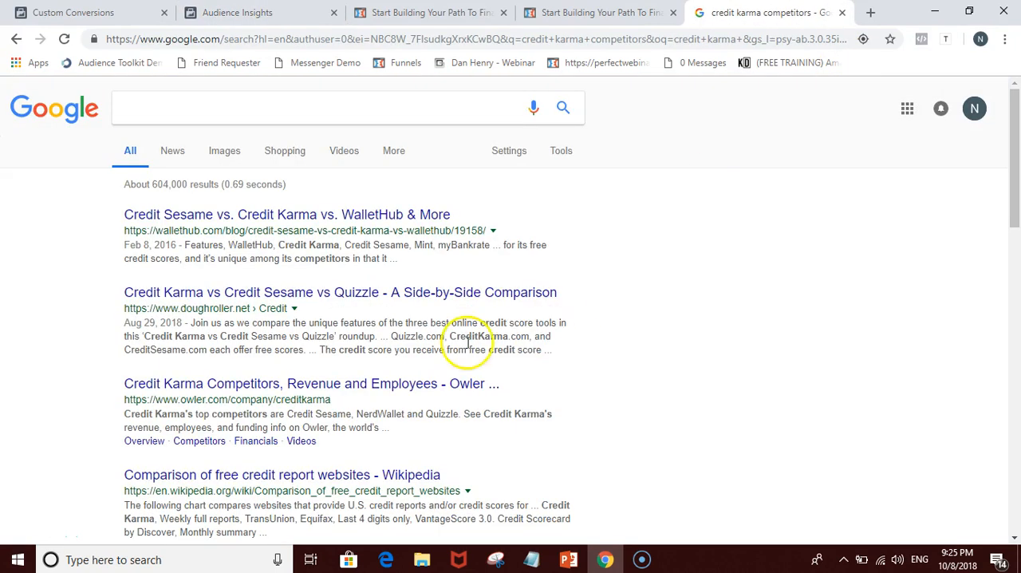
left_click(599, 12)
left_click(435, 13)
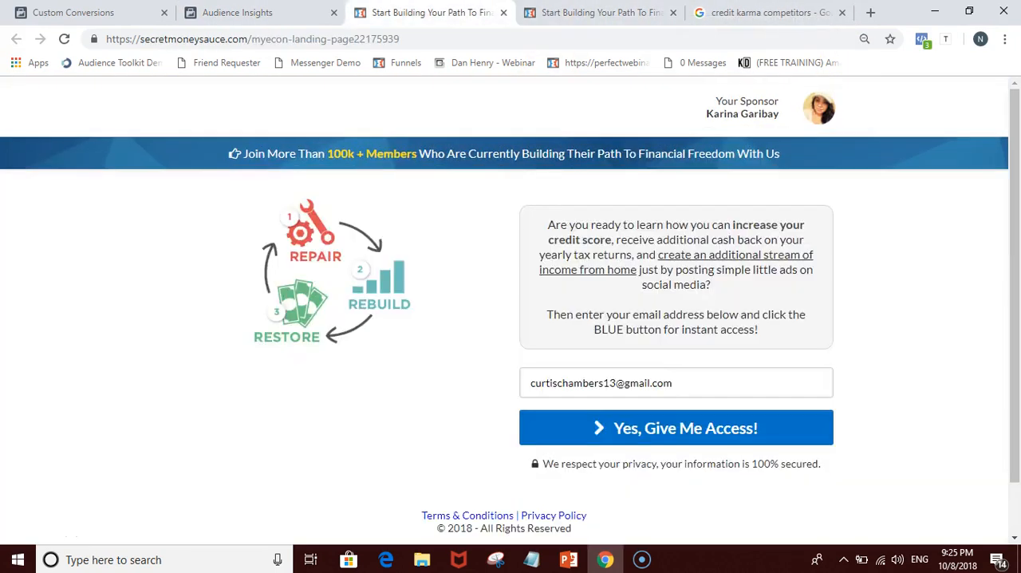
left_click(237, 13)
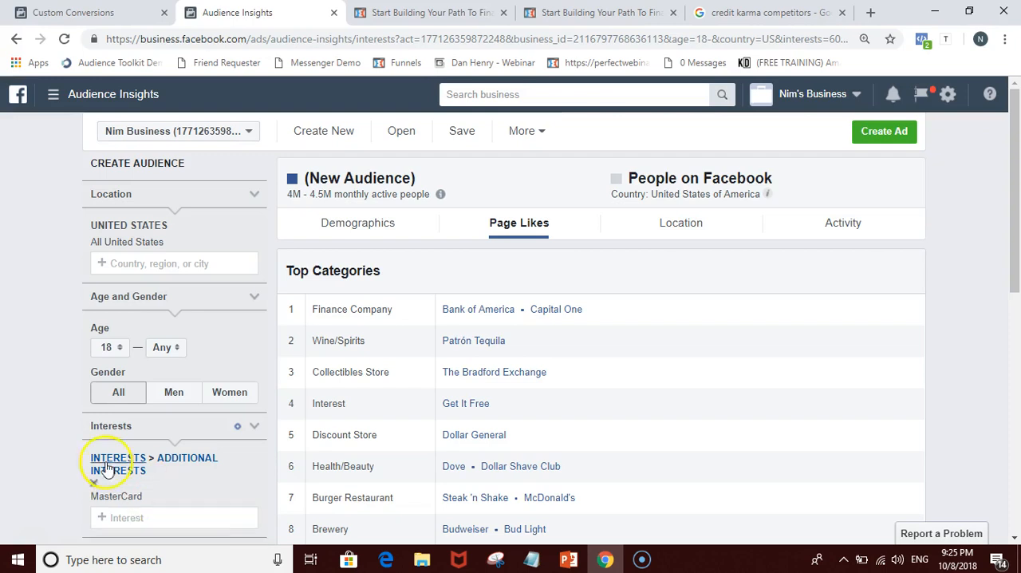
scroll(61, 463, "down", 2)
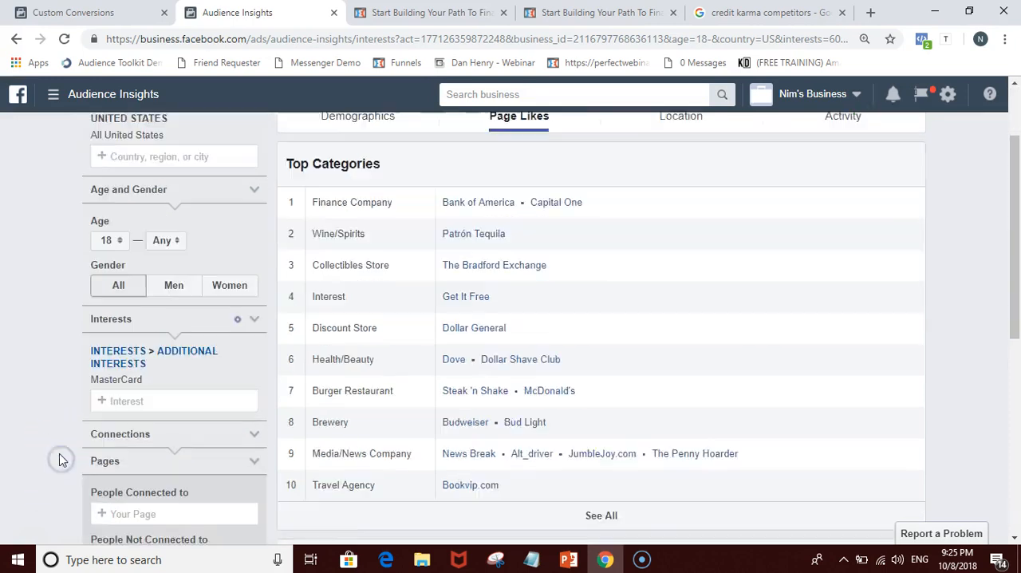
scroll(61, 455, "down", 5)
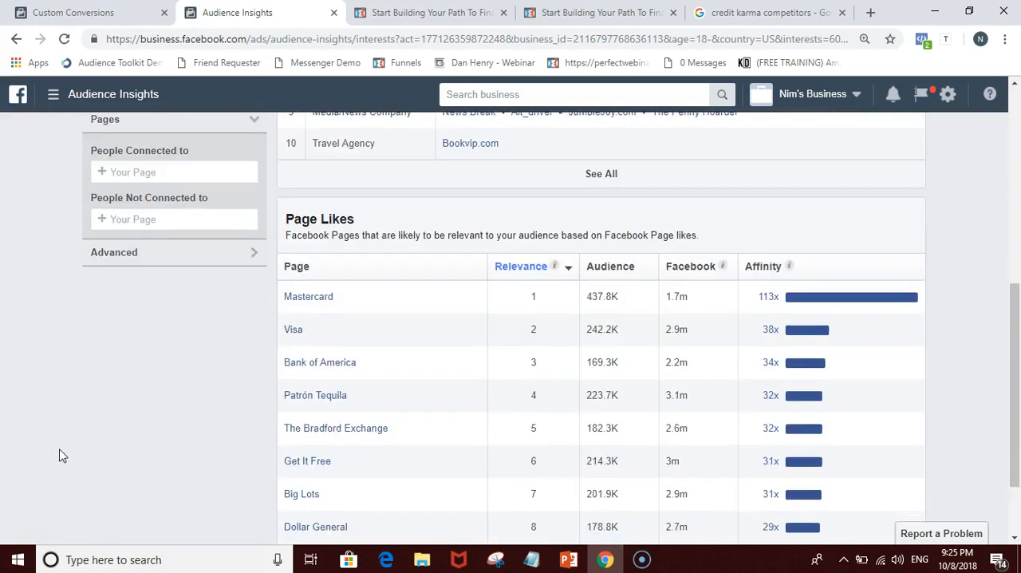
scroll(61, 455, "up", 1)
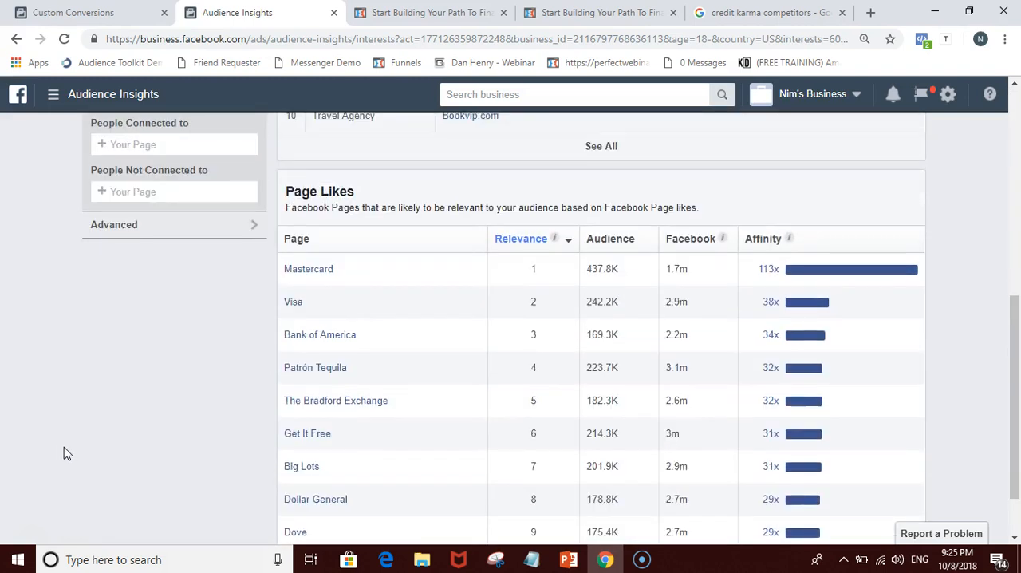
scroll(64, 453, "up", 4)
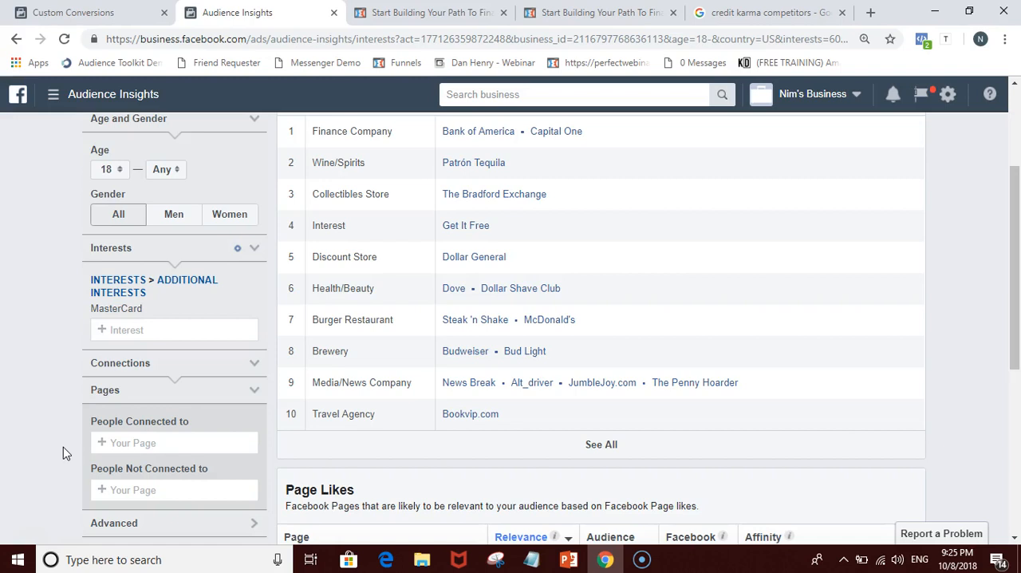
scroll(66, 454, "down", 5)
scroll(447, 471, "up", 3)
scroll(447, 471, "up", 4)
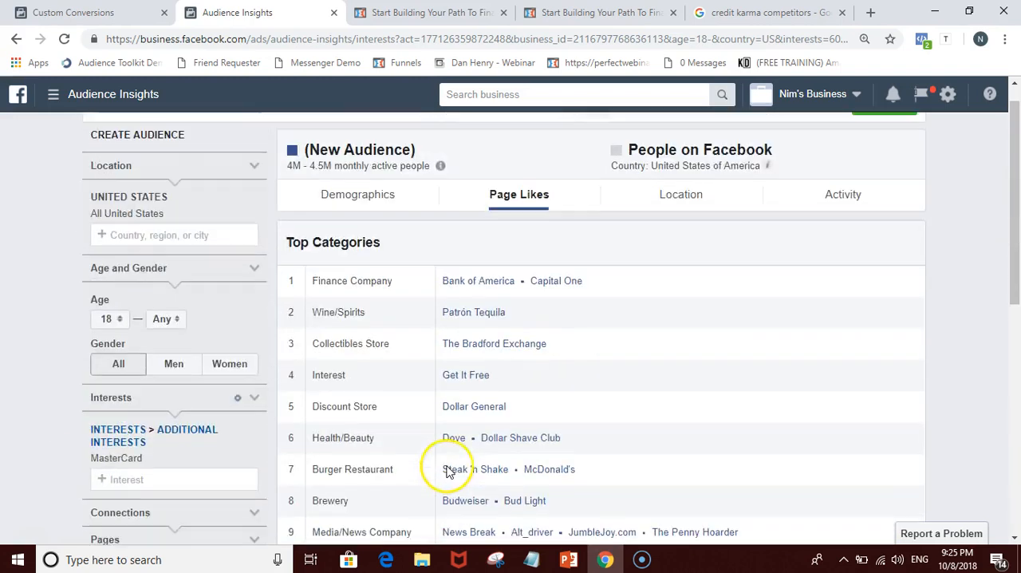
Step: Add Bank of America and Capital One to the audience's interests alongside MasterCard
mouse_move(213, 474)
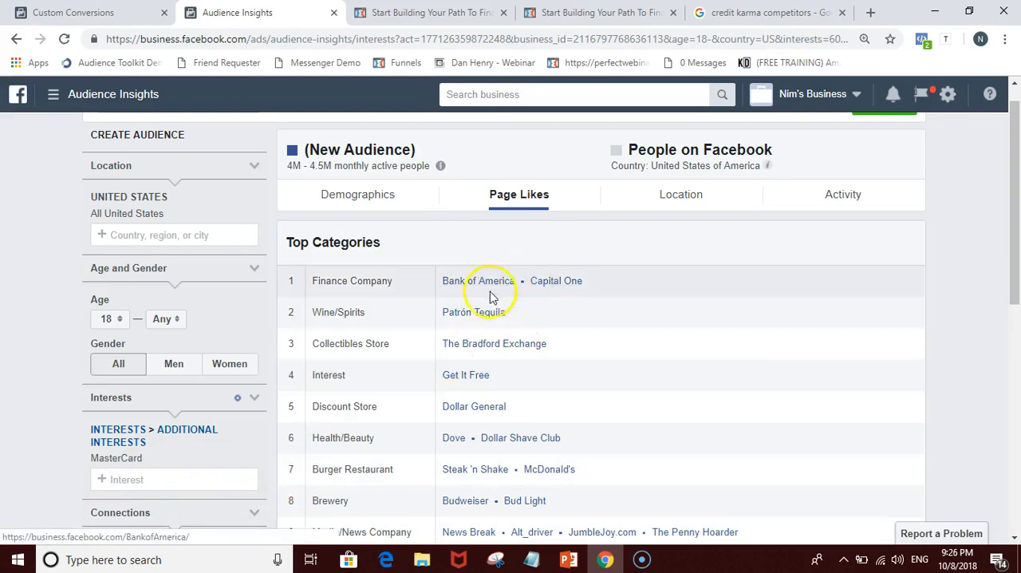
left_click(118, 480)
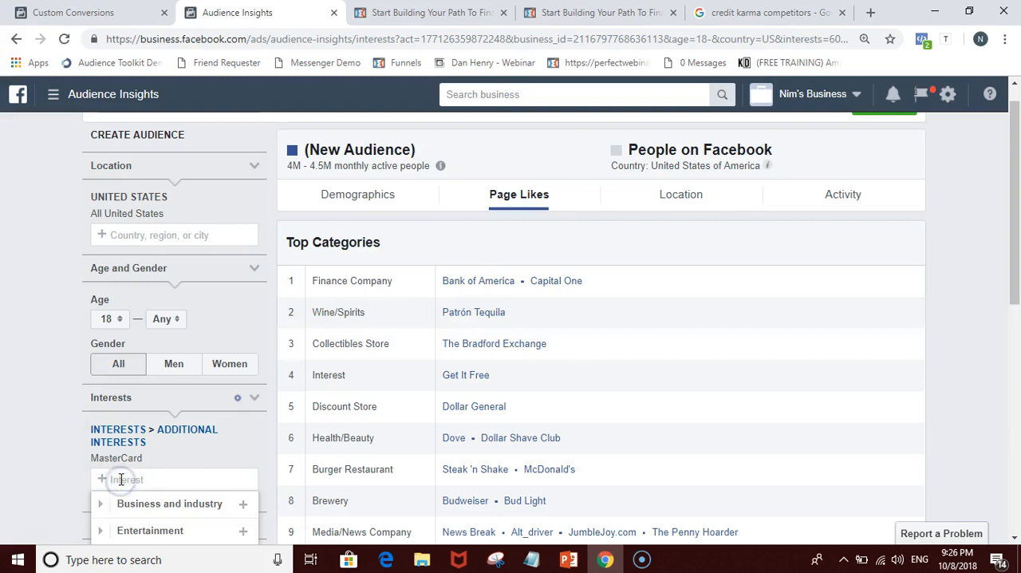
type("Bank of america")
left_click(173, 504)
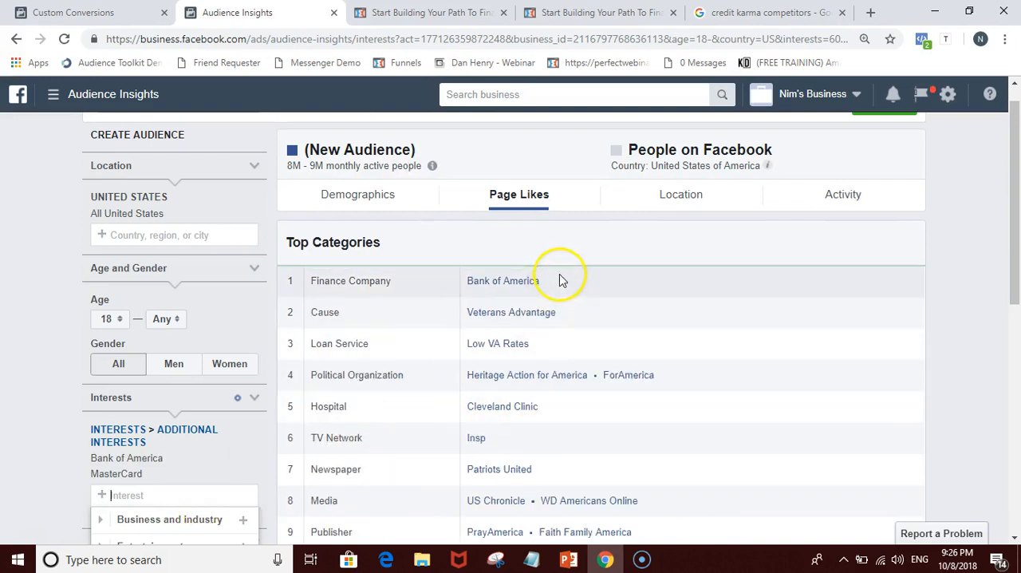
type("Capital One")
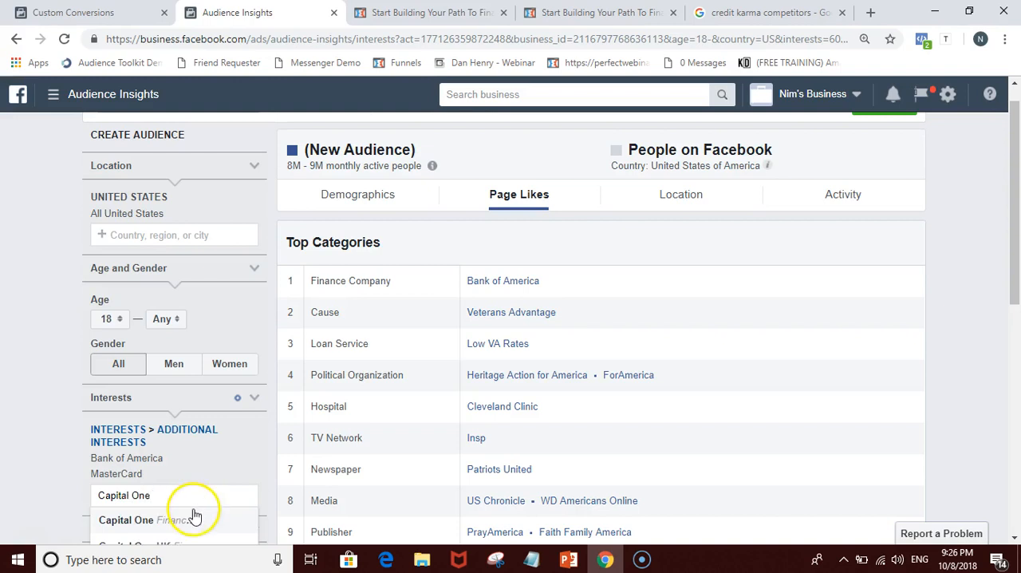
left_click(194, 519)
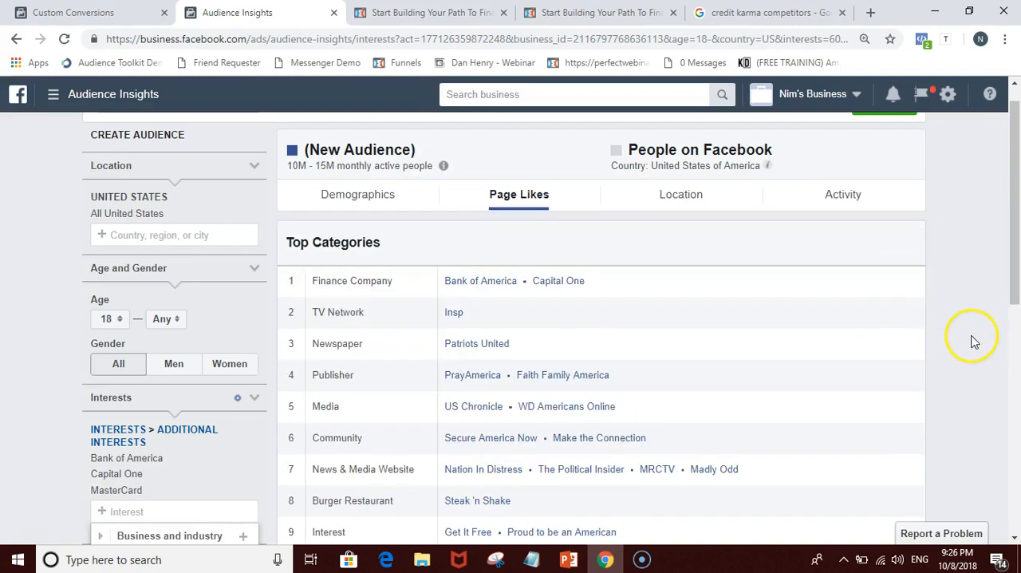
Step: Check the combined audience's page likes for another credit company and add Visa Inc. to the interests
scroll(972, 343, "down", 2)
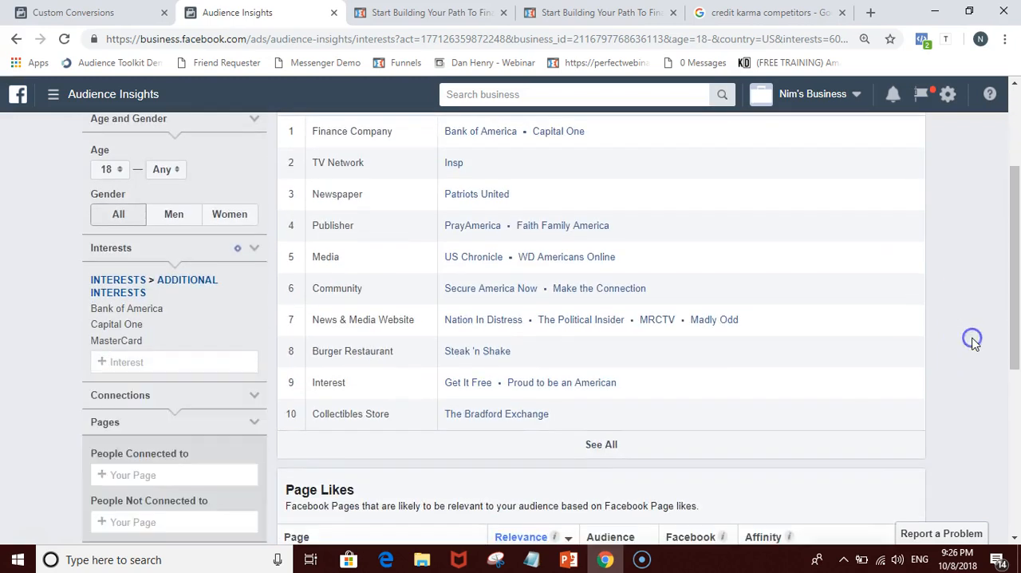
scroll(972, 343, "down", 1)
scroll(966, 331, "up", 3)
scroll(452, 417, "down", 2)
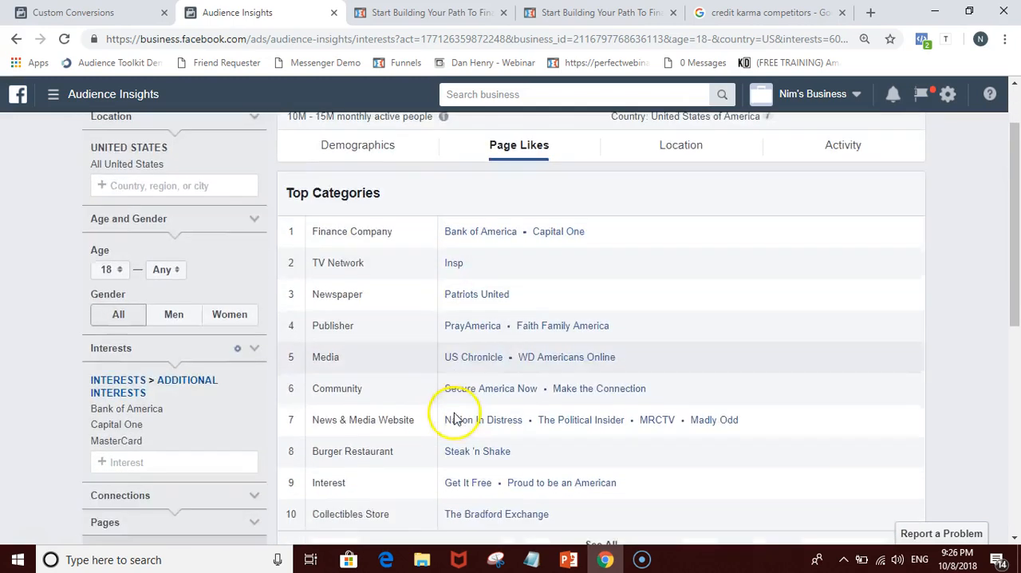
scroll(515, 396, "down", 4)
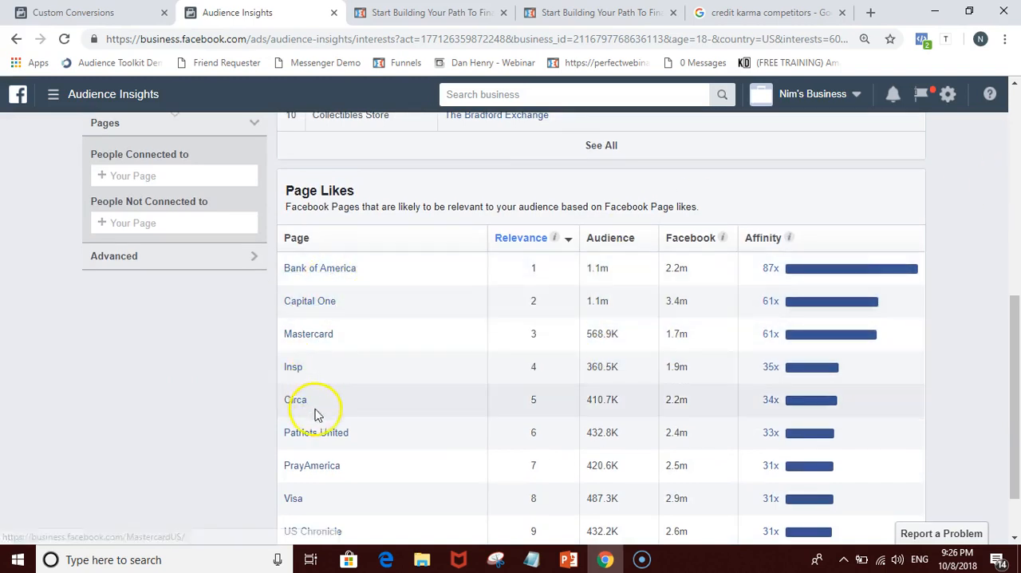
scroll(319, 445, "down", 1)
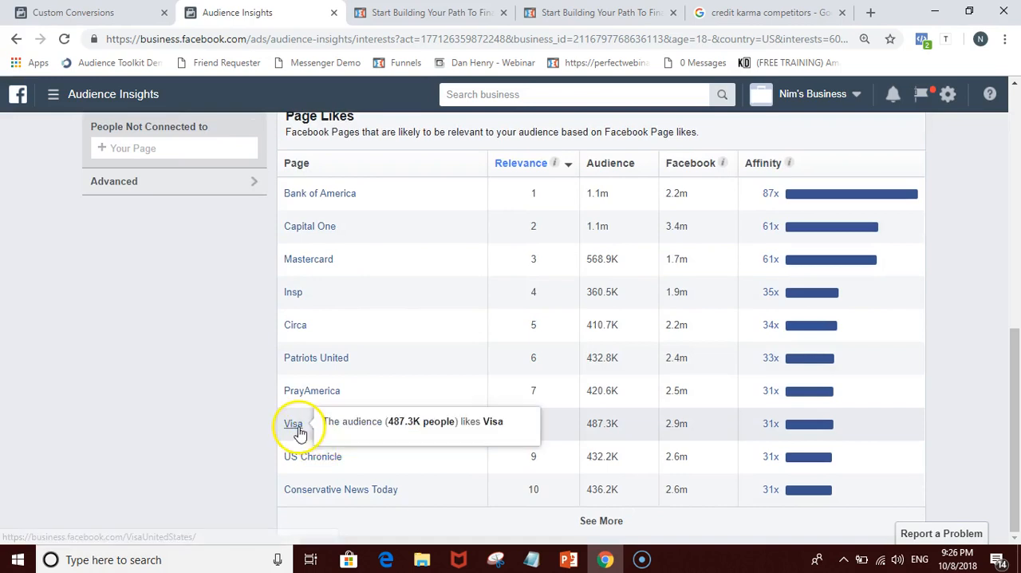
scroll(240, 383, "up", 4)
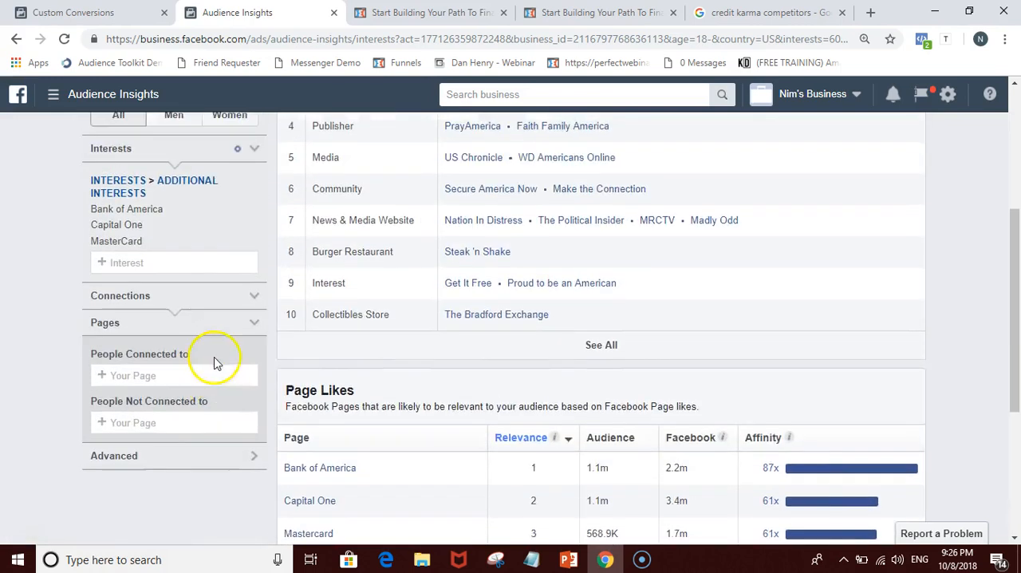
left_click(144, 285)
type("Visa")
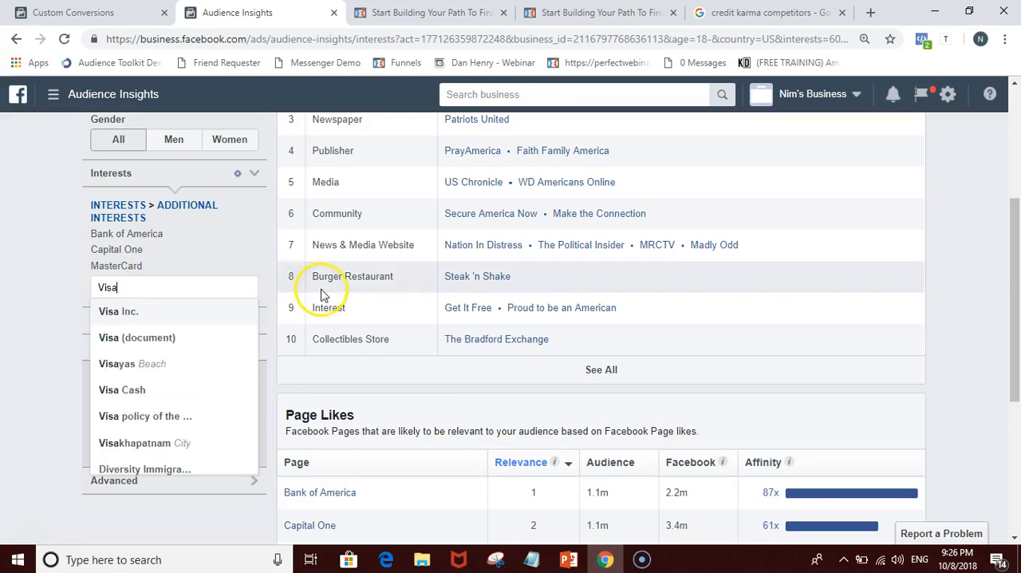
left_click(142, 311)
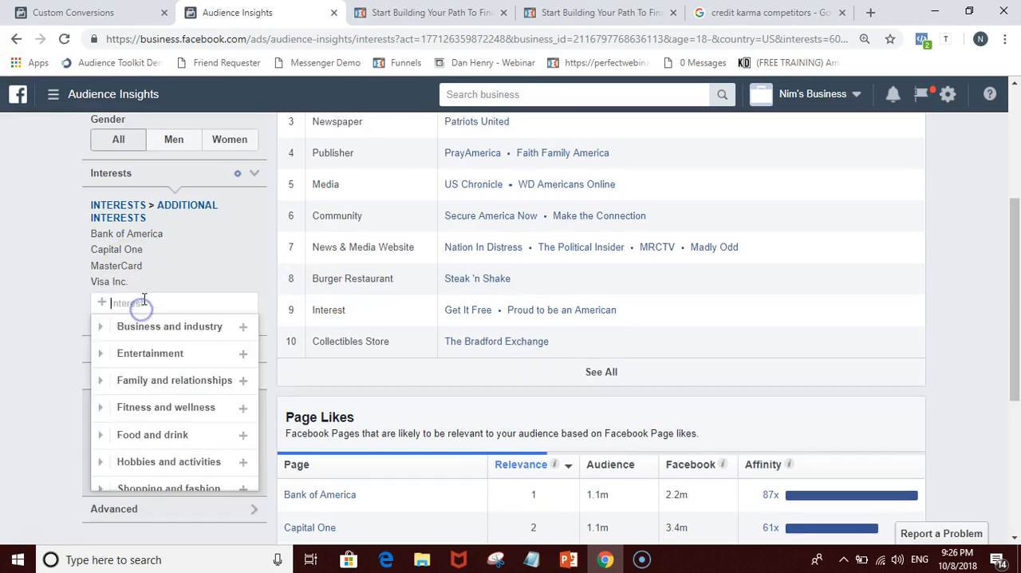
left_click(43, 278)
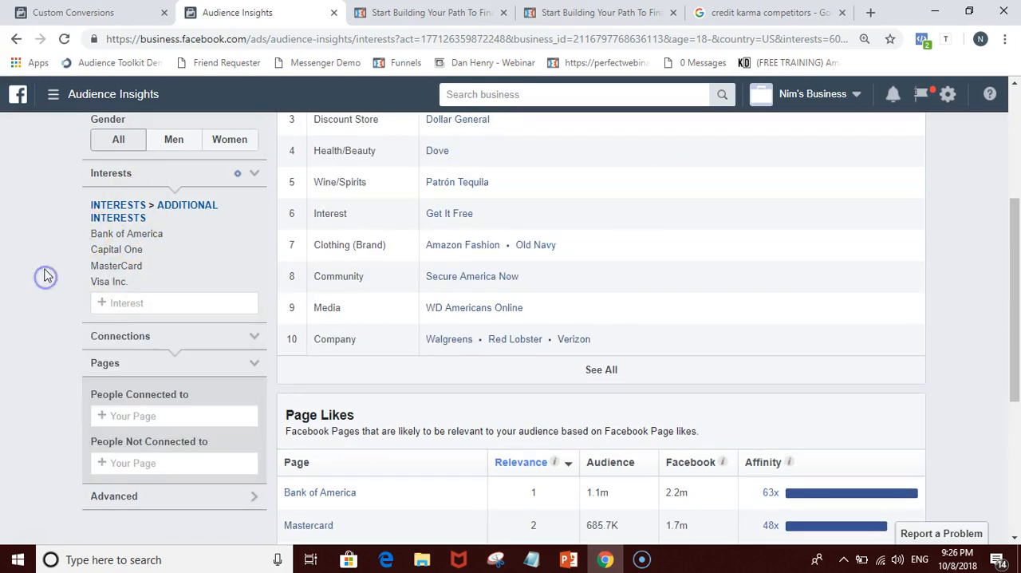
scroll(71, 277, "up", 2)
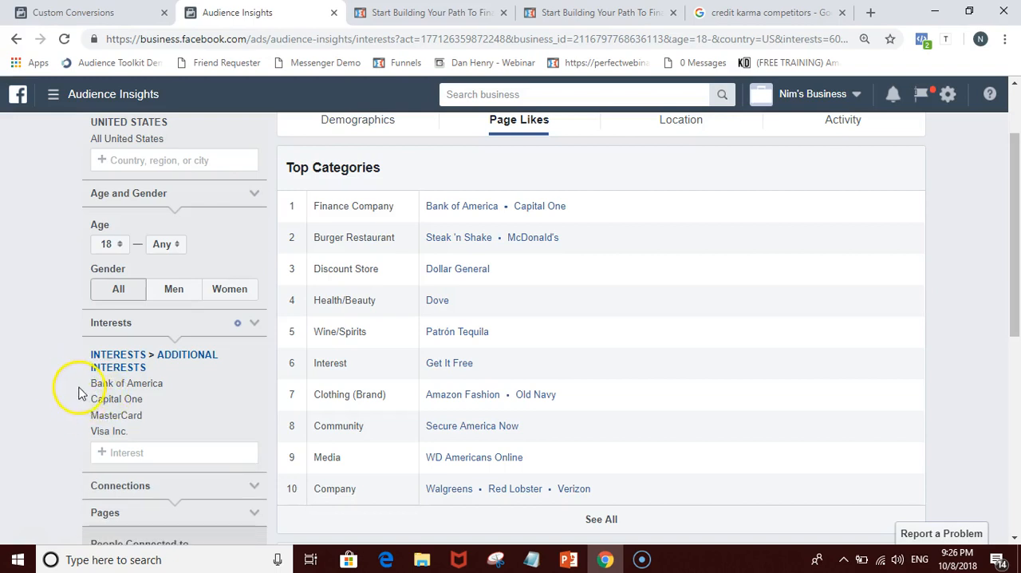
mouse_move(93, 387)
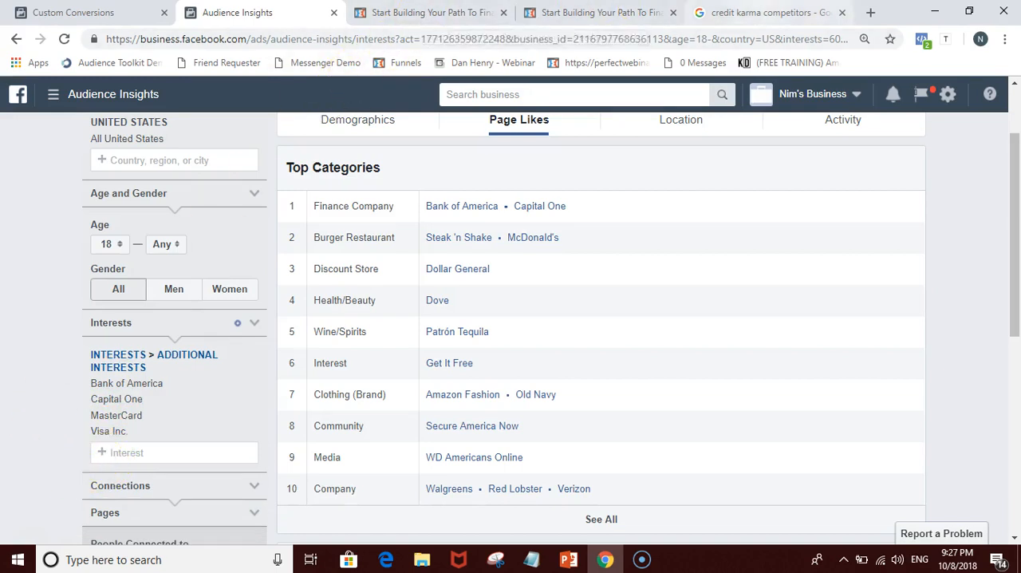
Step: Glance at the credit karma competitors search results, and remove Bank of America, Capital One, MasterCard and Visa Inc. from the audience's interests
left_click(768, 12)
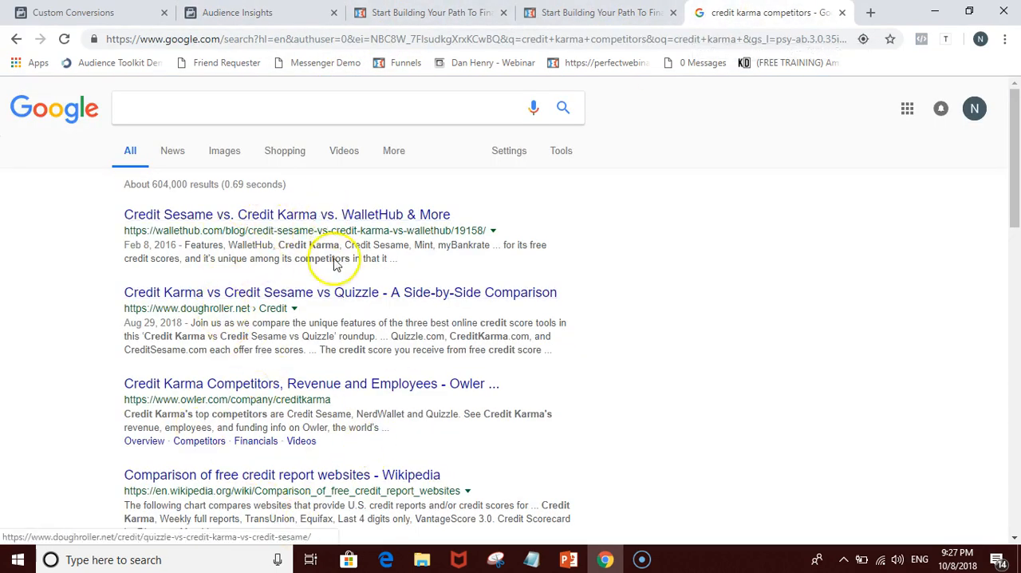
left_click(238, 14)
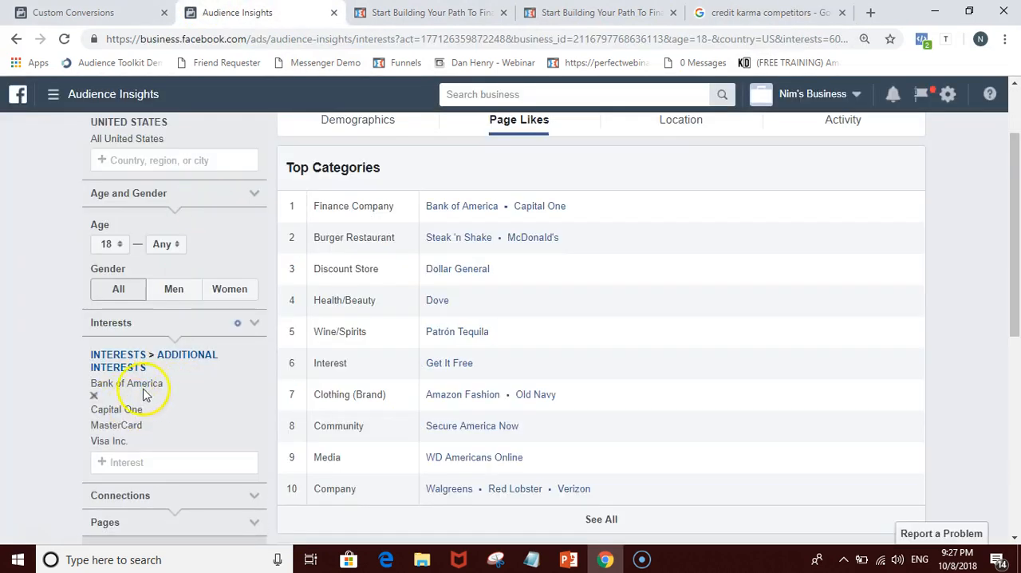
left_click(94, 397)
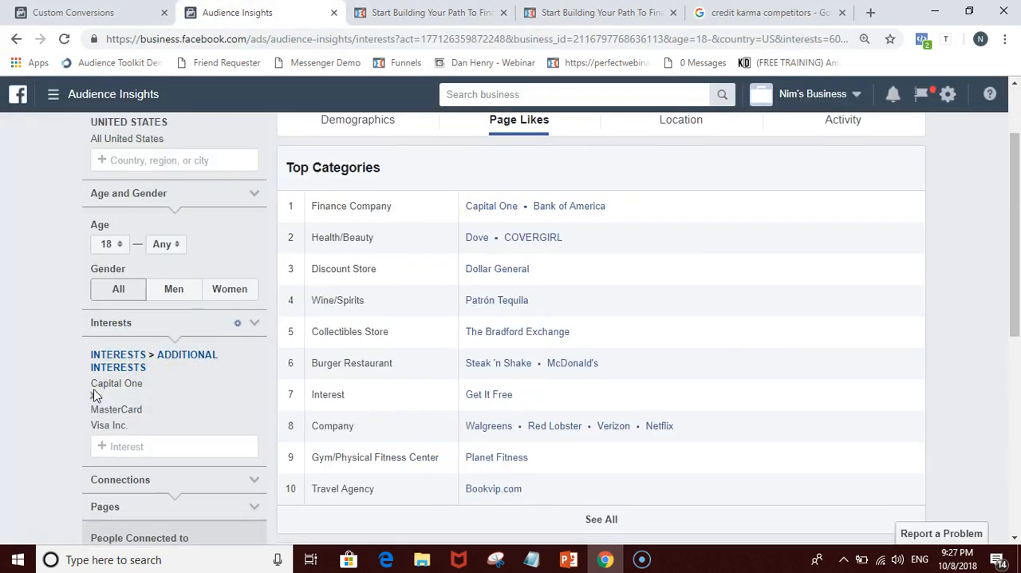
left_click(94, 397)
left_click(94, 397)
left_click(95, 394)
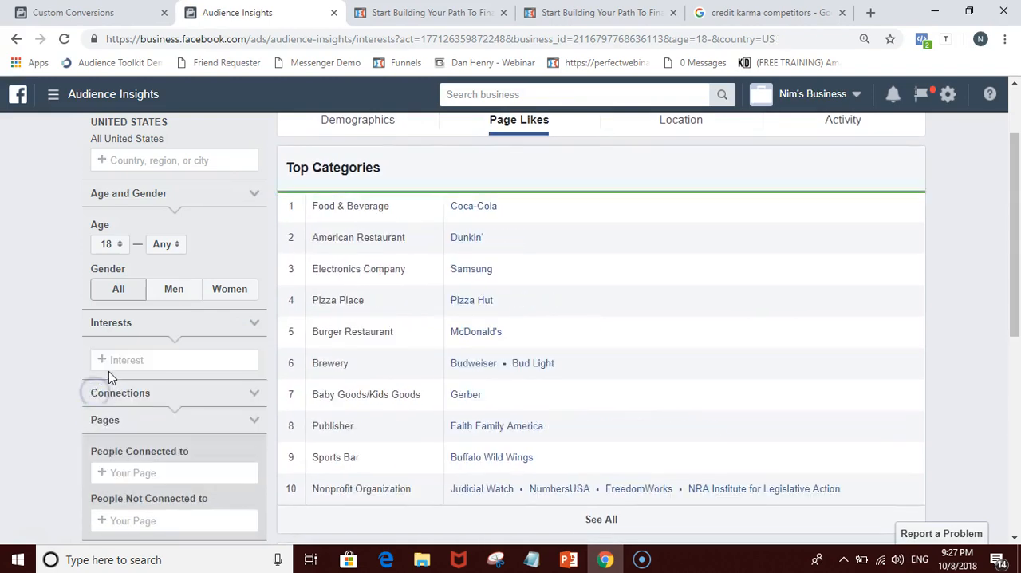
Step: Look through the credit karma competitors results, then return to the credit card companies search and review its list of largest issuers
left_click(118, 360)
left_click(766, 12)
scroll(288, 359, "down", 12)
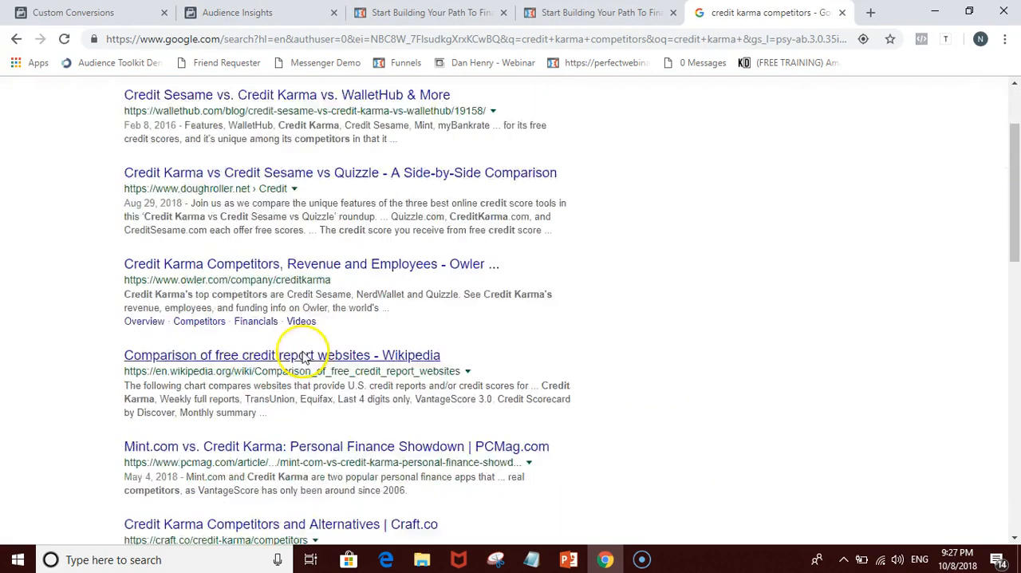
scroll(296, 354, "up", 5)
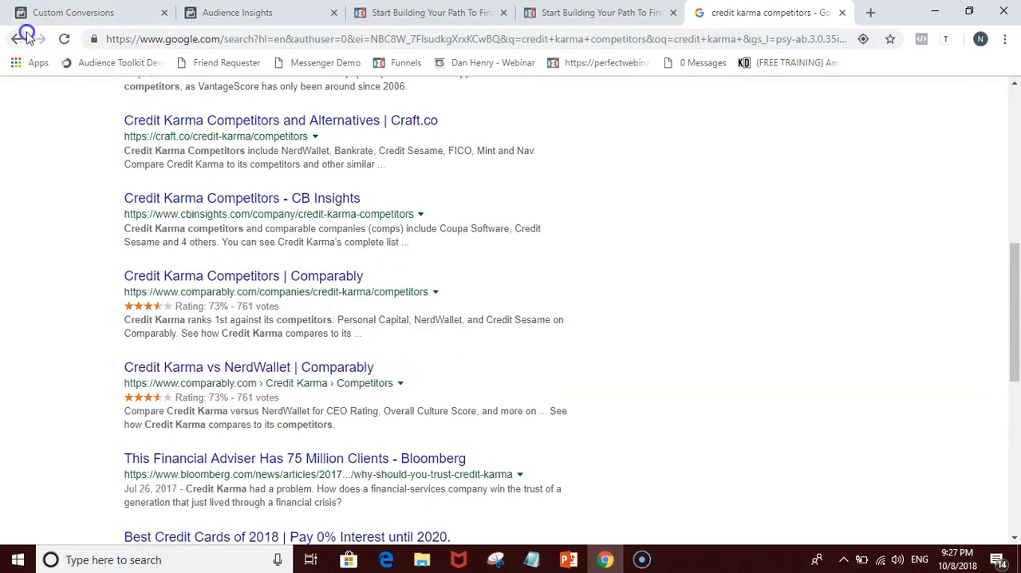
left_click(16, 39)
scroll(160, 221, "down", 7)
scroll(176, 200, "up", 2)
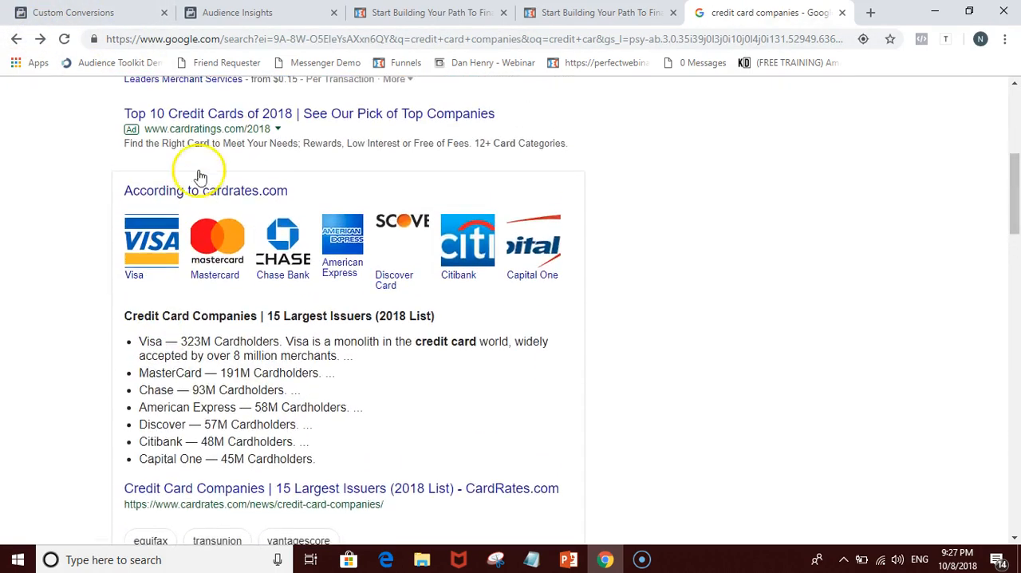
Step: Add the finance company Chase to the audience's interests in Audience Insights
left_click(102, 14)
left_click(267, 15)
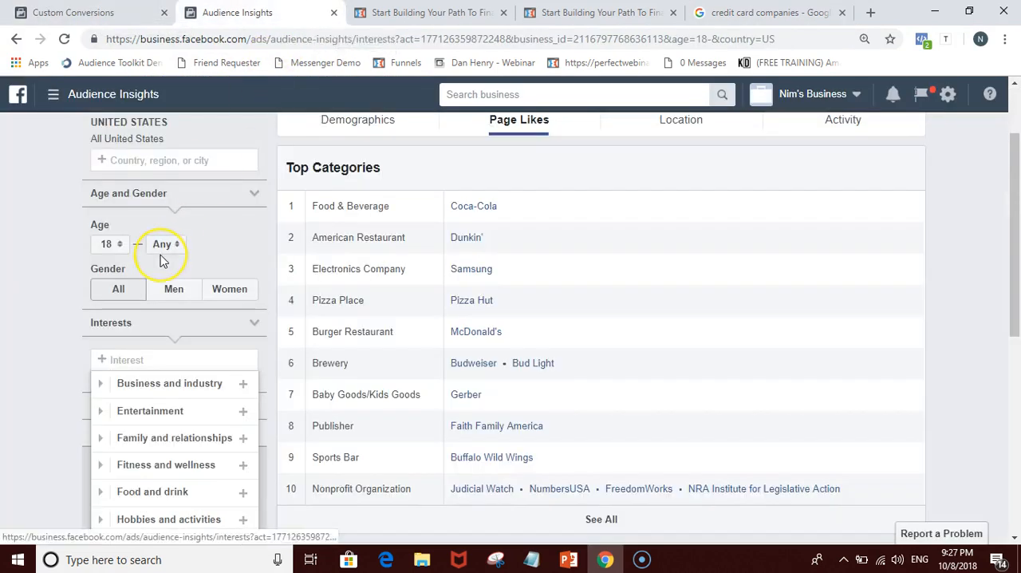
type("Chase")
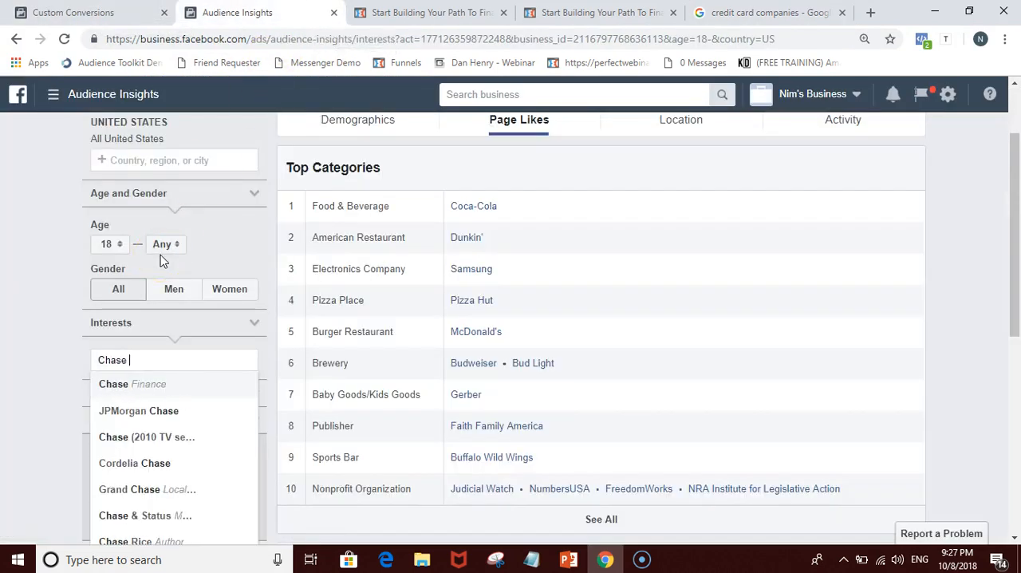
left_click(144, 385)
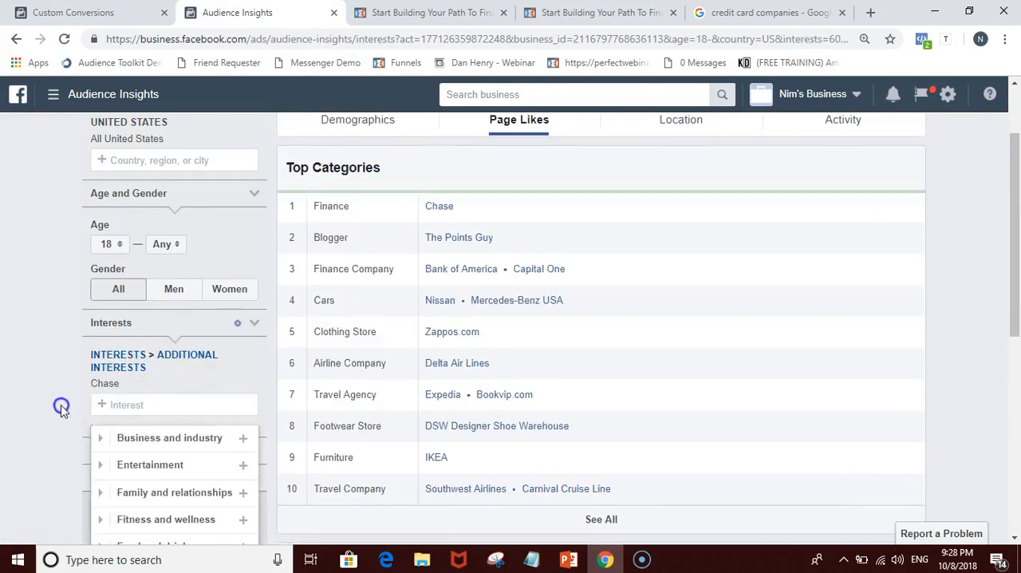
Step: Check the credit card companies list for another issuer and add American Express to the audience's interests alongside Chase
left_click(762, 12)
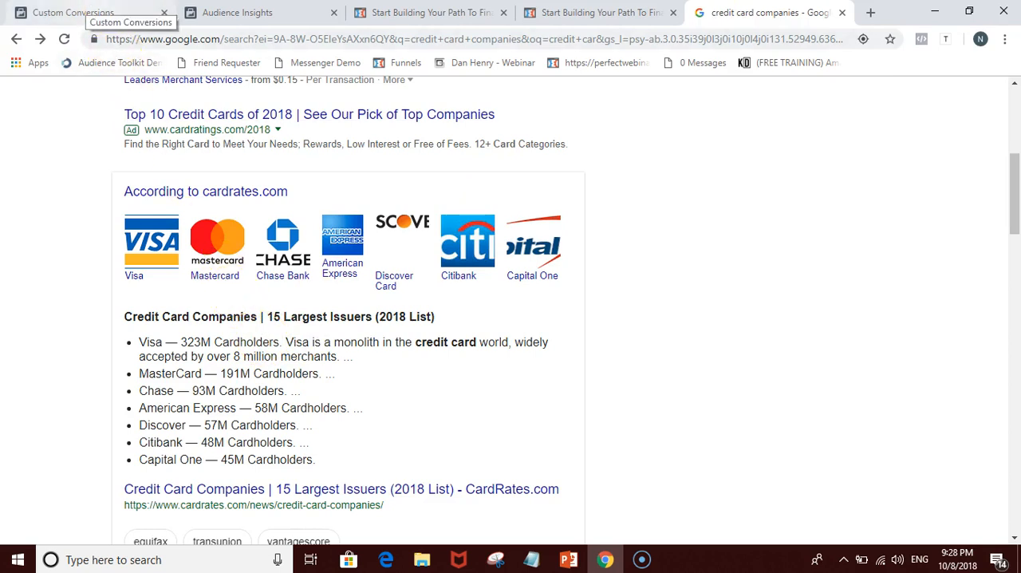
left_click(88, 13)
left_click(239, 12)
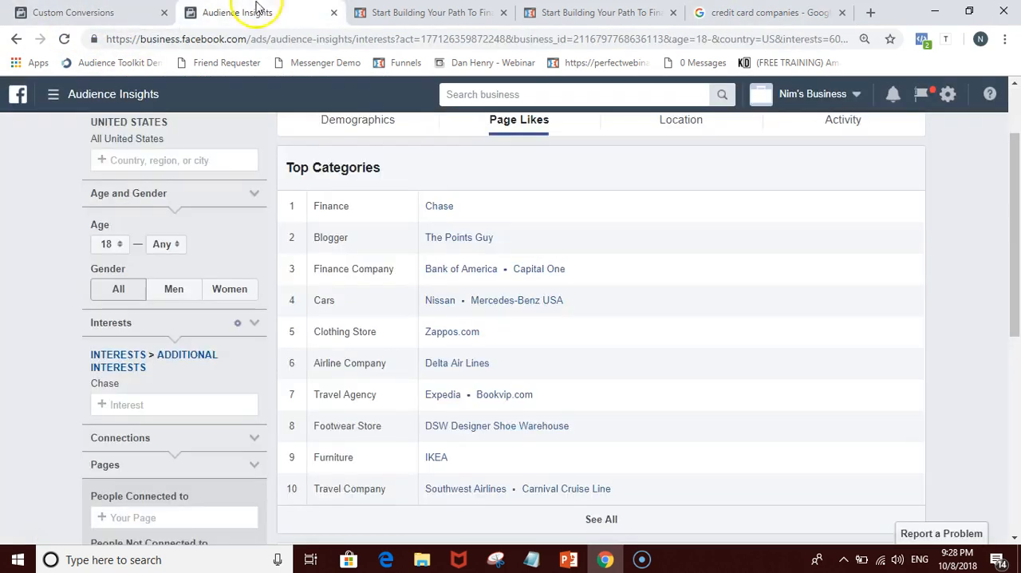
left_click(183, 404)
type("American Expres")
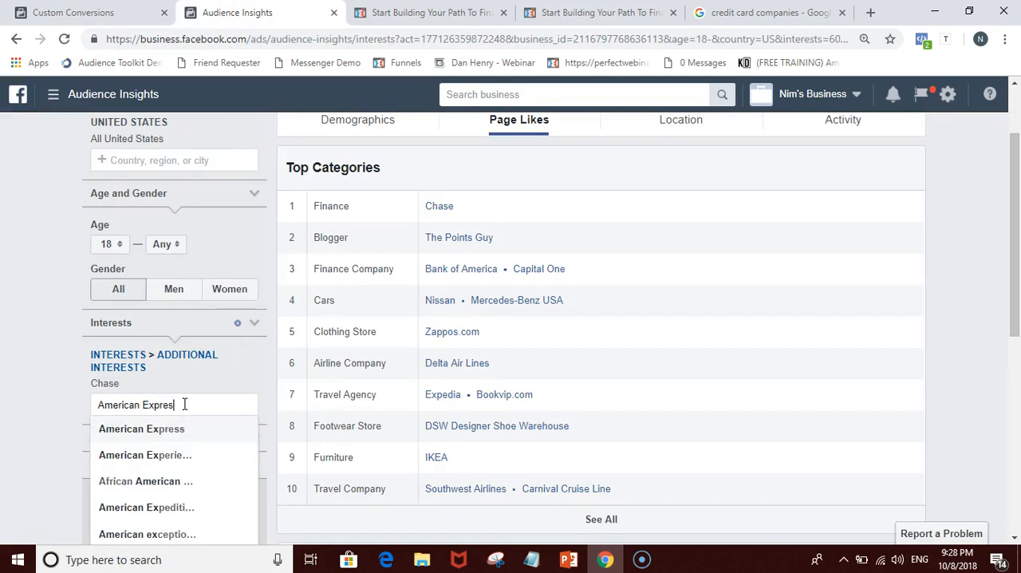
left_click(182, 429)
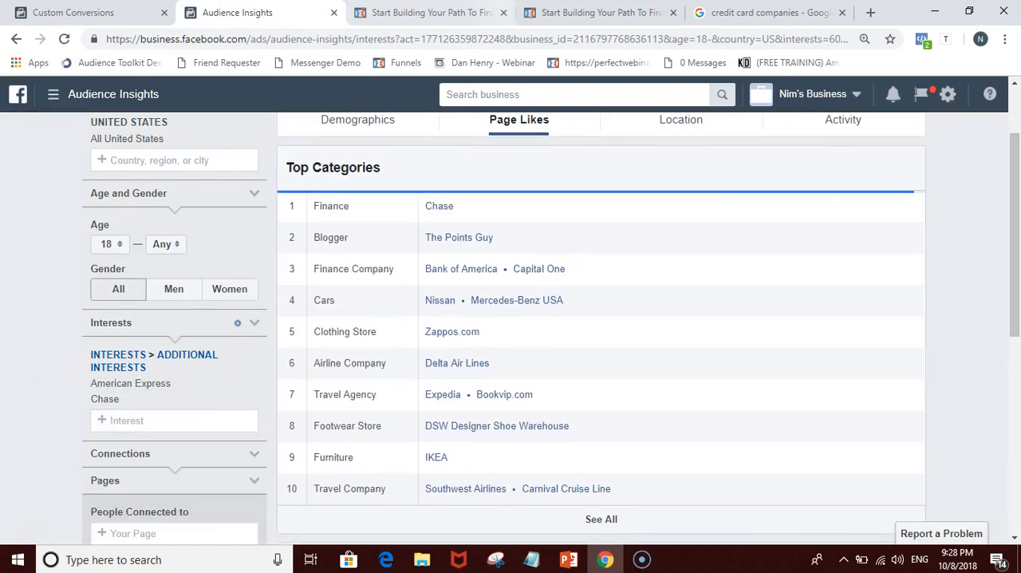
Step: Consult the list of largest card issuers again and add Discover Card to the audience's interests
left_click(598, 12)
left_click(767, 12)
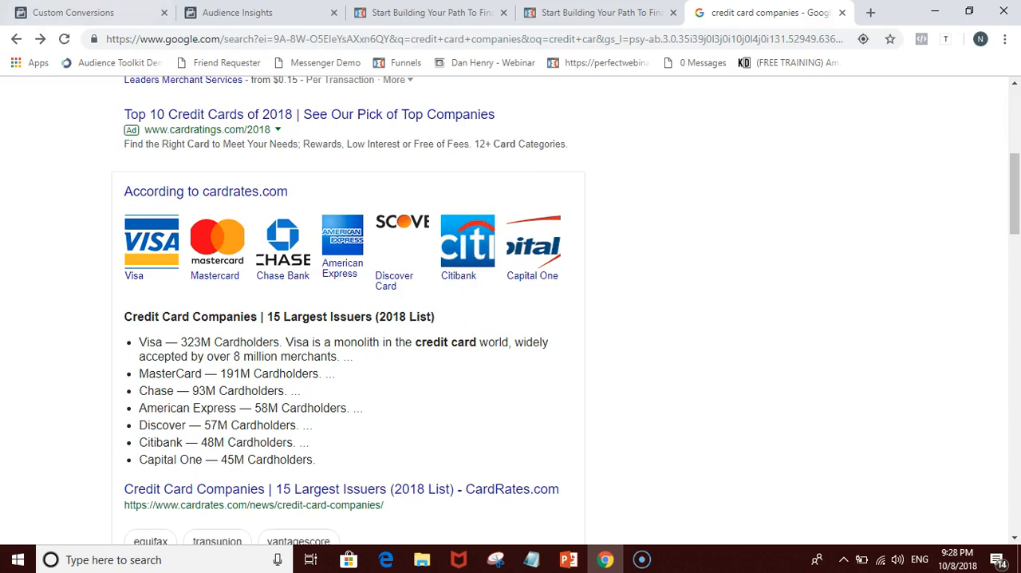
left_click(71, 12)
left_click(237, 12)
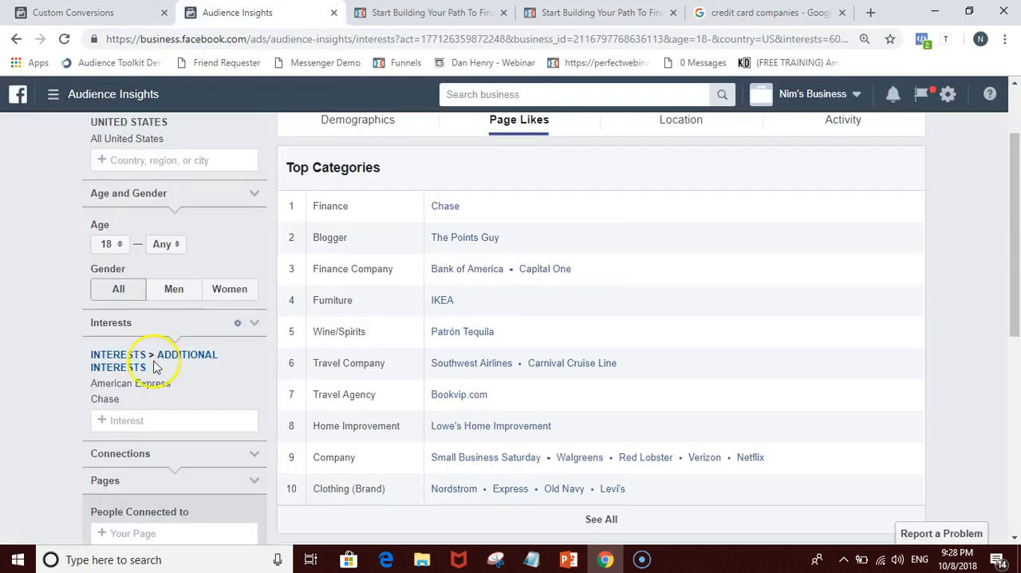
left_click(157, 419)
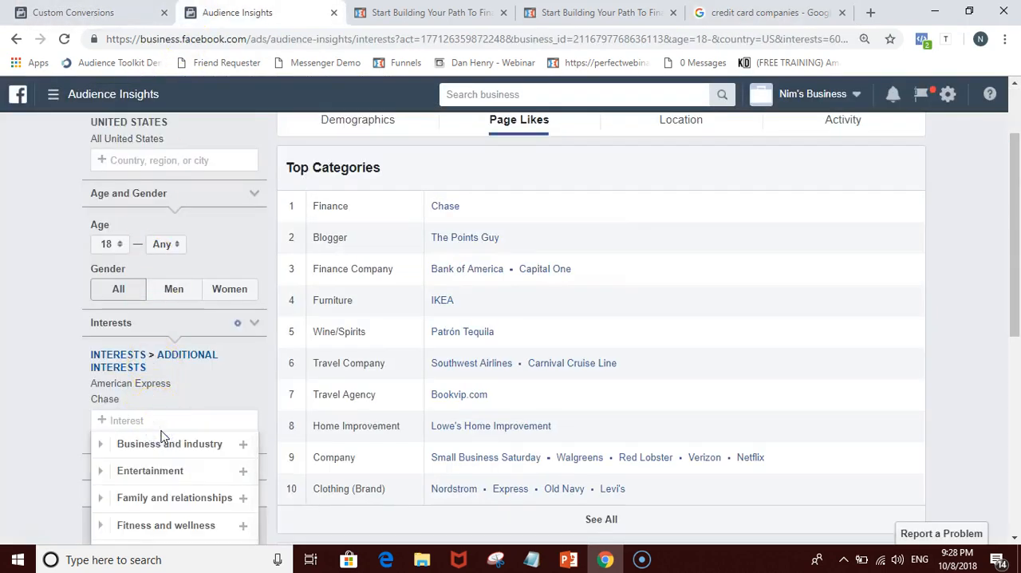
type("Discover Card")
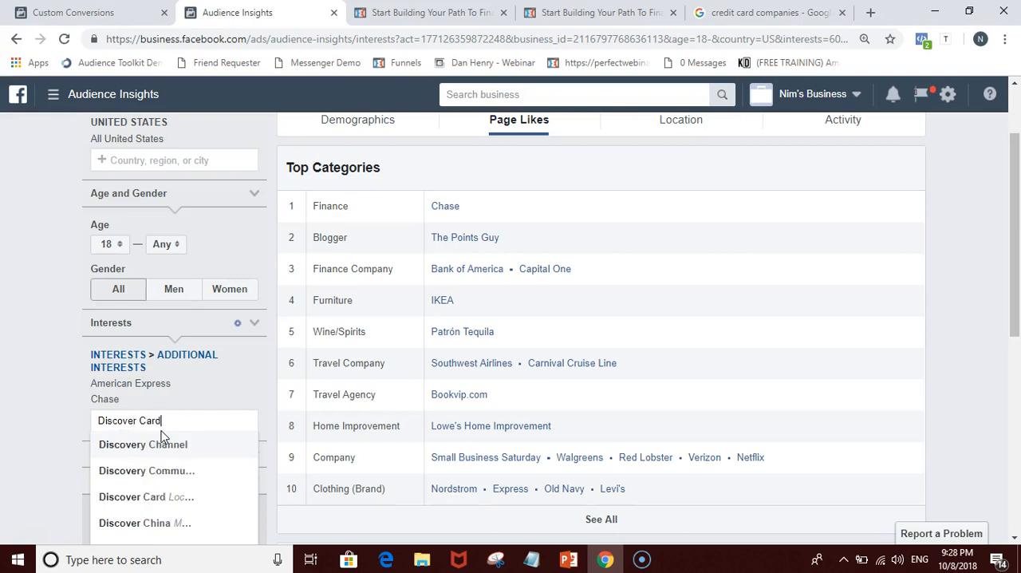
left_click(161, 441)
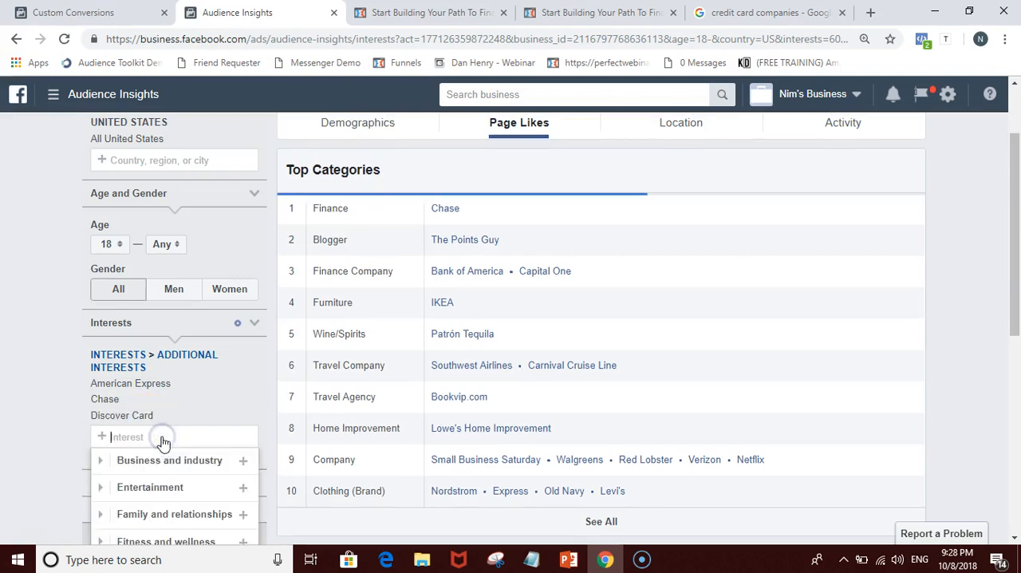
Step: Add Citibank to the audience's interests together with American Express, Chase and Discover Card
type("Citi Bank")
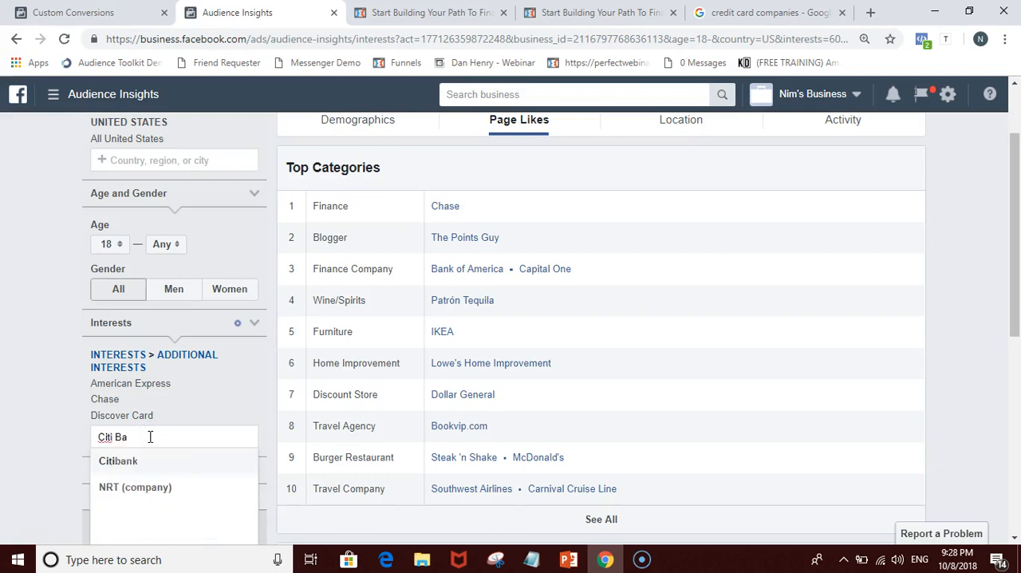
left_click(110, 462)
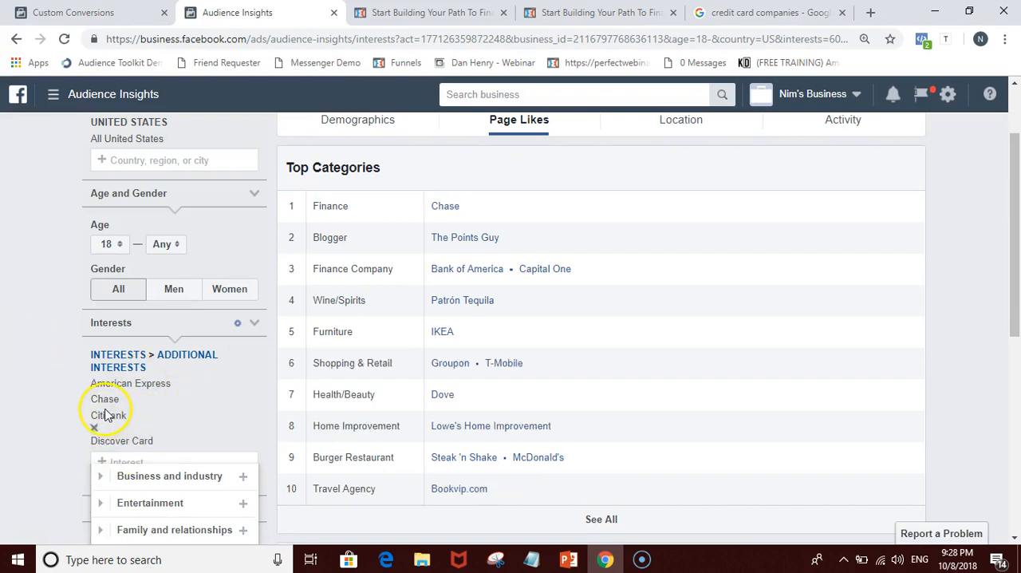
left_click(20, 349)
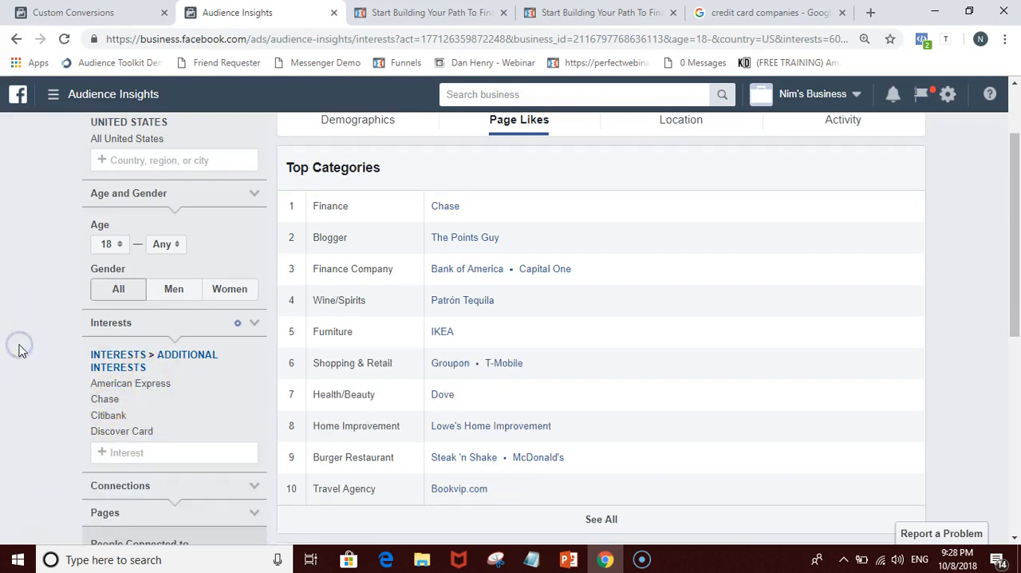
Step: Examine the combined audience's most relevant liked pages, comparing them with the four selected card-issuer interests
scroll(203, 331, "down", 2)
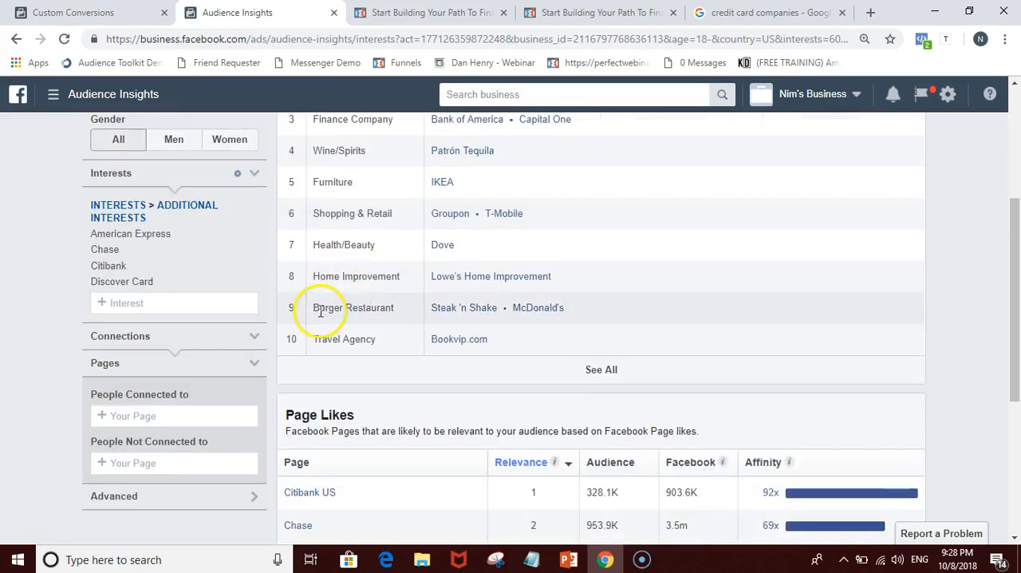
scroll(320, 313, "down", 2)
scroll(324, 320, "down", 2)
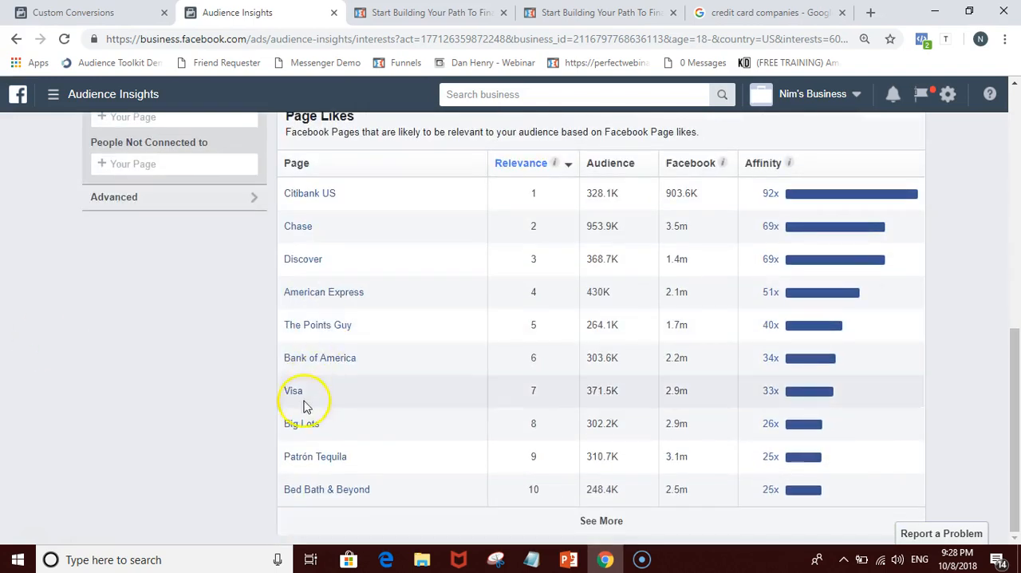
scroll(285, 388, "up", 2)
scroll(136, 203, "up", 1)
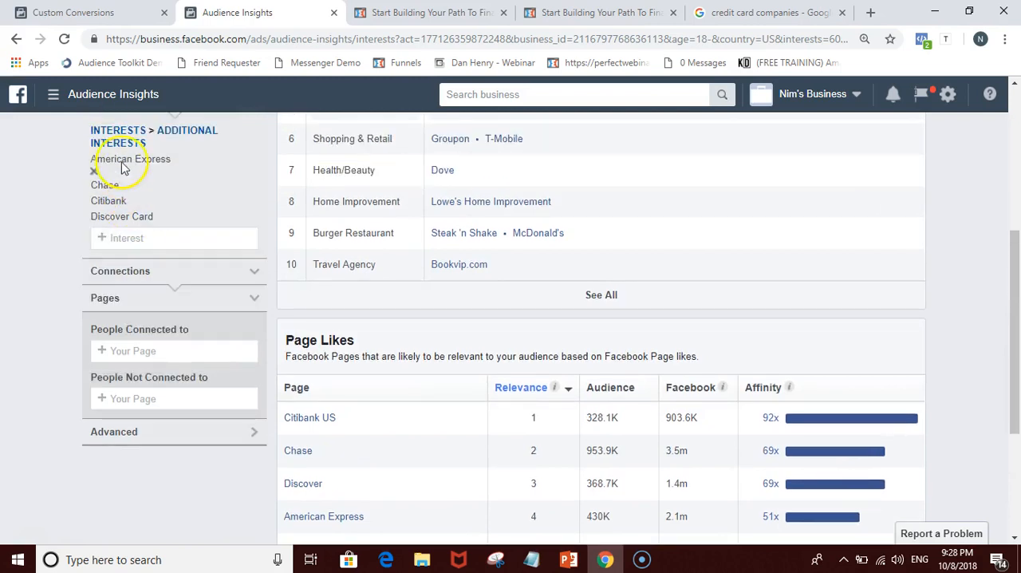
scroll(231, 380, "down", 2)
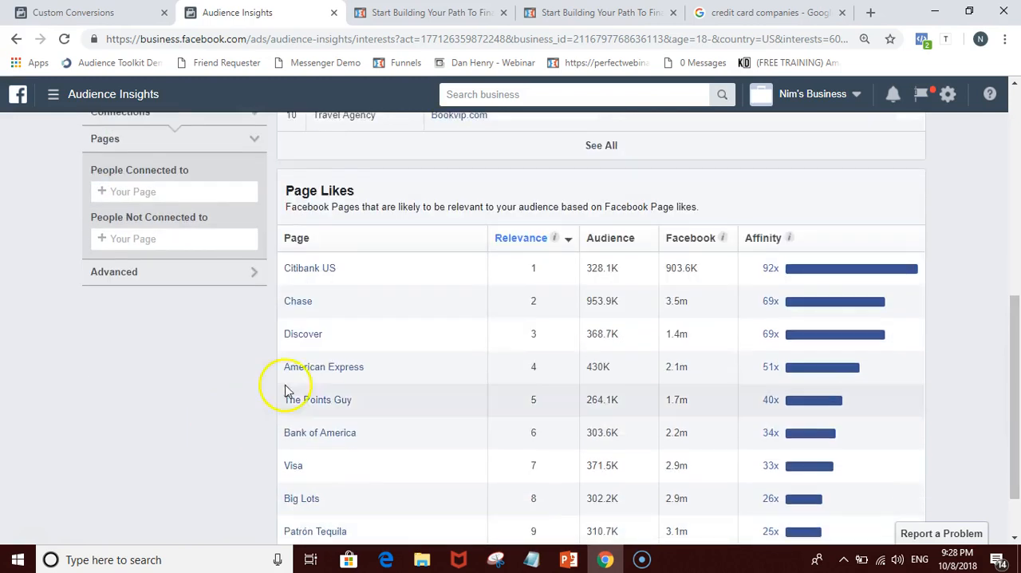
mouse_move(317, 381)
scroll(297, 405, "down", 1)
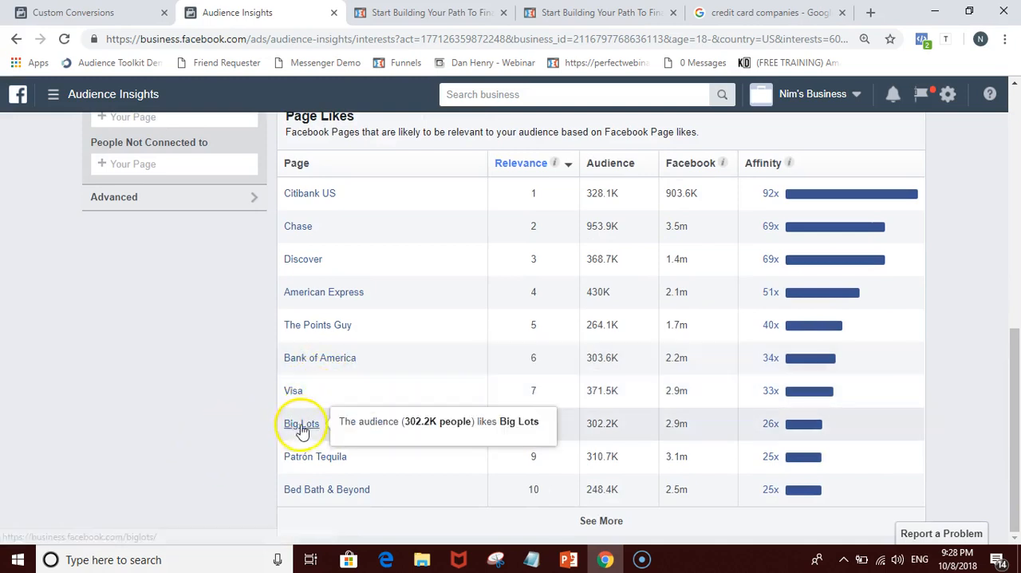
Step: Review the audience's top categories, liked pages and estimated size to judge how well the combined interests fit
scroll(274, 399, "up", 3)
scroll(275, 397, "up", 4)
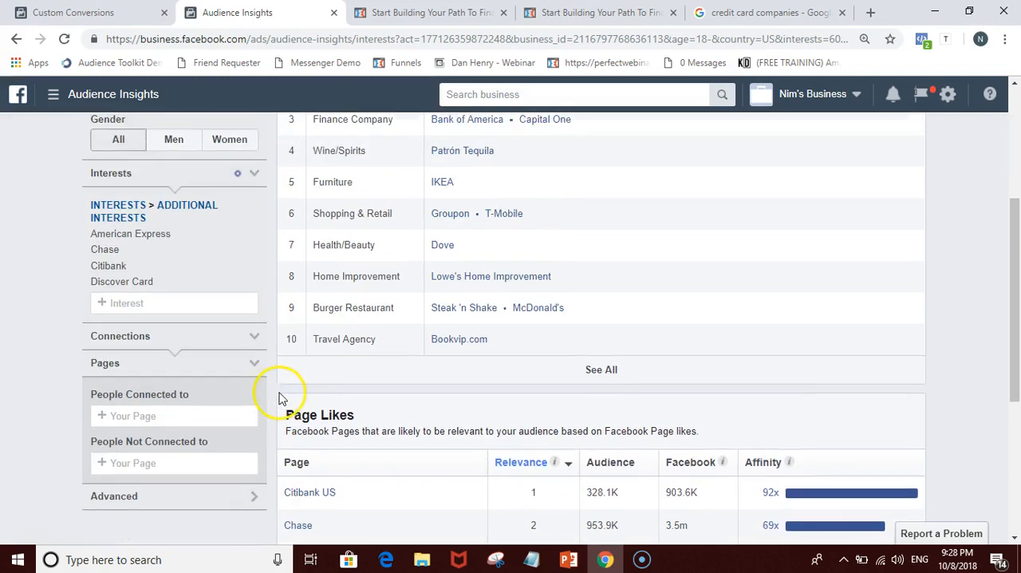
scroll(278, 401, "down", 2)
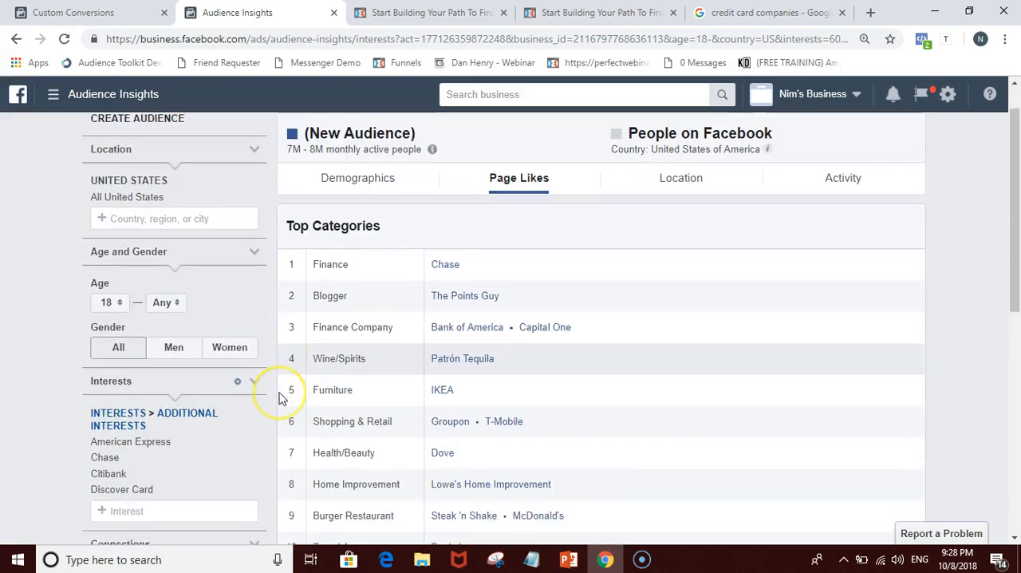
scroll(280, 399, "down", 4)
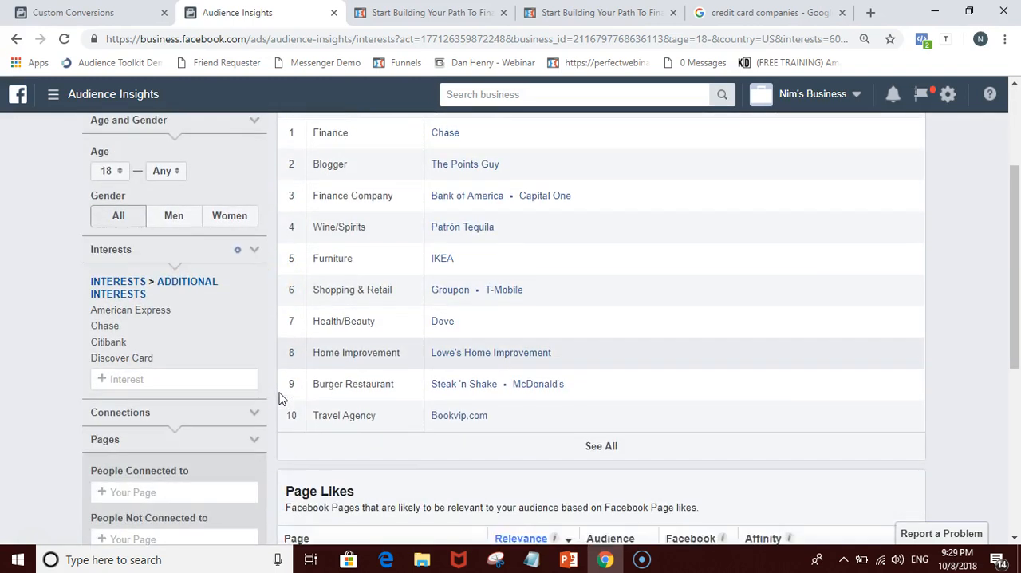
scroll(287, 421, "down", 1)
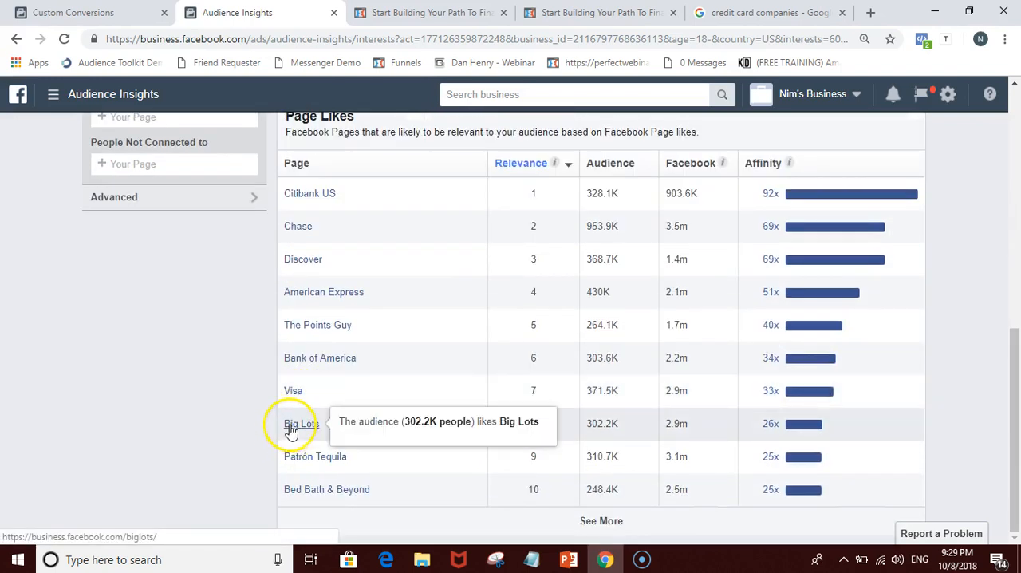
scroll(278, 427, "up", 1)
scroll(320, 287, "up", 1)
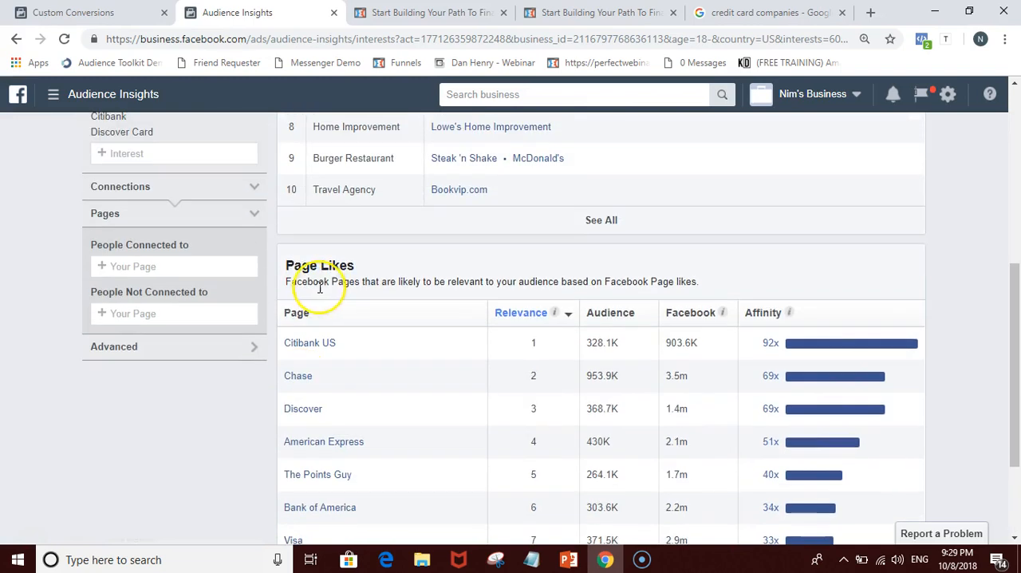
scroll(290, 341, "up", 1)
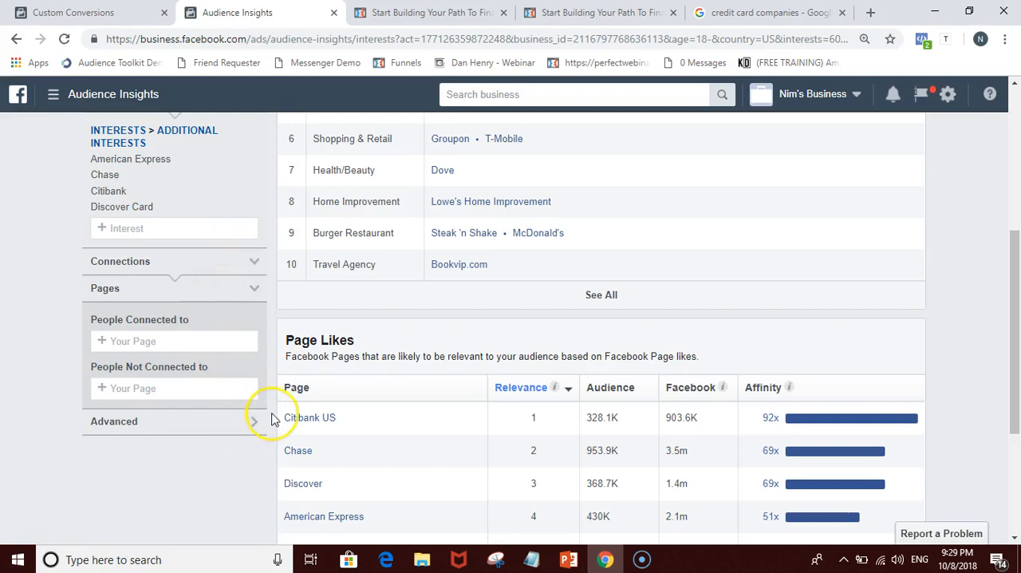
scroll(271, 419, "up", 4)
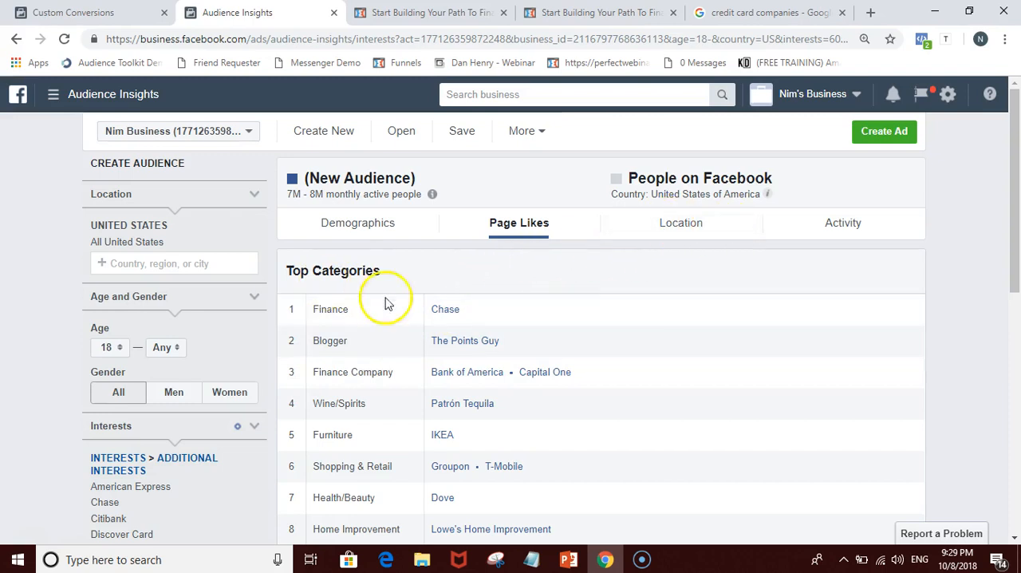
scroll(87, 373, "down", 2)
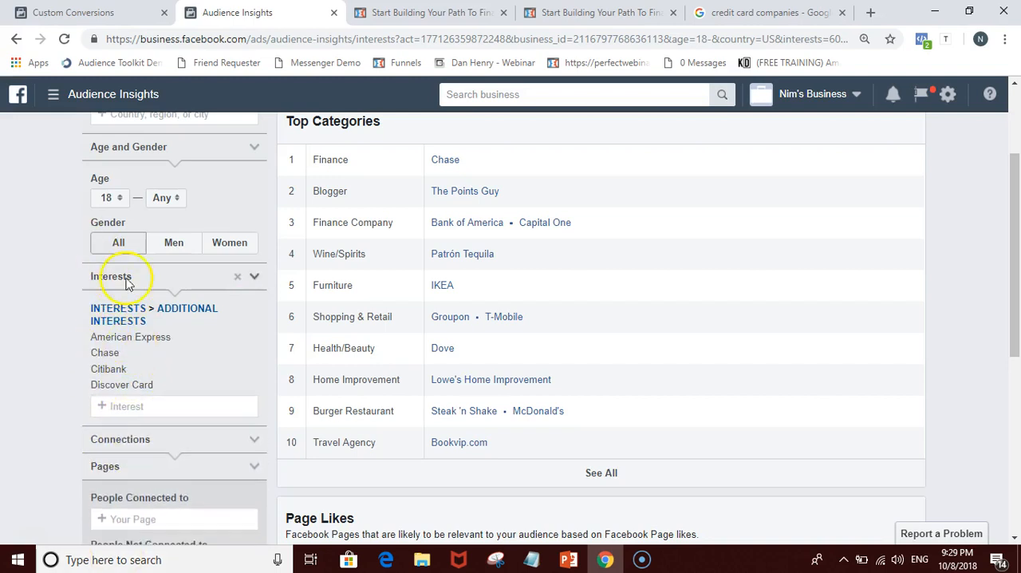
scroll(191, 359, "up", 1)
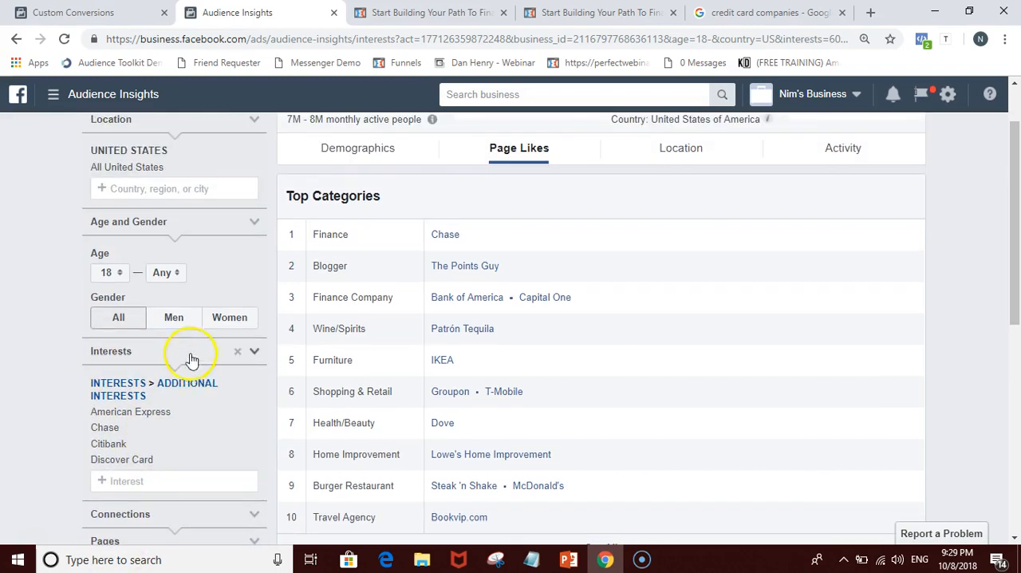
Step: Examine the combined audience's demographics, focusing on the age and gender breakdown compared with all of Facebook
left_click(327, 150)
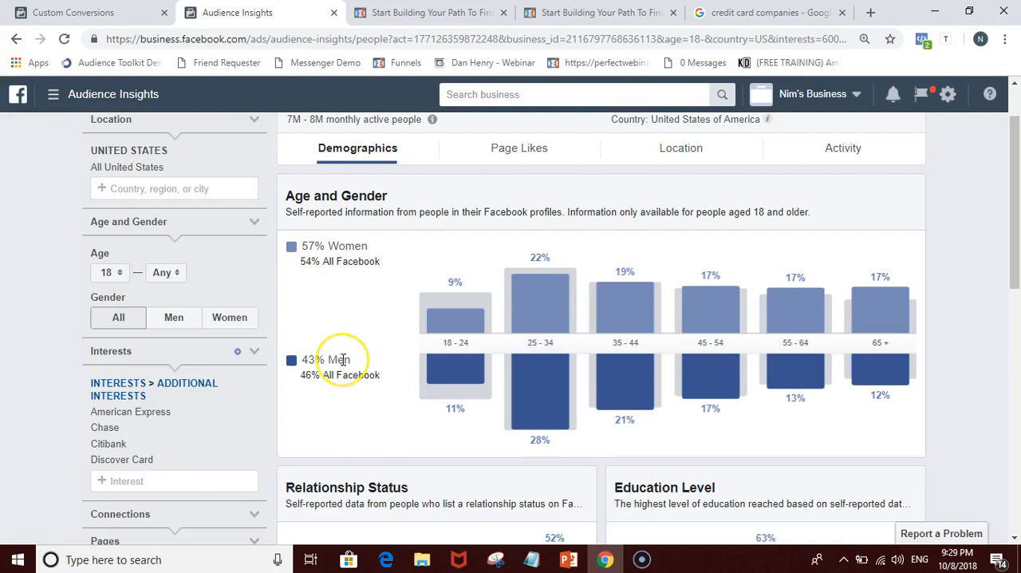
scroll(342, 360, "up", 1)
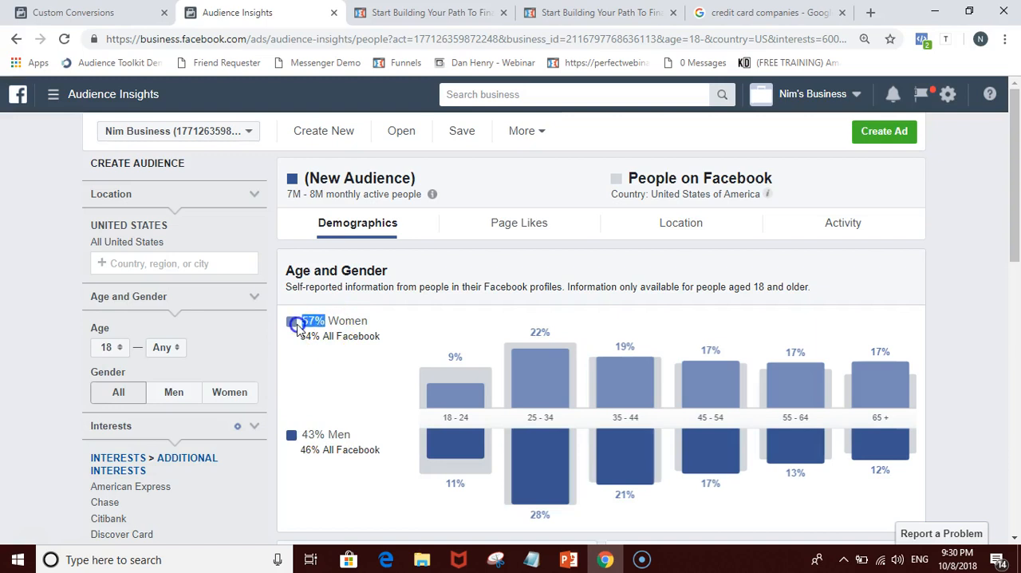
double_click(326, 343)
left_click(278, 509)
scroll(235, 483, "down", 1)
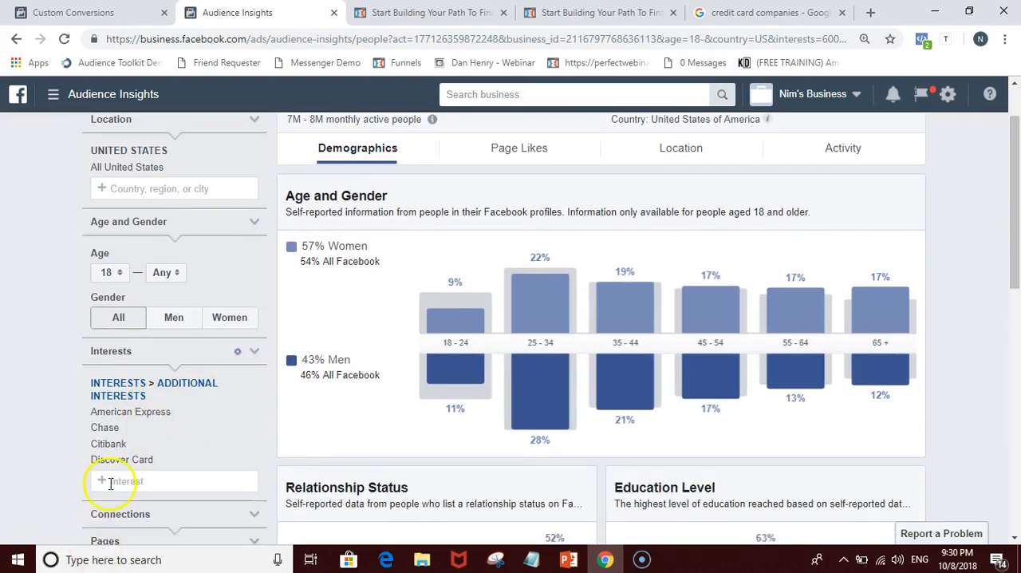
Step: Limit the combined card-issuer audience to ages 25 to 44, based on its age and gender breakdown
mouse_move(116, 435)
mouse_move(625, 395)
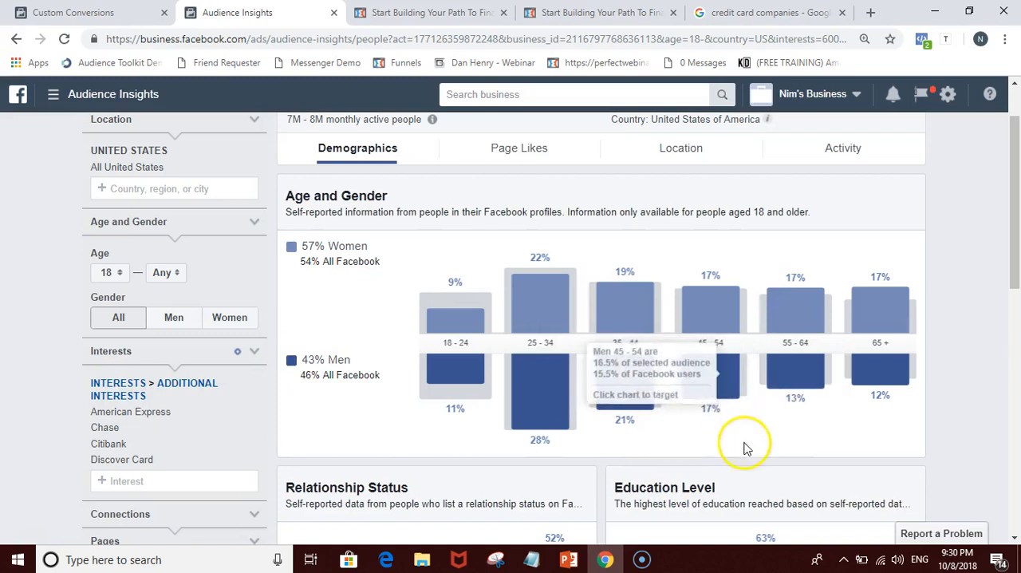
mouse_move(520, 365)
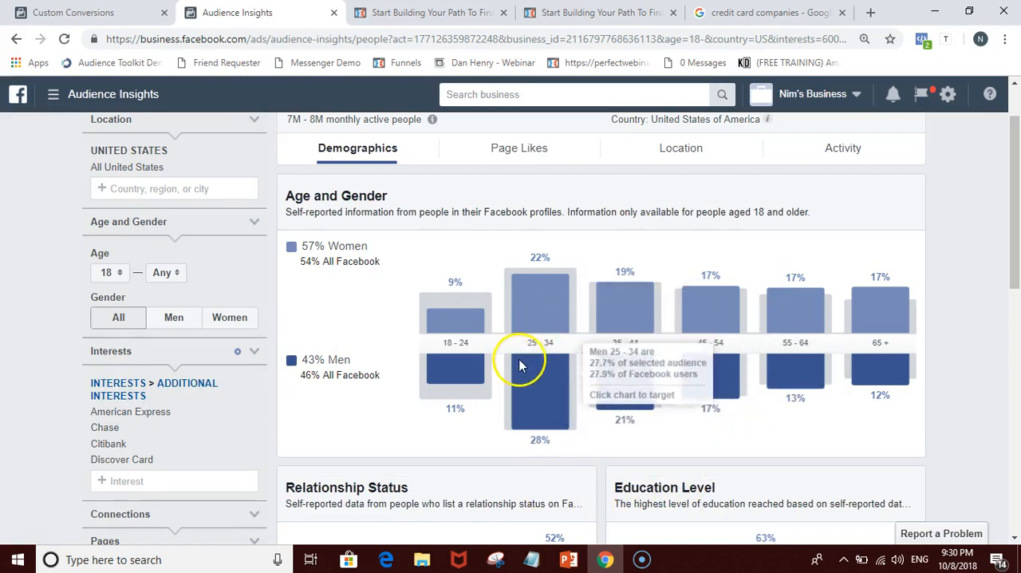
left_click(533, 345)
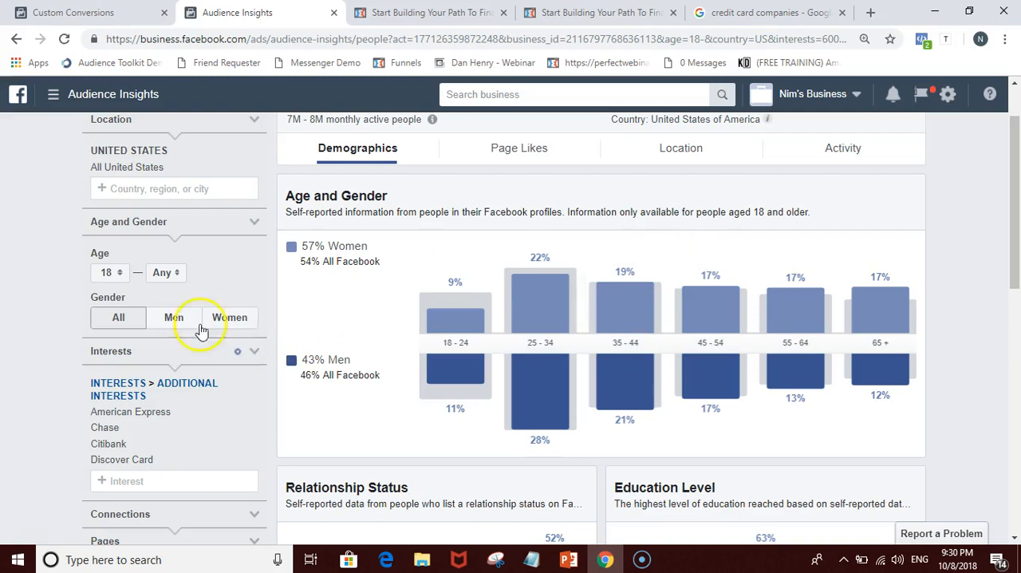
left_click(114, 281)
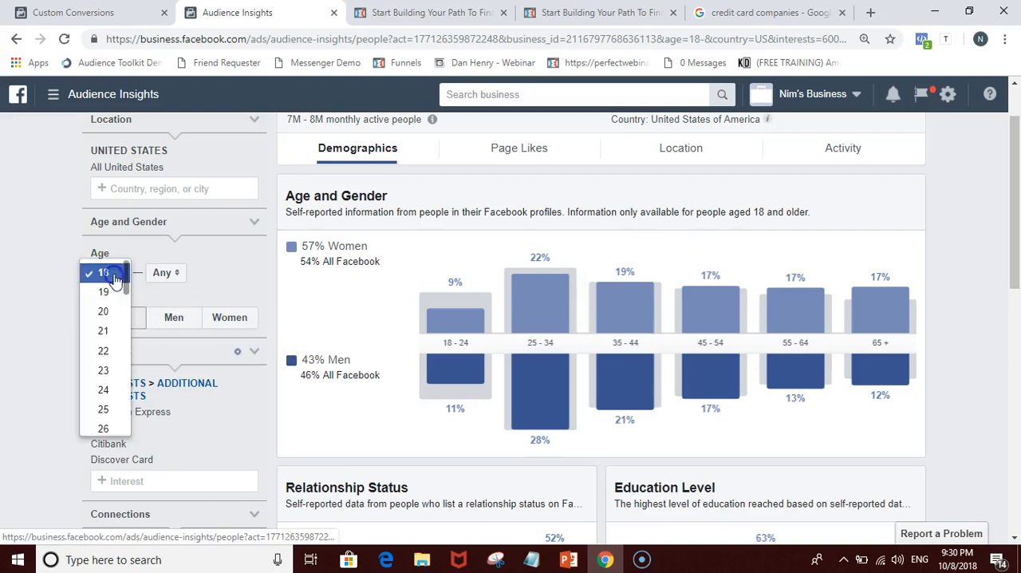
left_click(96, 409)
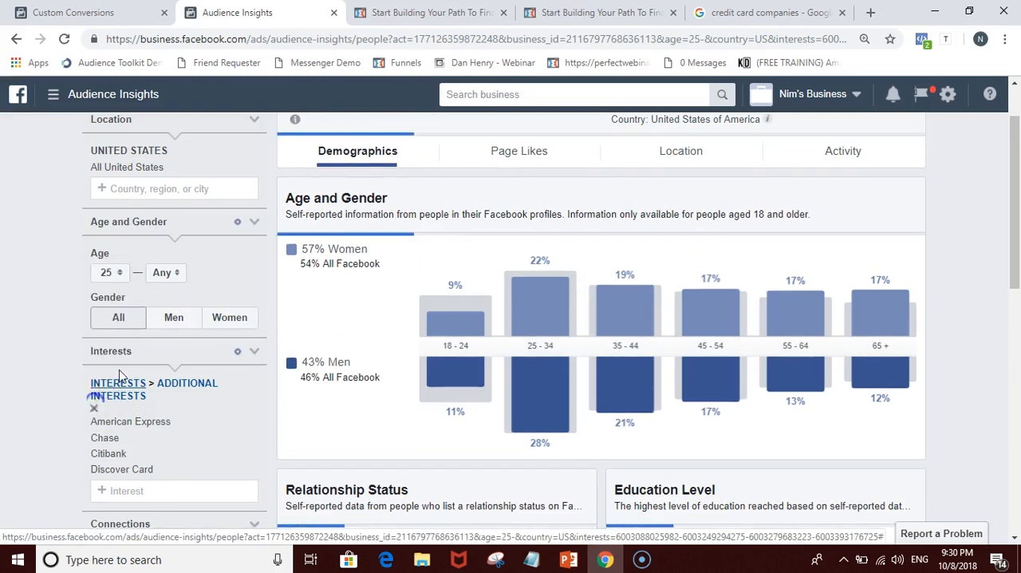
left_click(159, 273)
scroll(171, 407, "down", 4)
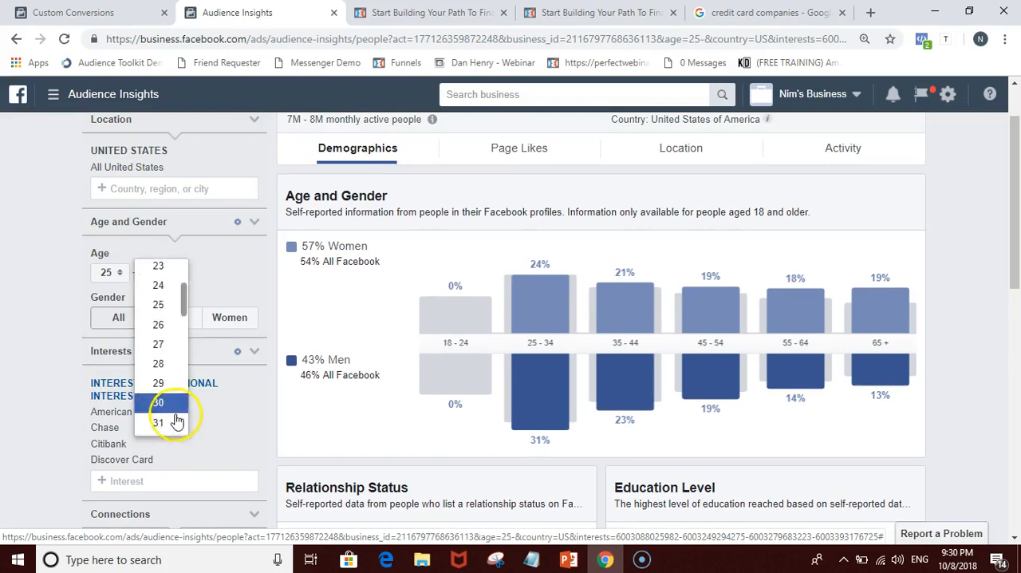
scroll(171, 411, "down", 2)
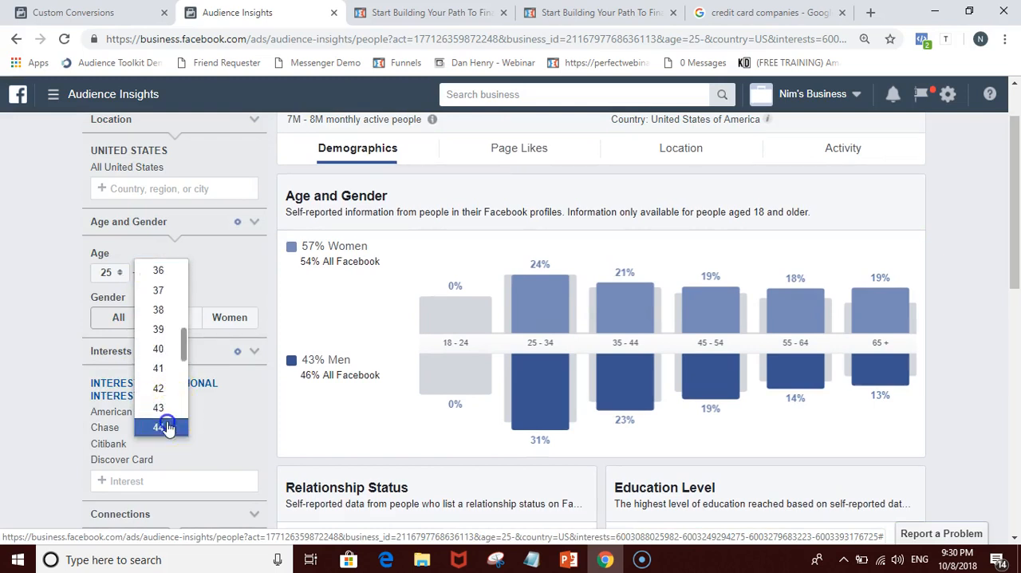
left_click(166, 423)
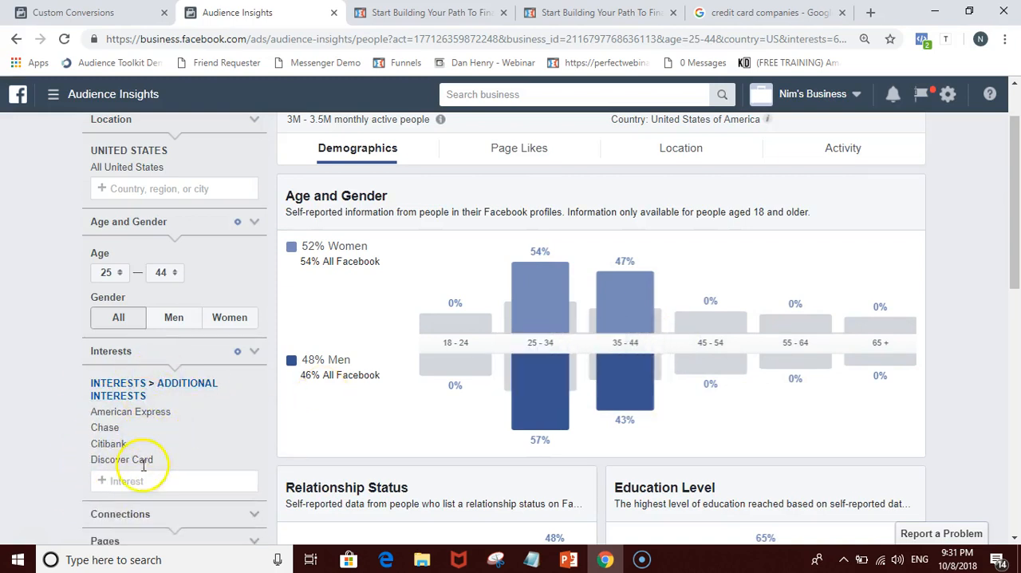
Step: Narrow the audience to people whose relationship status is Married and whose education level is College
scroll(957, 380, "down", 2)
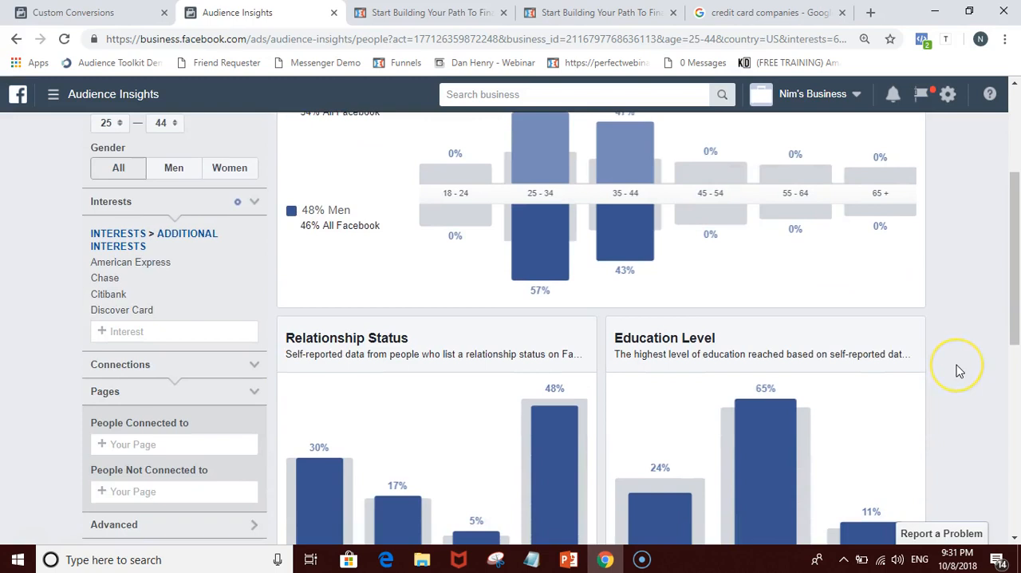
scroll(960, 371, "down", 1)
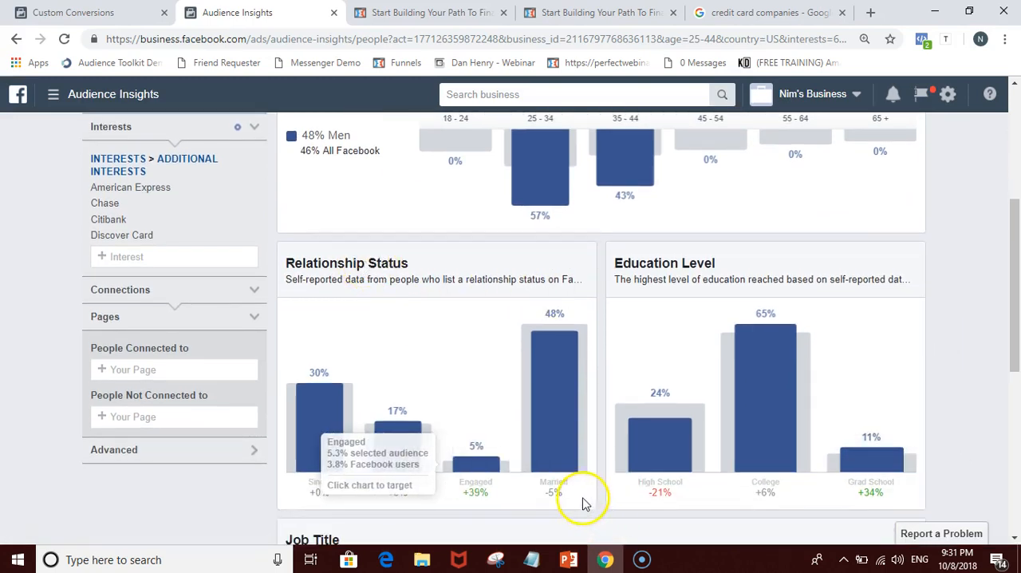
left_click(564, 413)
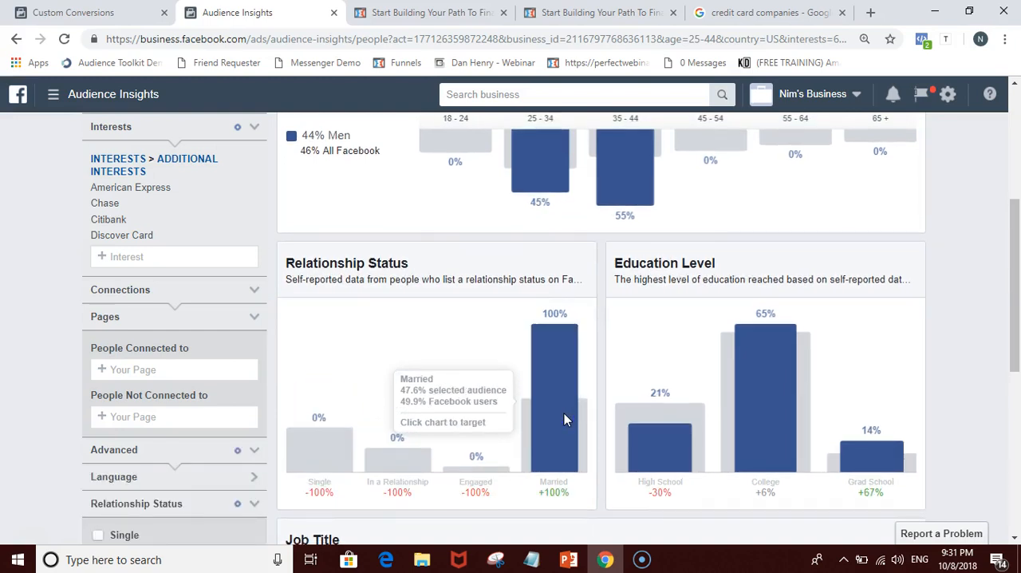
scroll(232, 459, "down", 2)
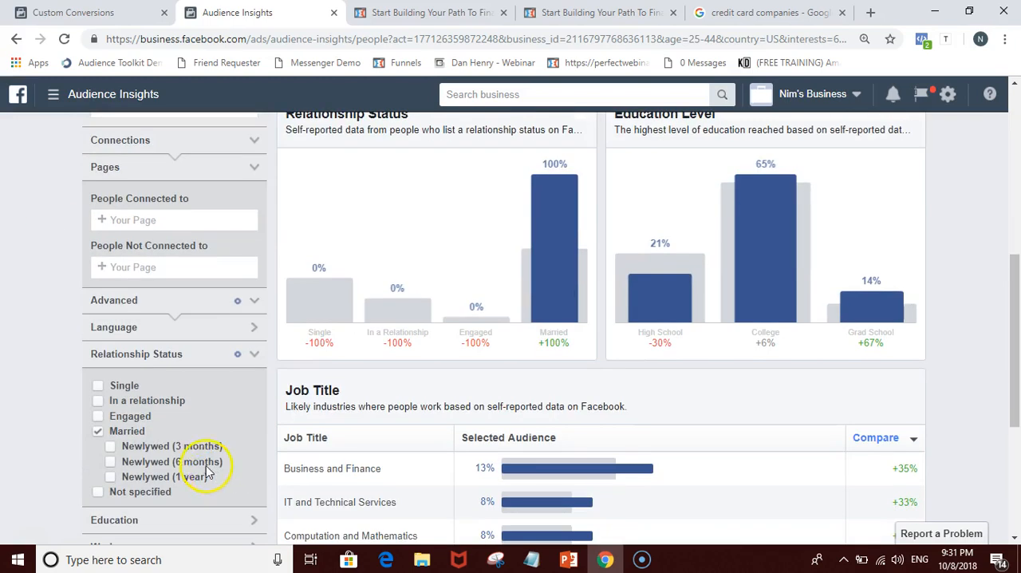
scroll(673, 413, "up", 2)
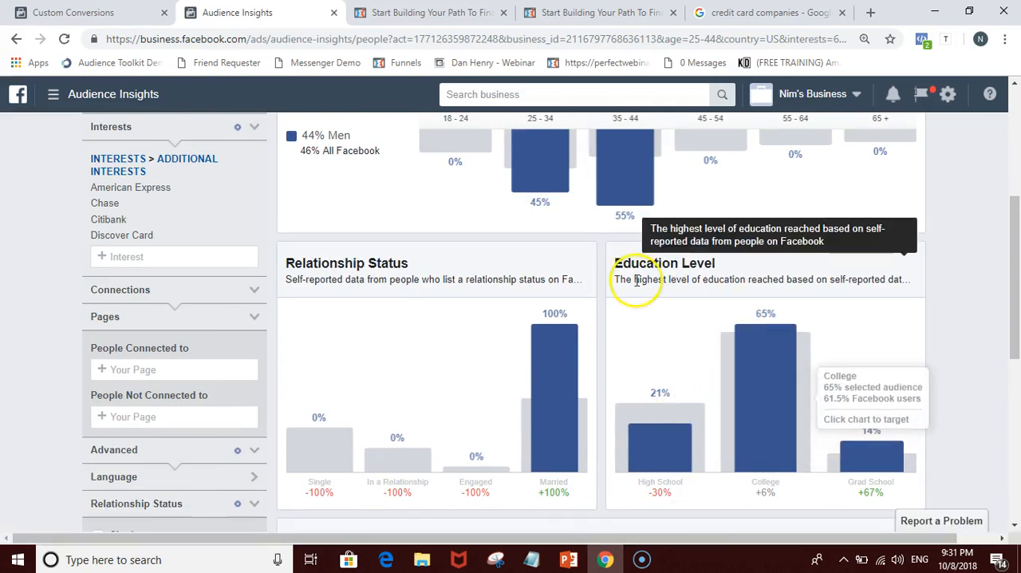
left_click(780, 375)
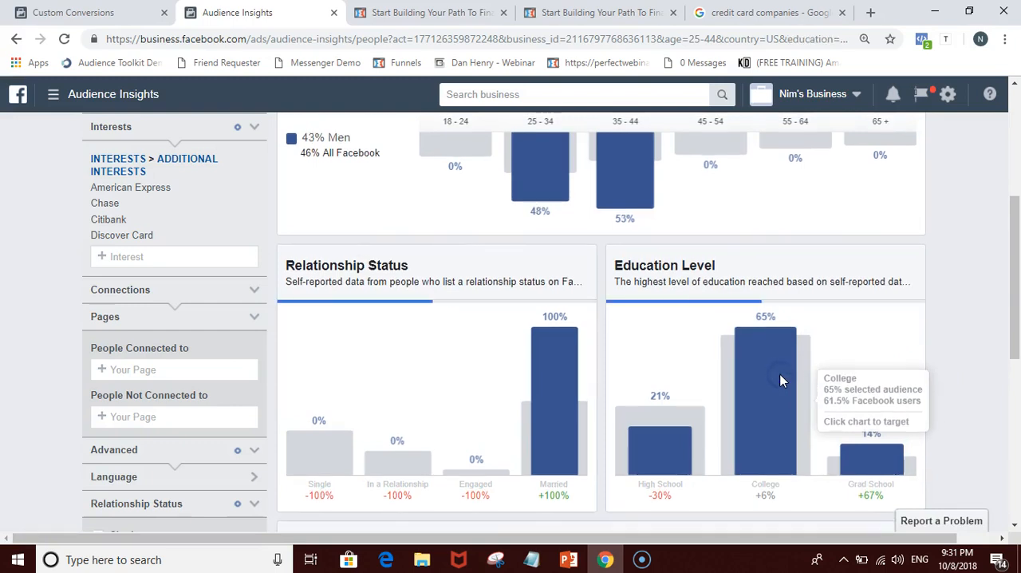
Step: Review the narrowed audience's frequency of activities on Facebook and return to its demographics
scroll(921, 391, "up", 4)
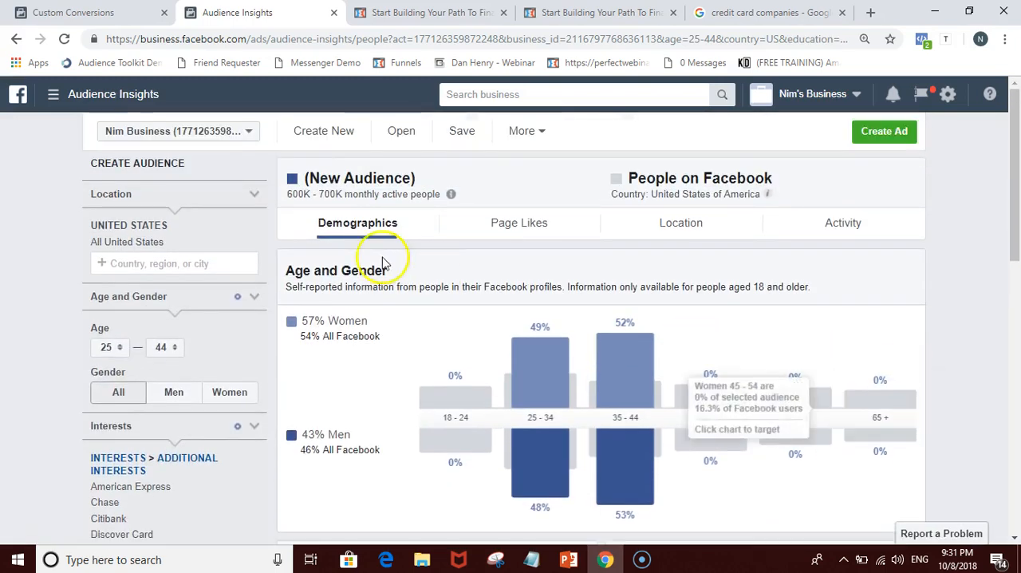
left_click(851, 226)
scroll(855, 242, "down", 3)
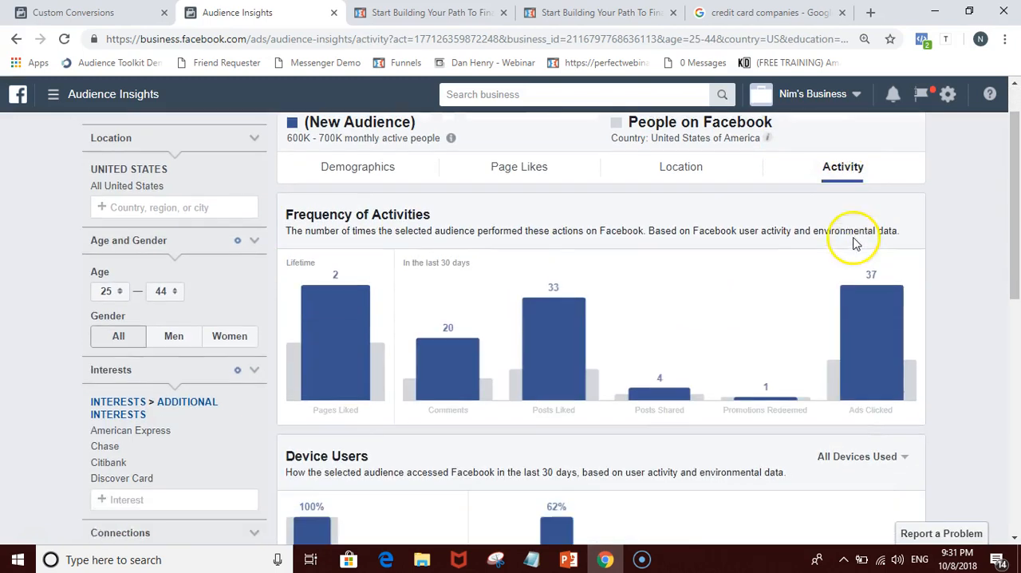
scroll(474, 196, "up", 3)
left_click(356, 221)
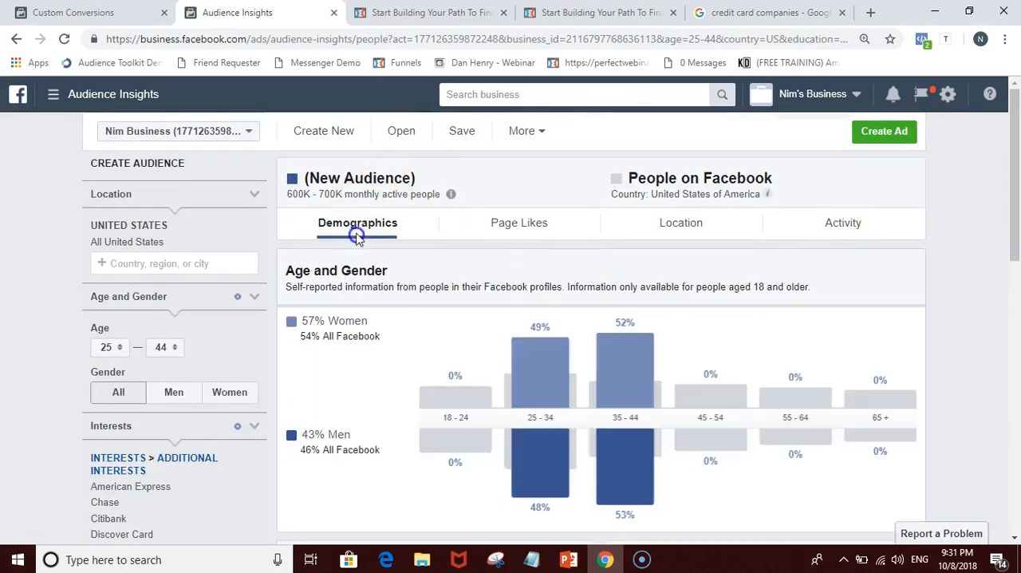
Step: Switch to PowerPoint to show the Most Important Keys slide, and check the audience's relationship and education data in Chrome against it
left_click(570, 560)
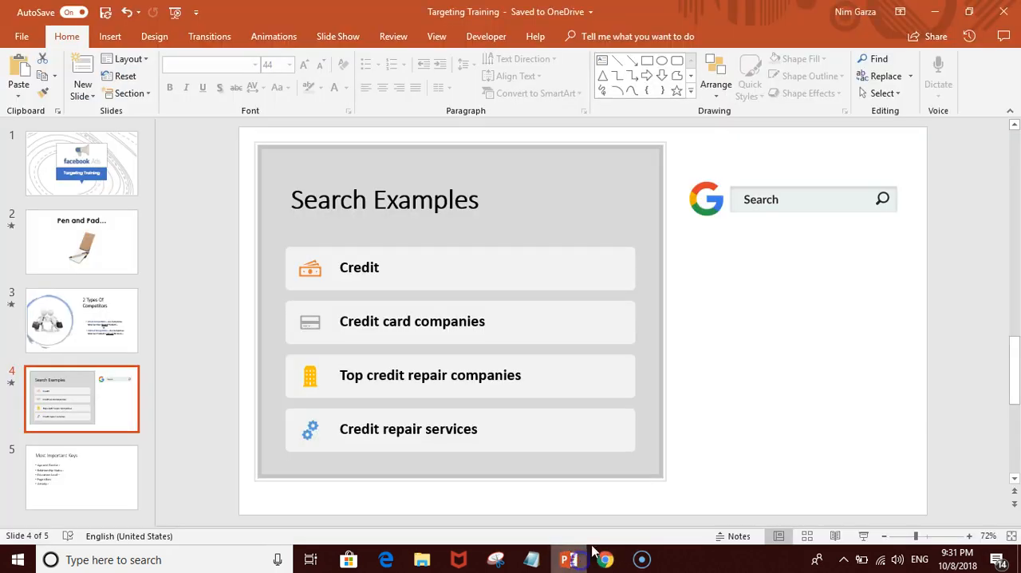
key("Down")
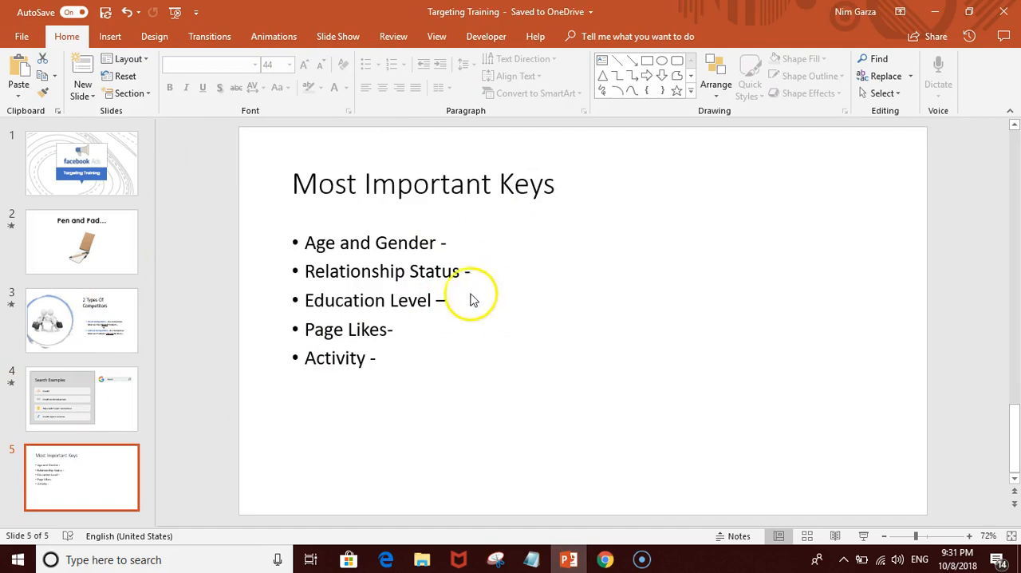
left_click(597, 562)
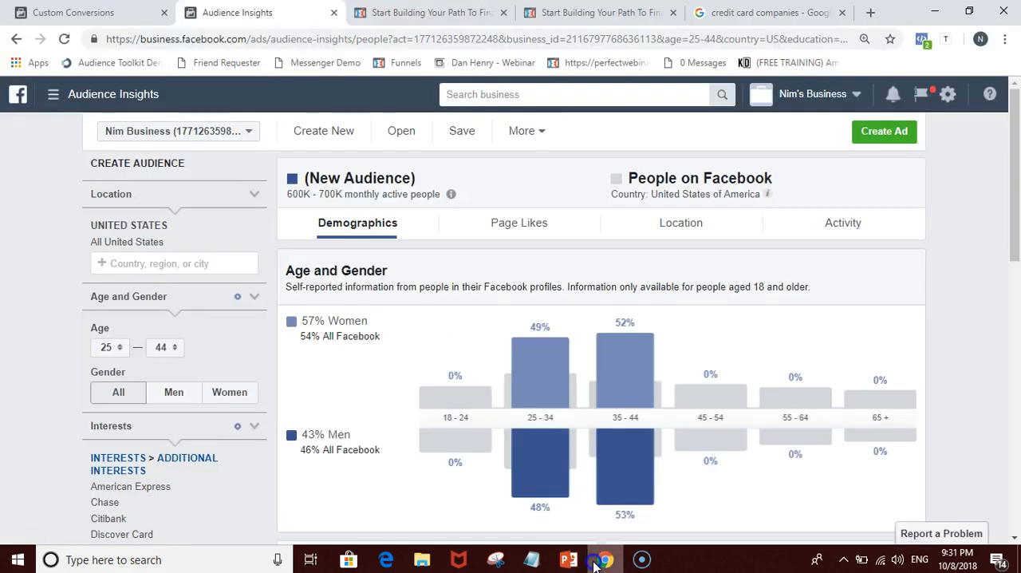
scroll(600, 463, "down", 5)
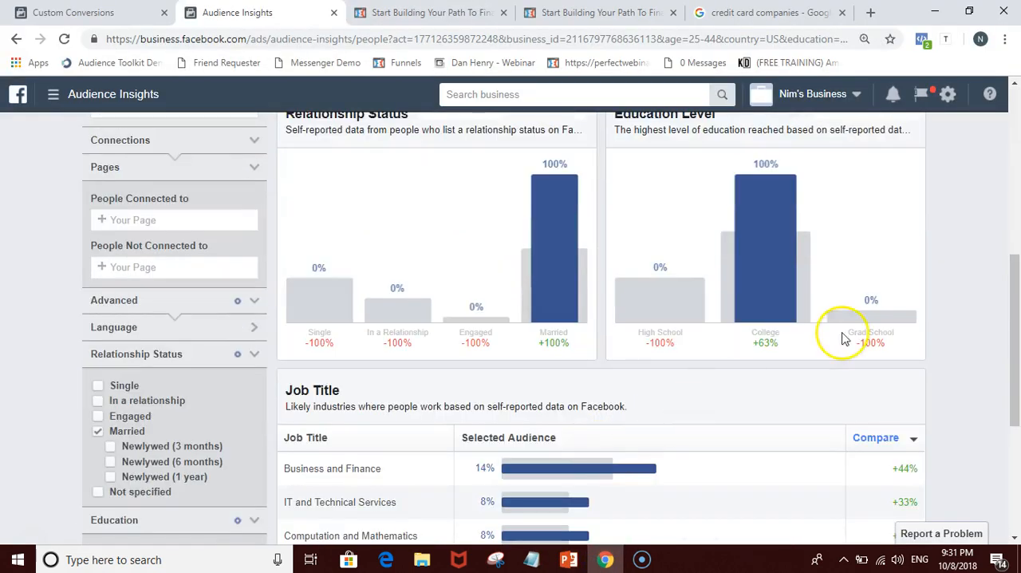
mouse_move(708, 338)
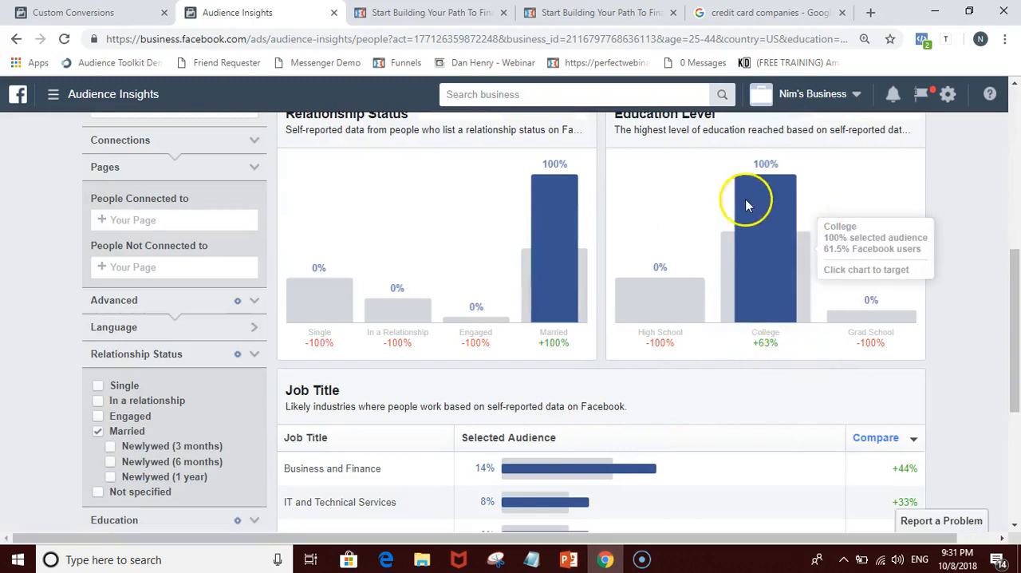
Step: Record Married as the Relationship Status on the Most Important Keys slide in PowerPoint, and return to the audience data in Chrome
left_click(608, 559)
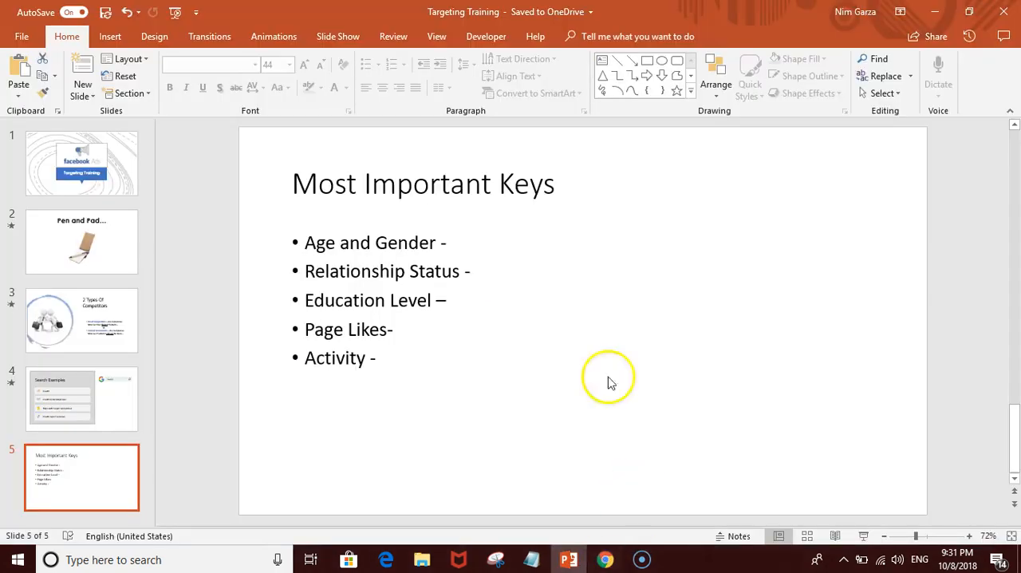
left_click(456, 300)
type("Married")
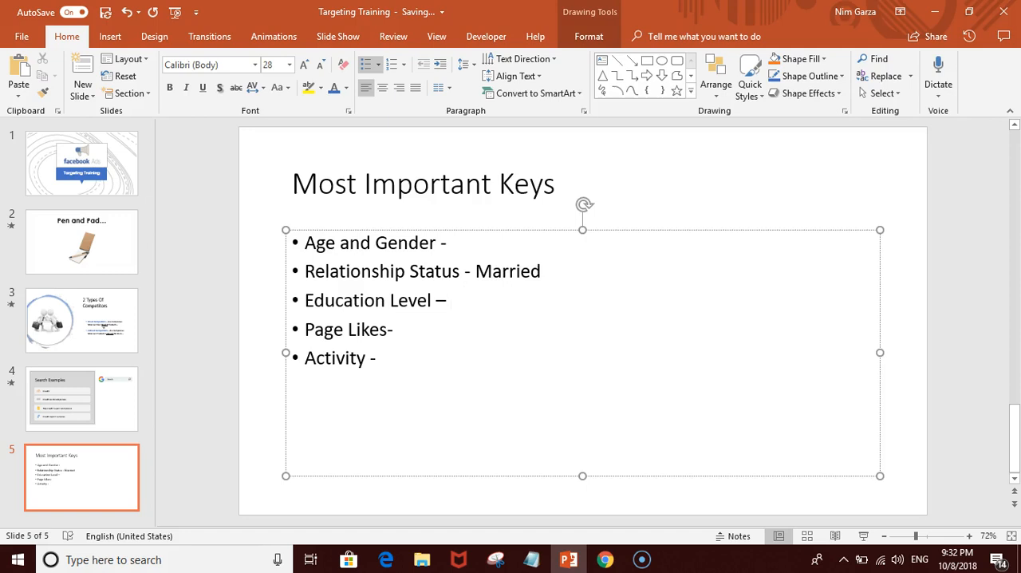
left_click(600, 559)
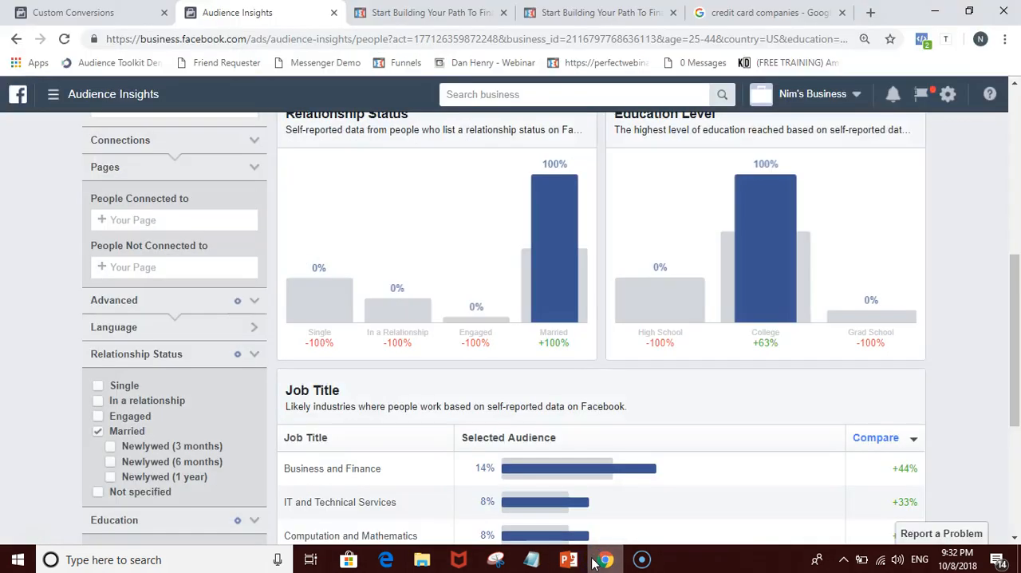
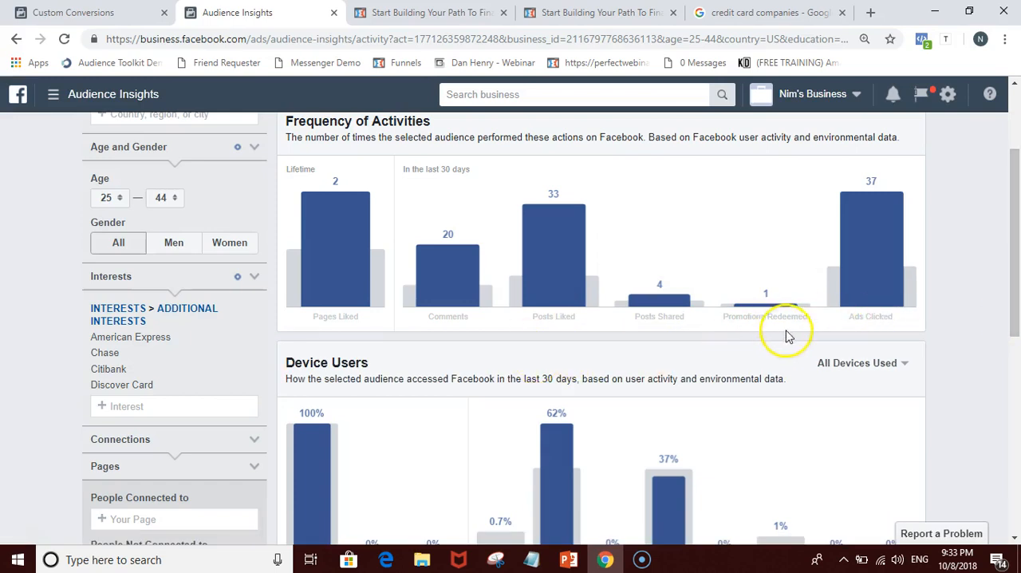
Step: Examine the Device Users breakdown to see which desktop and mobile devices the selected audience uses to access Facebook
mouse_move(137, 341)
scroll(604, 358, "down", 2)
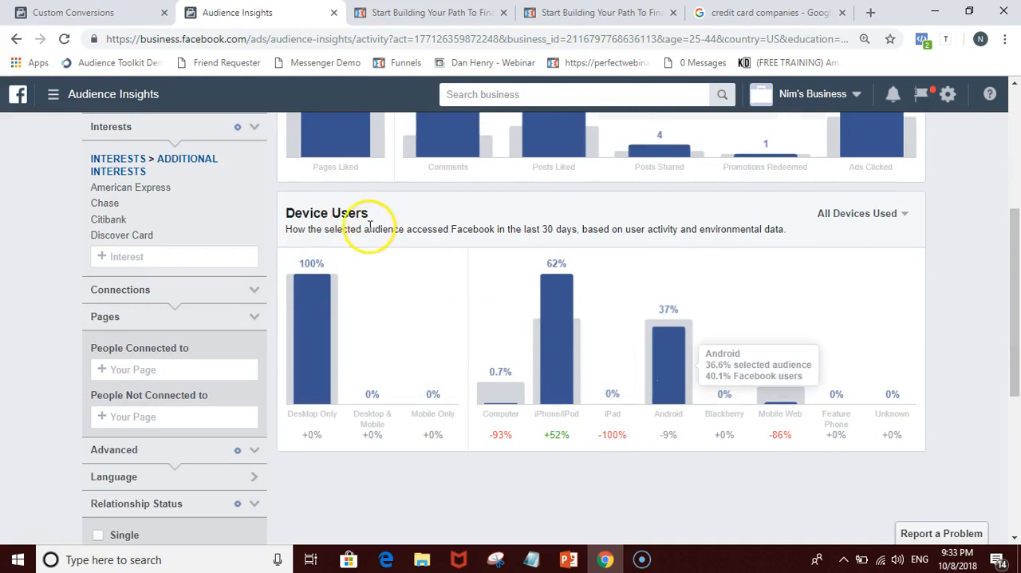
scroll(734, 228, "up", 2)
scroll(726, 295, "down", 1)
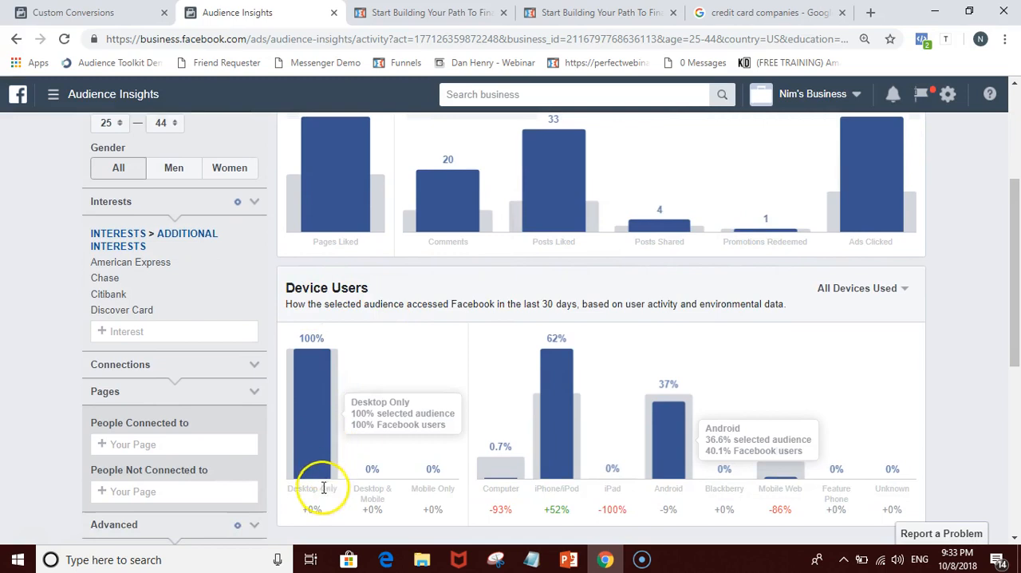
scroll(612, 515, "down", 3)
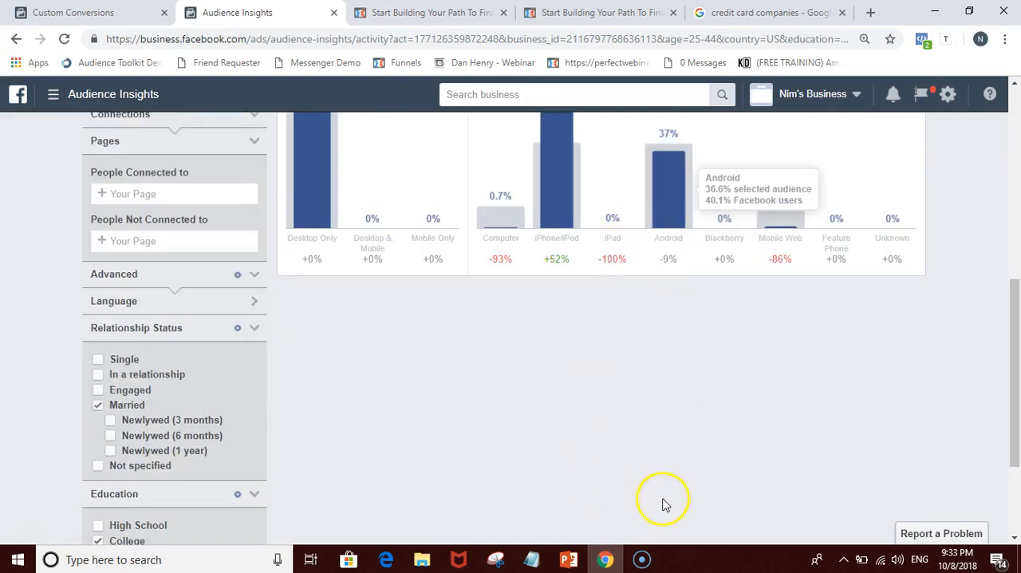
scroll(625, 499, "up", 2)
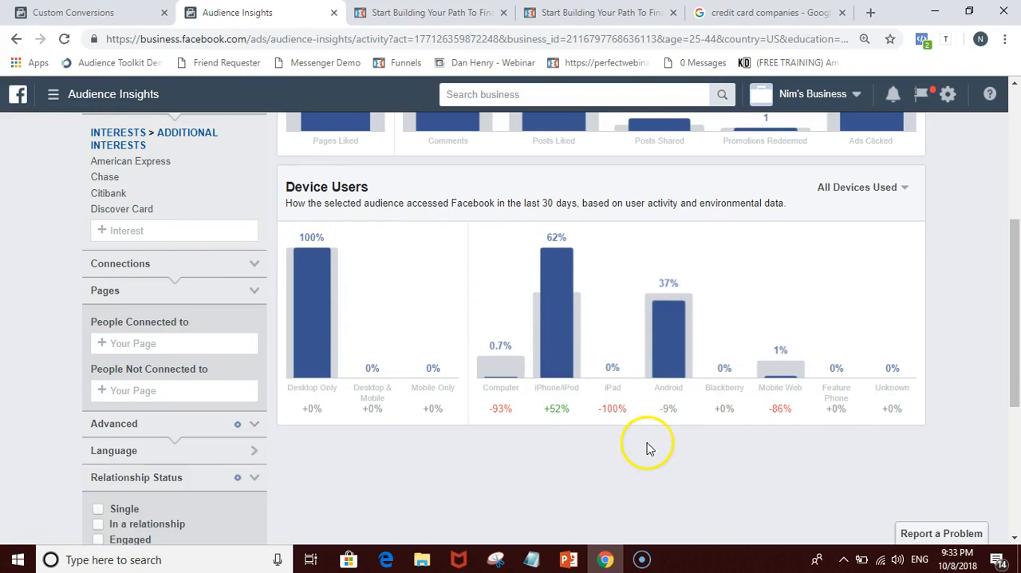
Step: Switch to PowerPoint and complete the Activity bullet on the Most Important Keys slide with "Desktop, iphone, android"
mouse_move(571, 562)
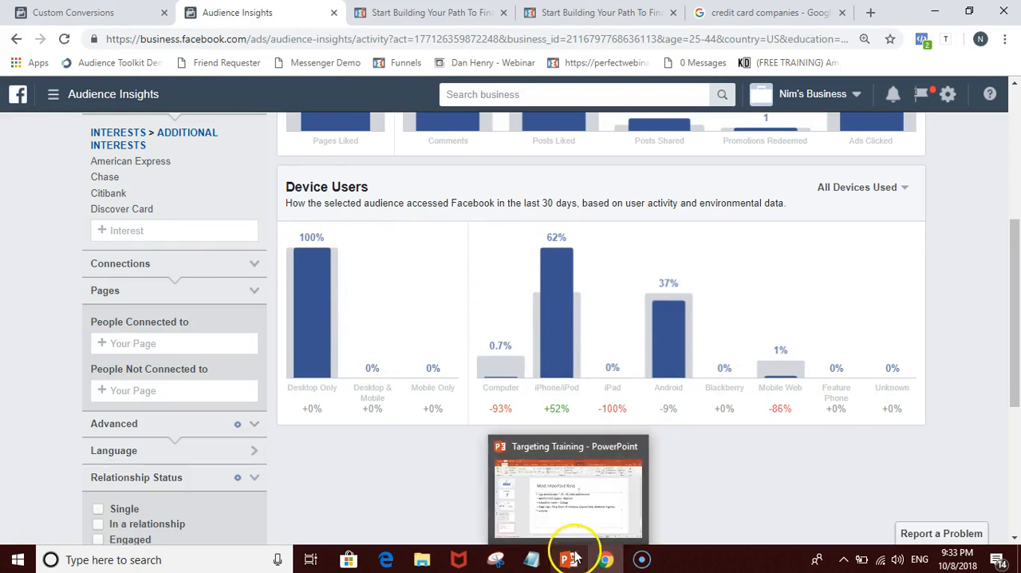
left_click(568, 523)
left_click(430, 345)
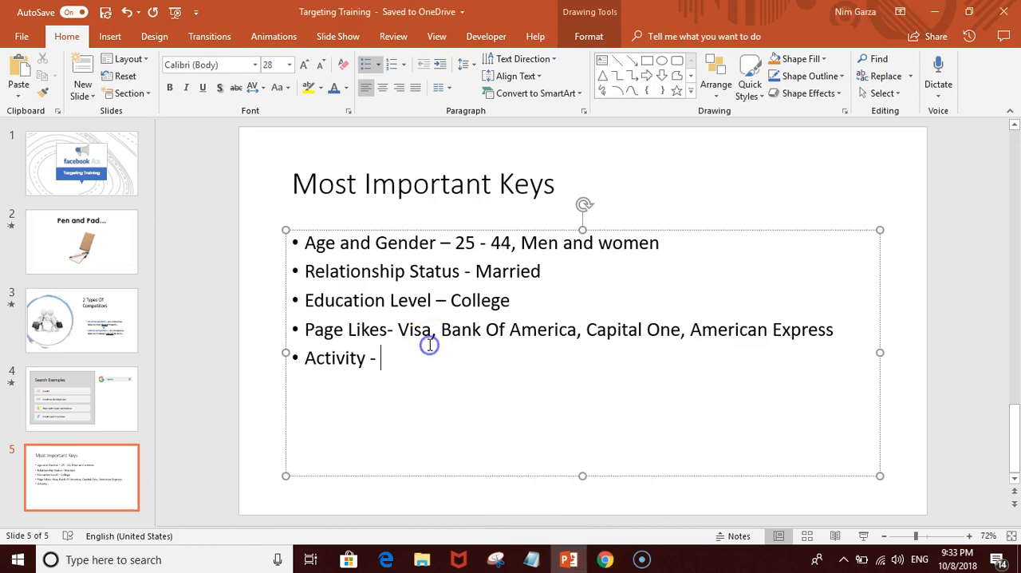
type("Desktop, Iphone, android")
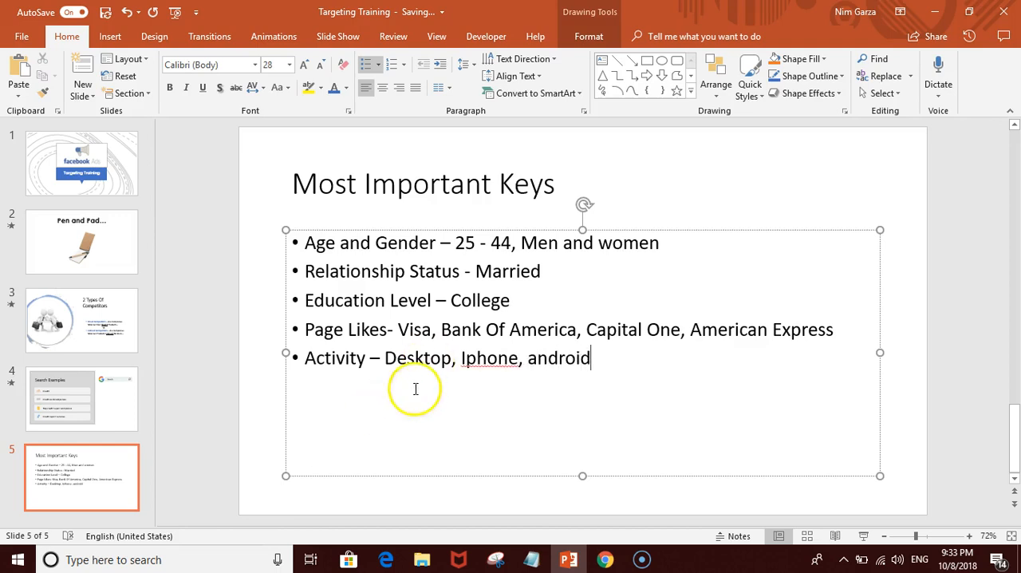
left_click(474, 360)
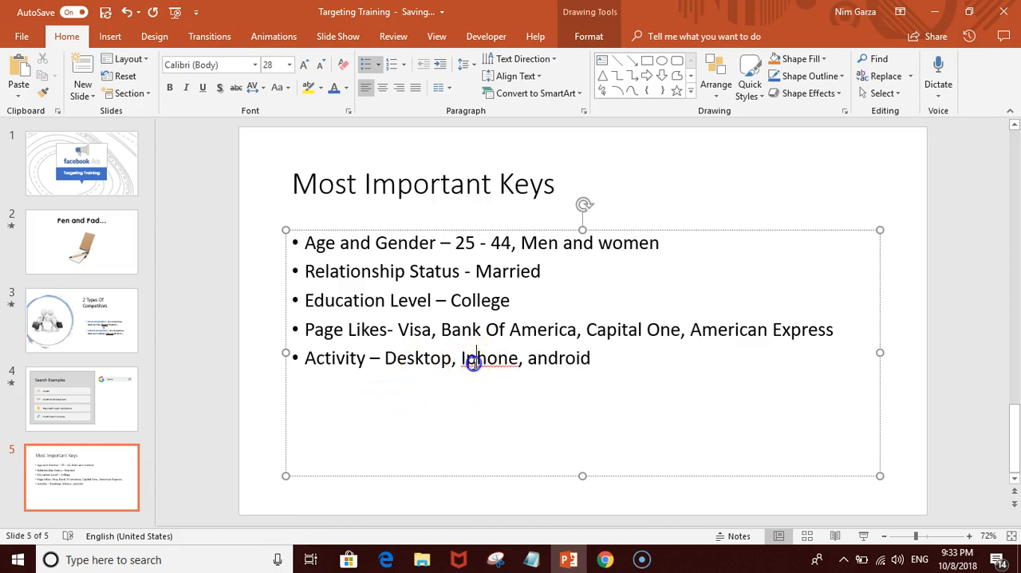
key("BackSpace")
type("i")
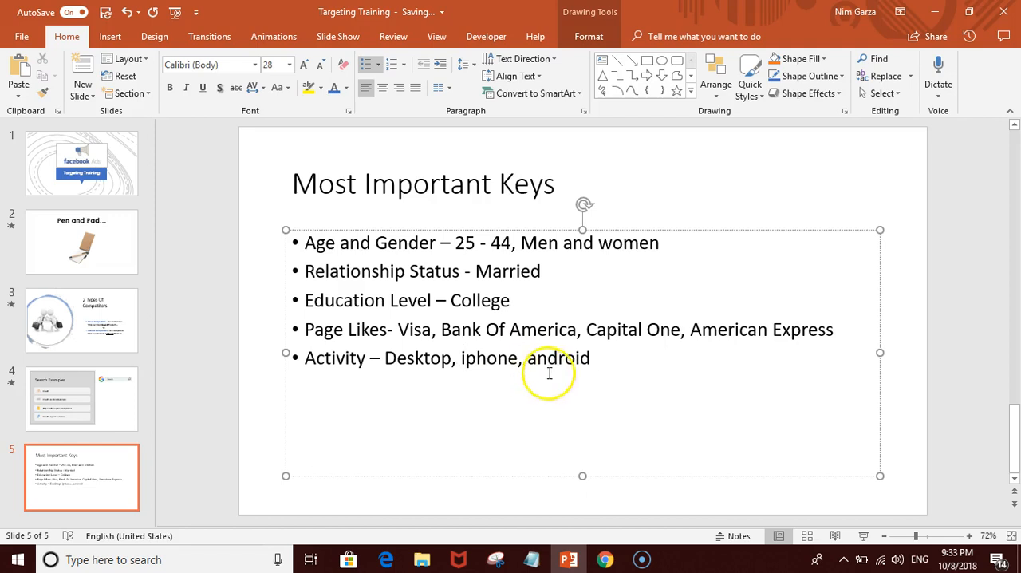
left_click(255, 192)
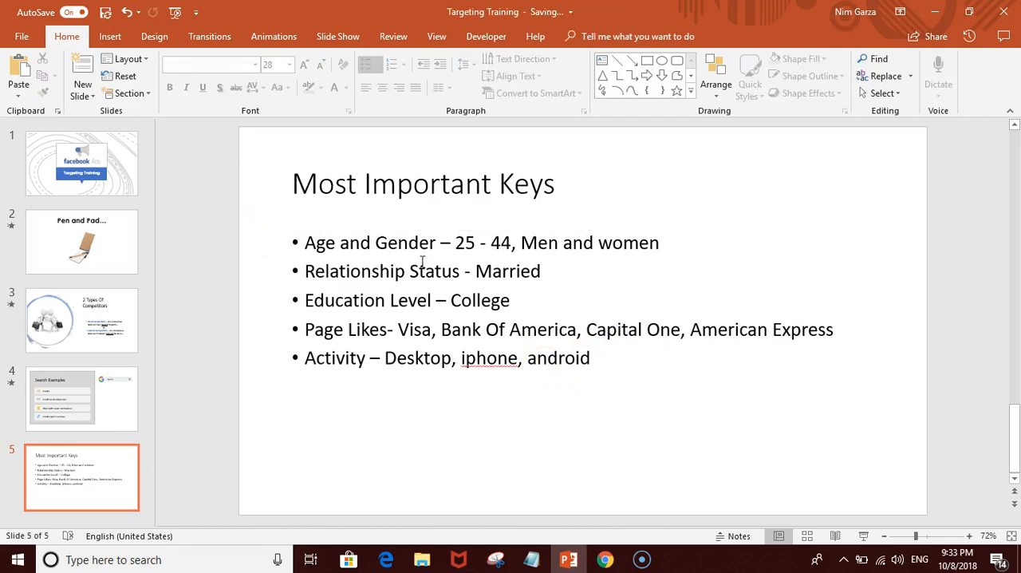
left_click(462, 358)
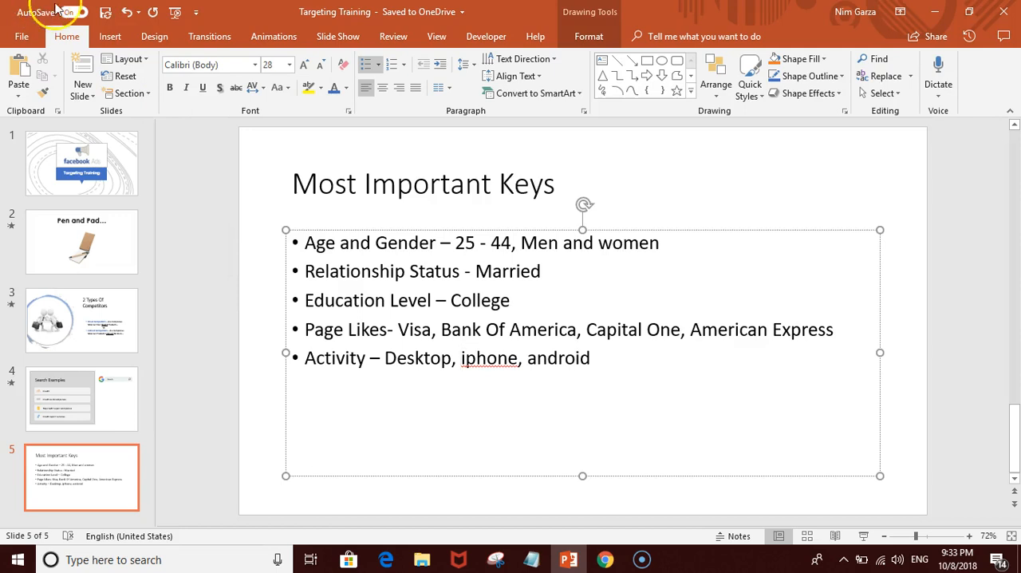
Step: Return to Chrome and review the audience's age, gender and interest filters alongside its frequency of activities
left_click(605, 559)
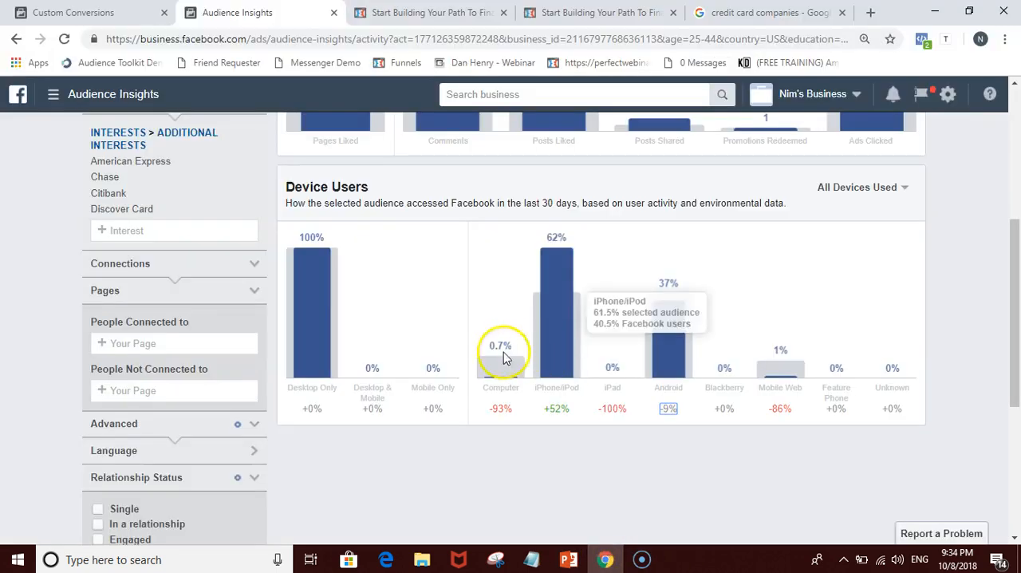
scroll(479, 343, "up", 4)
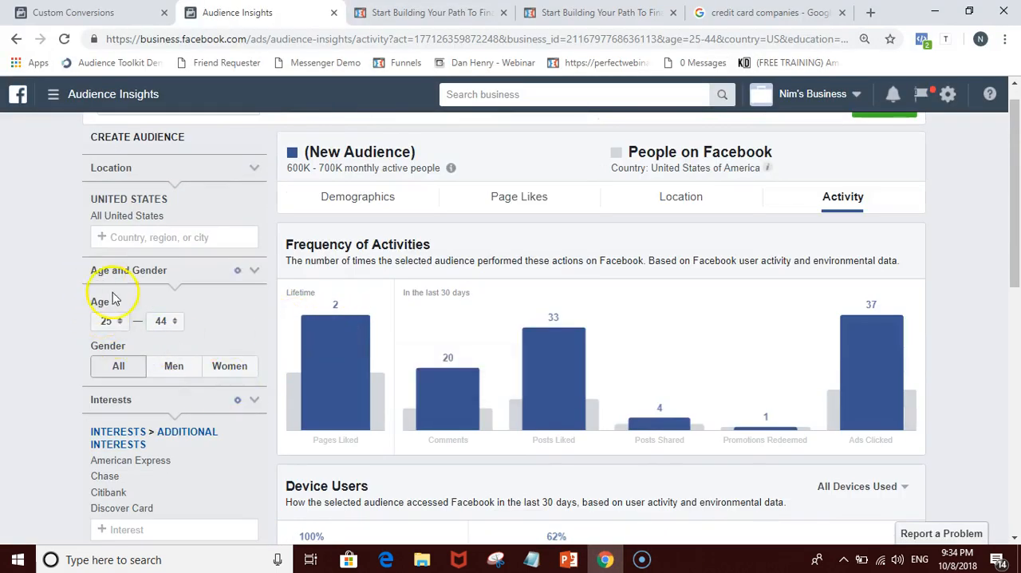
scroll(132, 474, "down", 1)
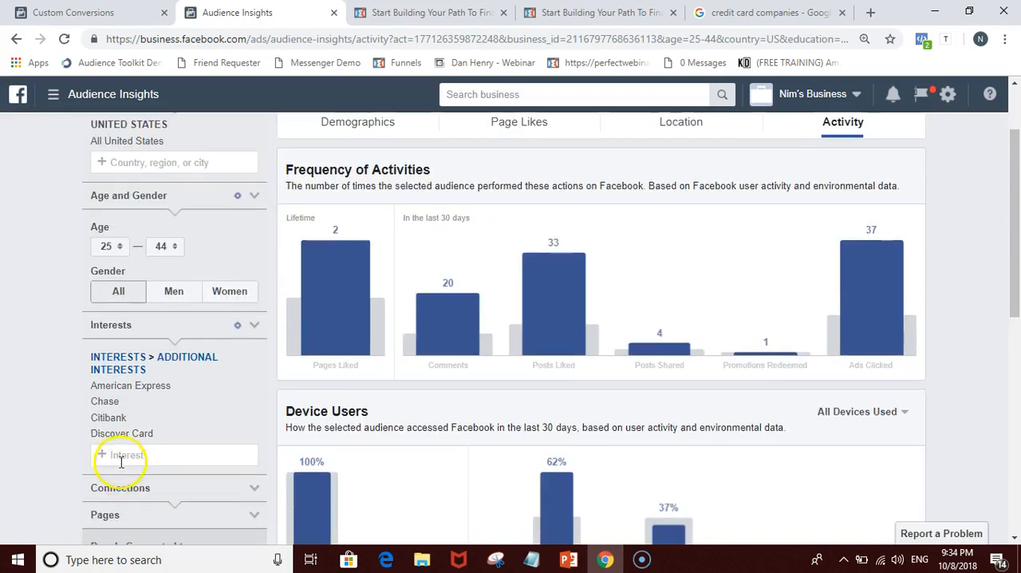
scroll(614, 301, "up", 1)
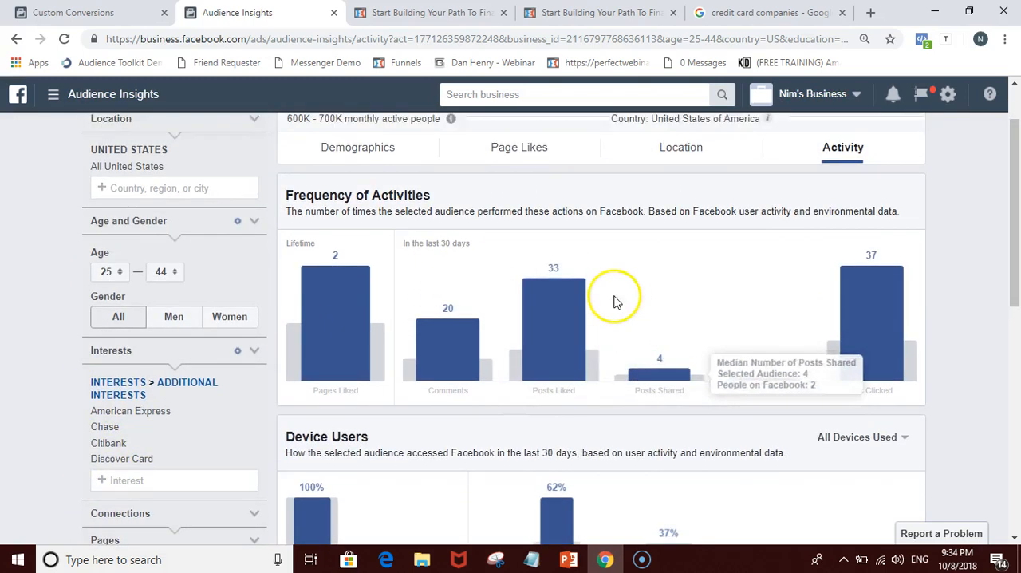
scroll(614, 302, "up", 1)
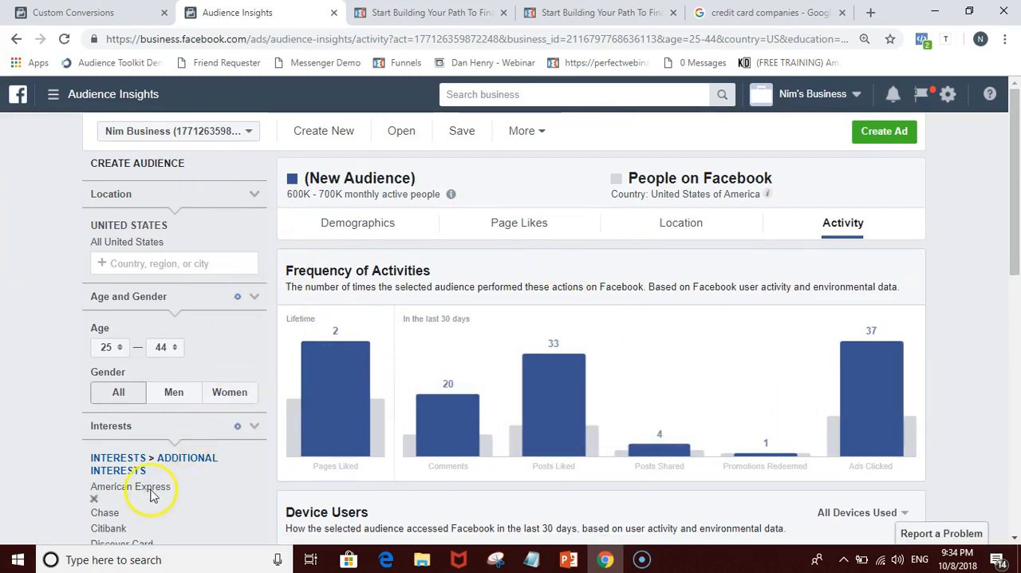
scroll(99, 378, "down", 2)
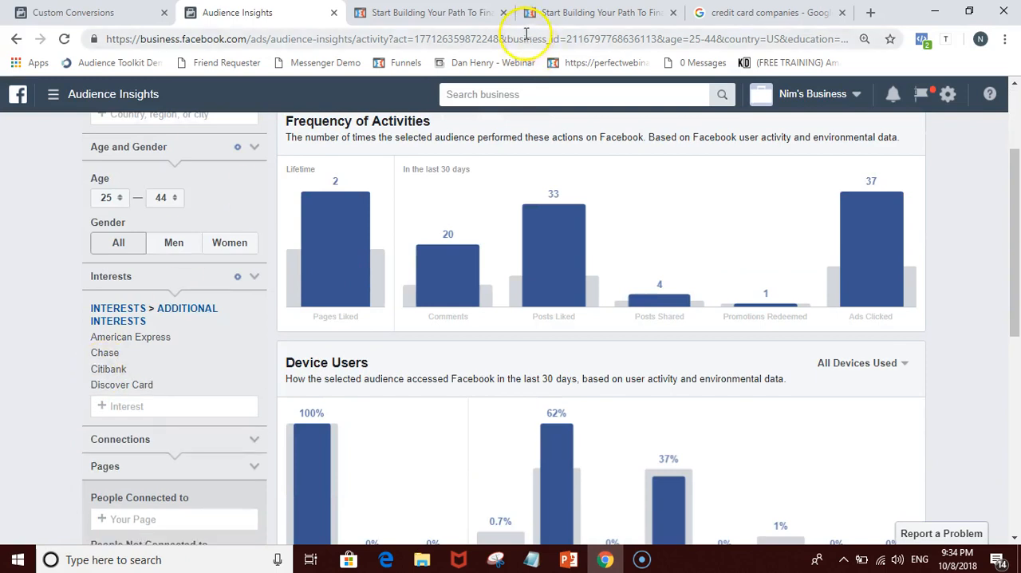
Step: Show the Google results for credit card companies, and switch to PowerPoint to display the 2 Types Of Competitors slide
left_click(770, 13)
scroll(569, 513, "up", 1)
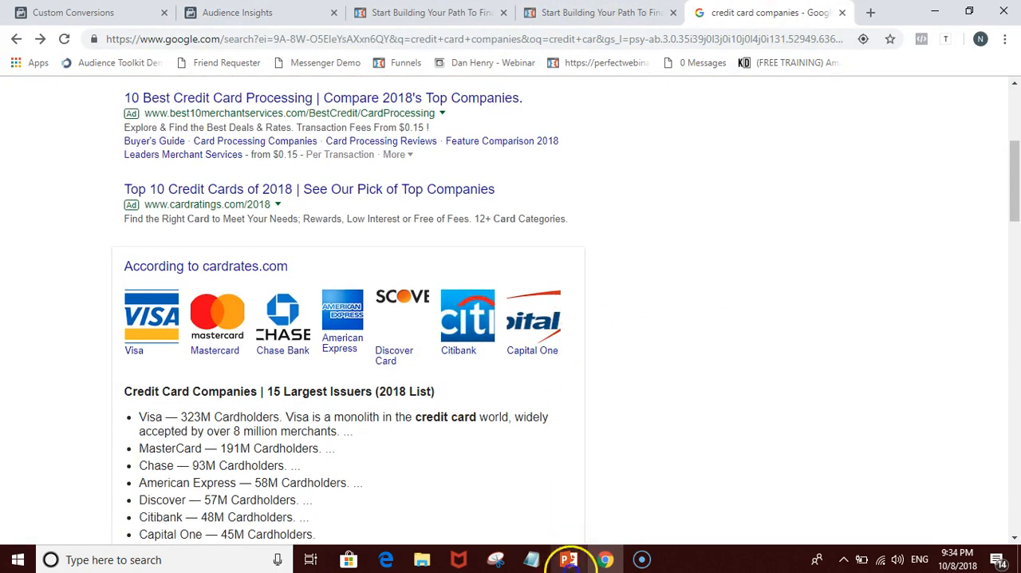
left_click(569, 560)
left_click(84, 336)
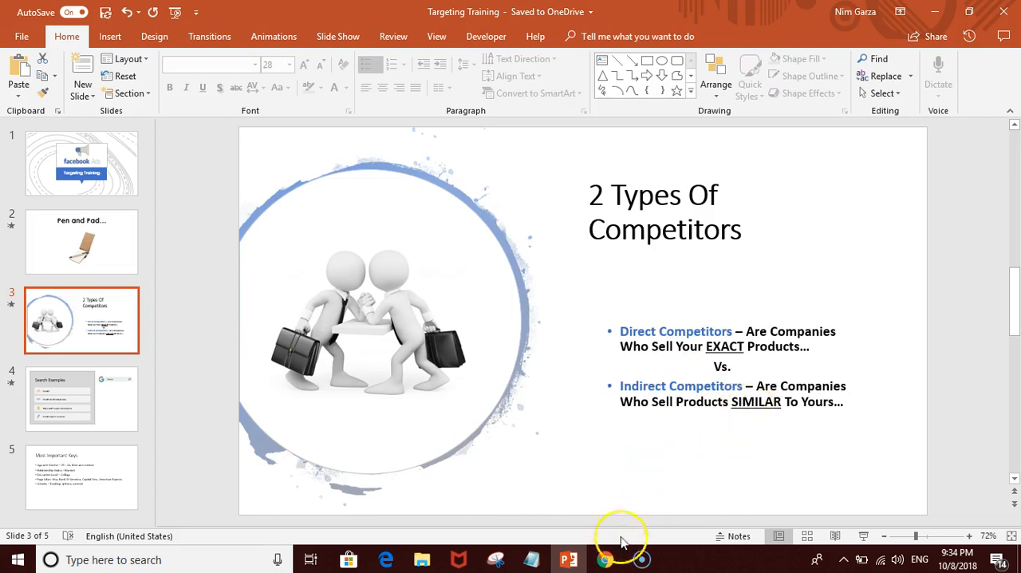
Step: Return to Chrome and look through the advertised companies in the credit card companies search results
left_click(607, 560)
scroll(808, 287, "up", 2)
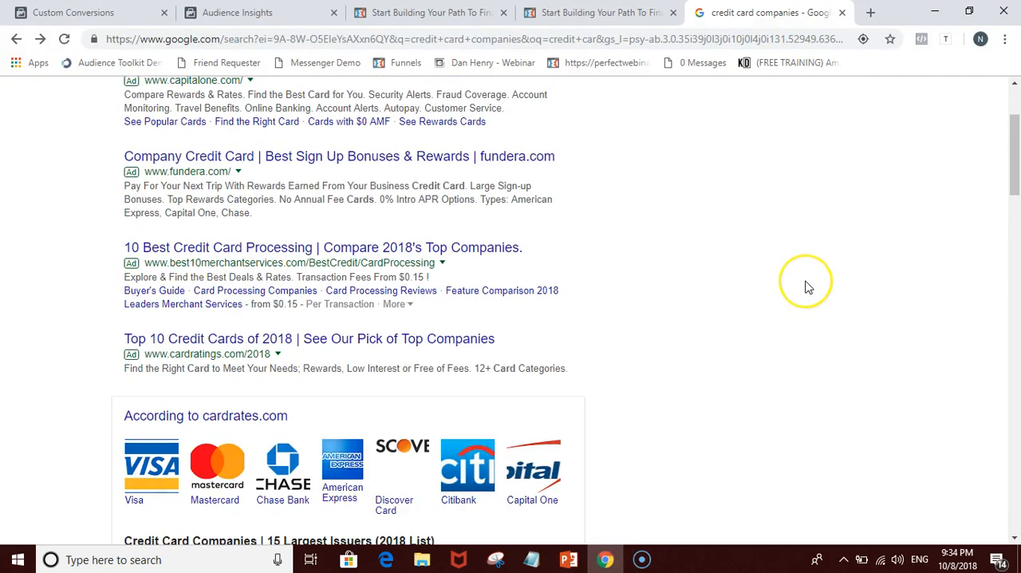
scroll(807, 287, "up", 3)
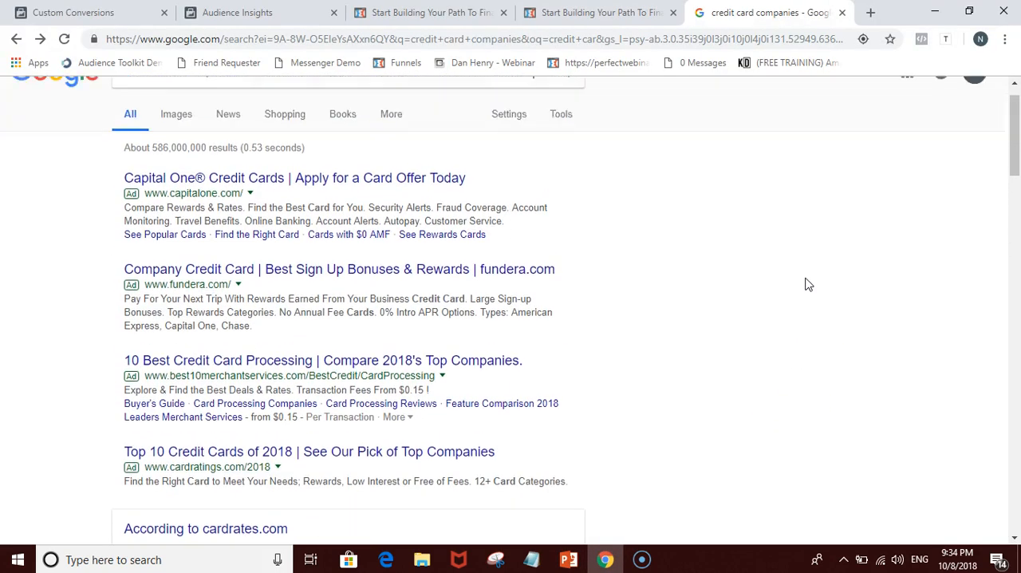
scroll(807, 285, "down", 3)
scroll(808, 284, "up", 3)
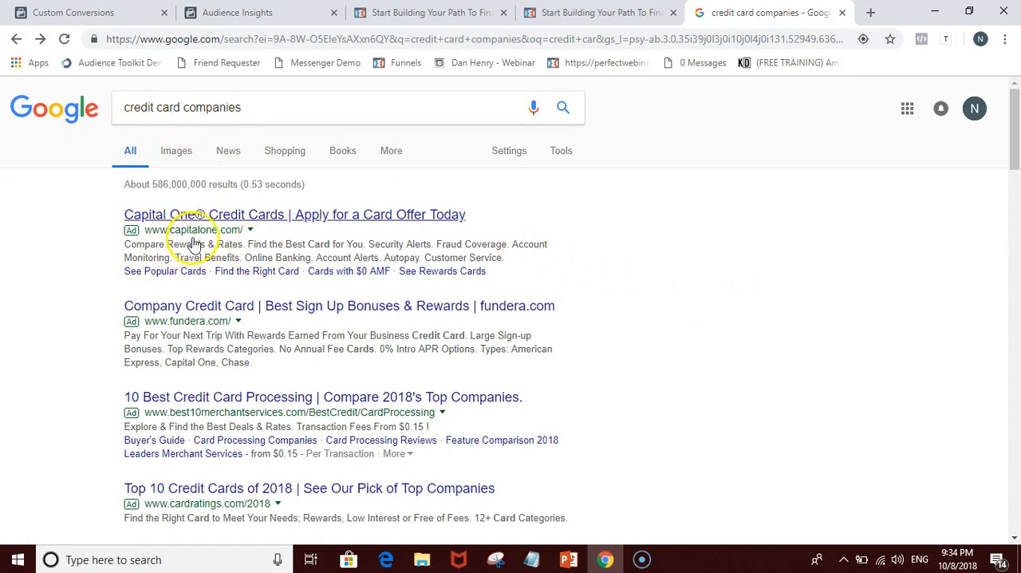
Step: Go back to Audience Insights and review the audience's device use and its page likes by top category
key("ctrl+1")
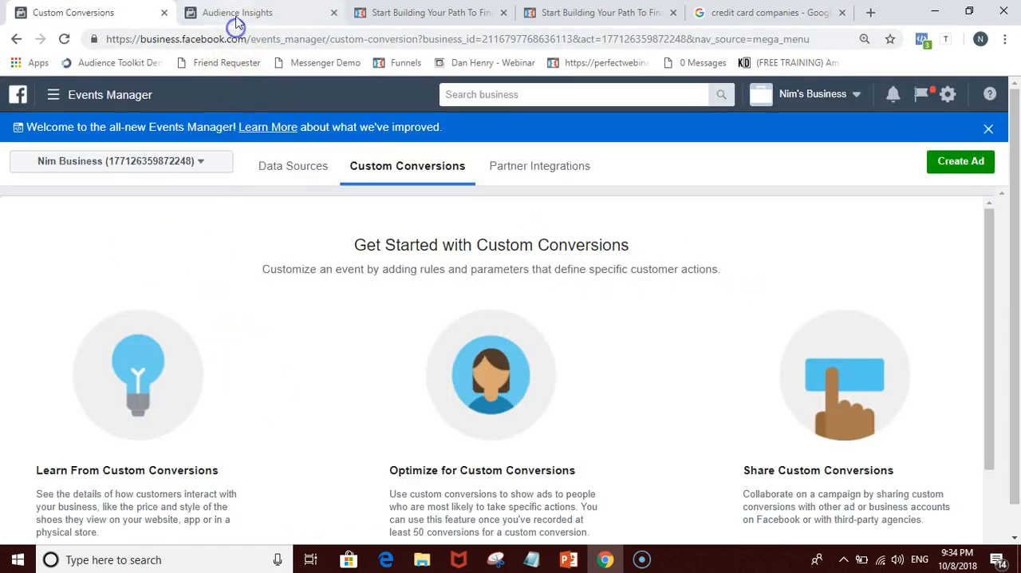
left_click(234, 13)
mouse_move(144, 401)
scroll(440, 283, "down", 1)
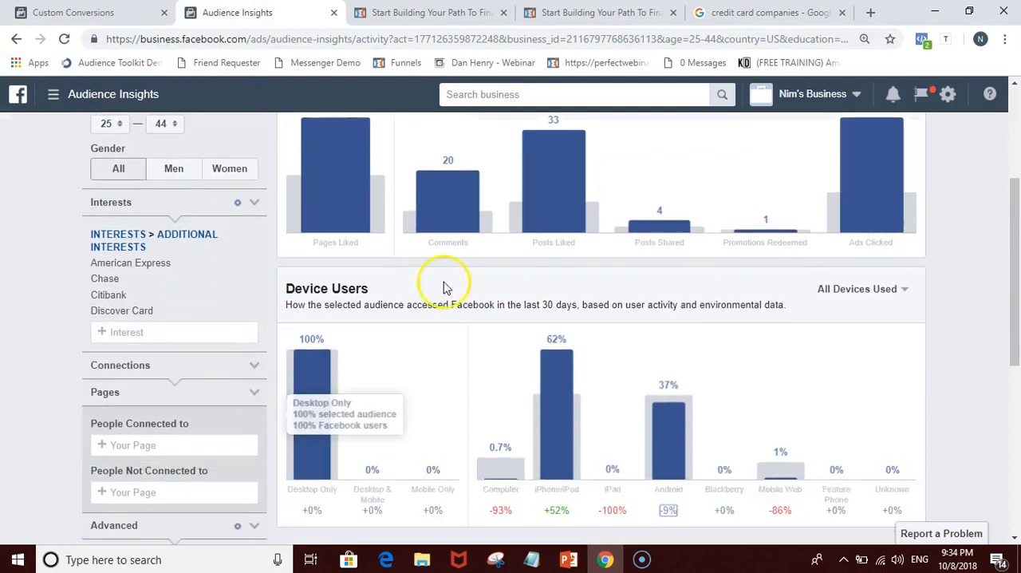
scroll(443, 239, "up", 3)
left_click(511, 227)
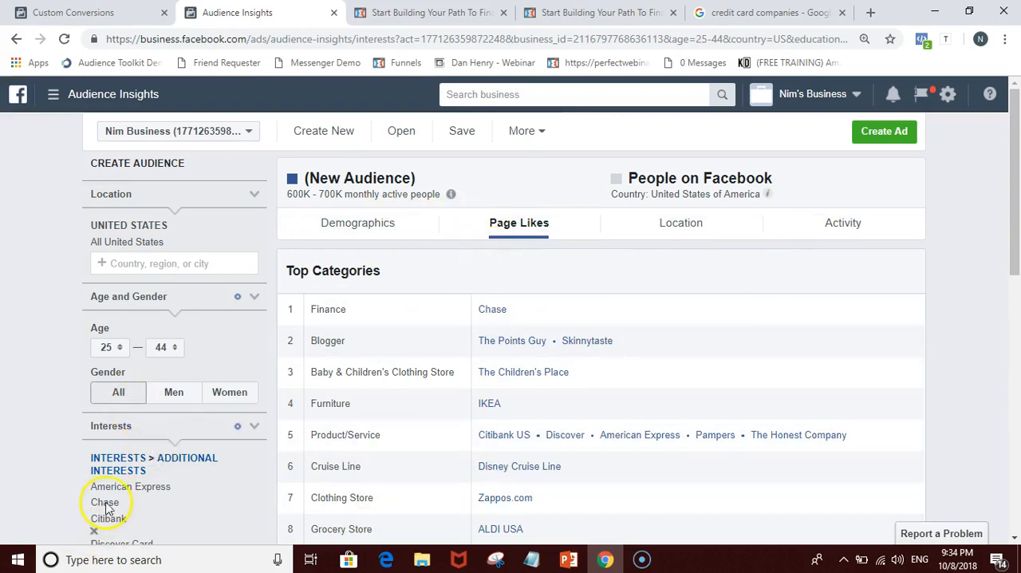
Step: Review the audience's age, gender, relationship status and education level demographics, followed by its activity data
left_click(405, 223)
scroll(471, 375, "down", 2)
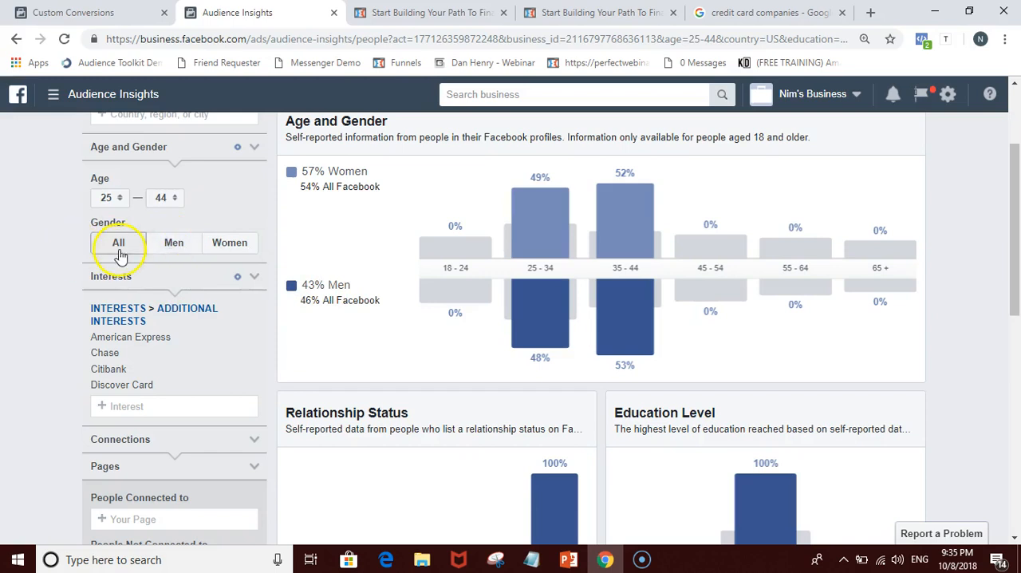
mouse_move(570, 243)
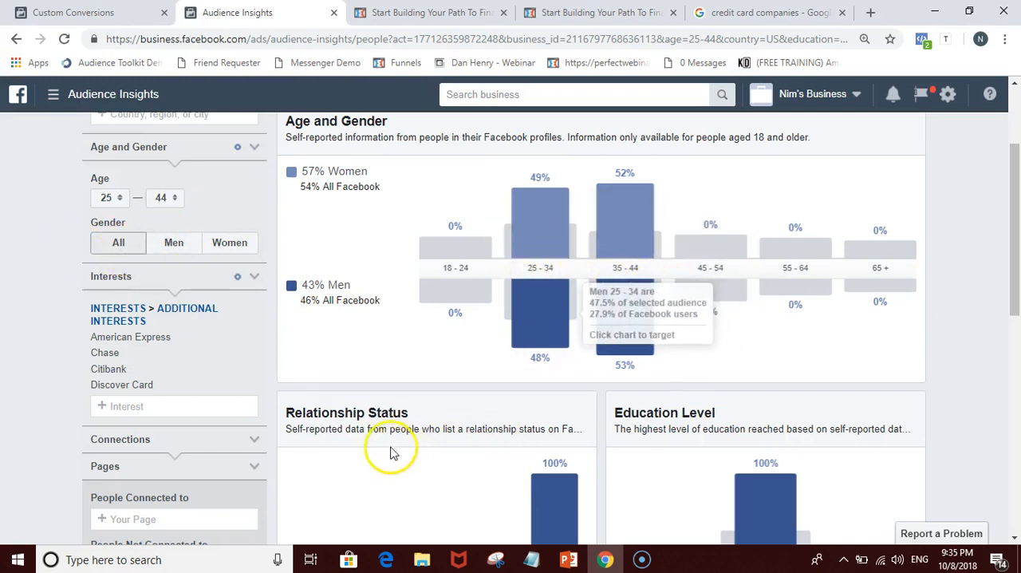
scroll(403, 383, "down", 2)
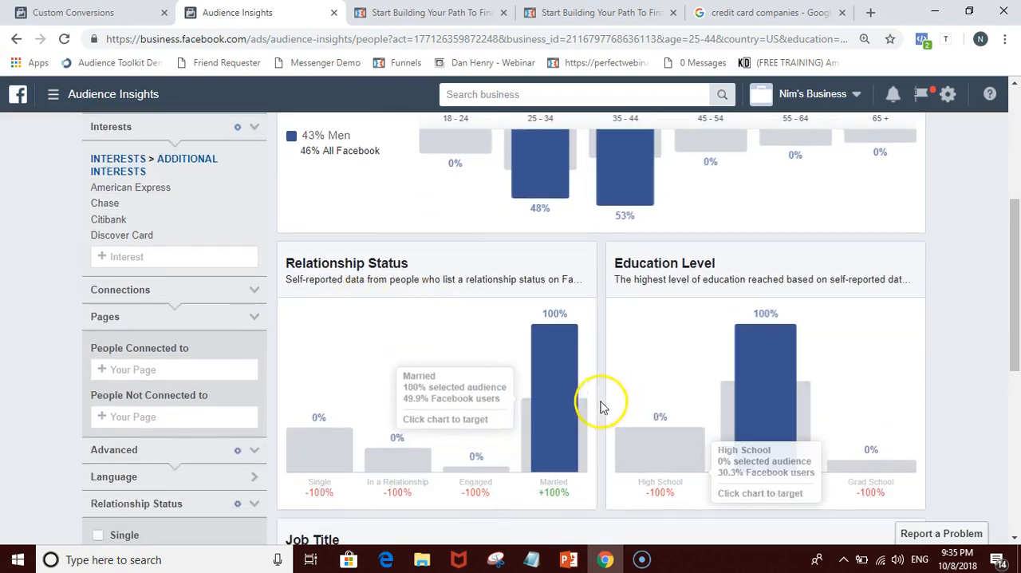
mouse_move(752, 335)
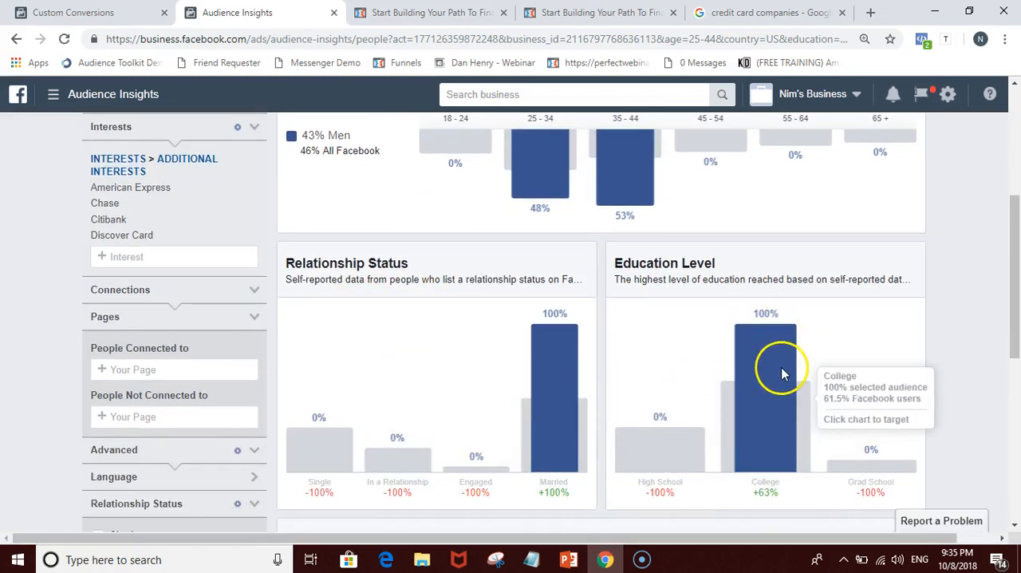
scroll(567, 450, "up", 1)
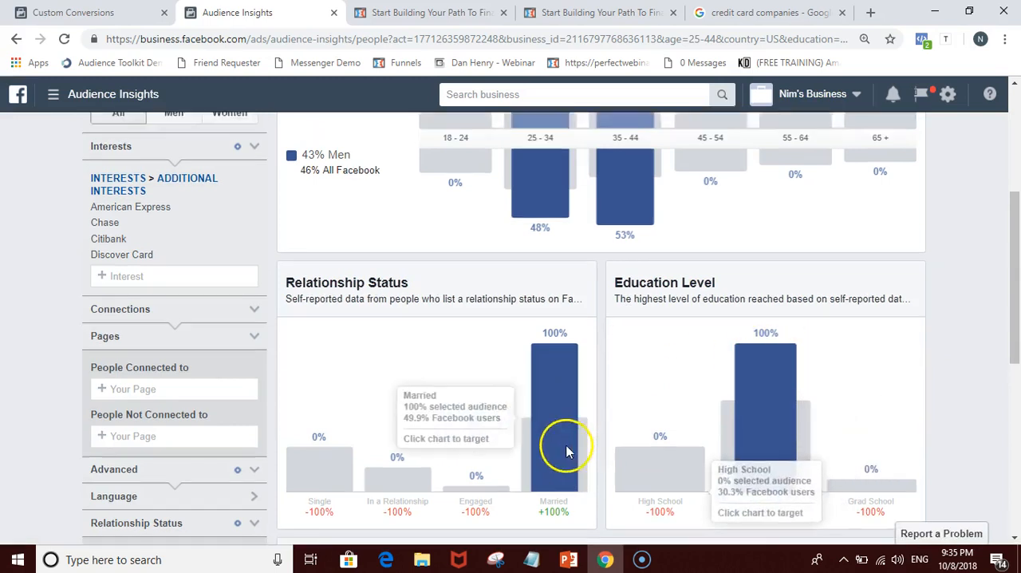
scroll(567, 450, "up", 3)
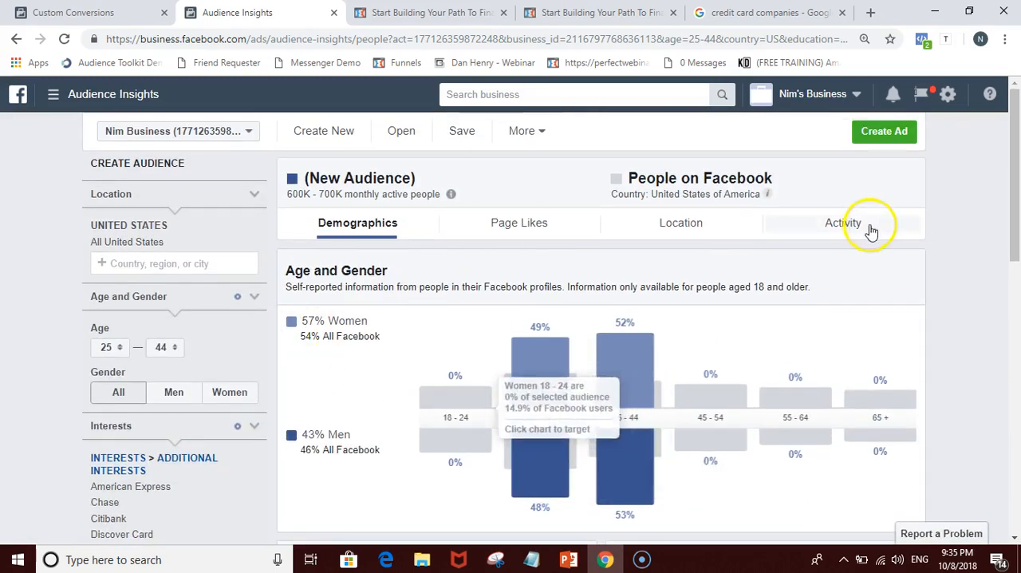
left_click(830, 222)
scroll(728, 433, "down", 1)
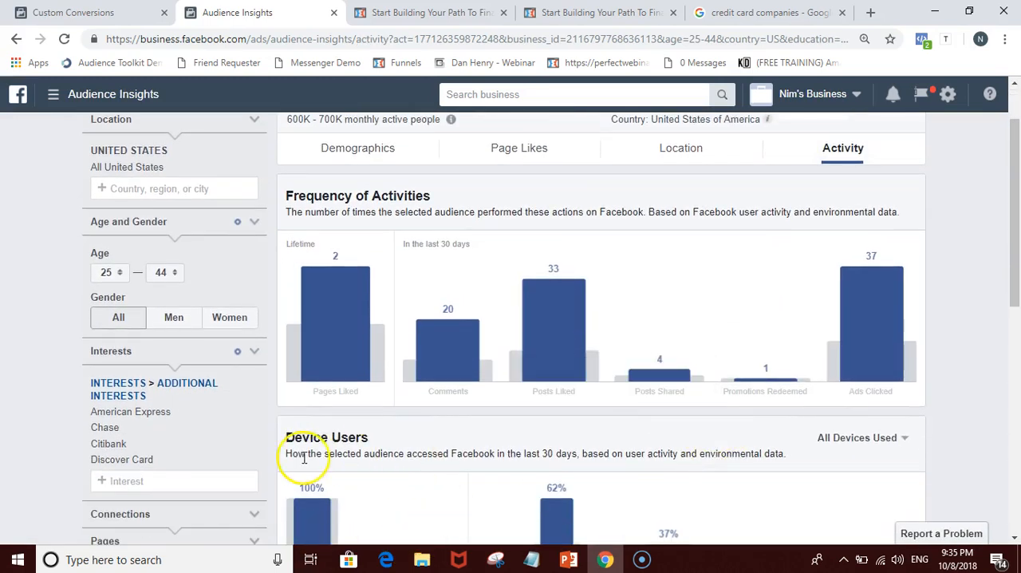
Step: Save the current audience under the name "myEcon -2"
scroll(674, 411, "up", 1)
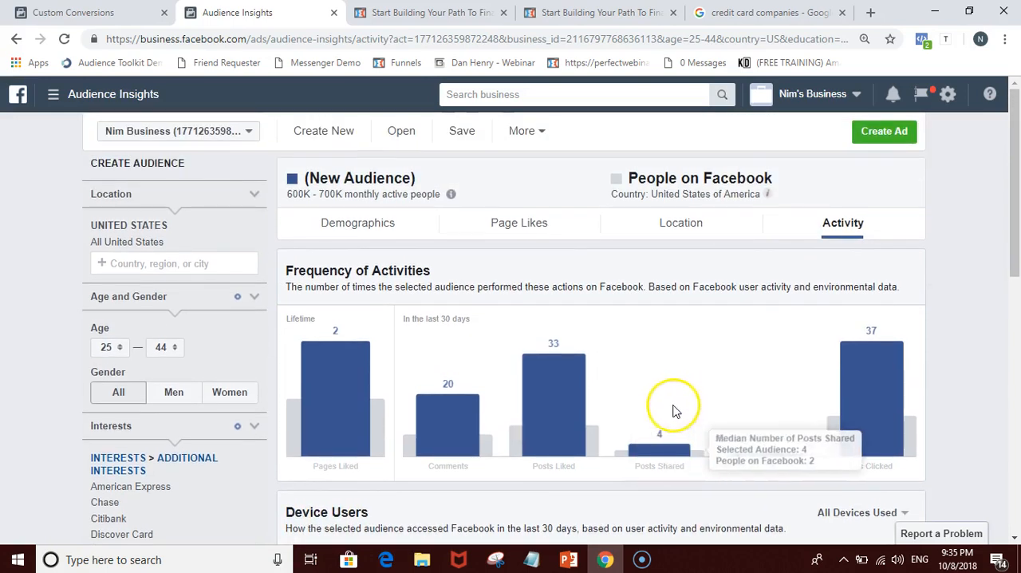
left_click(461, 133)
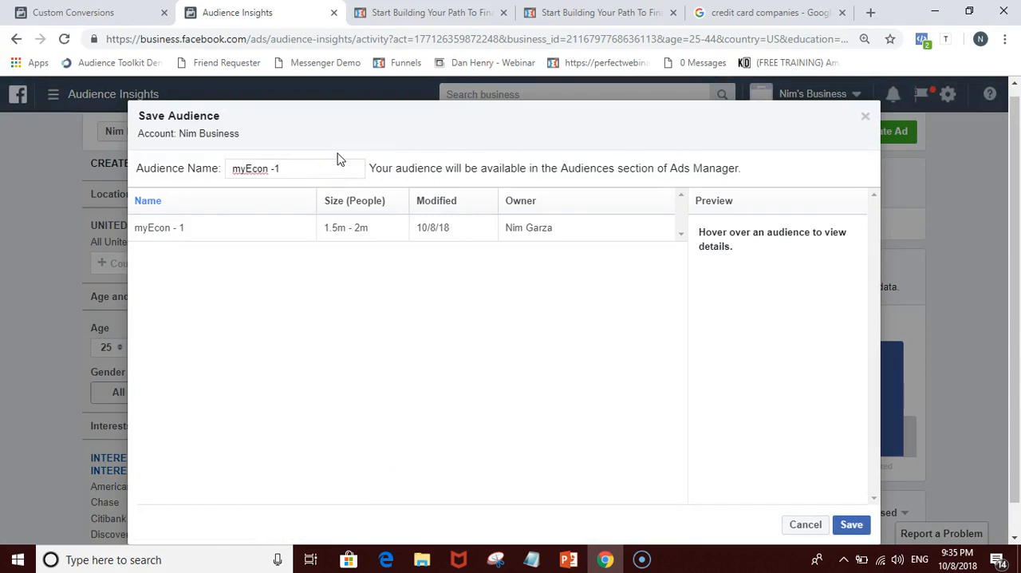
scroll(490, 273, "down", 1)
mouse_move(434, 203)
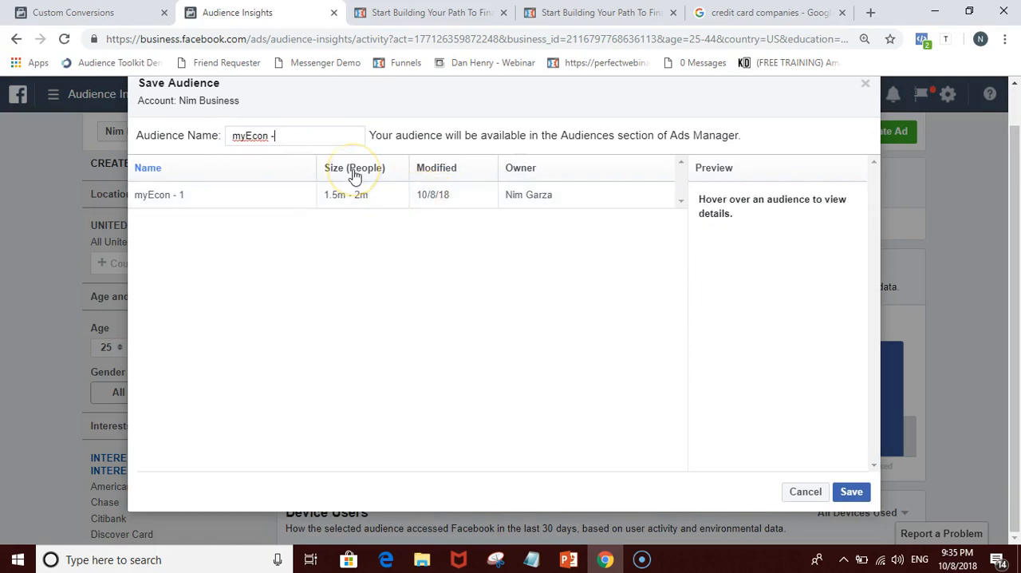
left_click(411, 251)
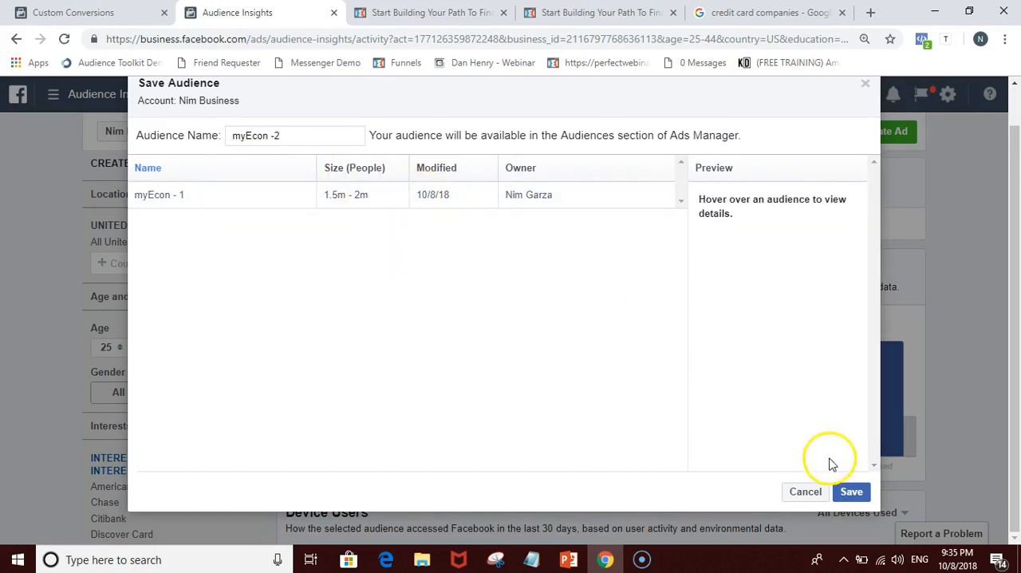
left_click(852, 491)
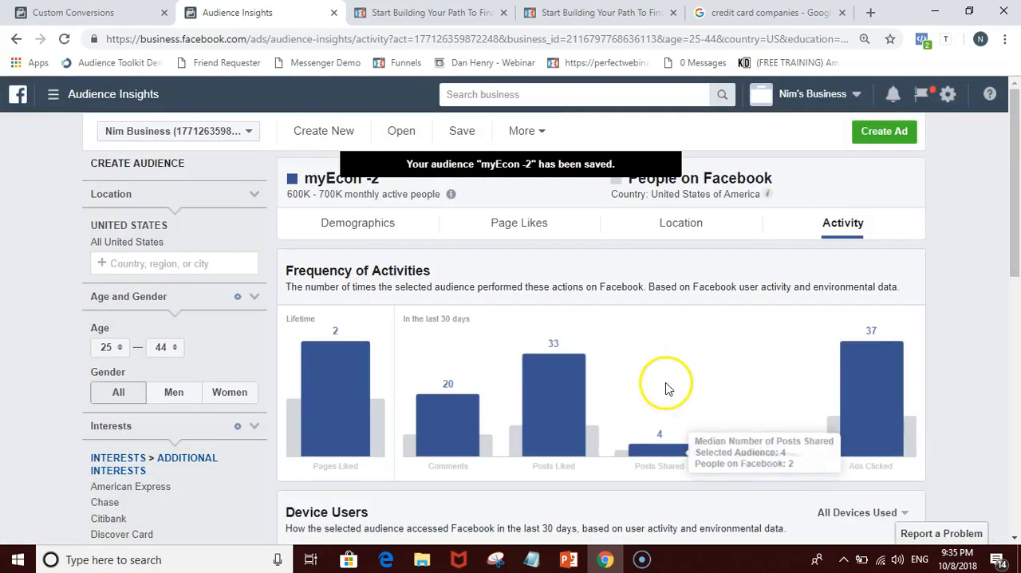
Step: Start an ad from the saved audience with the Ad Create Tool and look over the available marketing objectives
scroll(932, 267, "down", 1)
scroll(935, 276, "up", 1)
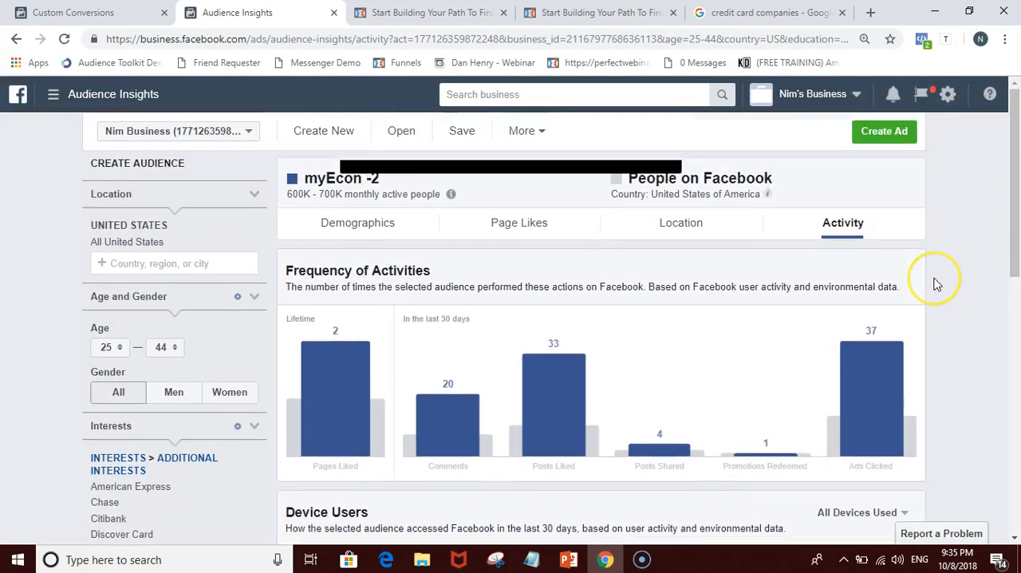
left_click(886, 132)
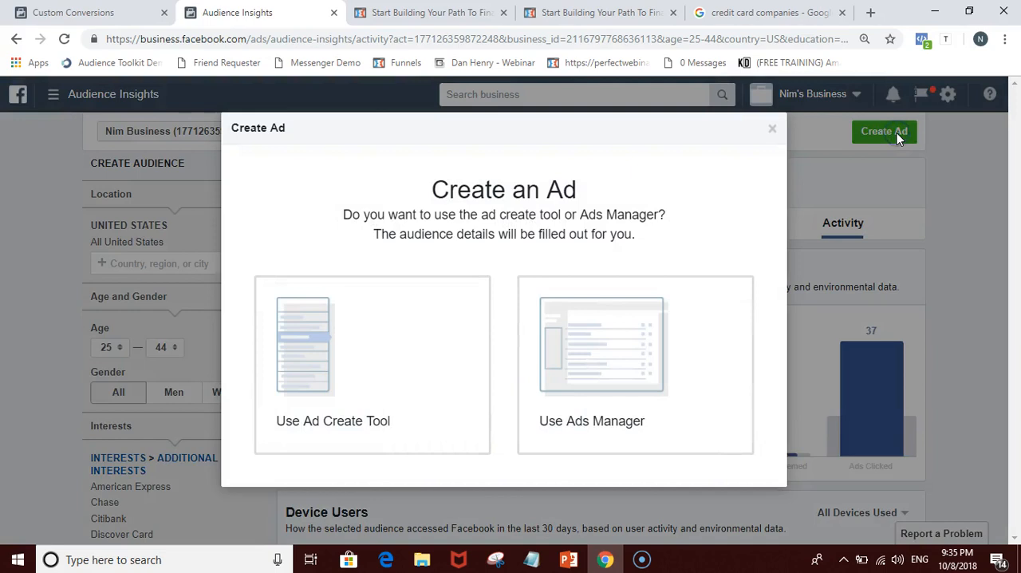
left_click(641, 561)
left_click(640, 561)
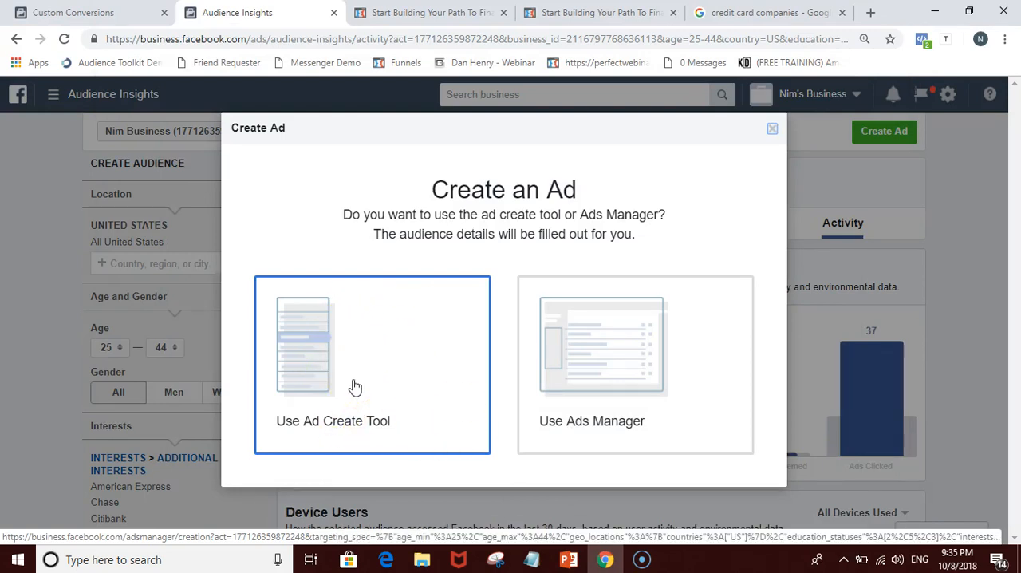
left_click(349, 336)
mouse_move(568, 559)
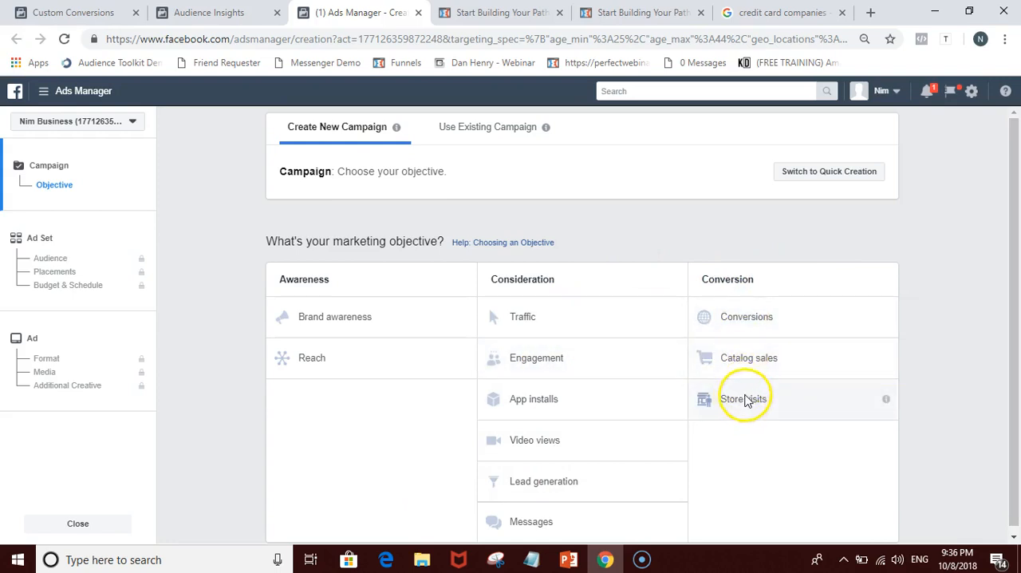
scroll(744, 401, "down", 1)
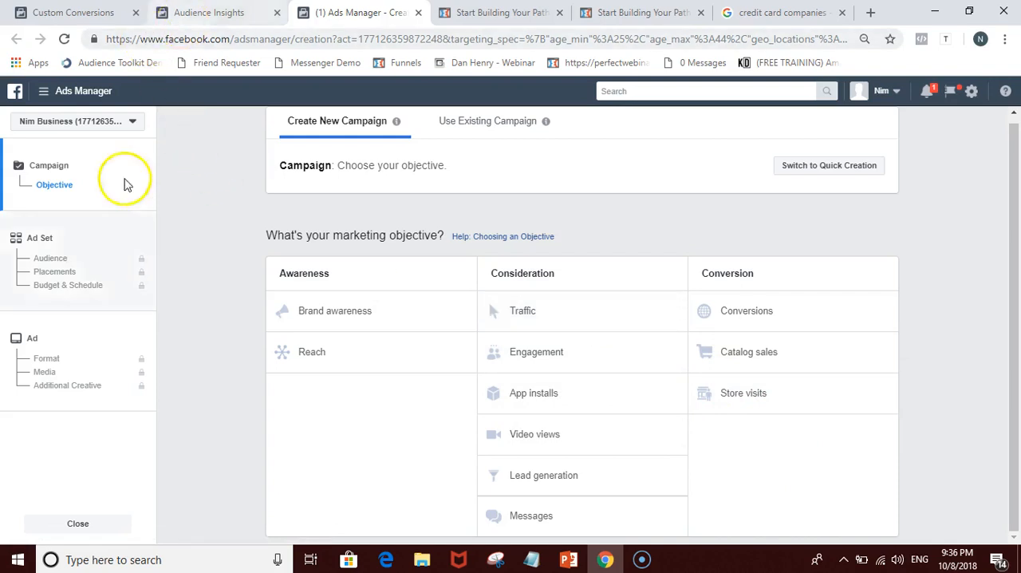
Step: Return to Audience Insights, dismiss the Create Ad dialog and review the audience's selected interests
left_click(209, 12)
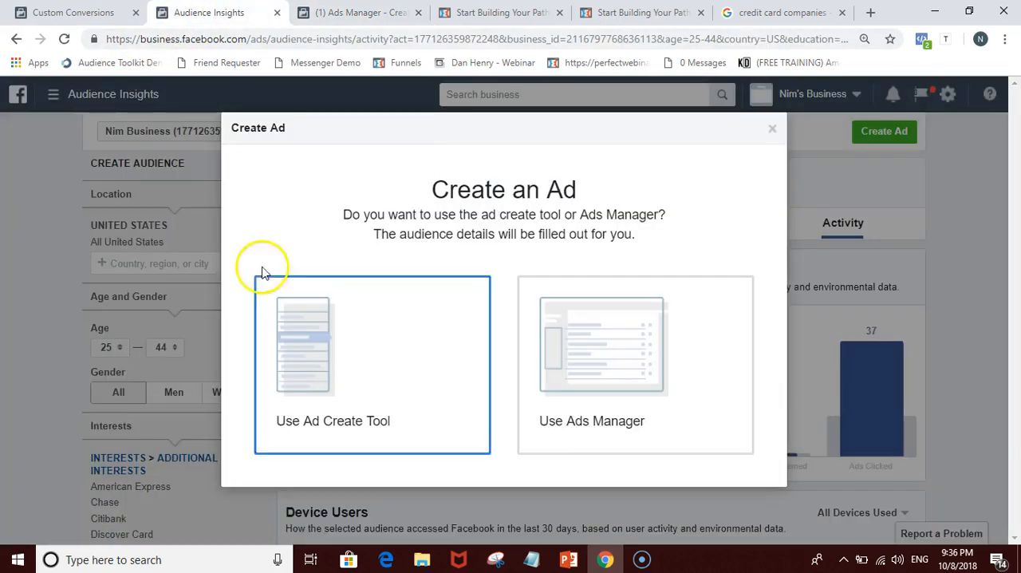
left_click(772, 129)
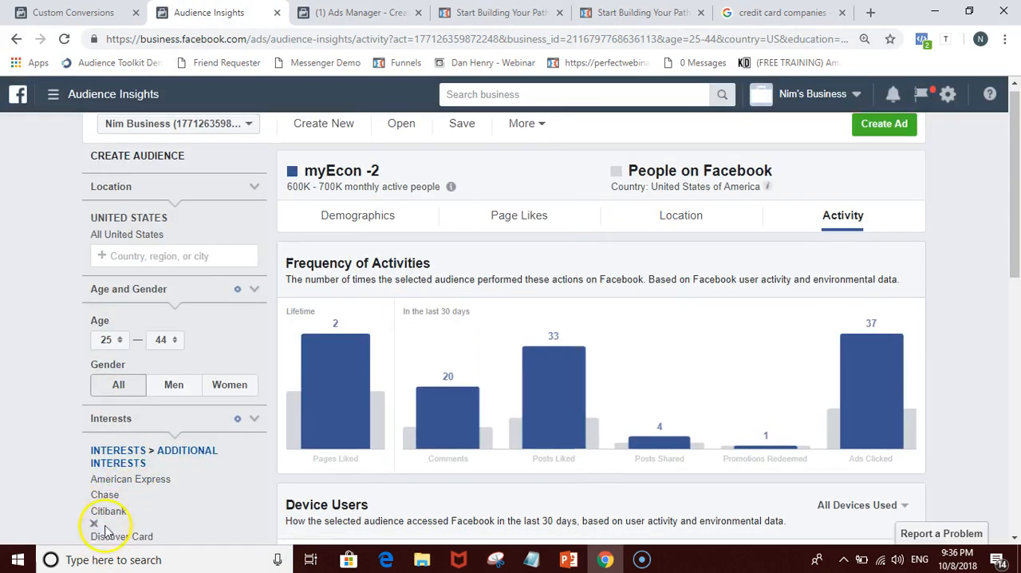
scroll(94, 526, "down", 1)
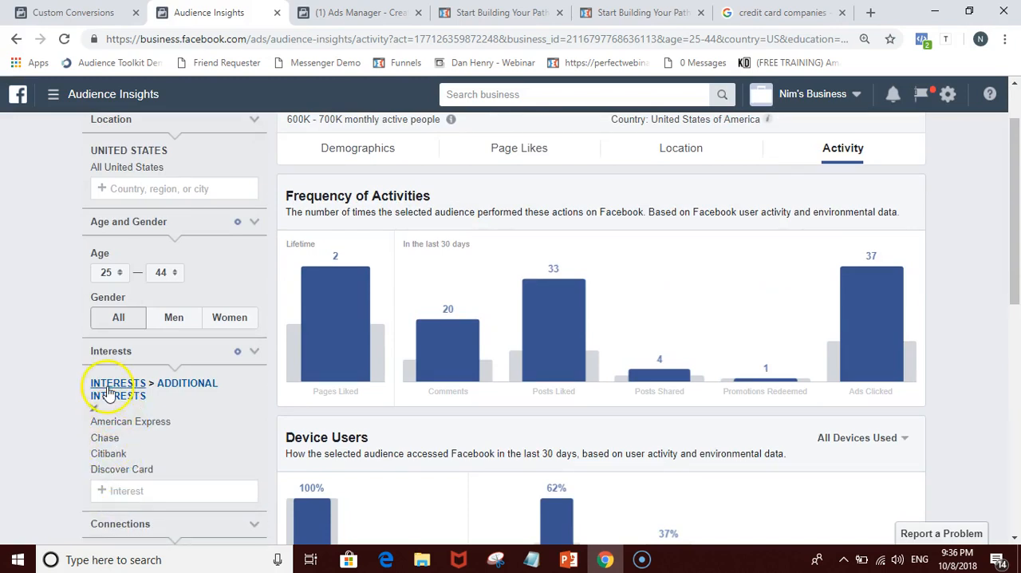
Step: Switch Custom Conversions to the Business Only account and check the conversions received for the myEcon sales and landing pages
left_click(90, 12)
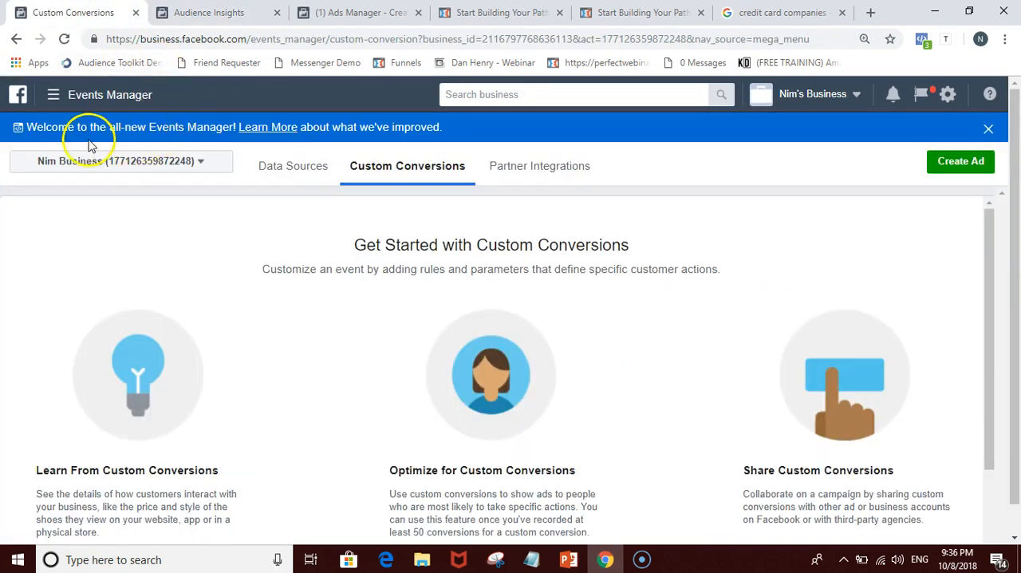
left_click(87, 162)
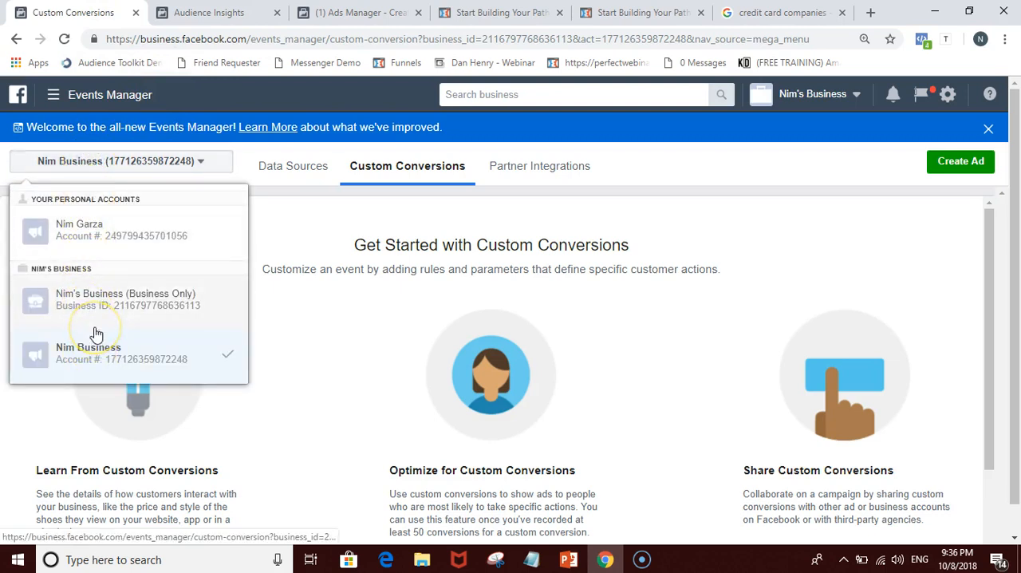
left_click(96, 301)
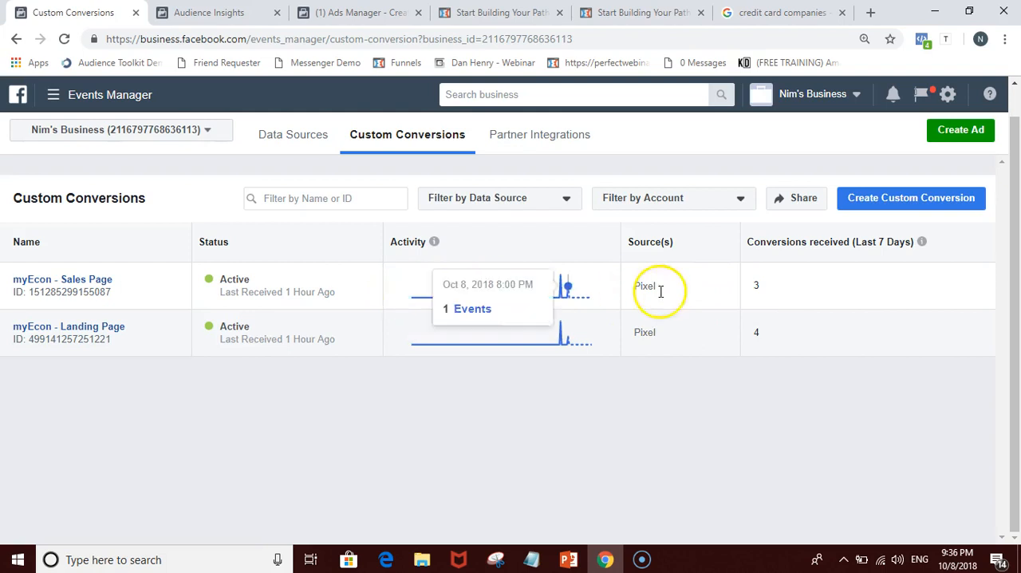
double_click(756, 288)
double_click(752, 333)
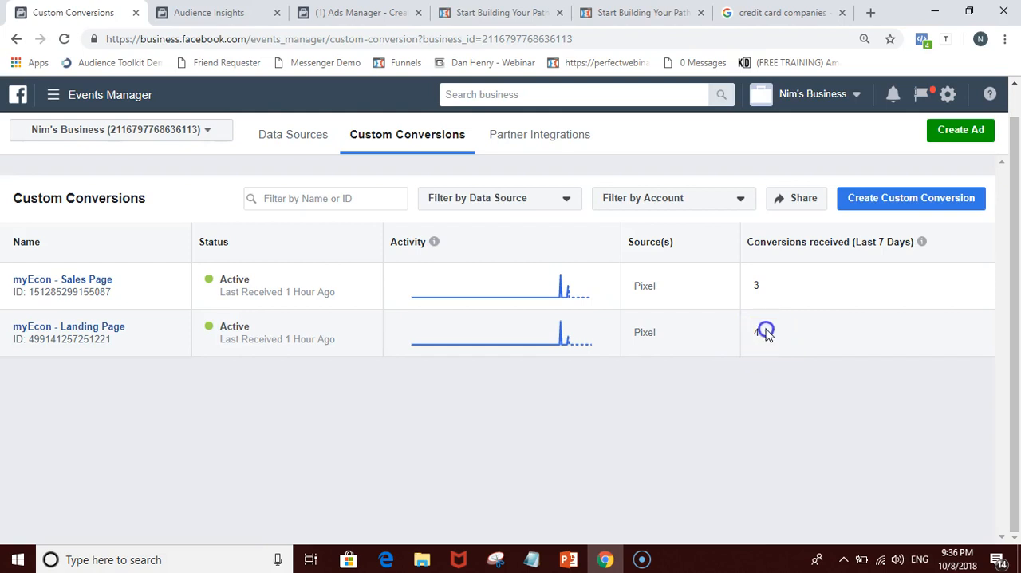
double_click(741, 286)
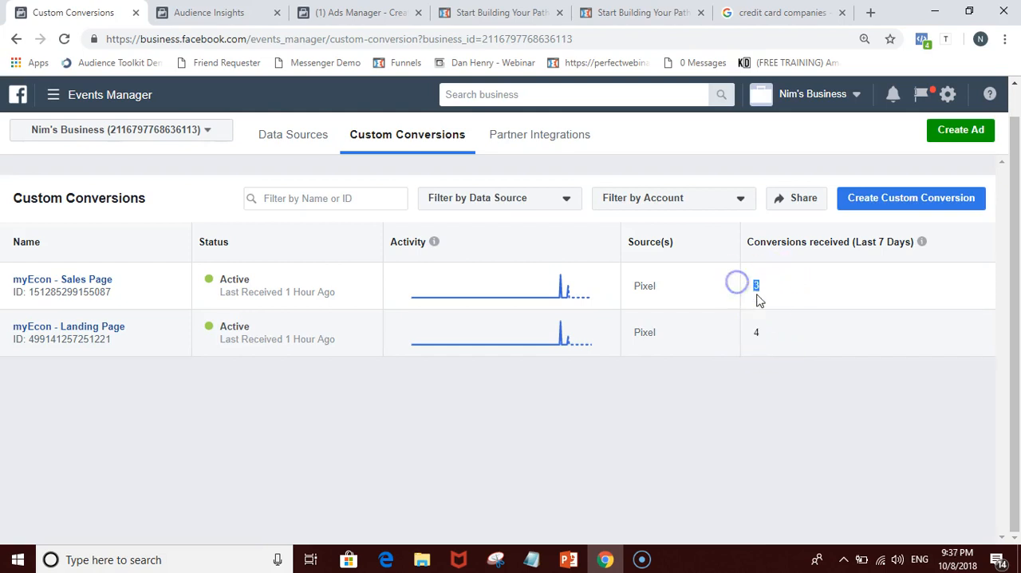
Step: Go back to Ads Manager and move its browser tab between Custom Conversions and Audience Insights
left_click(209, 12)
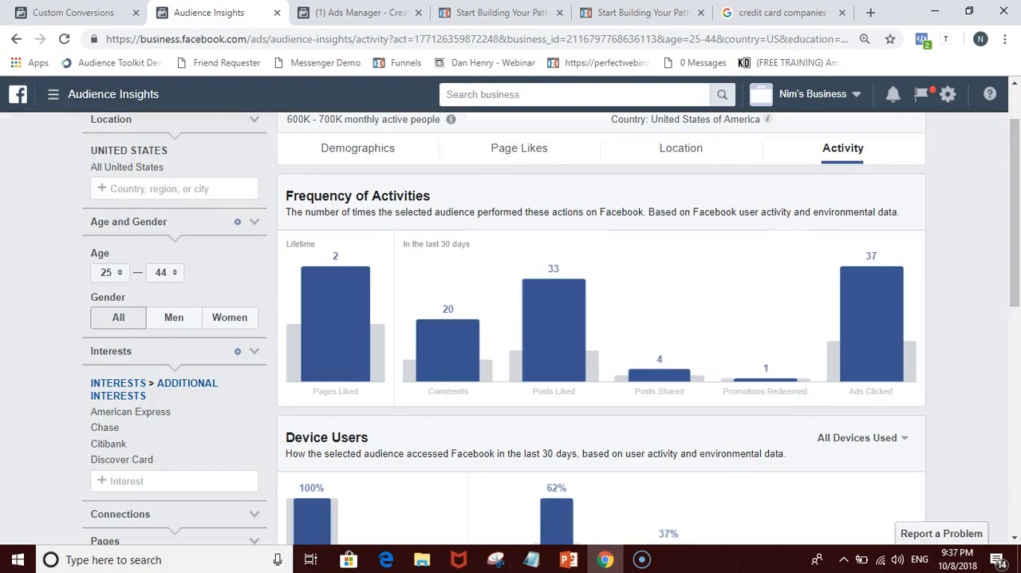
left_click(320, 14)
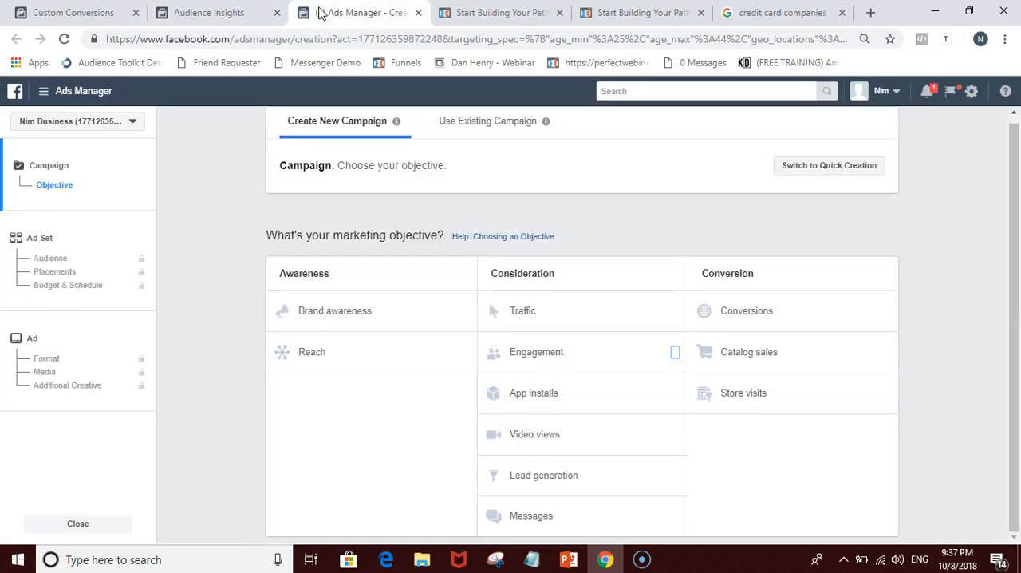
left_click_drag(331, 14, 204, 14)
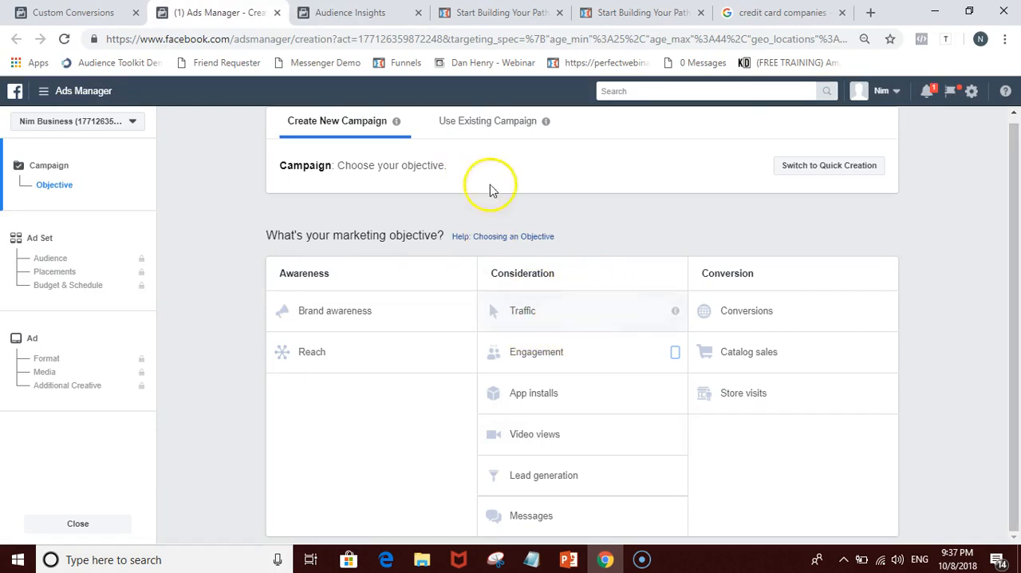
Step: Compare the conversions received for both myEcon pages with the campaign objectives in Ads Manager, glancing at the Audience Insights data
left_click(97, 13)
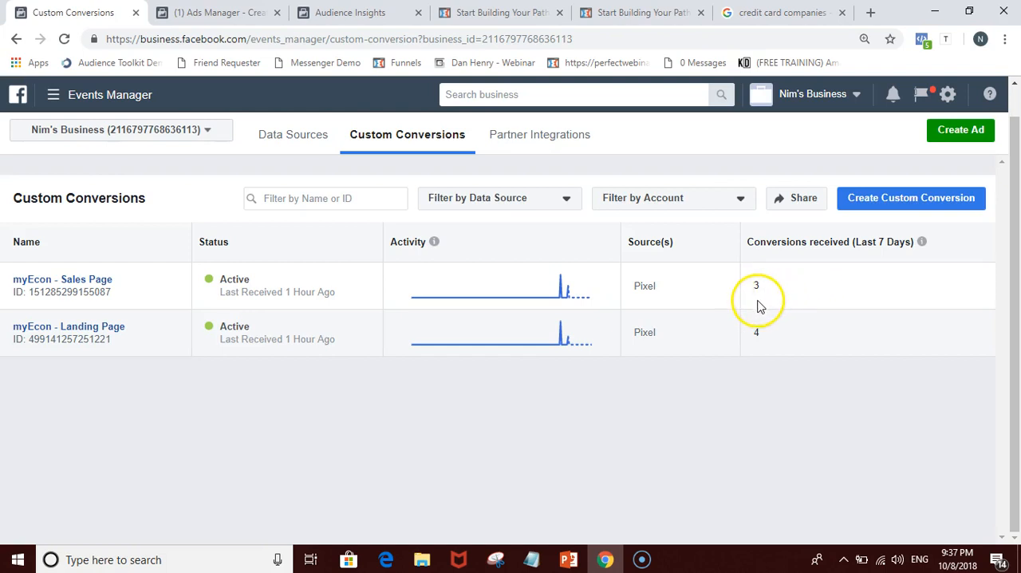
left_click(216, 12)
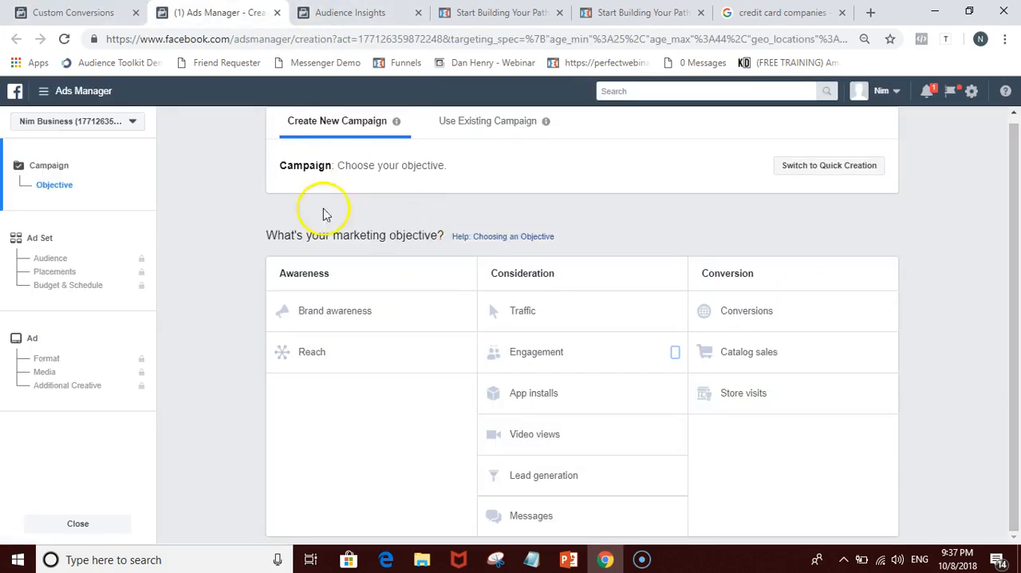
left_click(330, 12)
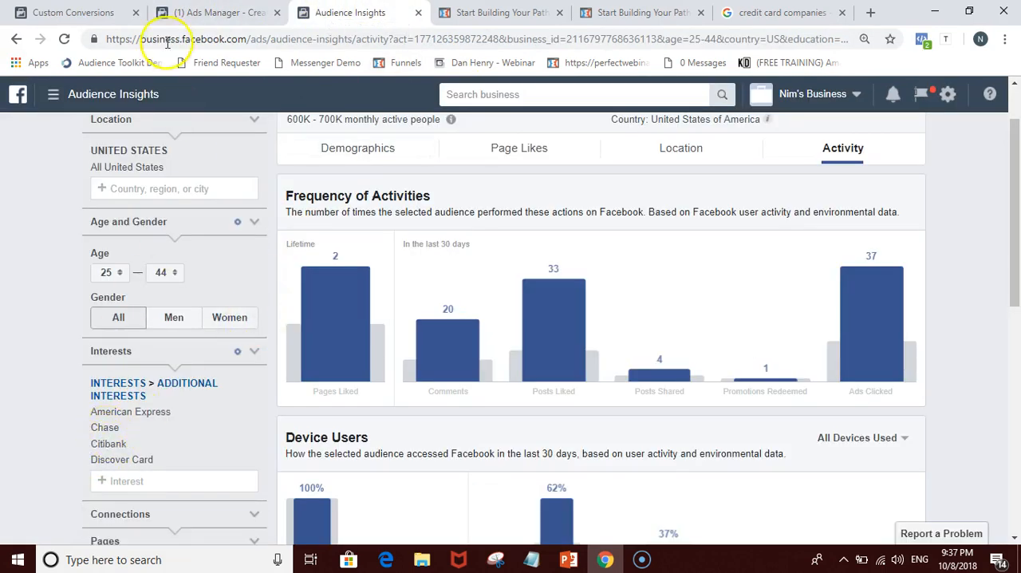
left_click(74, 12)
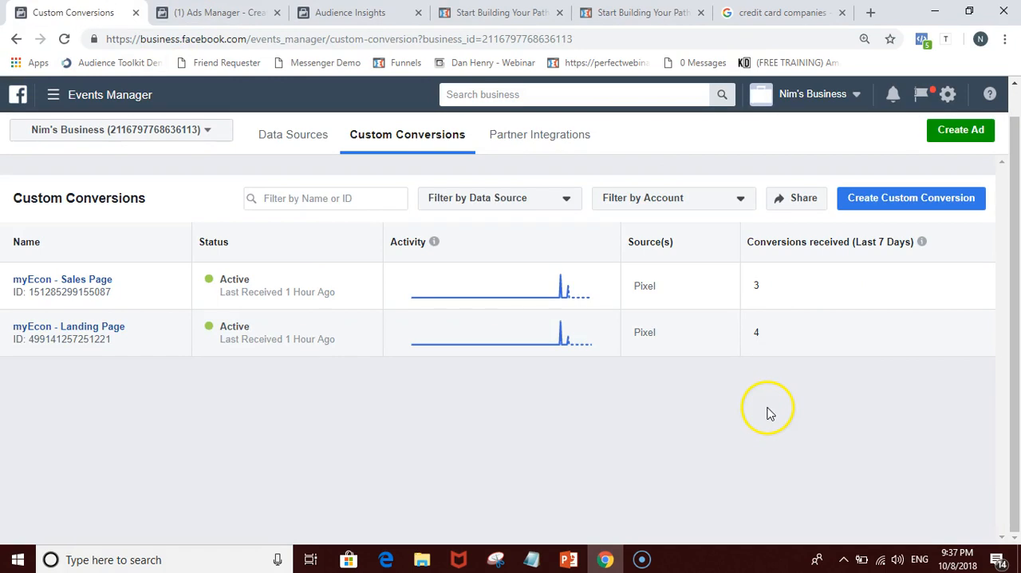
left_click(762, 284)
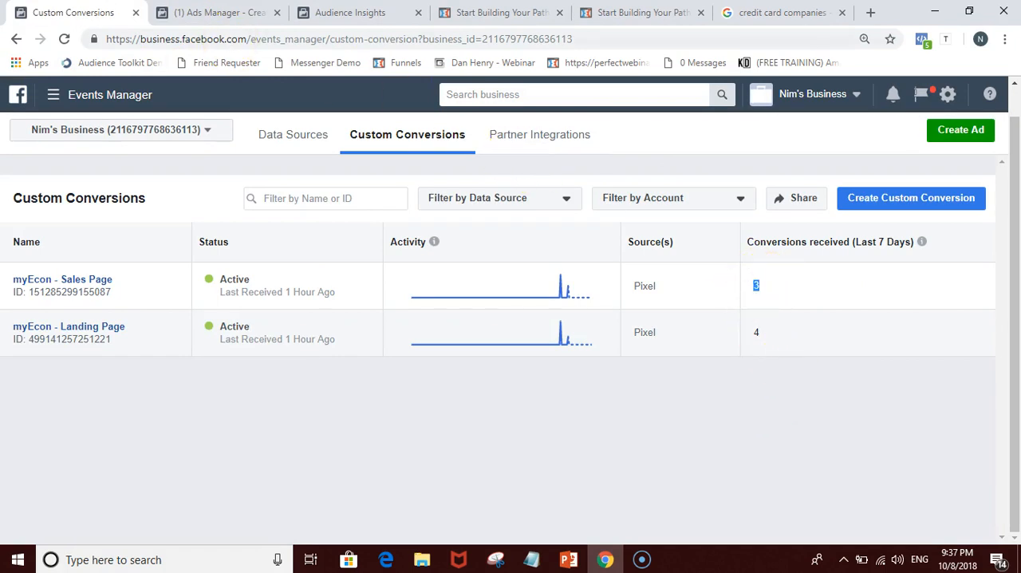
left_click(216, 12)
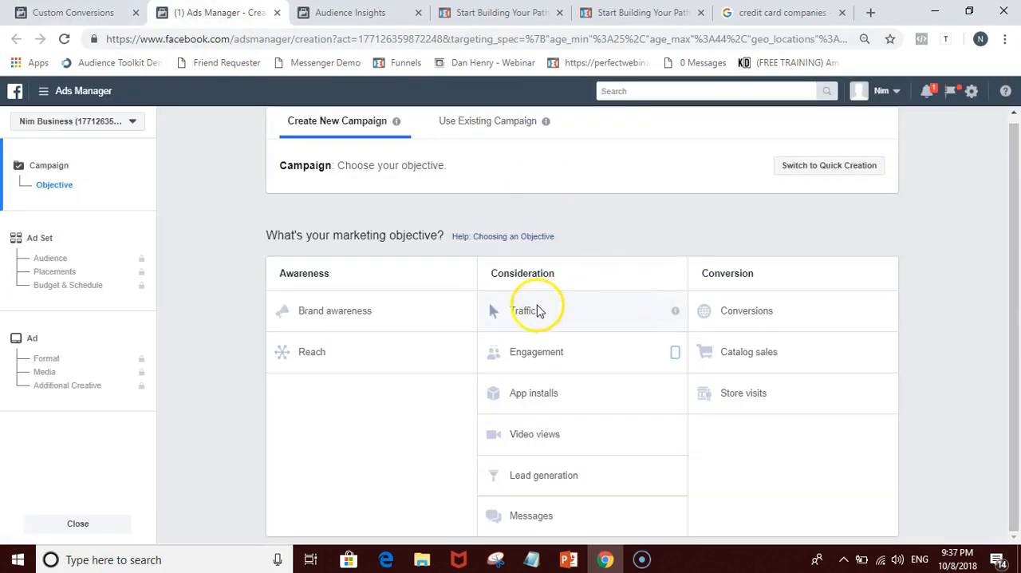
left_click(74, 12)
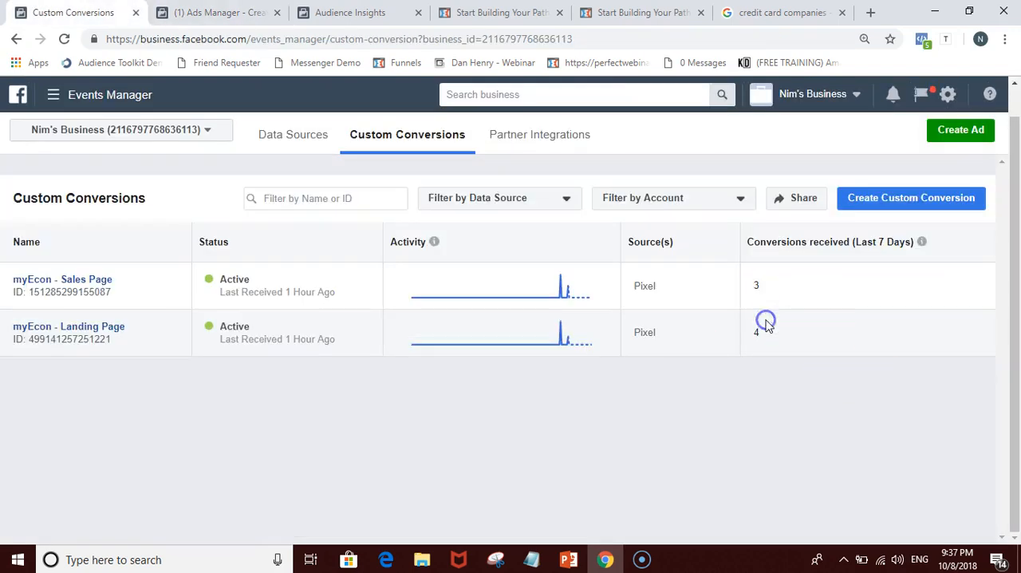
Step: Choose Traffic as the marketing objective of the new campaign in Ads Manager
left_click(216, 12)
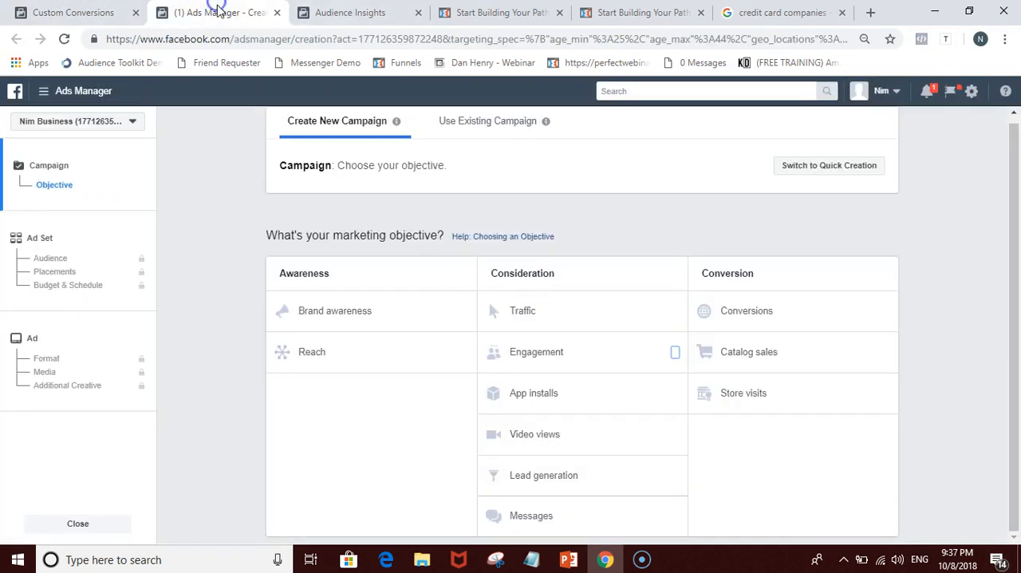
left_click(524, 317)
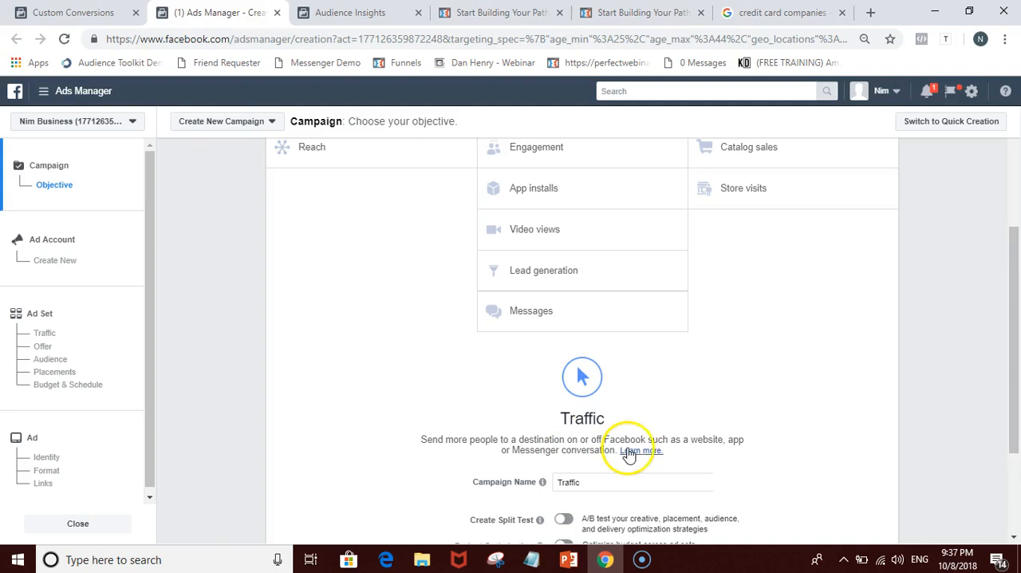
scroll(782, 449, "up", 1)
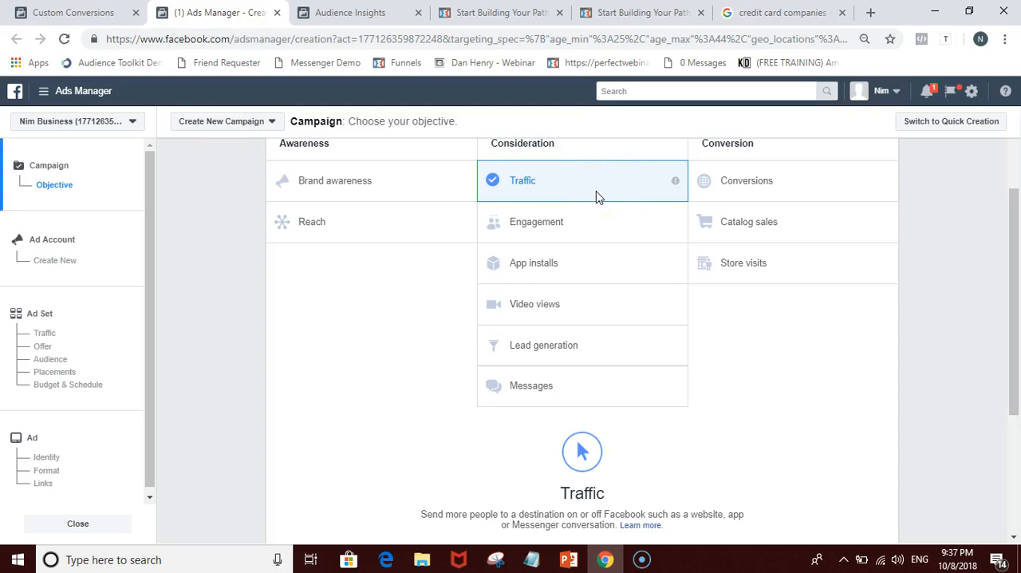
Step: Recheck the myEcon Sales Page conversions received in the last 7 days against the campaign's chosen objective
left_click(73, 13)
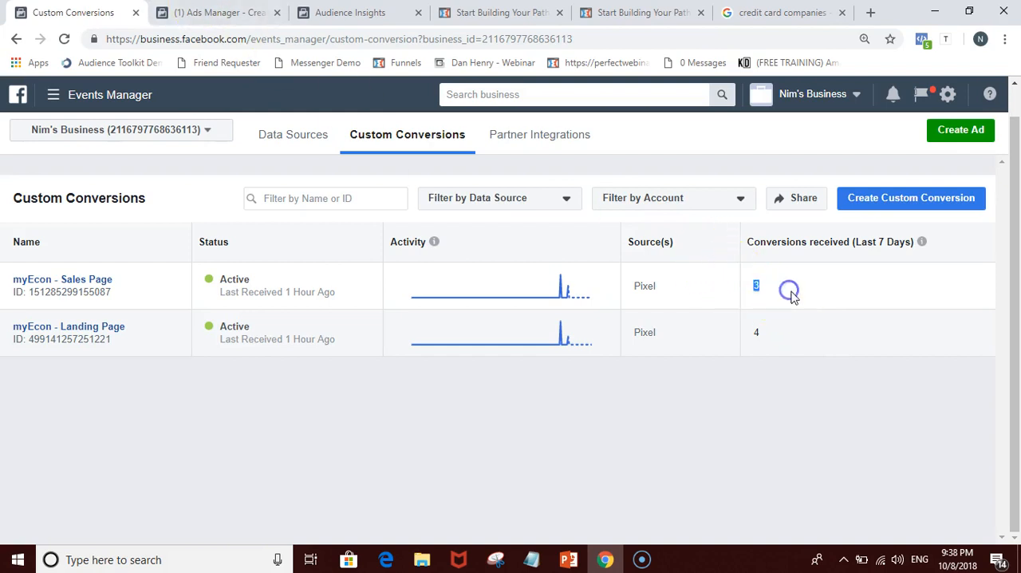
left_click(754, 296)
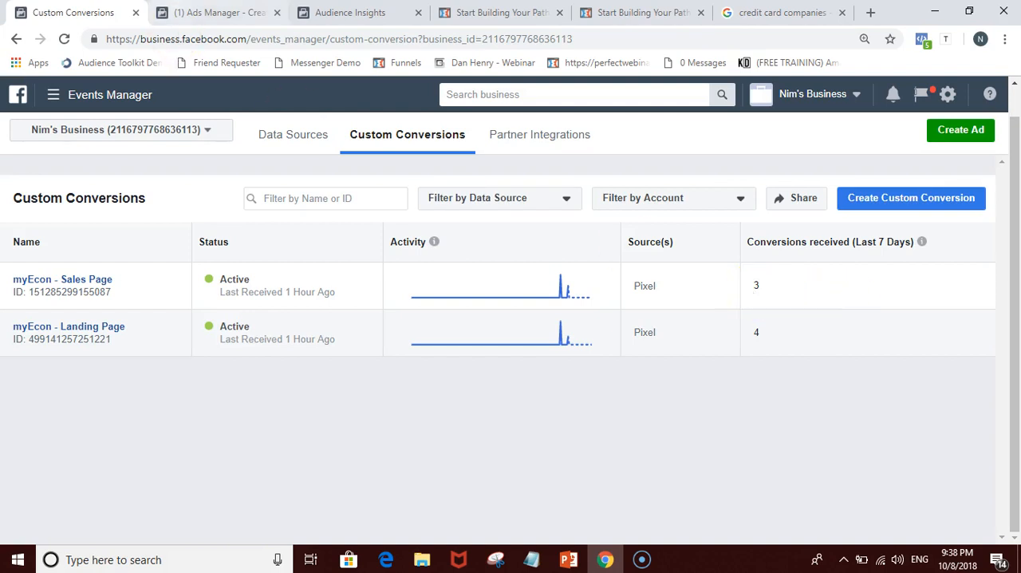
left_click(212, 12)
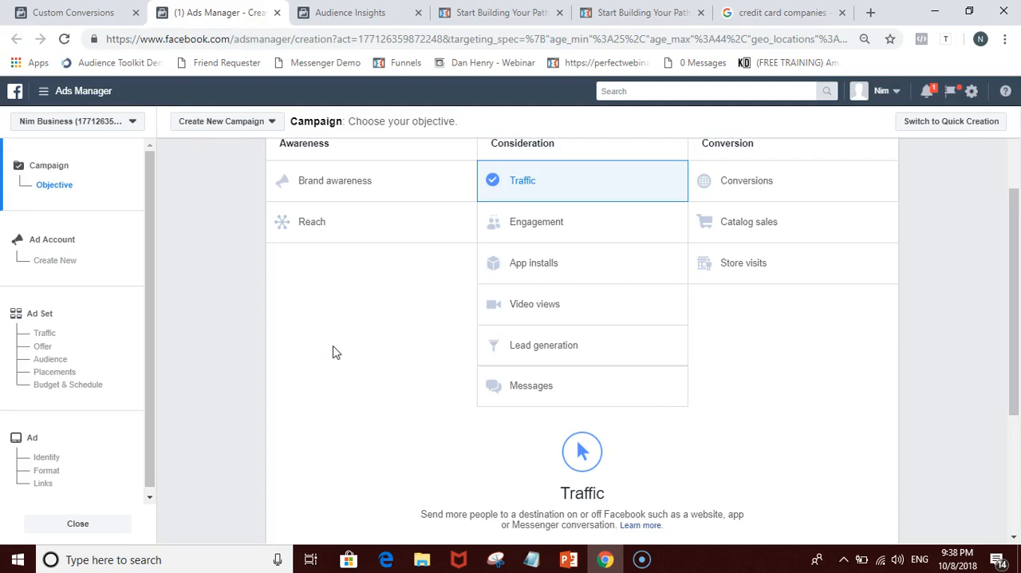
left_click(73, 12)
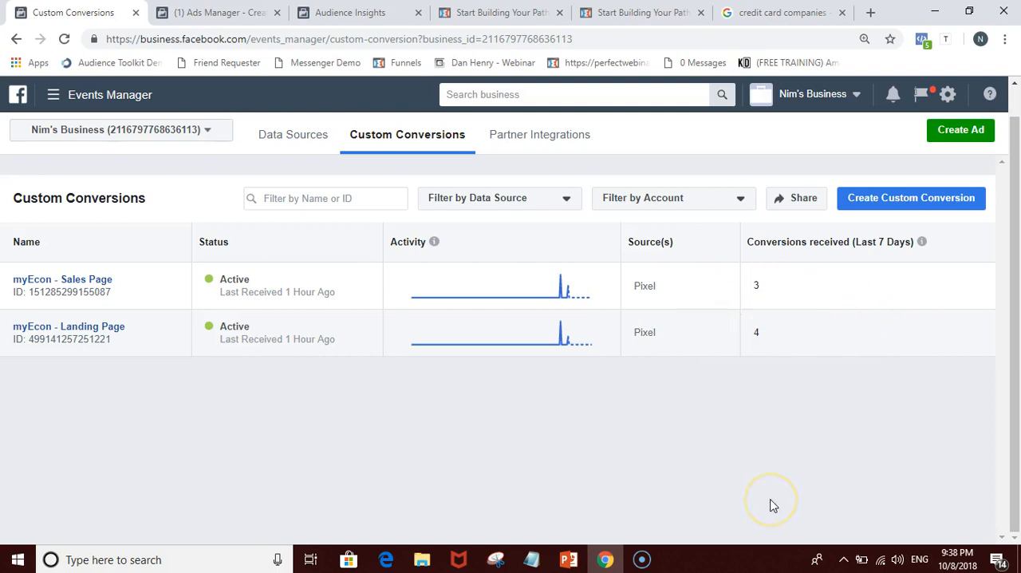
Step: Glance at the Audience Insights activity data and try Conversions as the campaign's marketing objective in Ads Manager
left_click(351, 12)
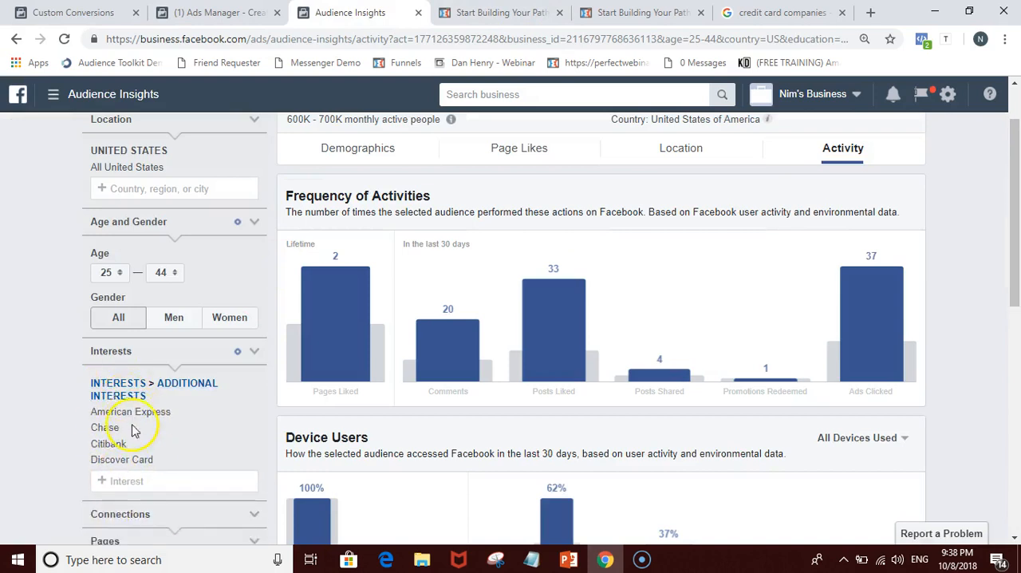
left_click(215, 13)
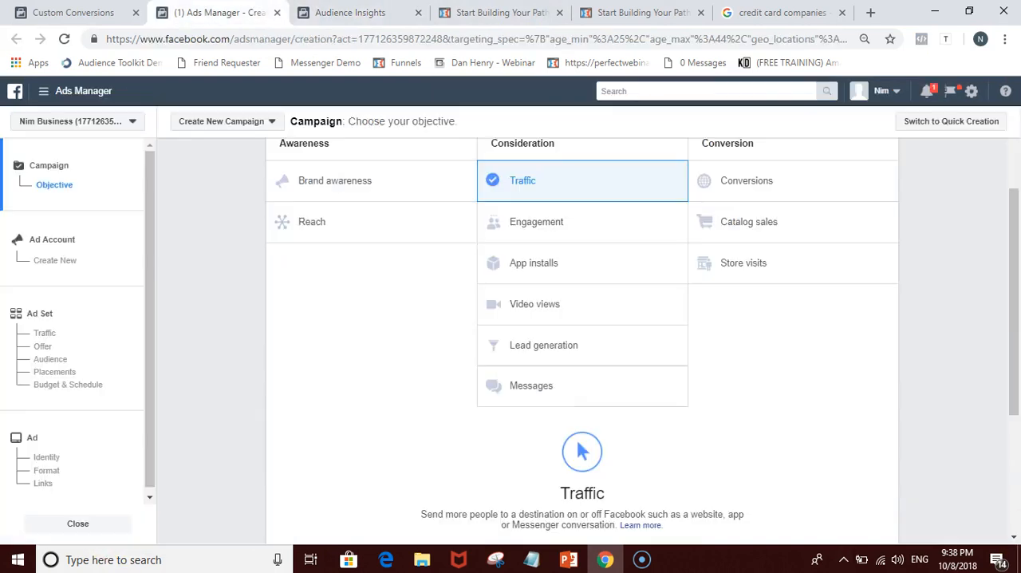
scroll(754, 365, "up", 1)
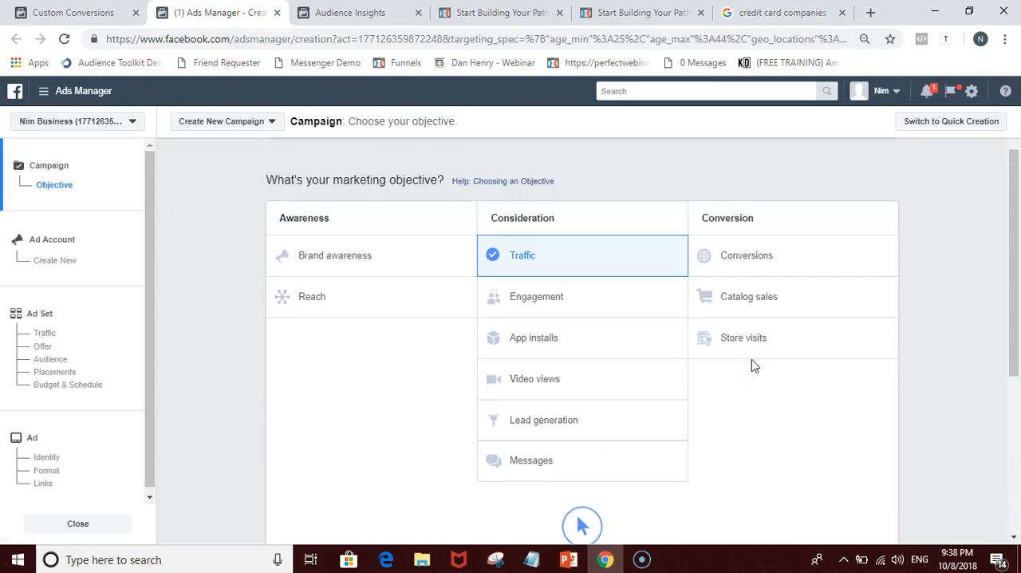
scroll(755, 366, "down", 1)
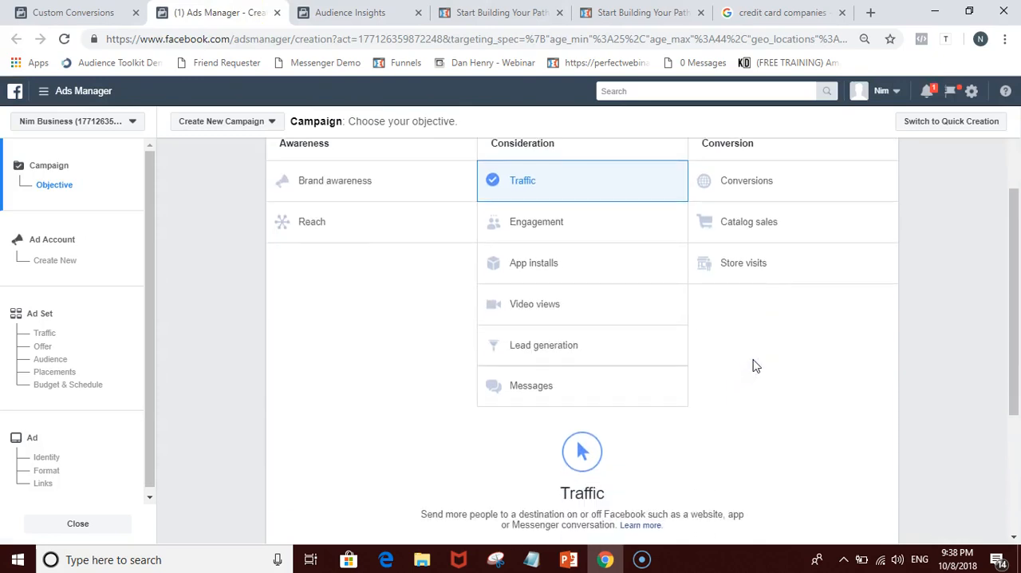
scroll(756, 365, "up", 2)
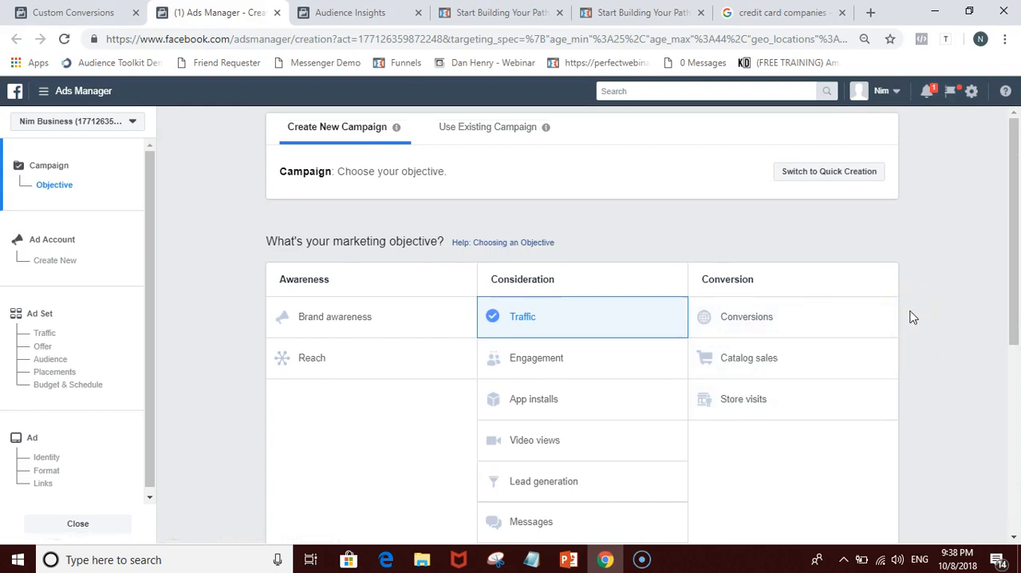
scroll(839, 292, "down", 1)
left_click(737, 238)
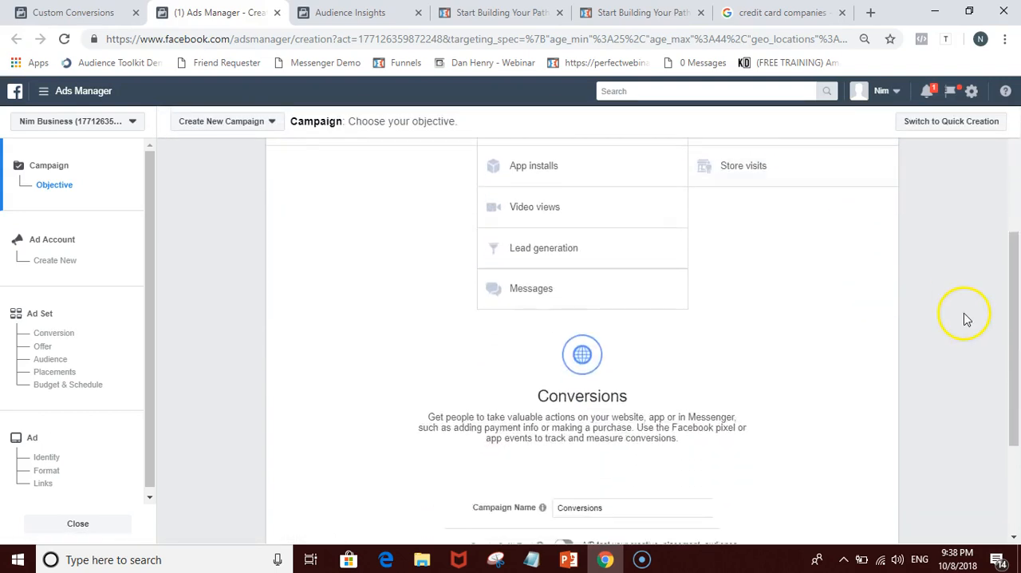
Step: Compare the myEcon conversions received in the last 7 days with the description of the Conversions objective in Ads Manager
left_click(98, 9)
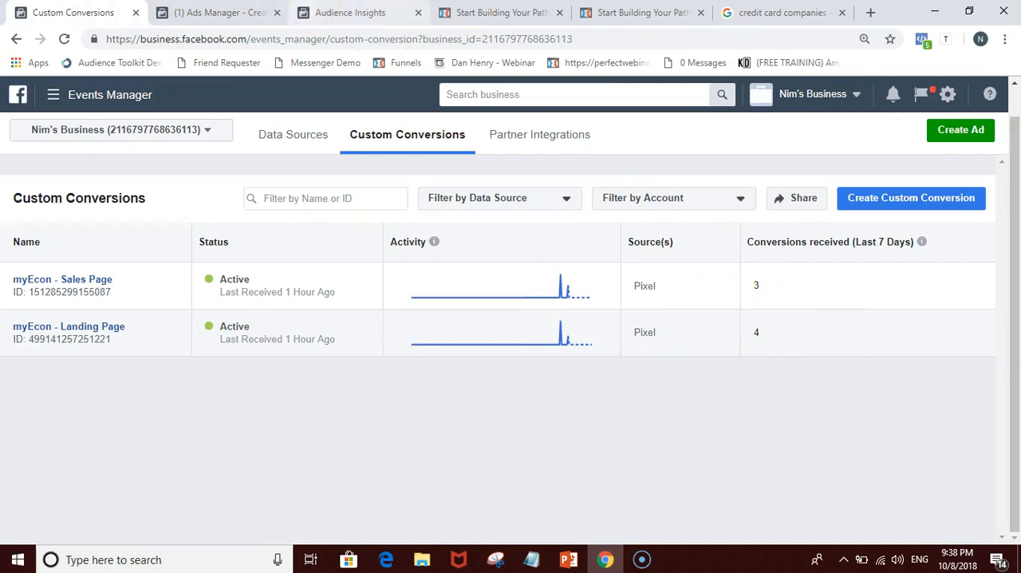
left_click(216, 12)
scroll(599, 374, "down", 1)
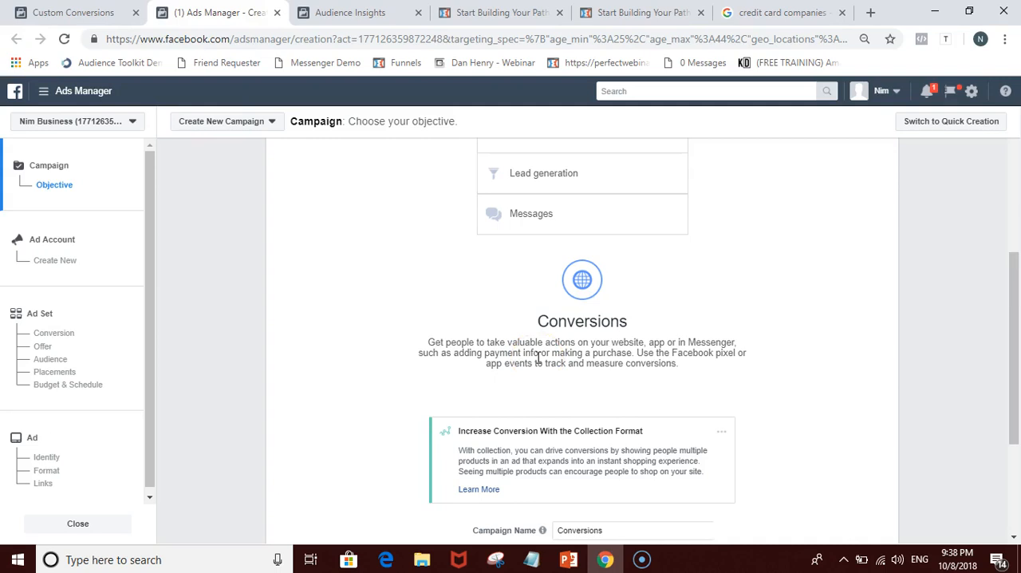
scroll(698, 269, "up", 3)
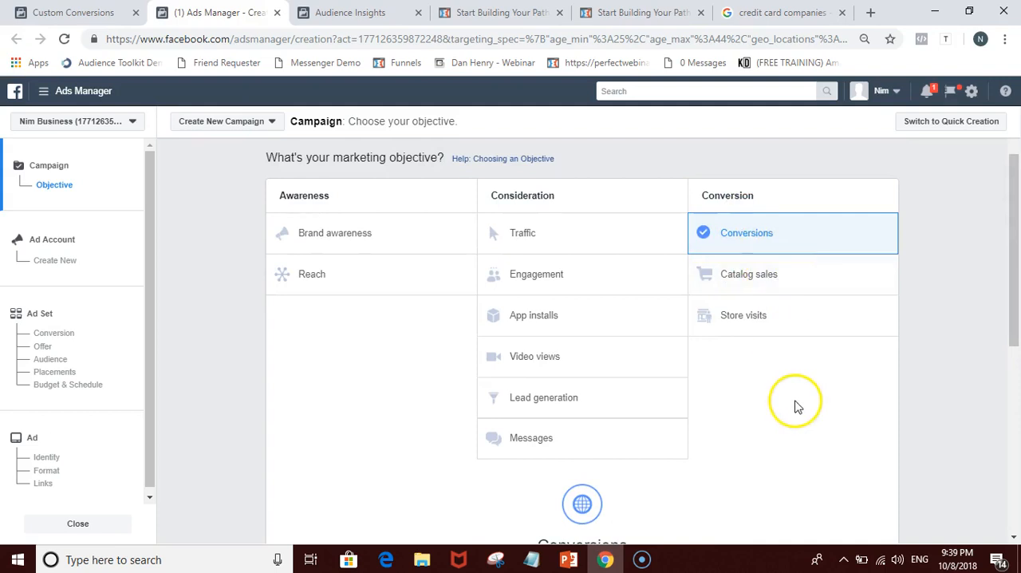
scroll(796, 407, "down", 1)
scroll(638, 445, "down", 1)
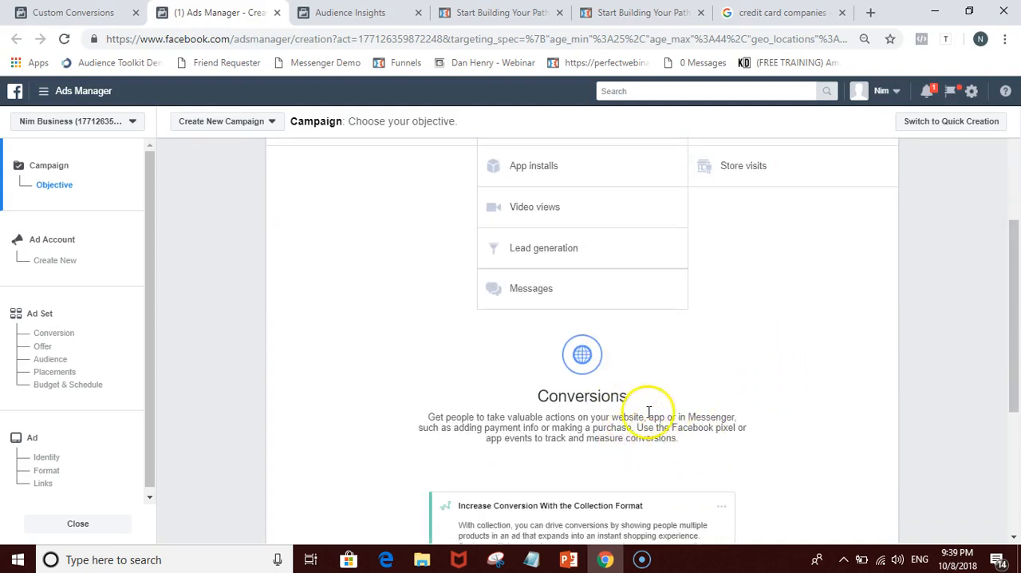
left_click(80, 13)
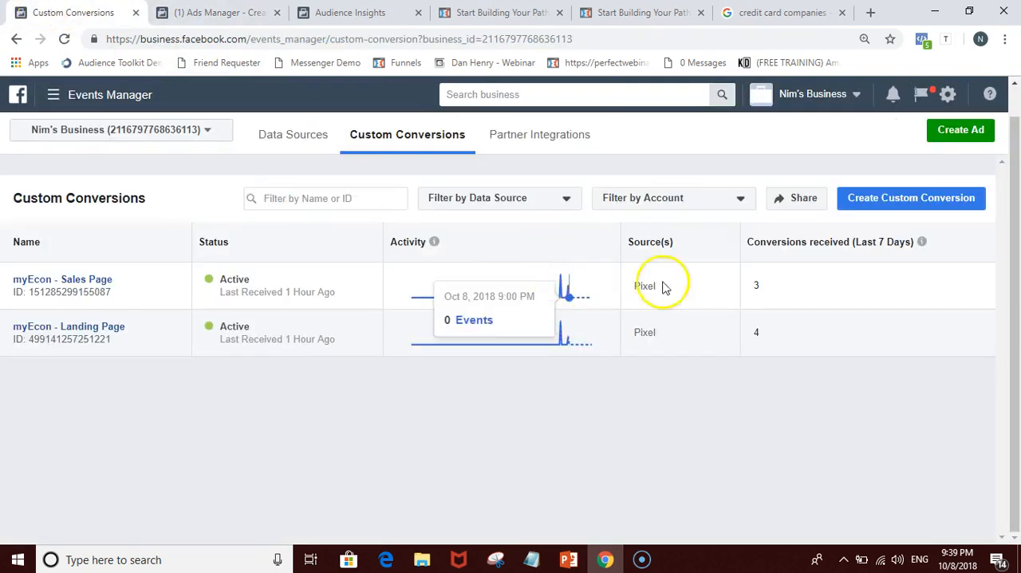
left_click(223, 13)
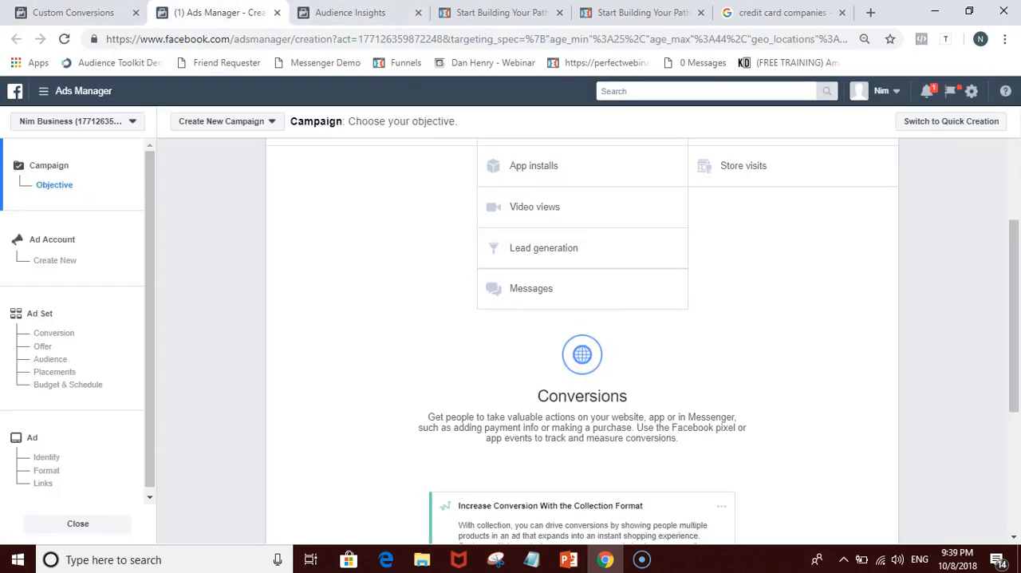
scroll(813, 283, "up", 1)
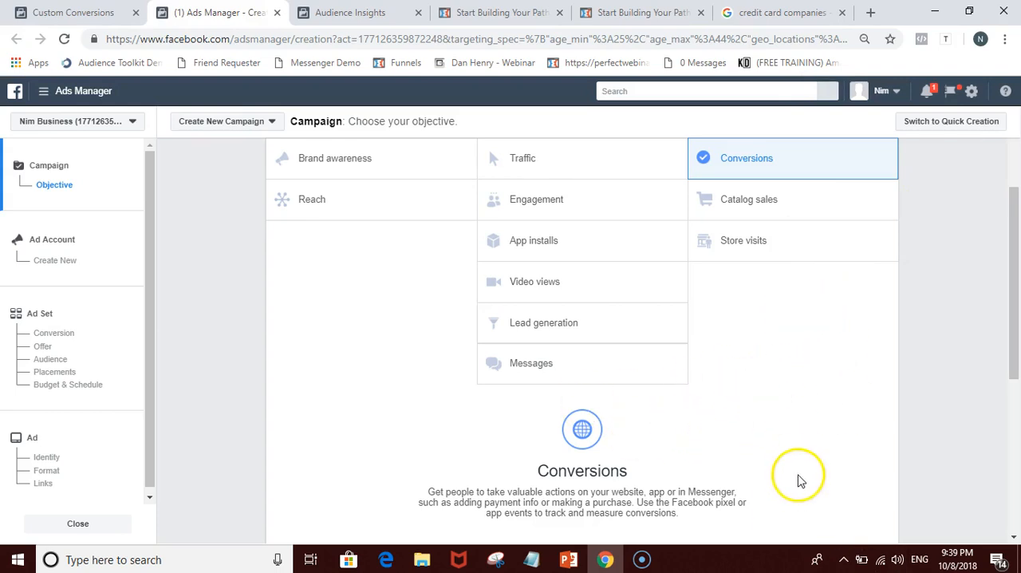
Step: Switch the campaign's marketing objective to Traffic and name the campaign "myEcon - Traffic"
mouse_move(680, 147)
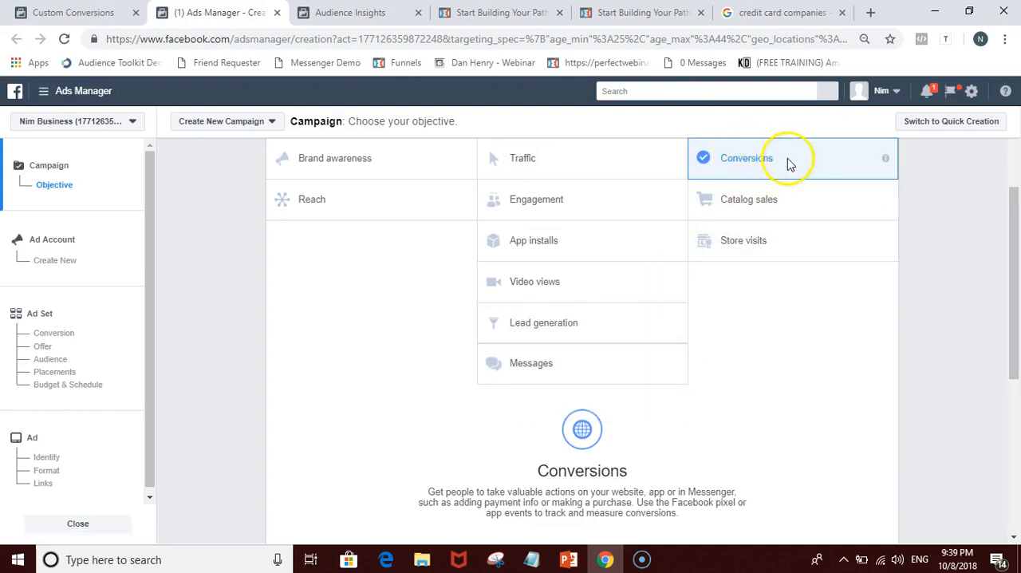
left_click(520, 158)
scroll(523, 166, "down", 1)
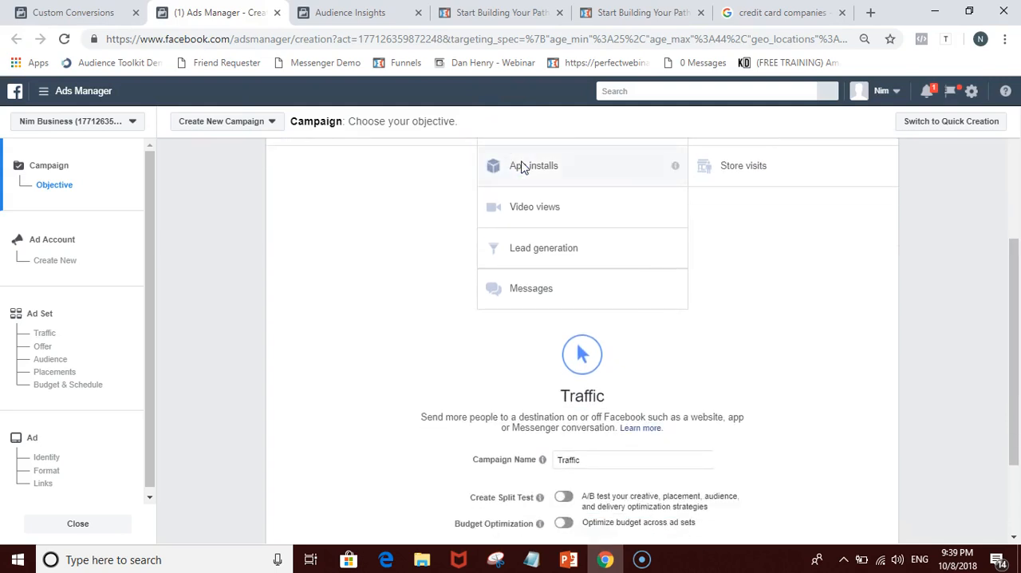
scroll(707, 283, "down", 2)
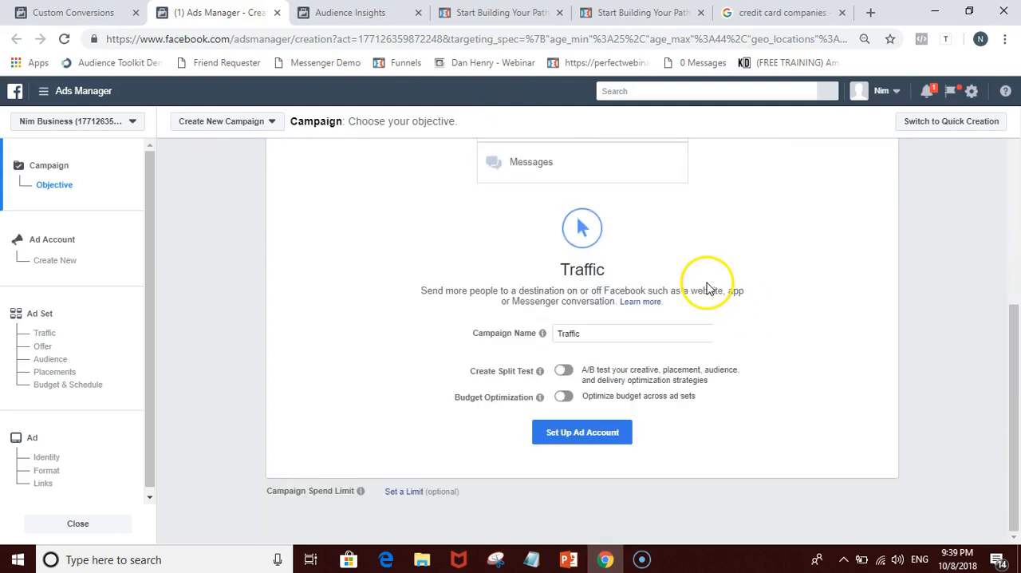
left_click(592, 336)
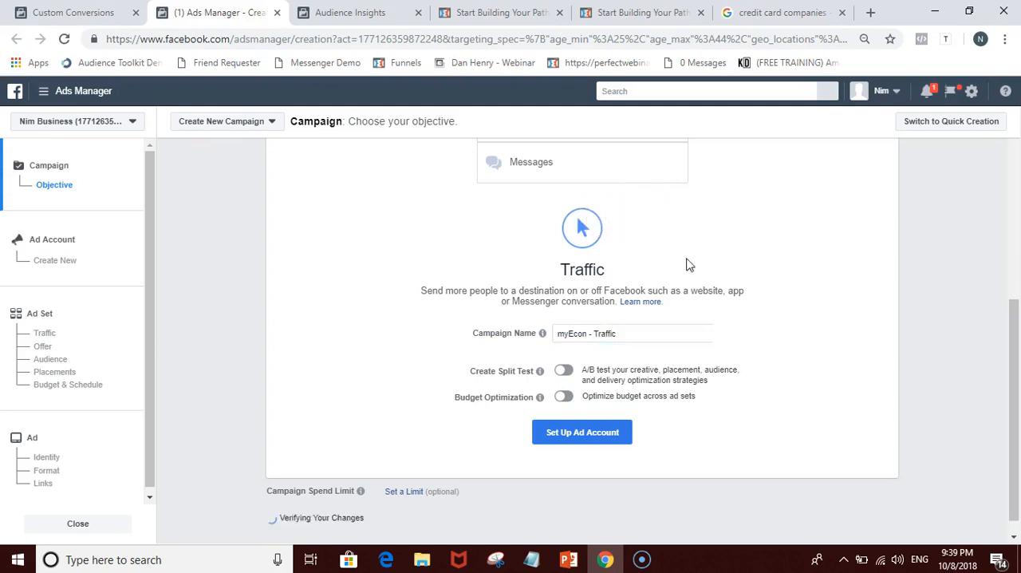
Step: Set up the ad account with its preset country, currency and time zone, and continue to the ad set
scroll(608, 218, "up", 5)
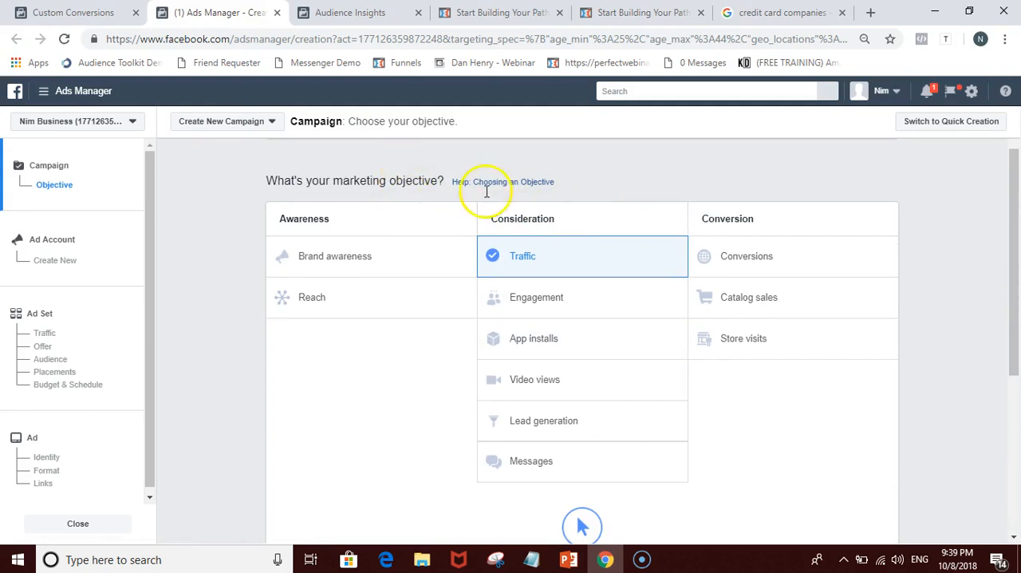
scroll(787, 383, "down", 3)
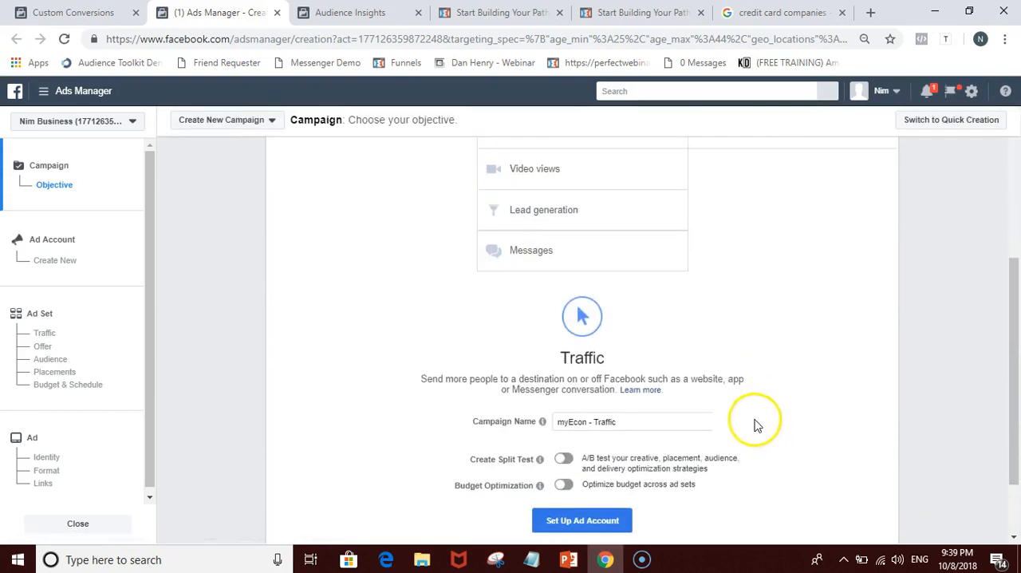
scroll(758, 425, "down", 1)
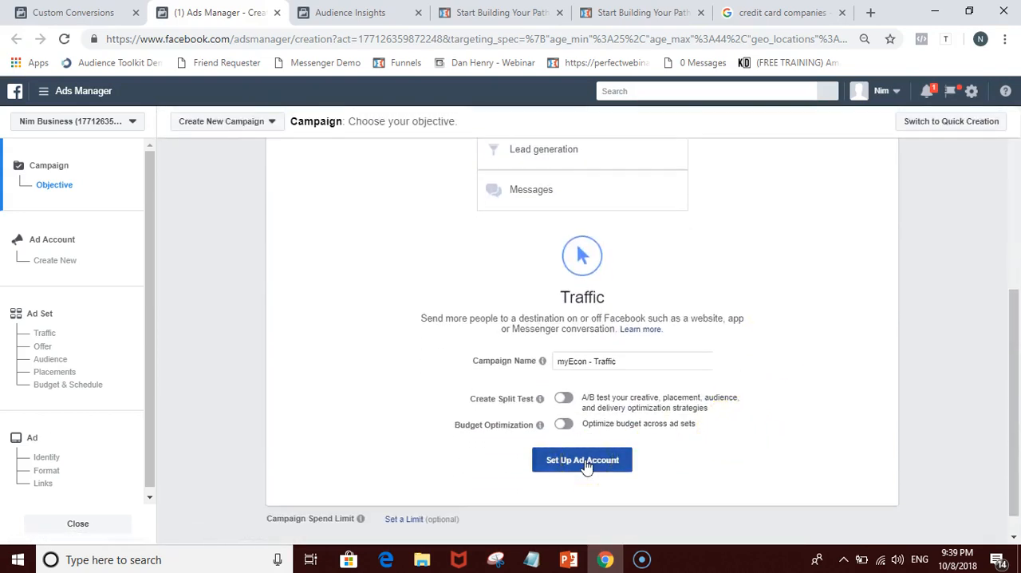
left_click(583, 460)
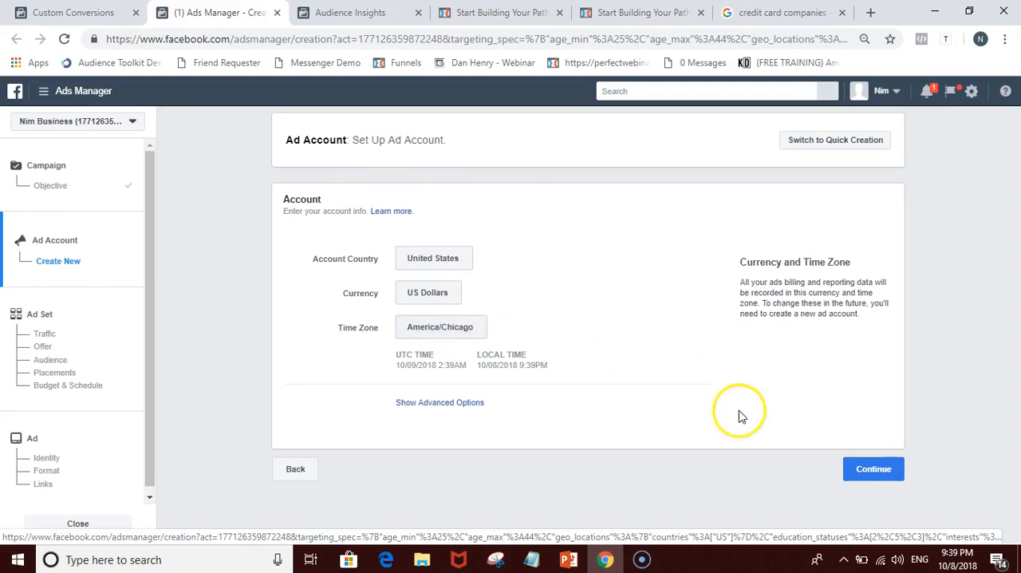
left_click(864, 470)
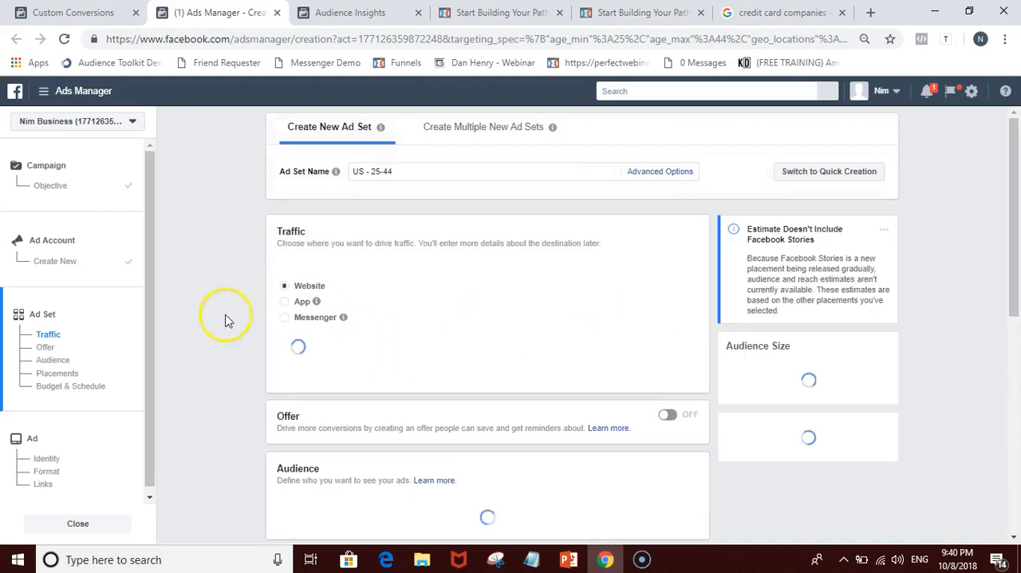
Step: Review the new ad set's traffic destination, detailed targeting, placements, and budget and schedule settings
scroll(242, 254, "down", 1)
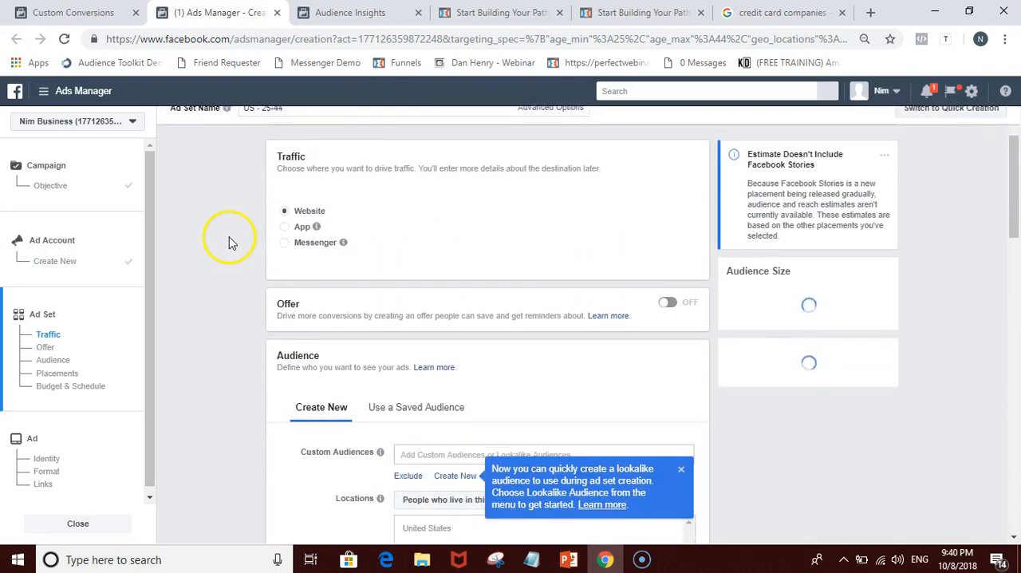
scroll(209, 220, "up", 1)
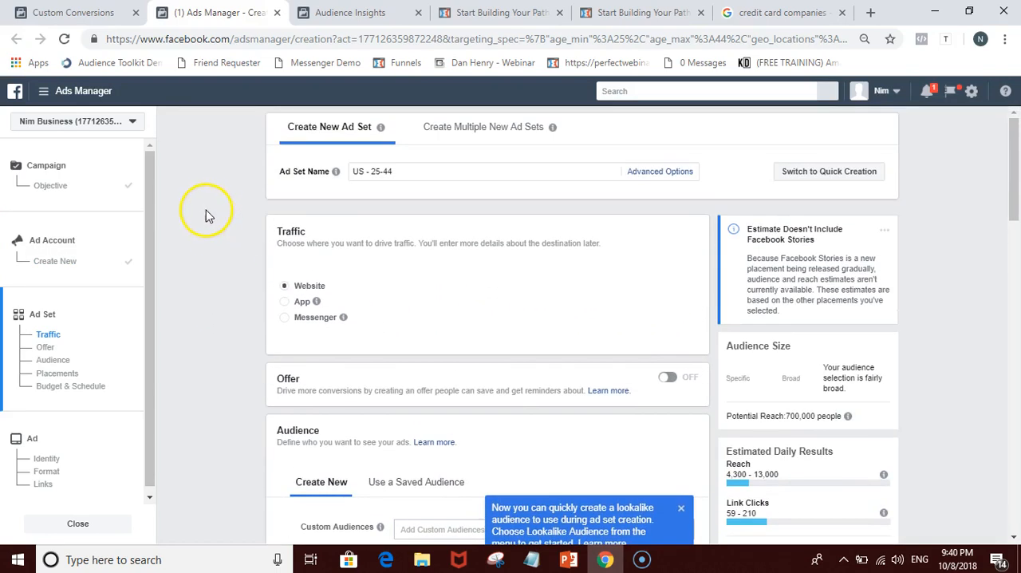
left_click_drag(223, 232, 306, 242)
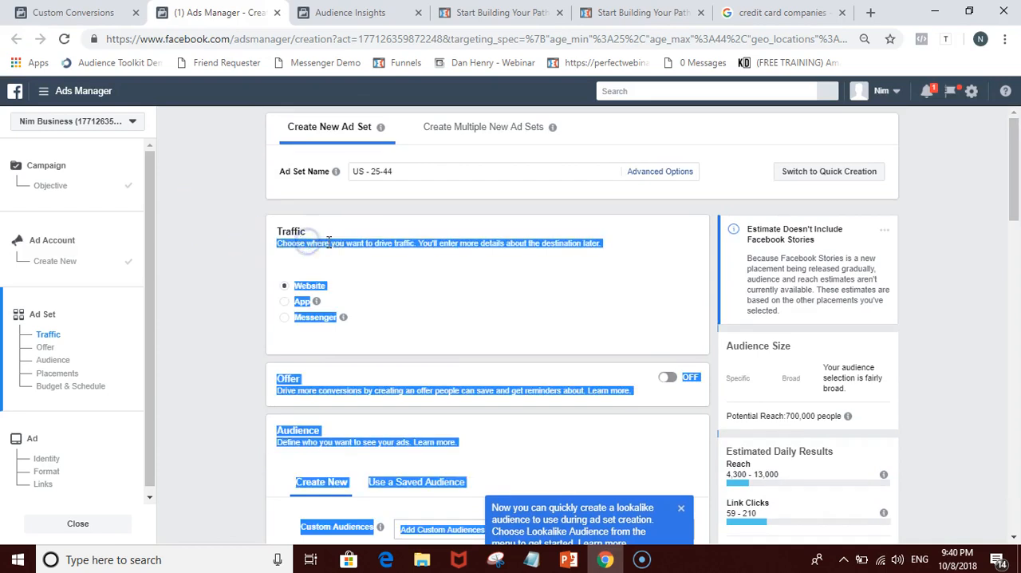
left_click(224, 332)
scroll(299, 429, "down", 8)
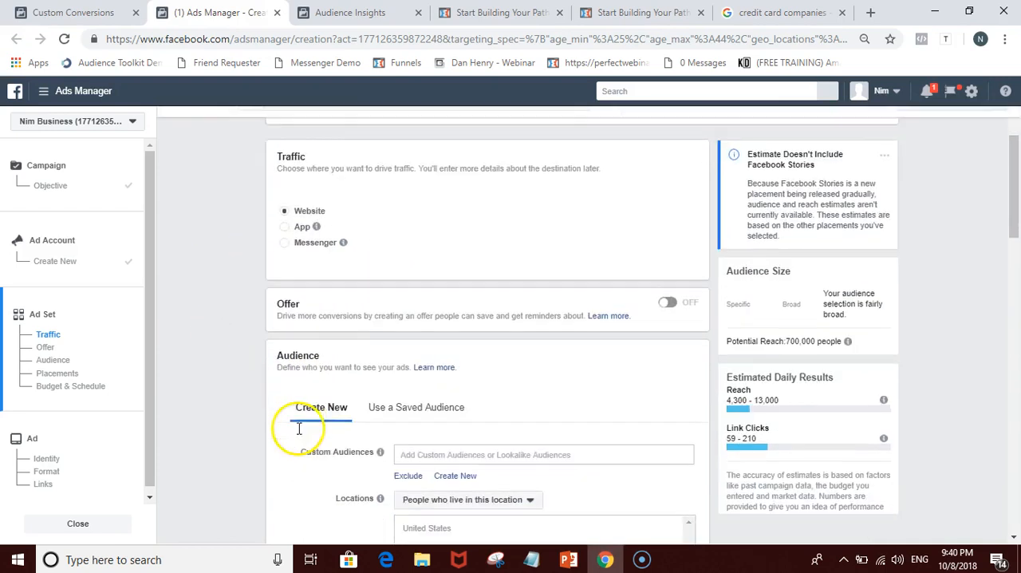
scroll(302, 413, "down", 5)
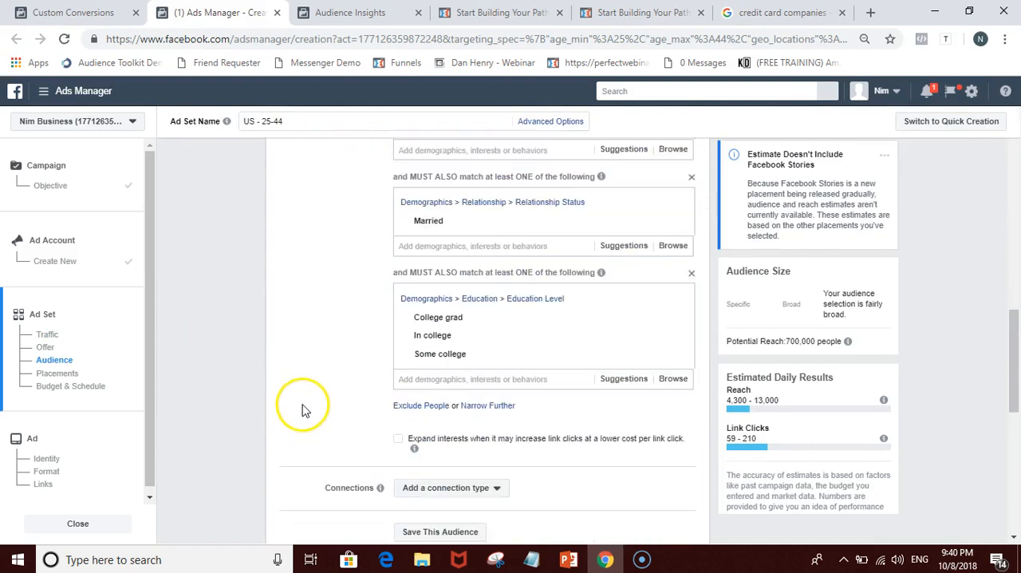
scroll(311, 339, "down", 2)
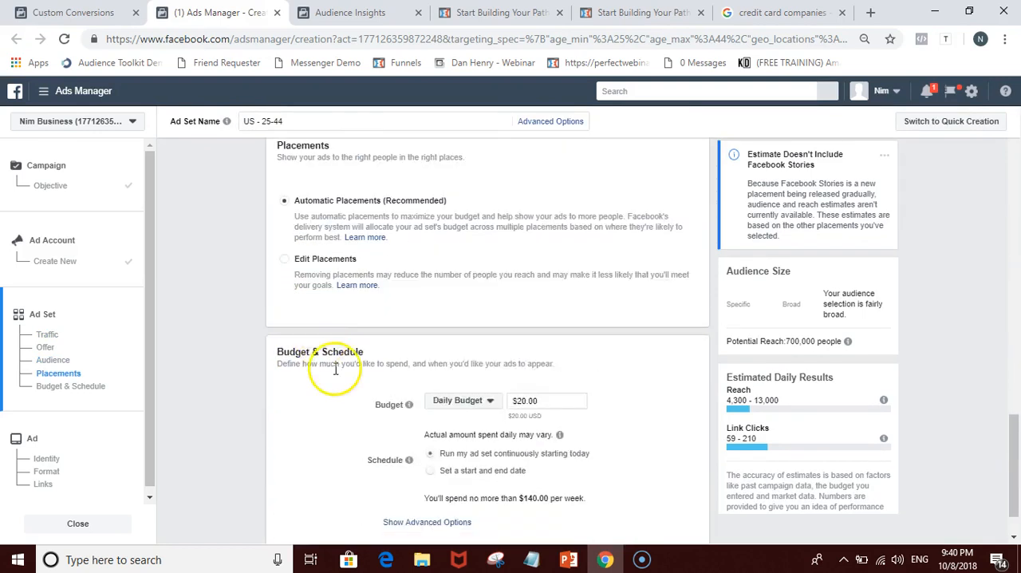
scroll(335, 359, "up", 3)
scroll(337, 379, "down", 4)
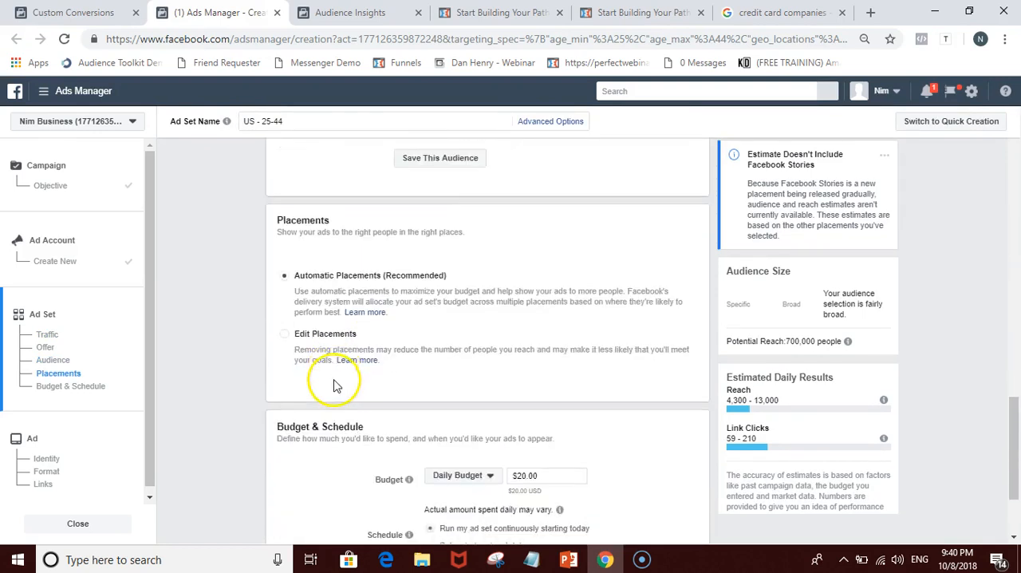
scroll(334, 383, "up", 4)
scroll(334, 383, "up", 15)
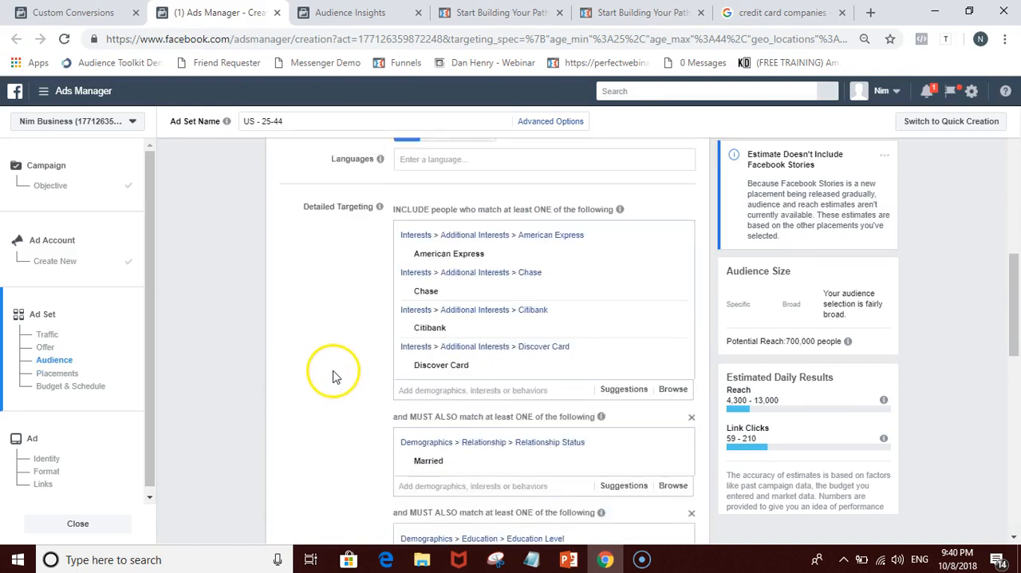
scroll(336, 375, "up", 2)
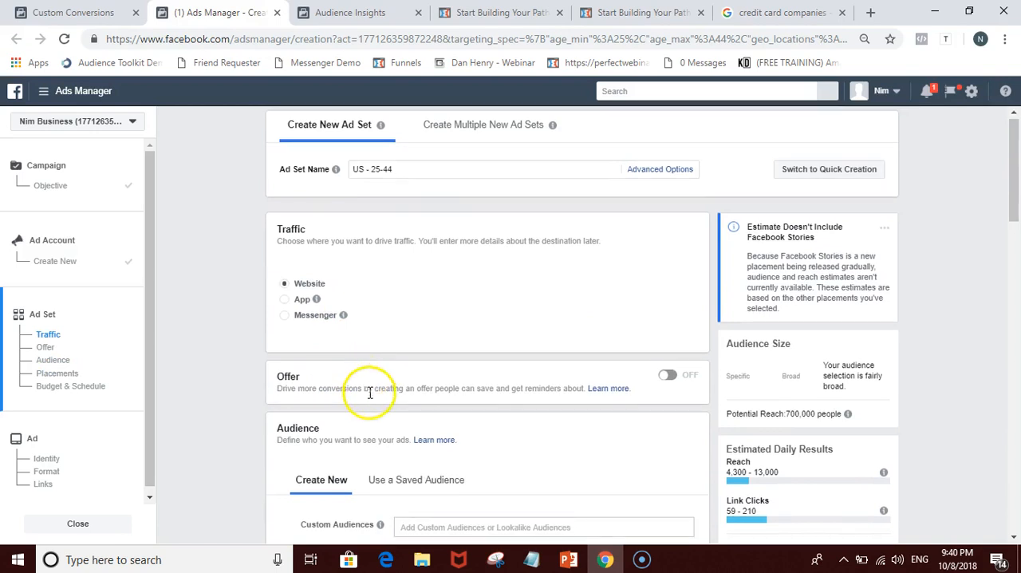
Step: Apply the saved audience "myEcon -2" to the ad set
scroll(359, 391, "down", 2)
scroll(295, 375, "down", 8)
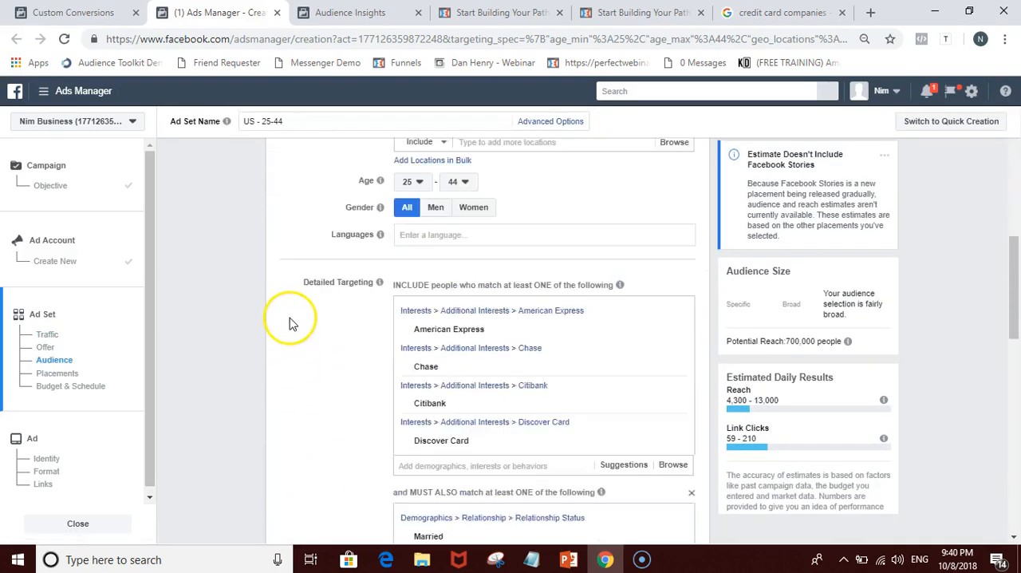
scroll(342, 325, "up", 4)
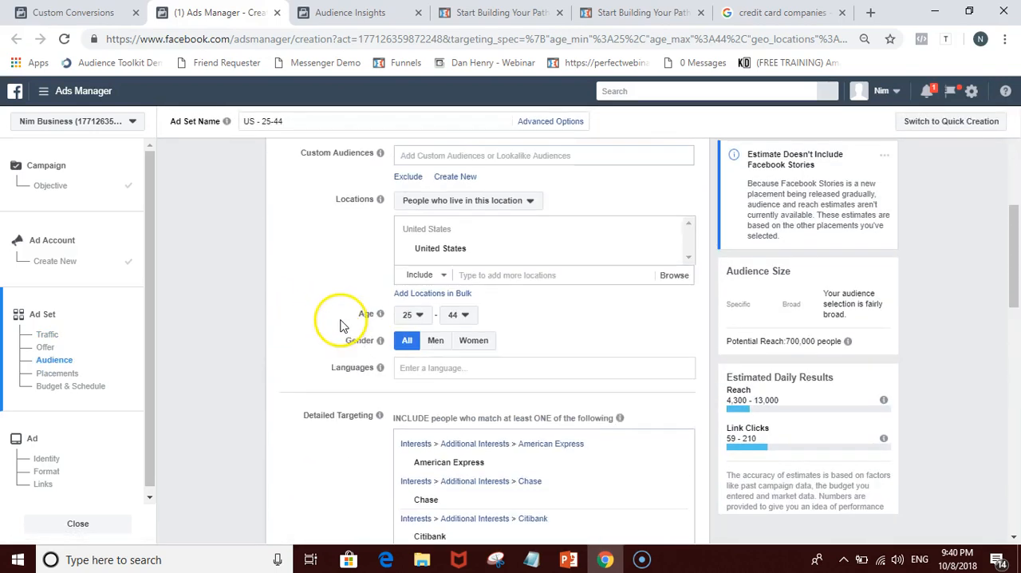
scroll(341, 325, "up", 2)
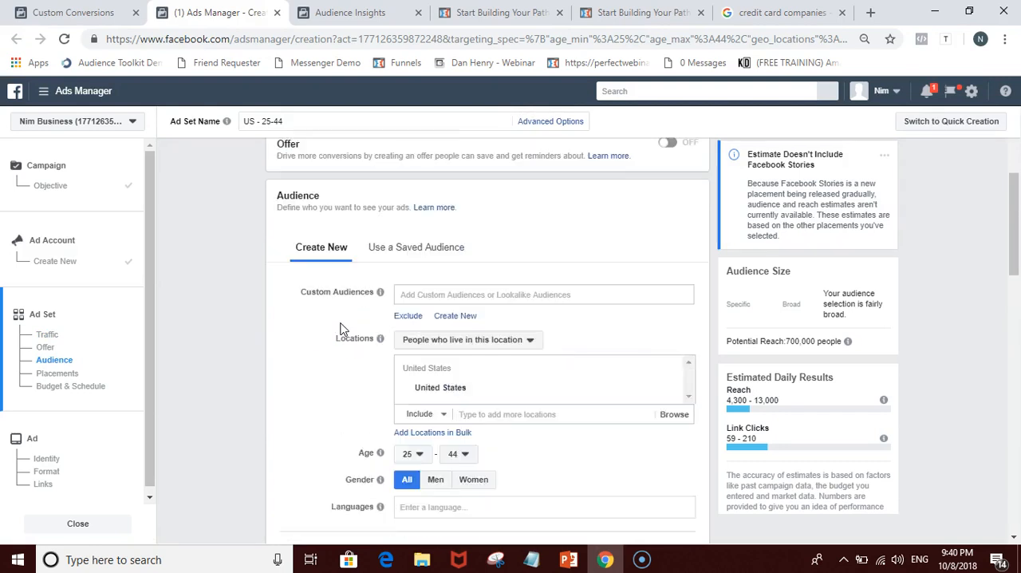
left_click(391, 264)
mouse_move(397, 341)
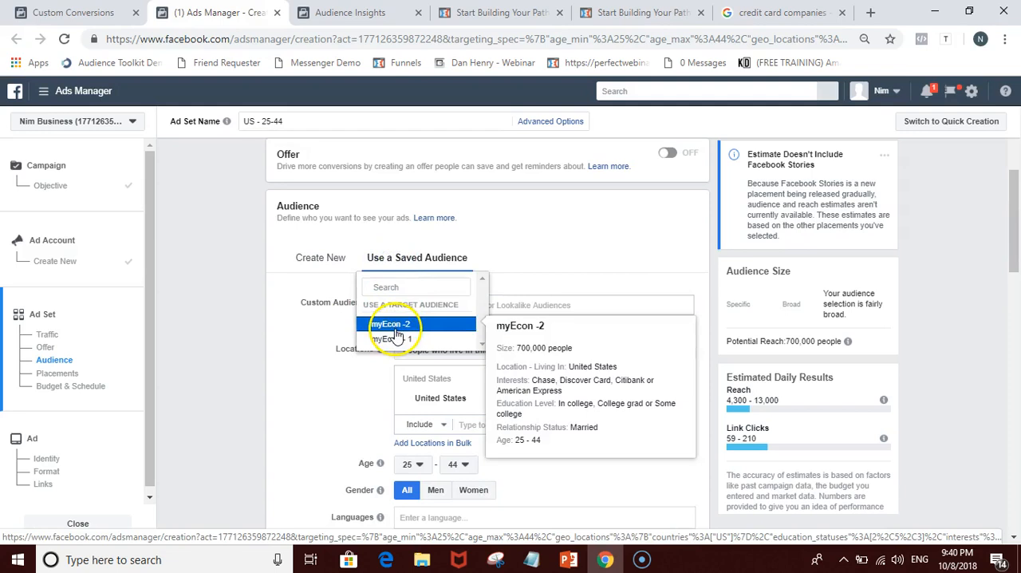
left_click(391, 324)
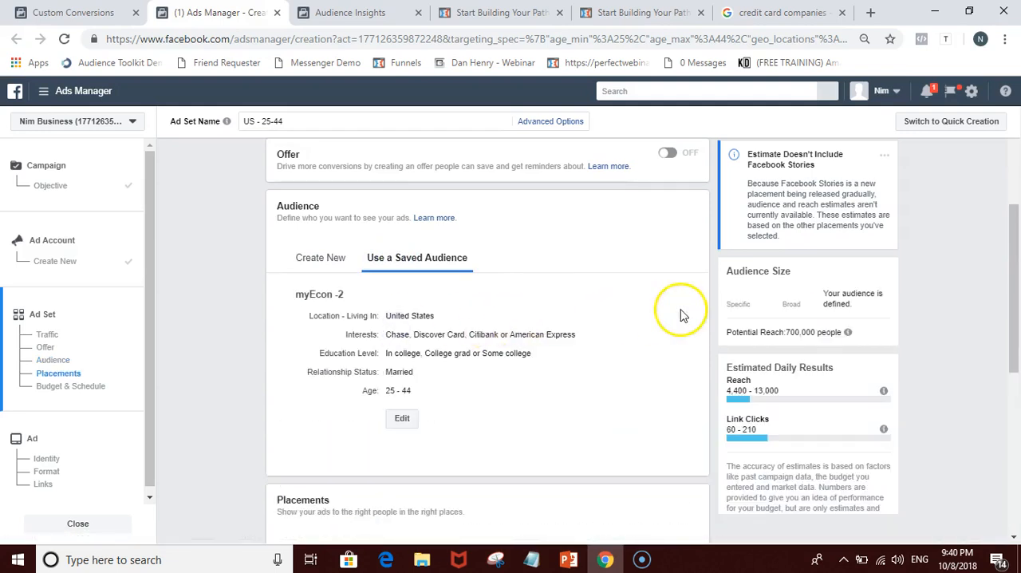
Step: Examine the saved audience's details against its audience size, potential reach and estimated daily results
scroll(707, 281, "up", 1)
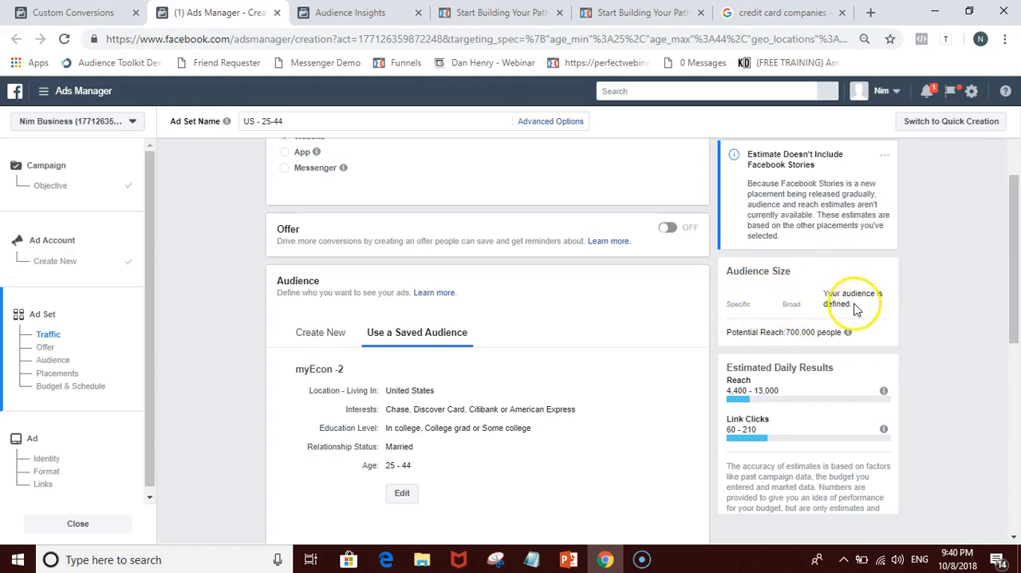
left_click_drag(856, 309, 827, 295)
left_click(914, 306)
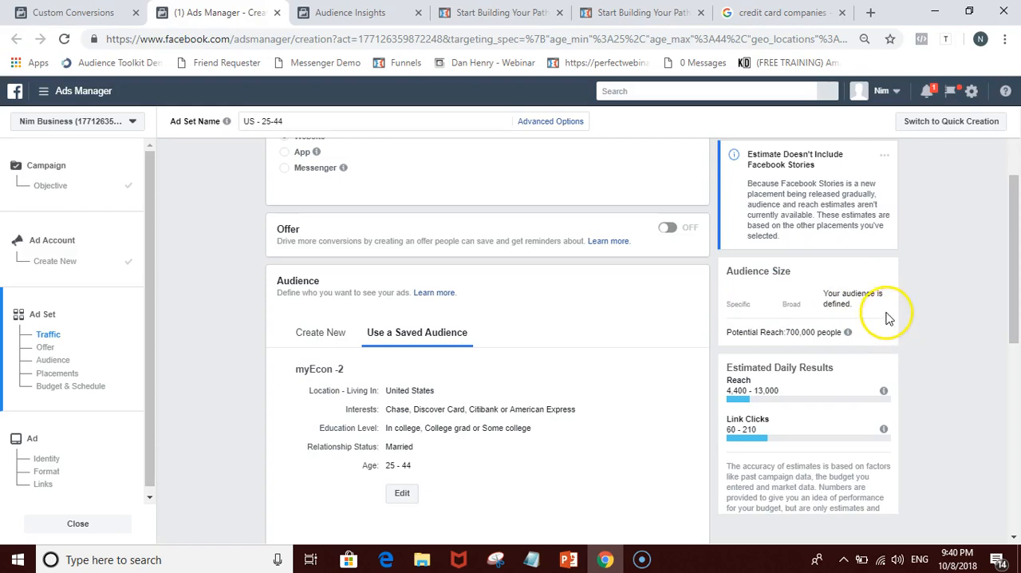
scroll(898, 315, "down", 1)
scroll(433, 445, "down", 1)
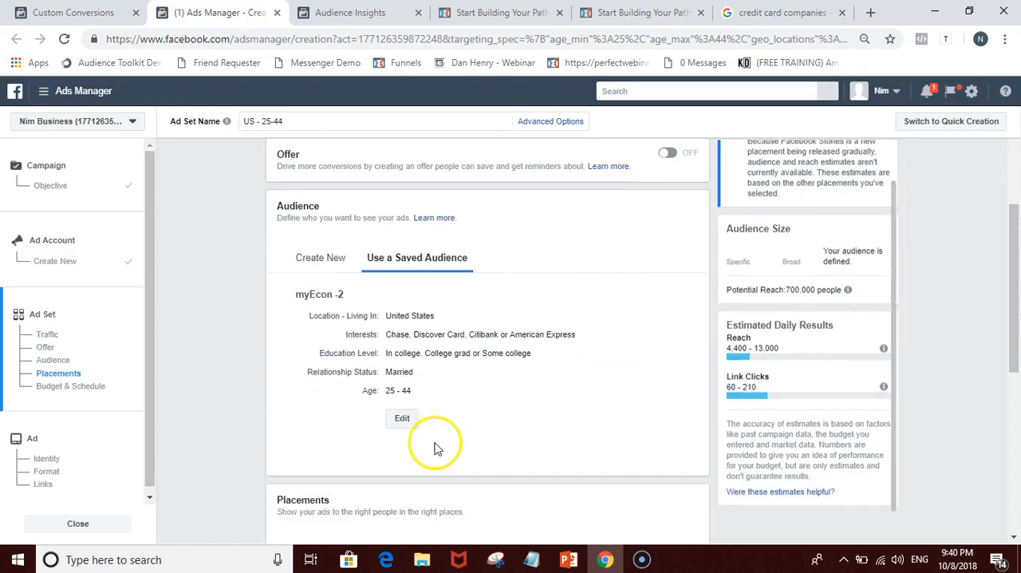
scroll(844, 276, "up", 1)
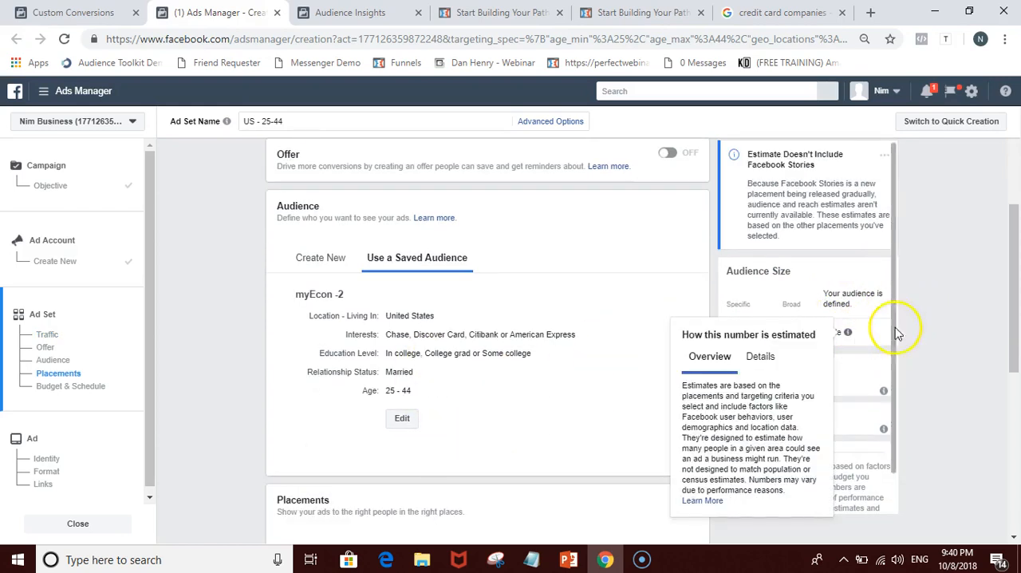
scroll(937, 295, "up", 1)
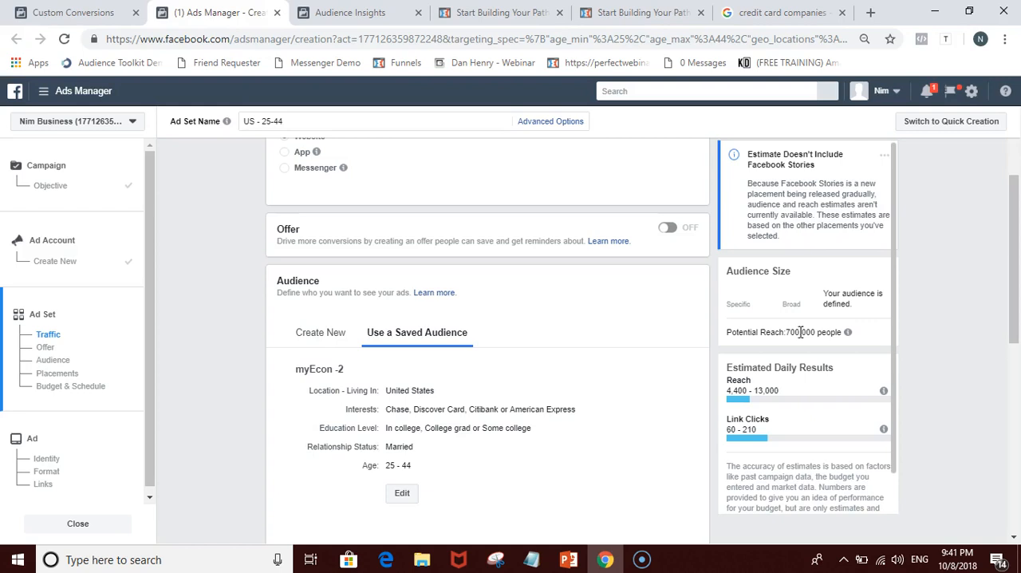
Step: Switch the ad set to Edit Placements and look through the Facebook, Instagram, Audience Network and Messenger placements
scroll(673, 403, "down", 4)
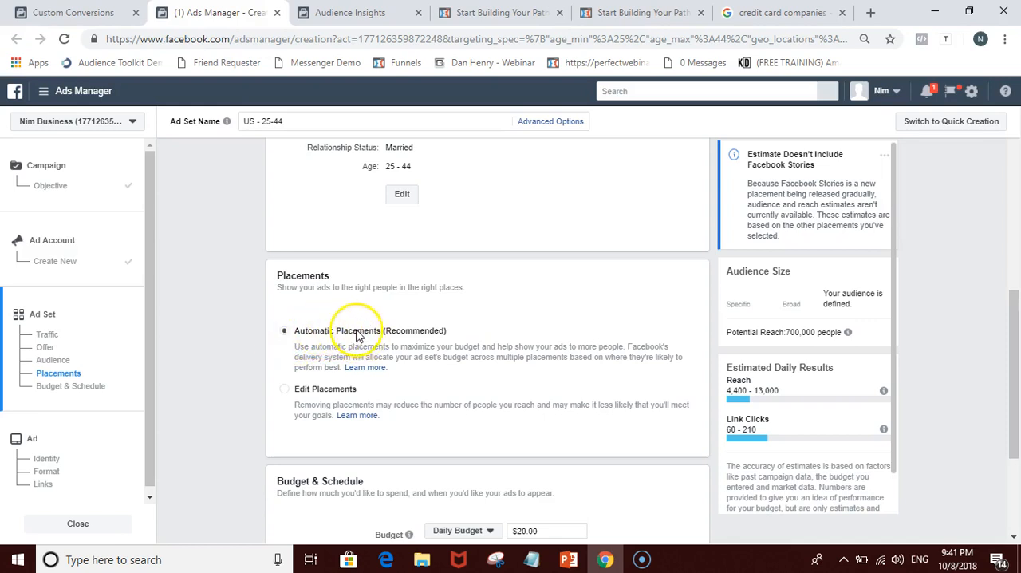
left_click(285, 391)
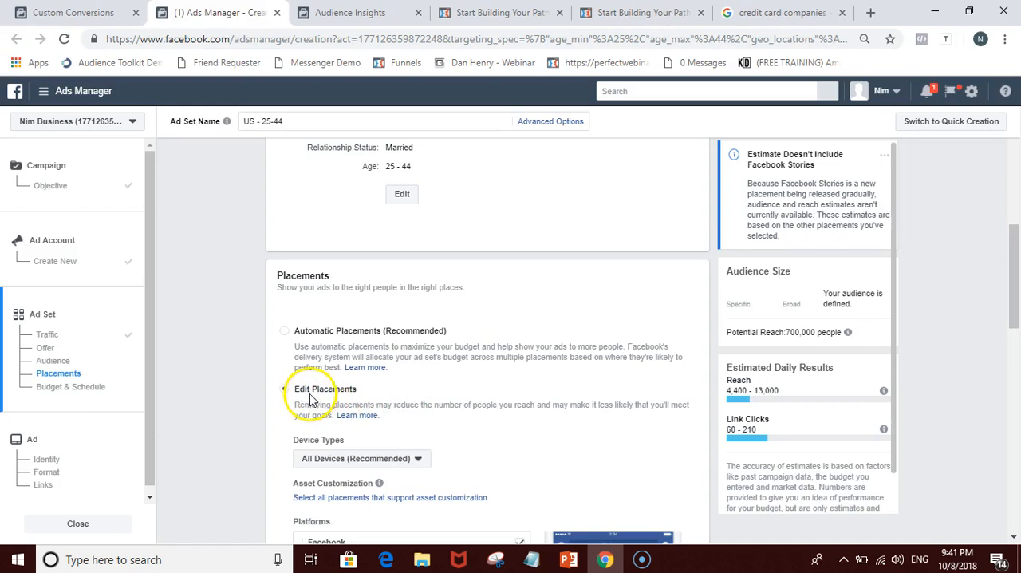
scroll(312, 397, "down", 2)
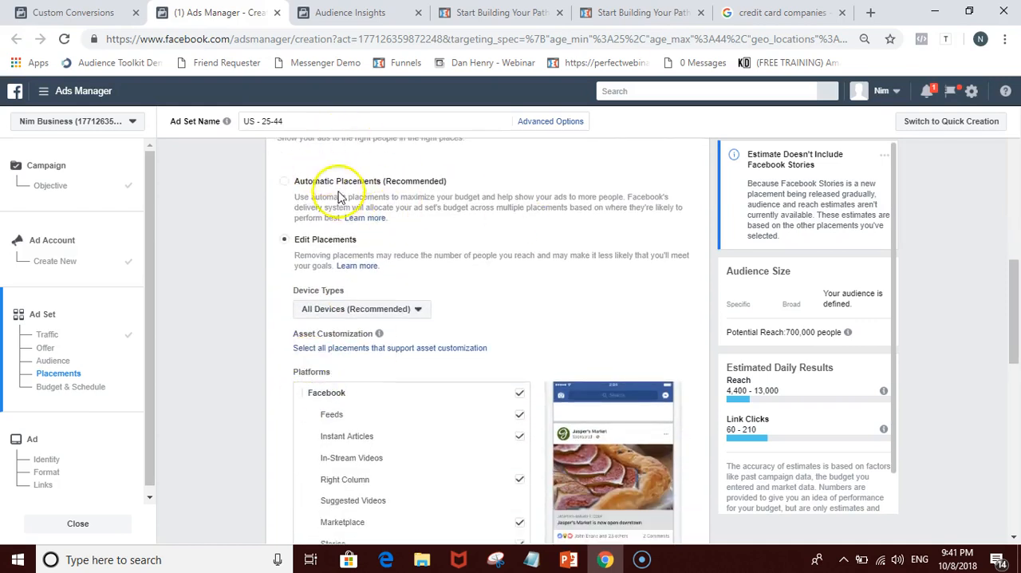
scroll(375, 206, "down", 1)
scroll(439, 148, "down", 3)
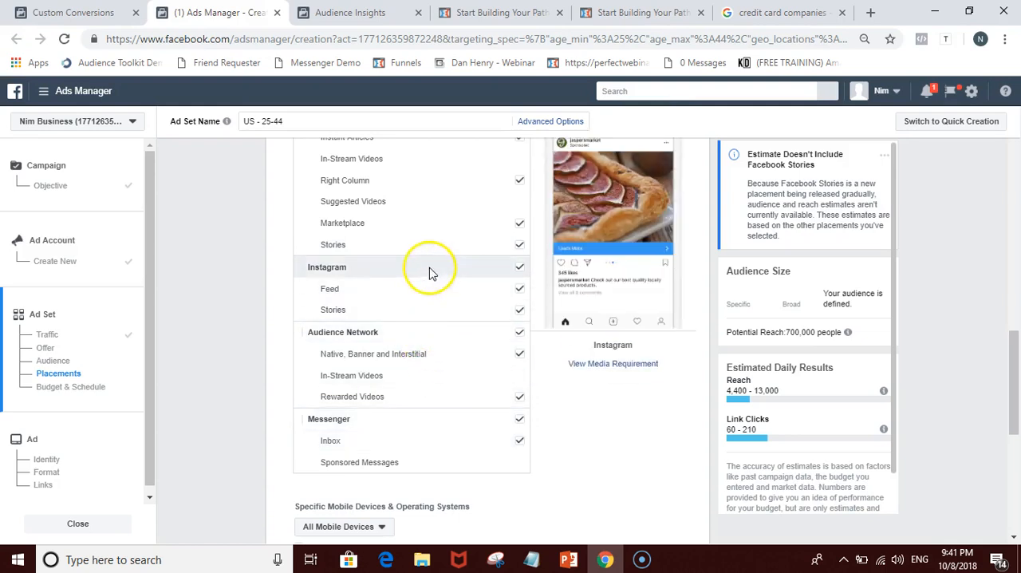
scroll(428, 271, "up", 2)
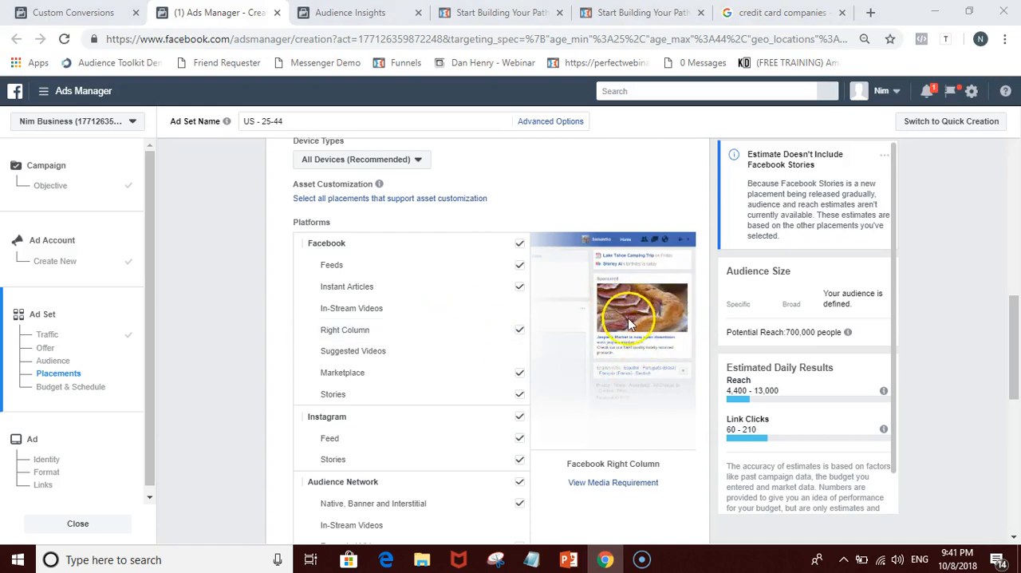
scroll(615, 362, "down", 1)
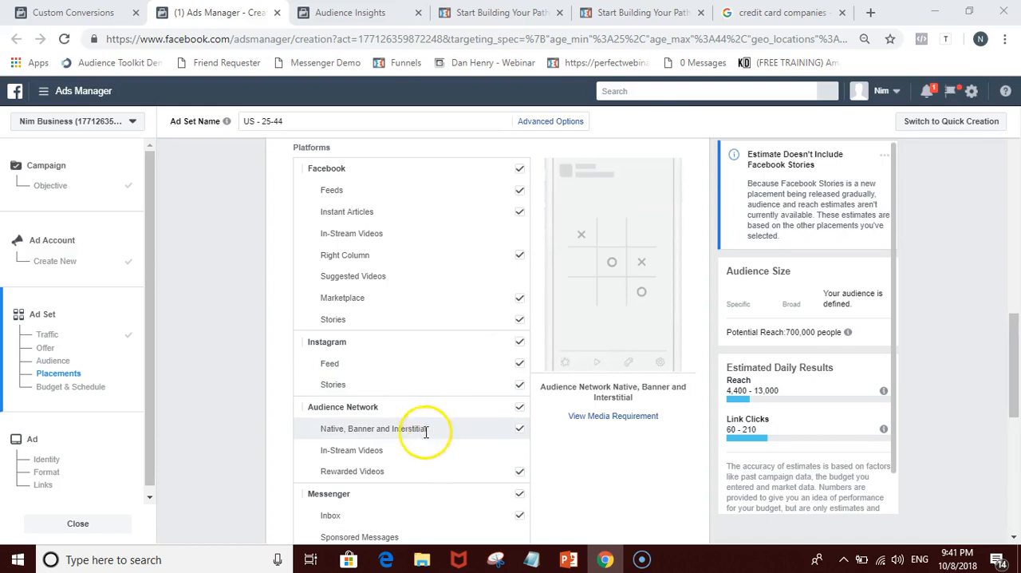
scroll(433, 514, "down", 1)
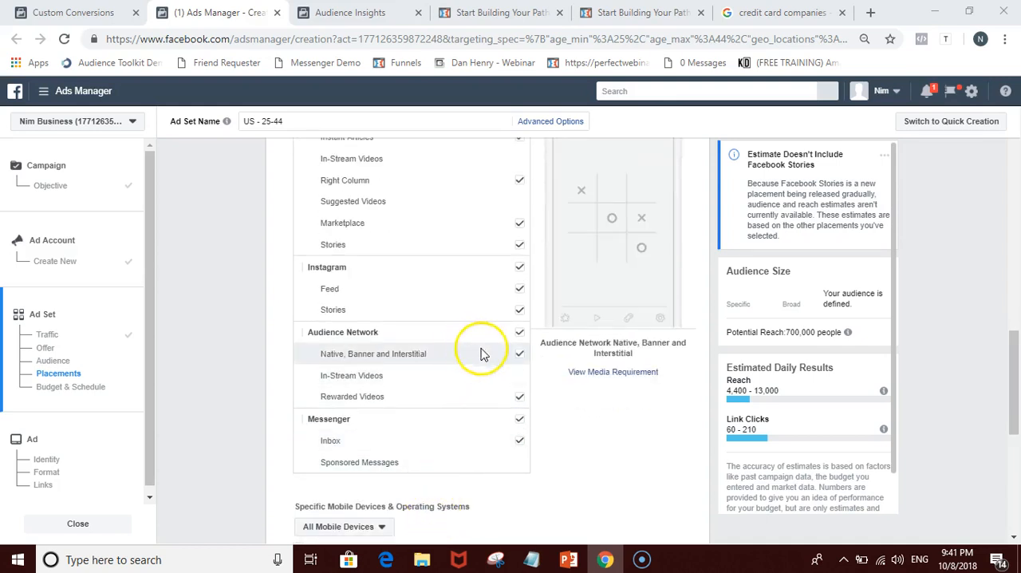
scroll(513, 347, "up", 1)
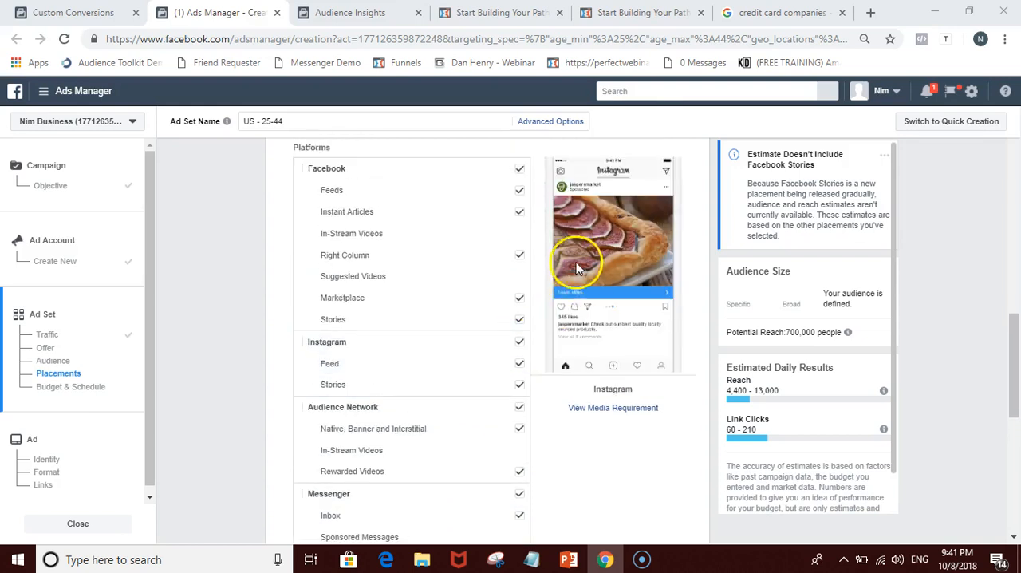
Step: Remove all Facebook, Instagram and Audience Network placements, and select Facebook Feeds alongside the Messenger Inbox placement
left_click(522, 170)
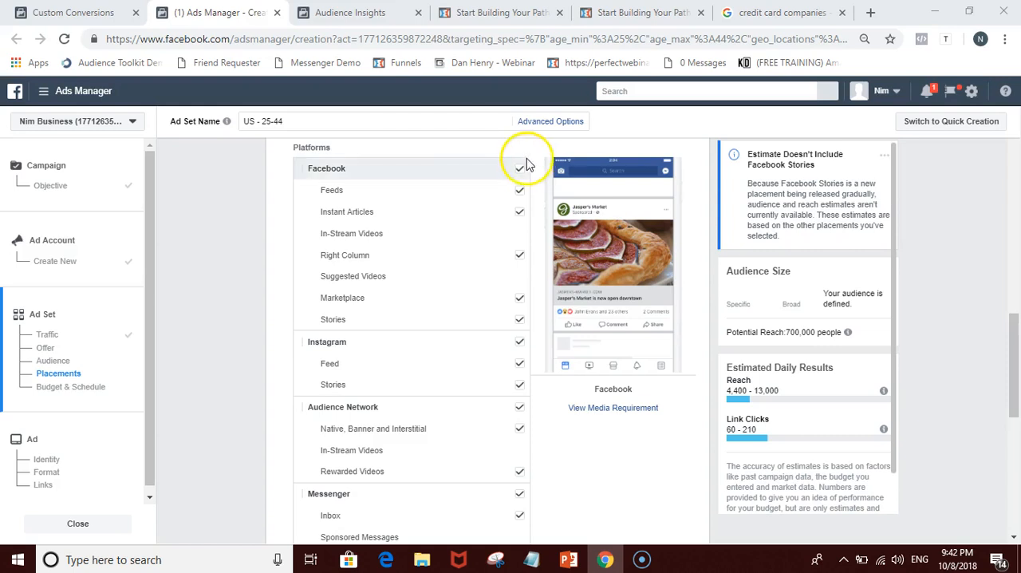
left_click(521, 170)
left_click(520, 375)
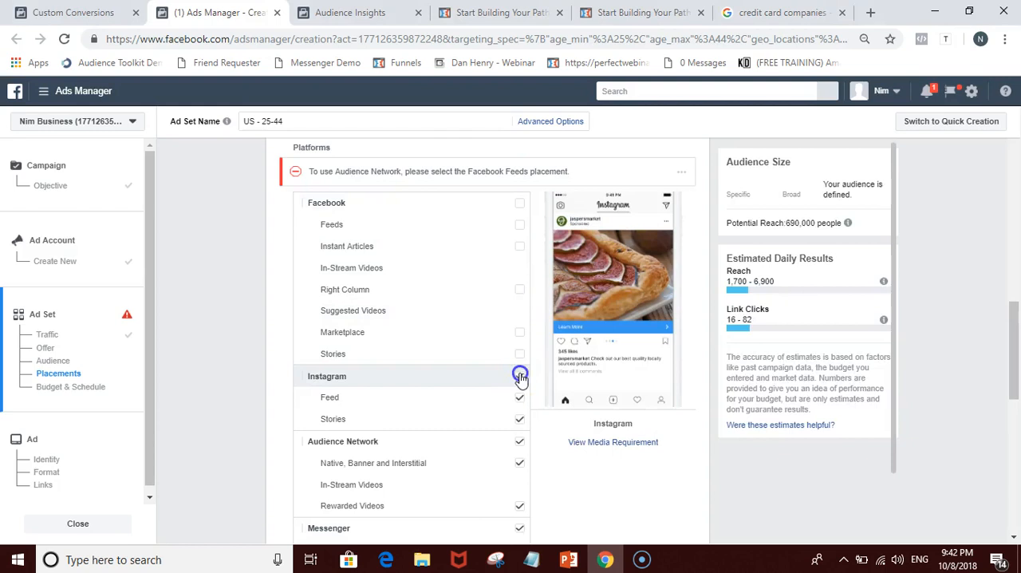
scroll(524, 319, "down", 1)
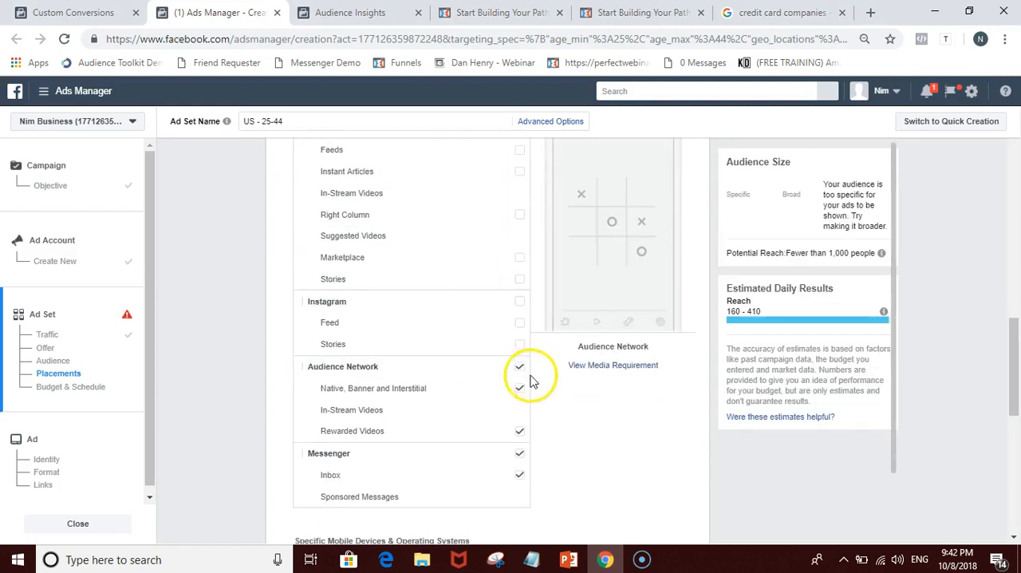
left_click(522, 366)
left_click(523, 453)
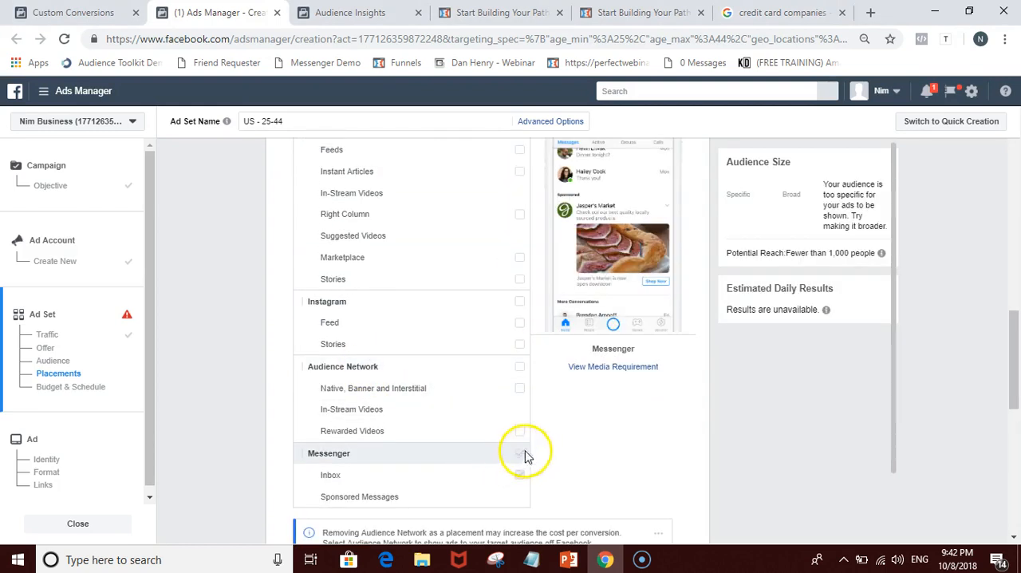
scroll(556, 436, "up", 2)
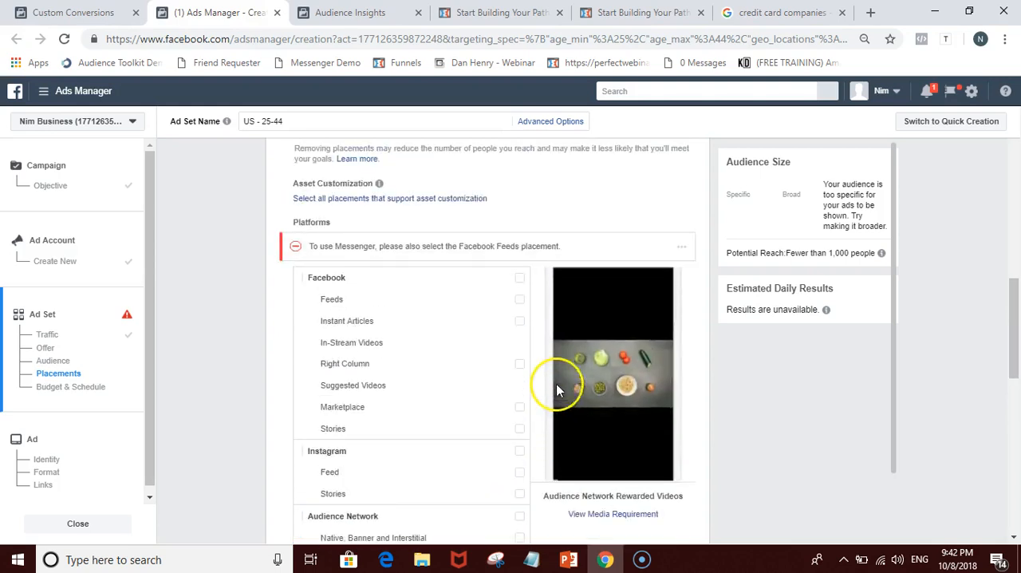
left_click(520, 300)
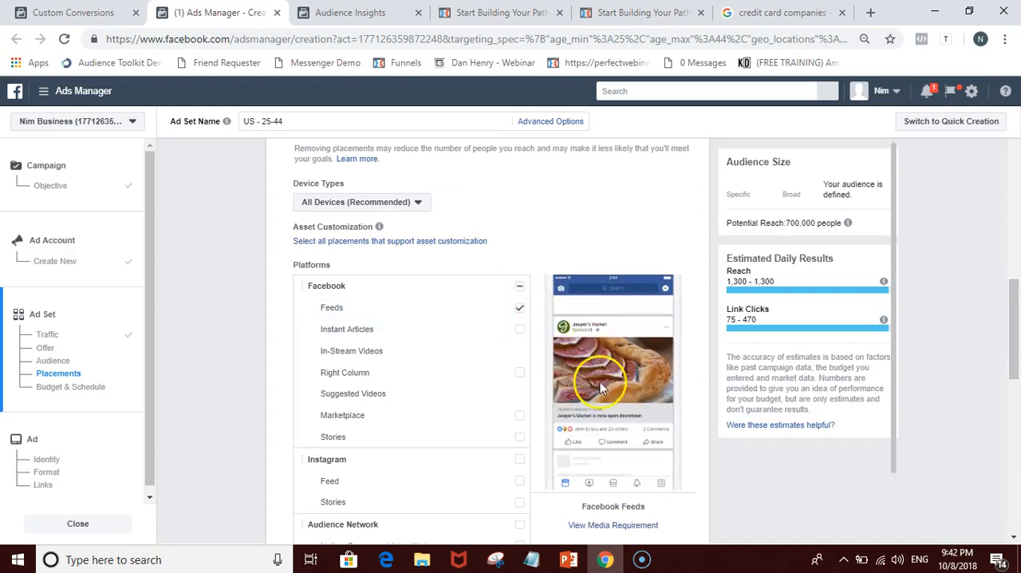
Step: Review the previews of the Facebook Feeds, Messenger Inbox and Sponsored Messages placements
scroll(548, 324, "down", 2)
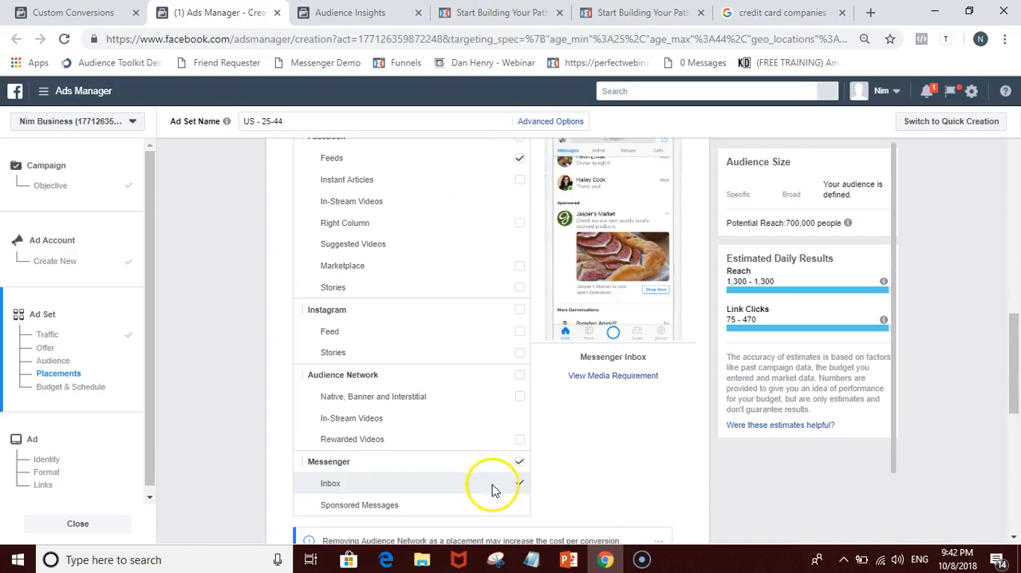
scroll(695, 358, "up", 1)
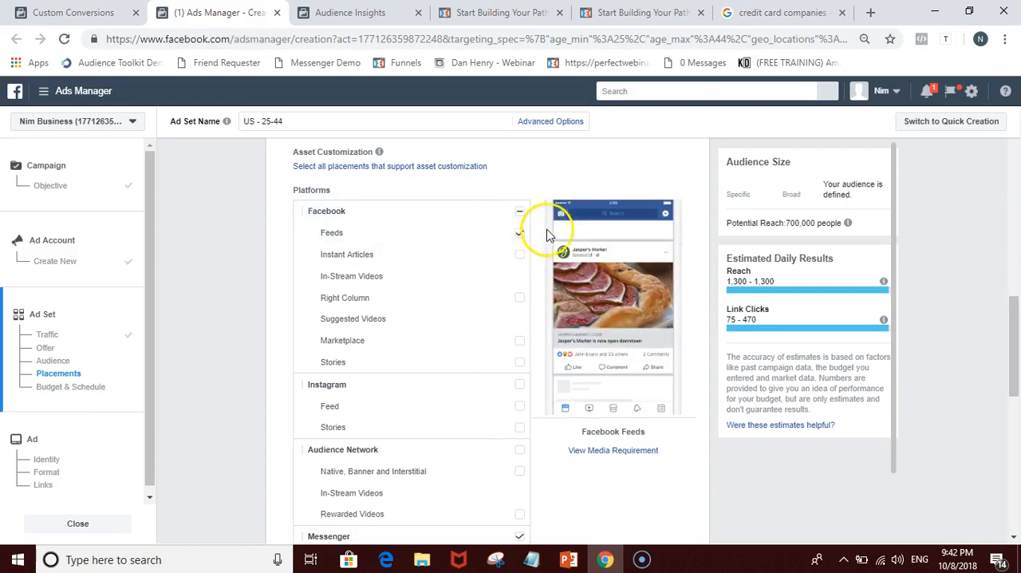
scroll(598, 311, "down", 2)
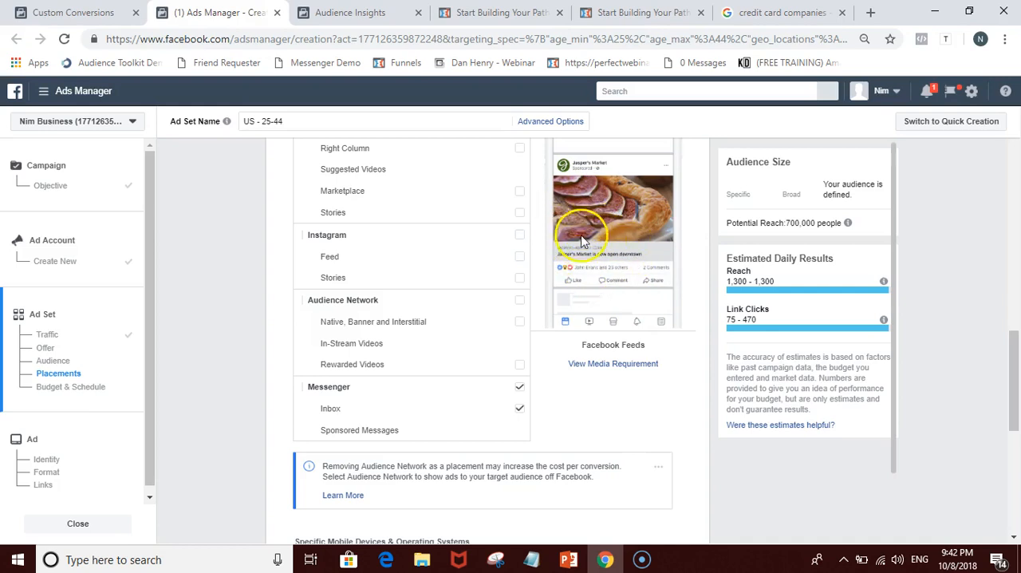
scroll(582, 266, "up", 1)
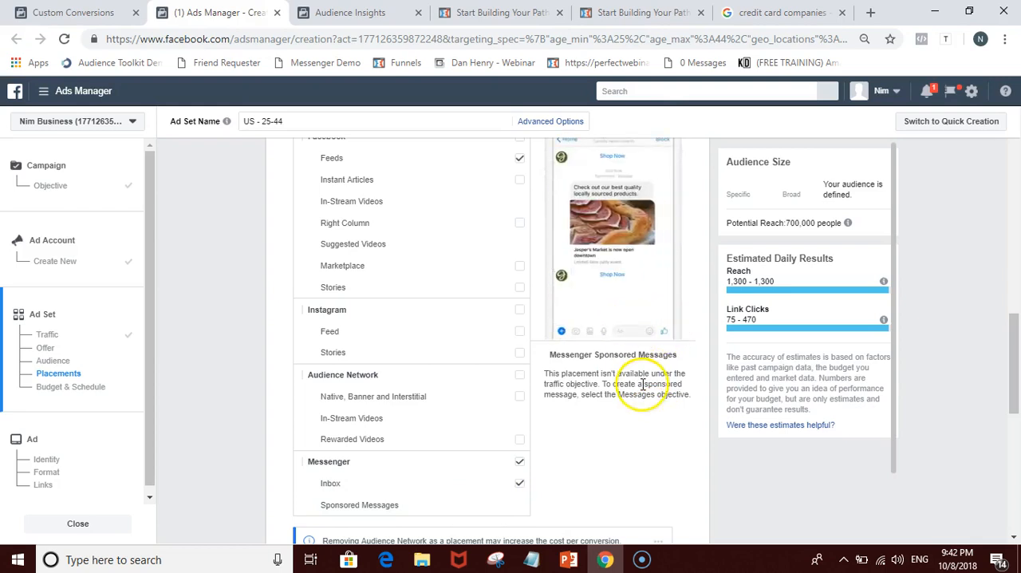
scroll(643, 385, "up", 1)
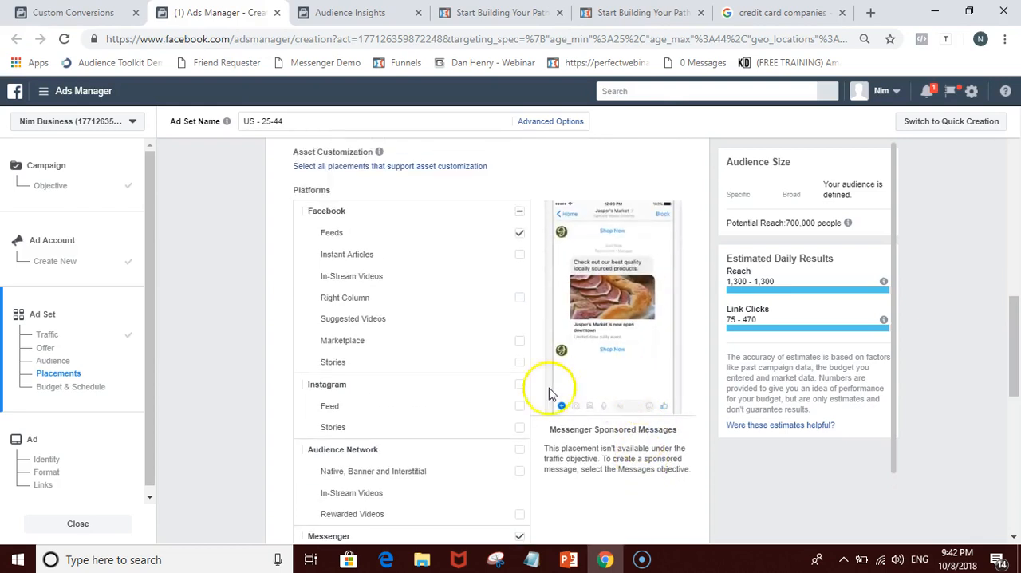
Step: Try adding the Instagram Feed placement to the ad set
left_click(519, 413)
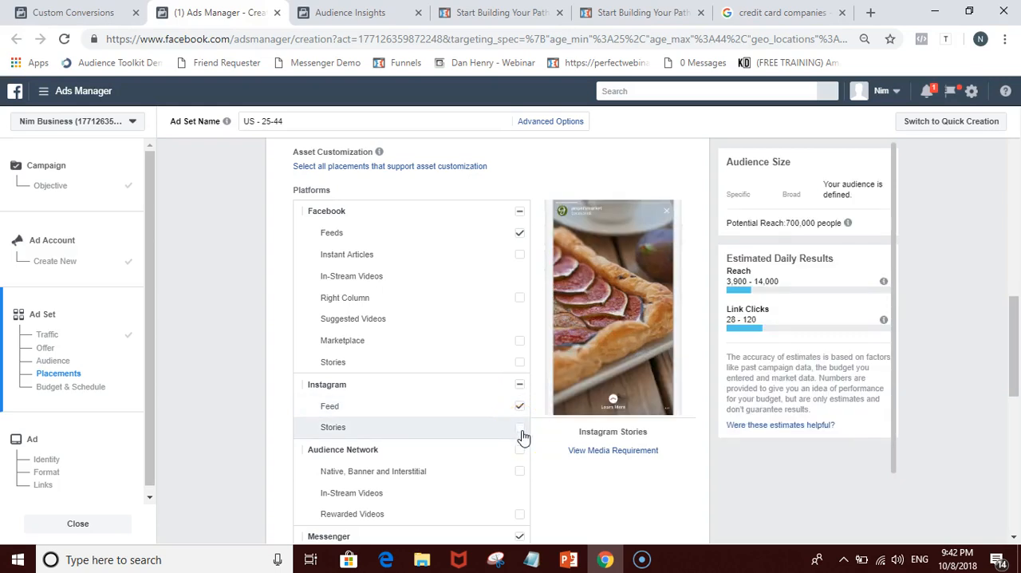
left_click(520, 409)
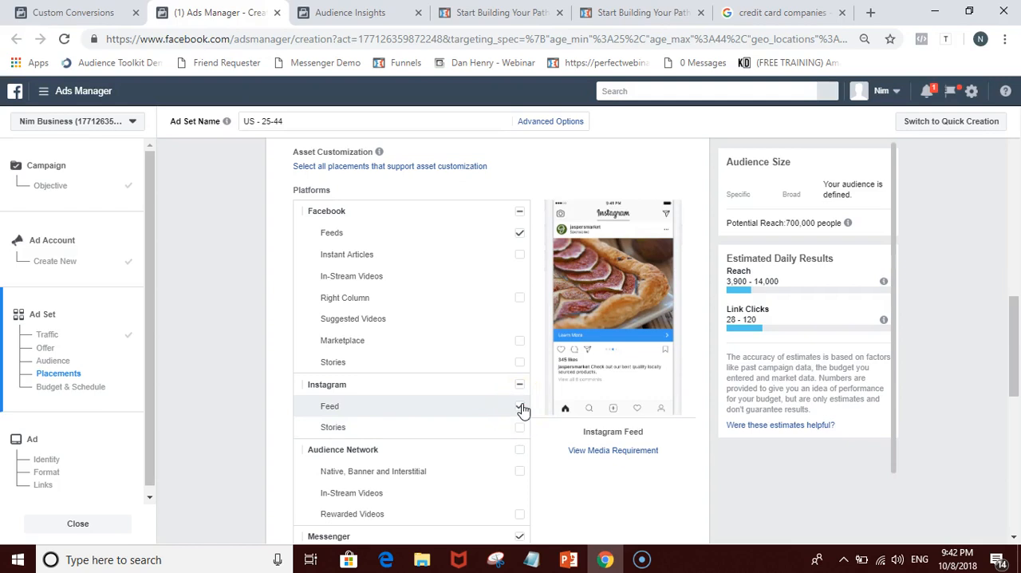
left_click(520, 408)
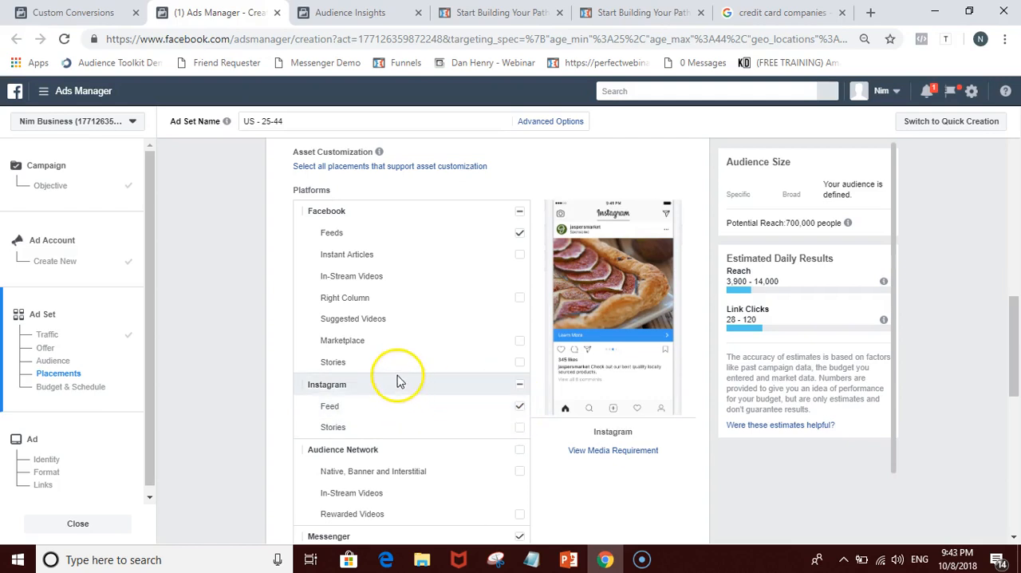
left_click(520, 409)
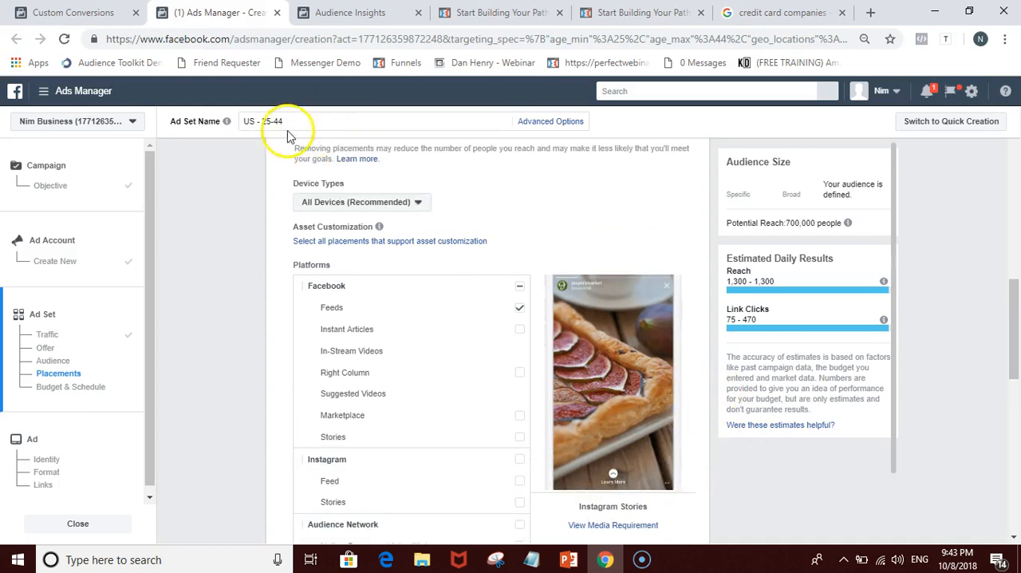
Step: Check the device activity on the Most Important Keys slide in PowerPoint and return to Ads Manager in Chrome
left_click(339, 206)
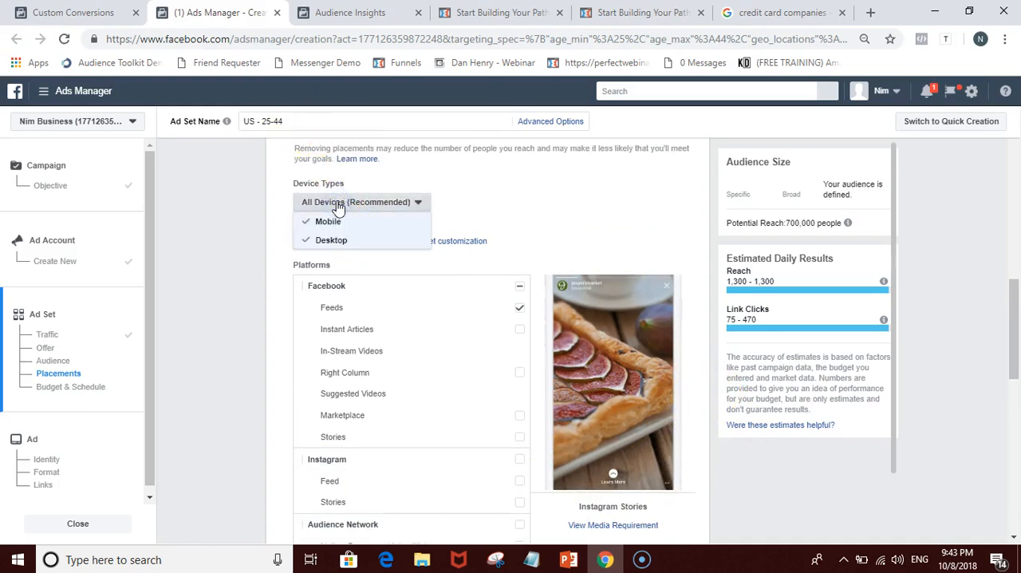
left_click(568, 560)
left_click(84, 475)
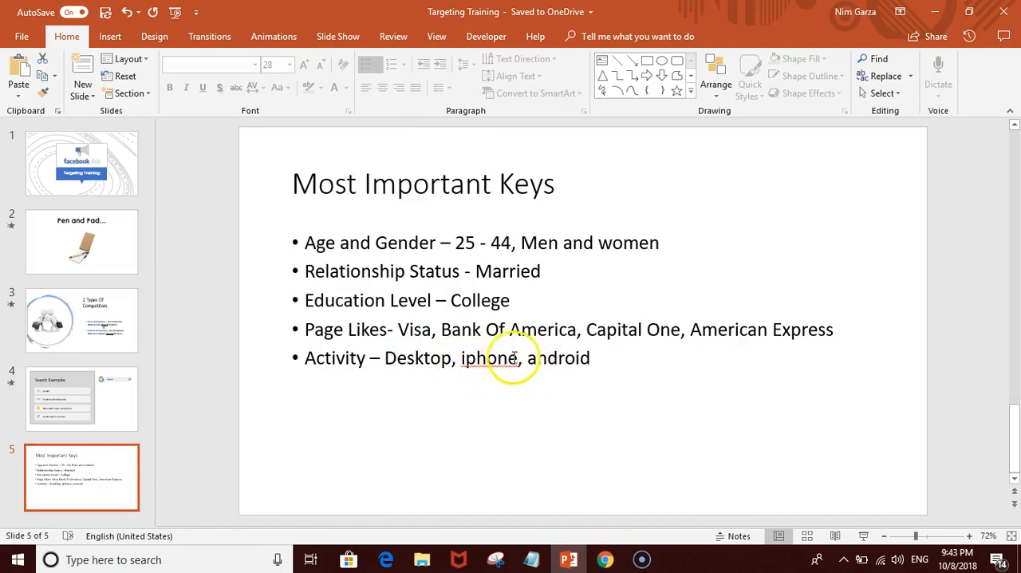
left_click(605, 560)
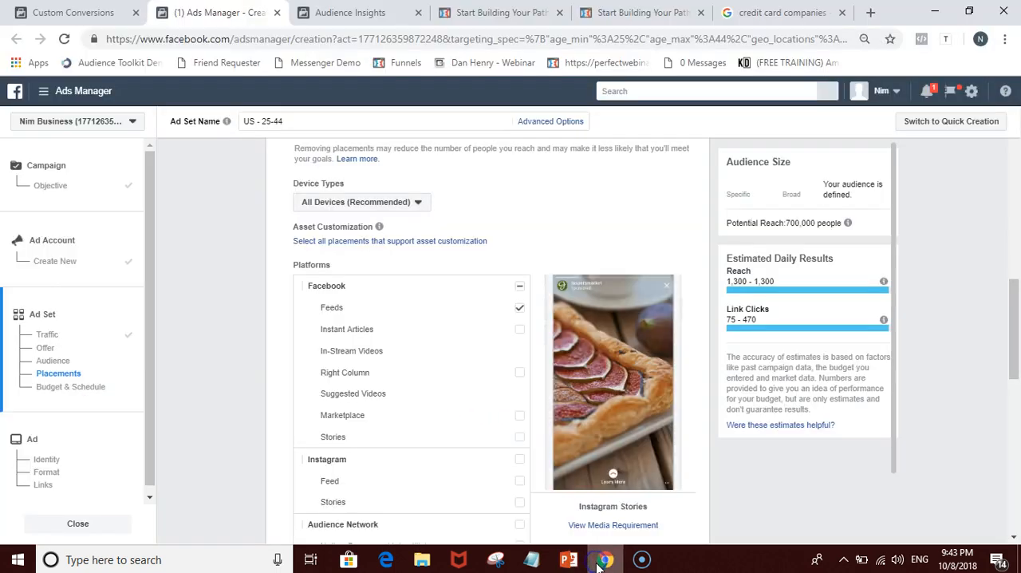
Step: Check which specific mobile device and operating system options are available for the ad set's placements
scroll(206, 264, "down", 1)
scroll(206, 265, "down", 6)
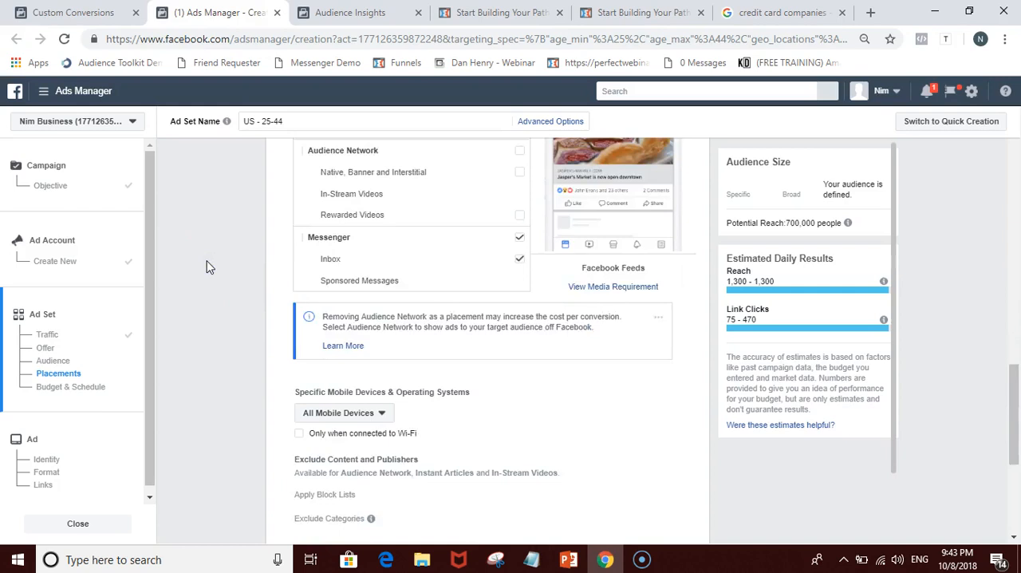
left_click(356, 264)
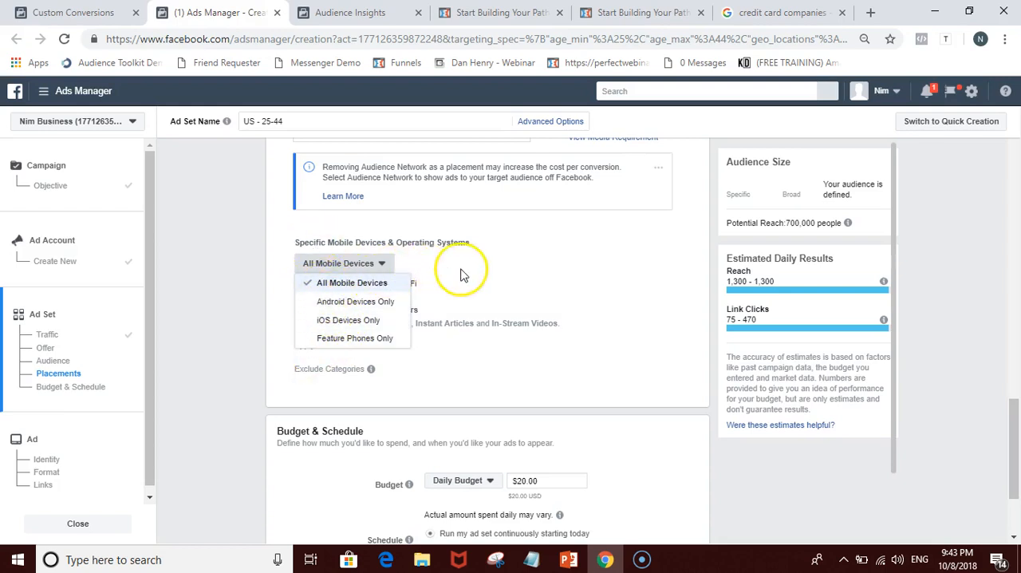
left_click(427, 268)
Step: Review the ad set's platform placements, device types, saved audience and traffic destination settings
scroll(369, 264, "up", 6)
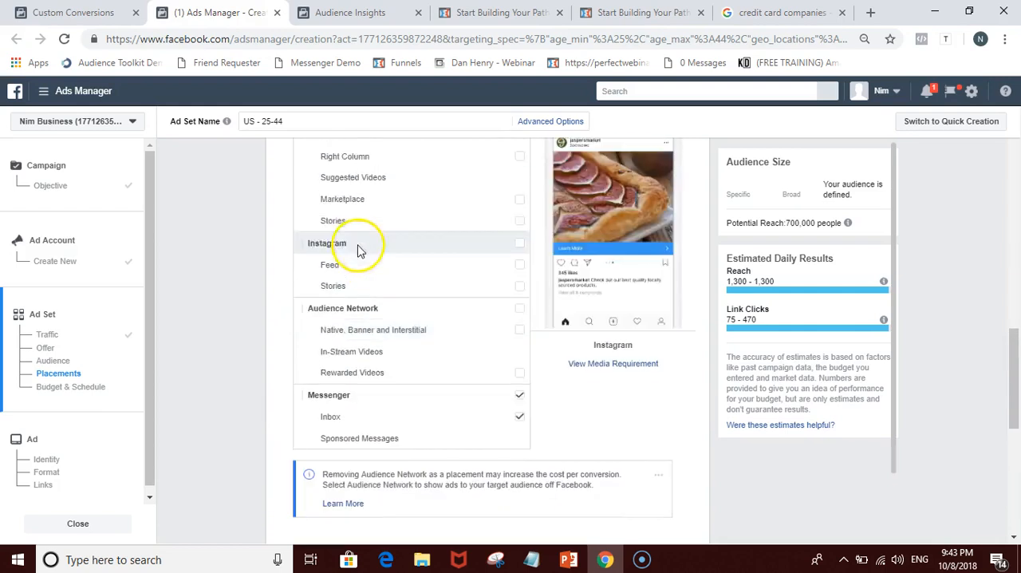
double_click(347, 213)
left_click(346, 203)
left_click(344, 202)
left_click(506, 209)
scroll(478, 200, "down", 2)
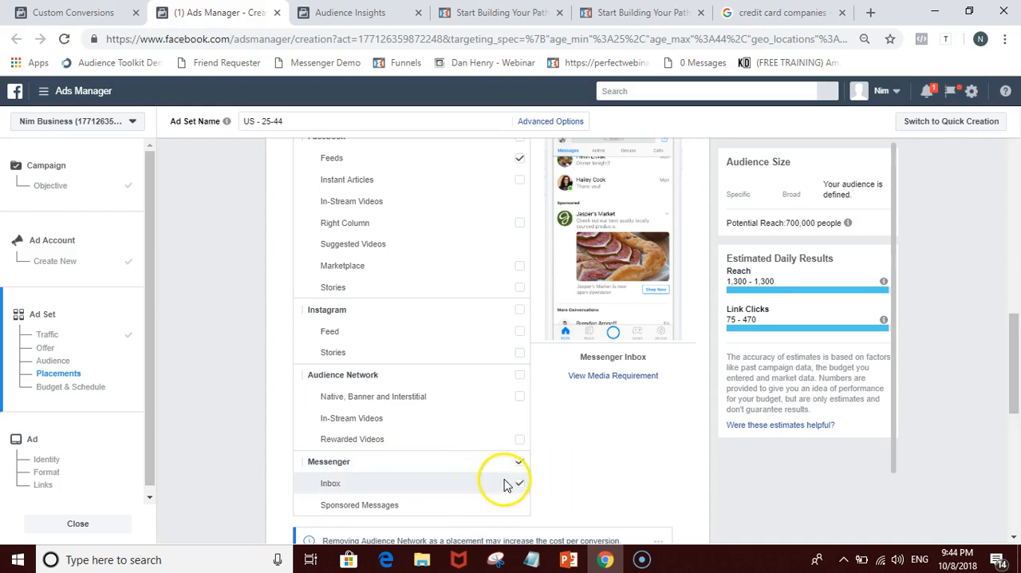
scroll(511, 179, "up", 1)
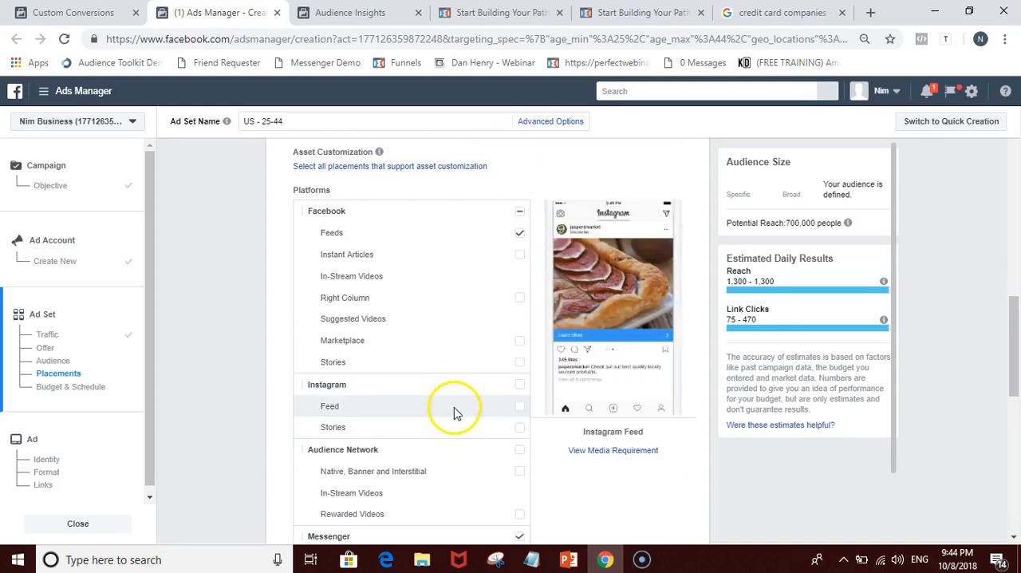
scroll(702, 364, "up", 3)
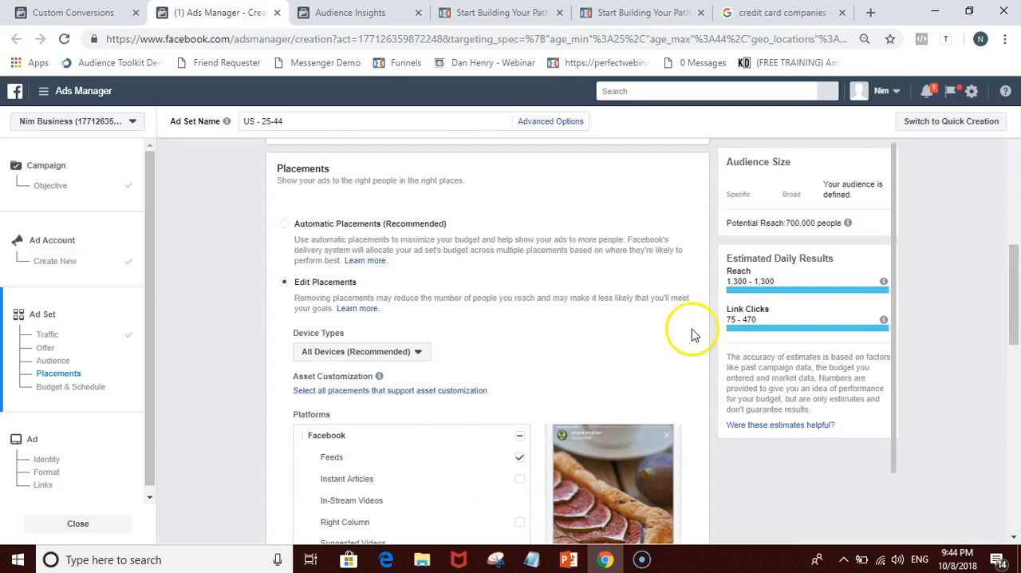
scroll(589, 310, "down", 10)
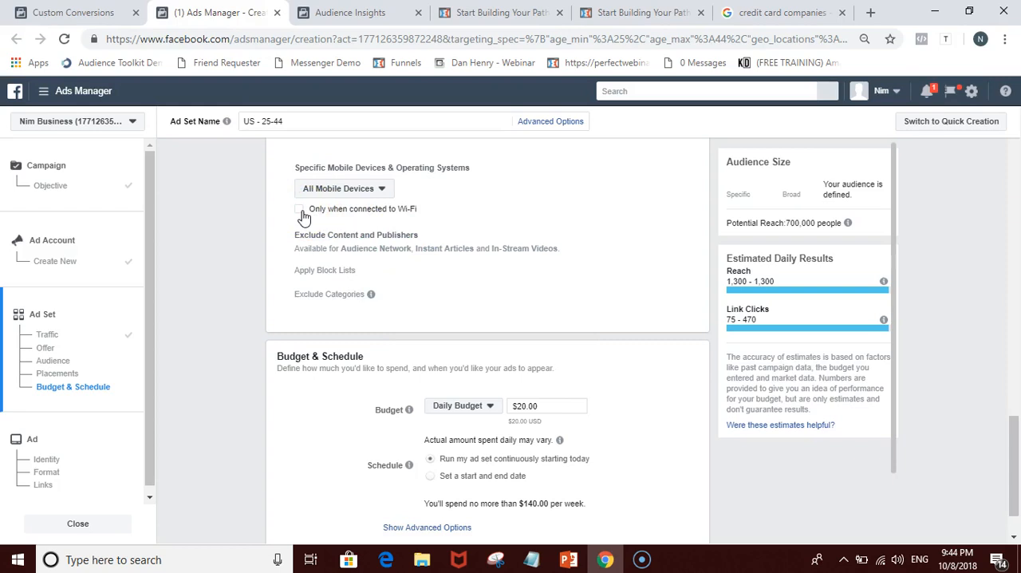
scroll(395, 247, "up", 10)
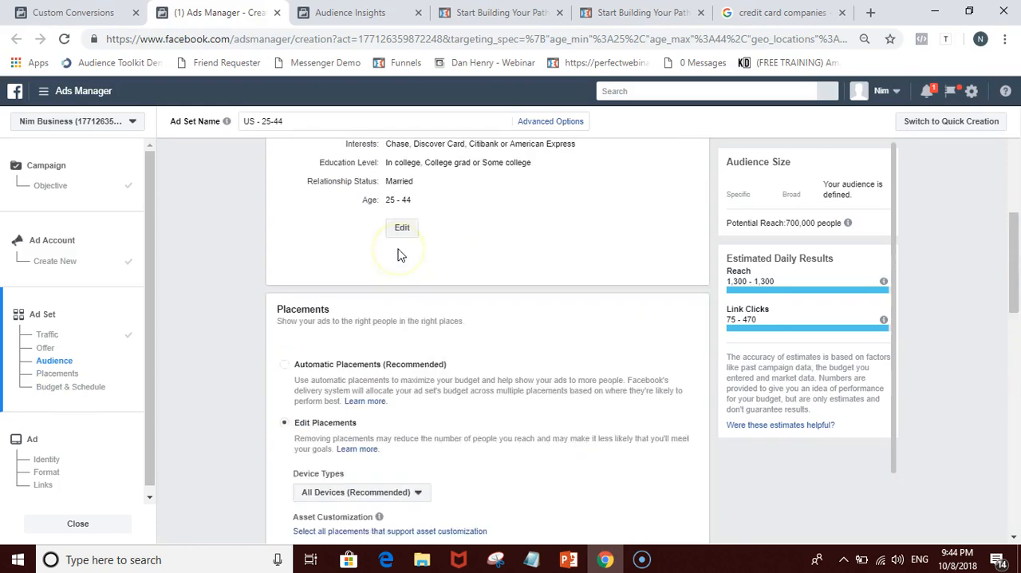
scroll(401, 255, "up", 5)
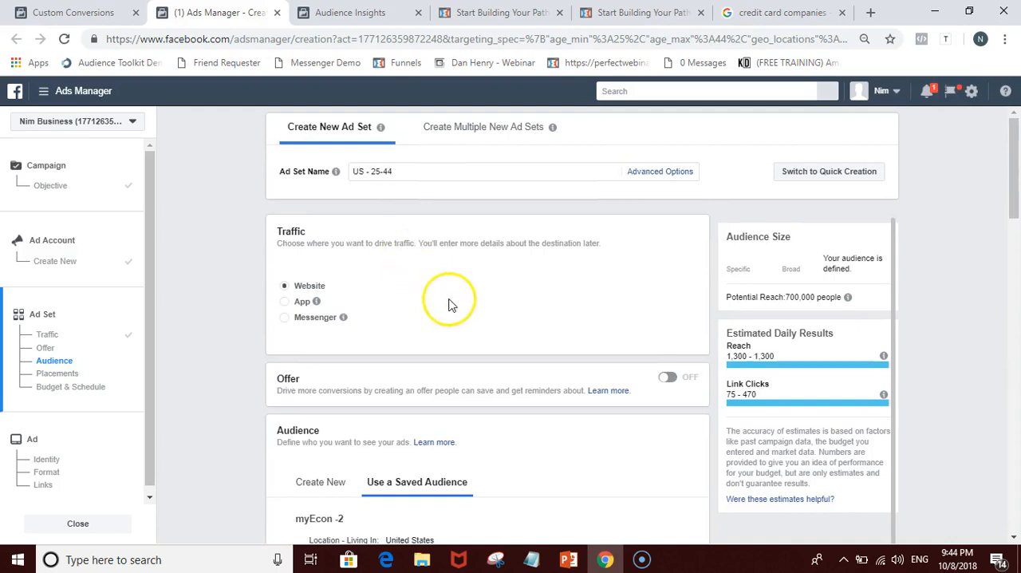
Step: Restrict delivery on all mobile devices to only when connected to Wi-Fi
scroll(522, 339, "down", 10)
scroll(523, 339, "down", 5)
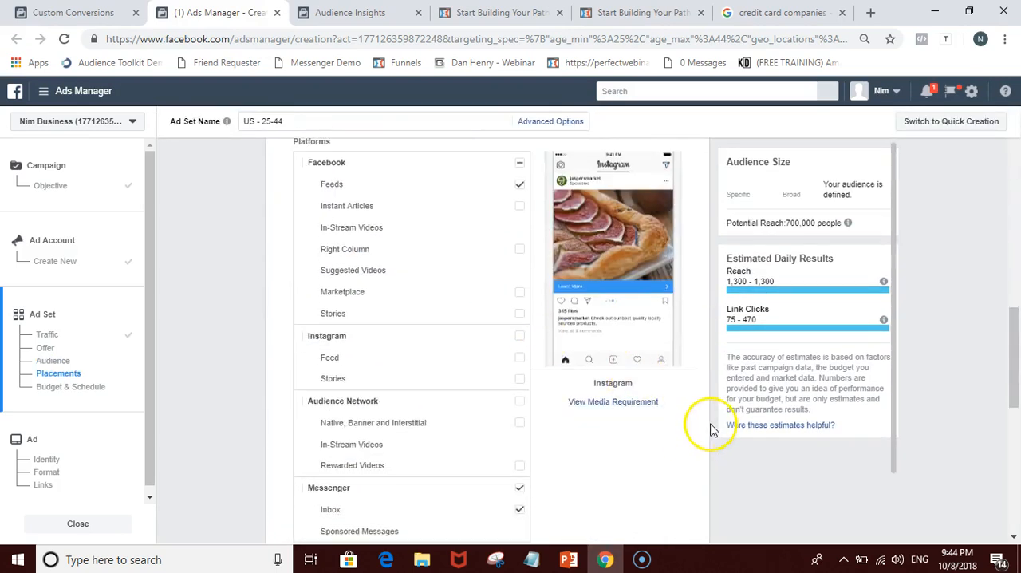
scroll(713, 430, "down", 5)
scroll(712, 431, "down", 1)
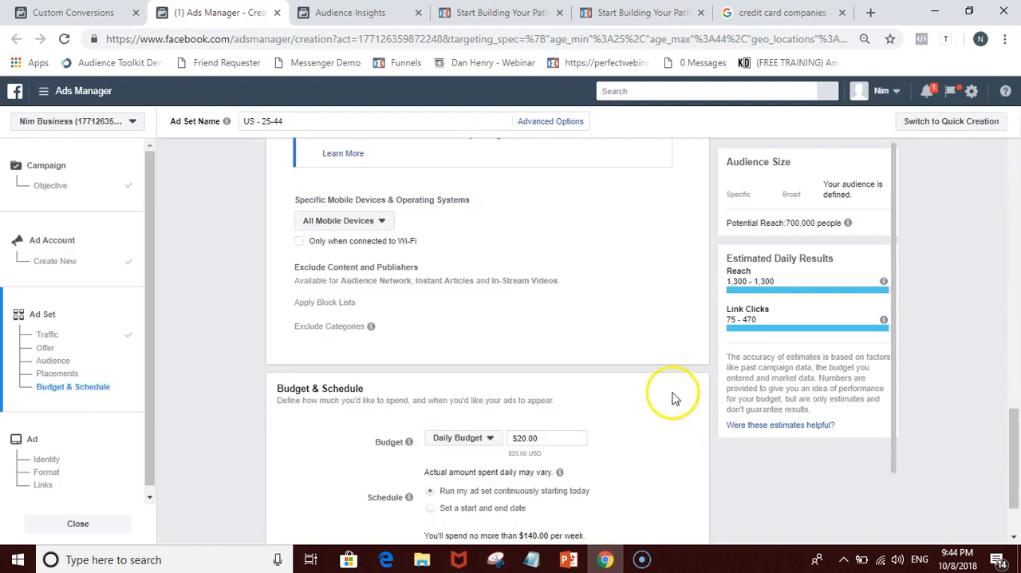
left_click(296, 245)
left_click(302, 247)
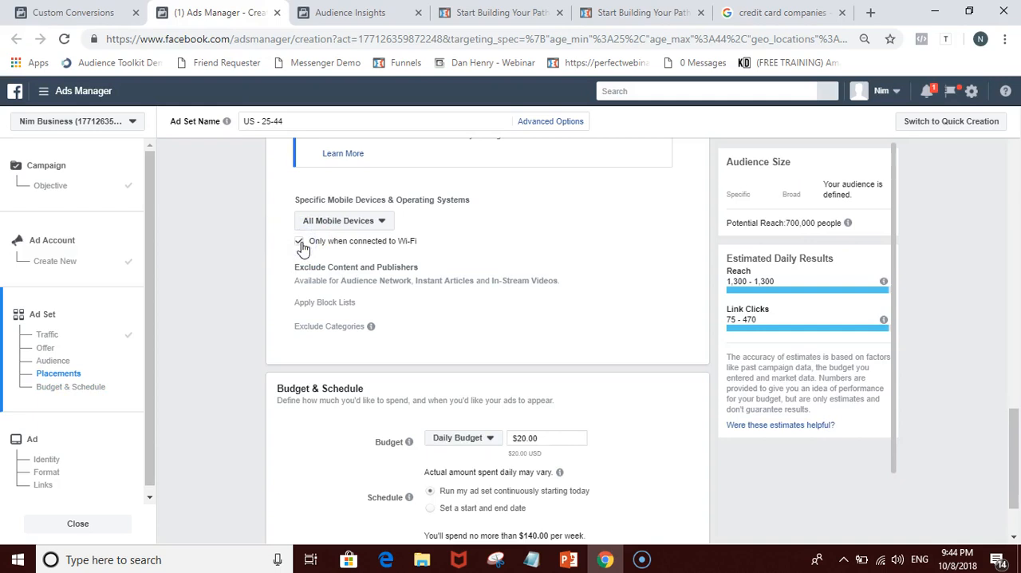
left_click(380, 247)
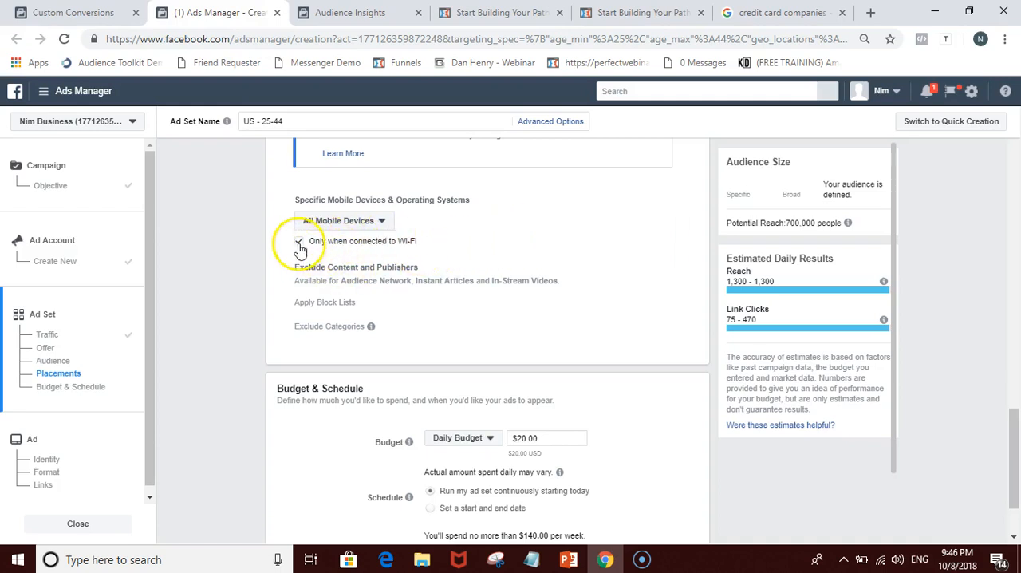
Step: Set the ad set's daily budget to $5.00
scroll(415, 245, "down", 1)
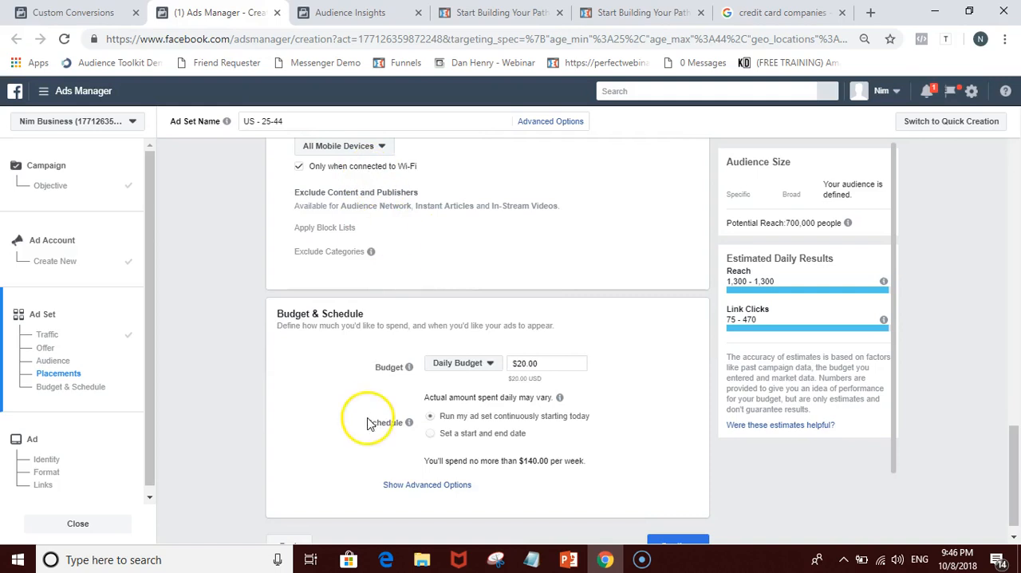
scroll(475, 351, "down", 1)
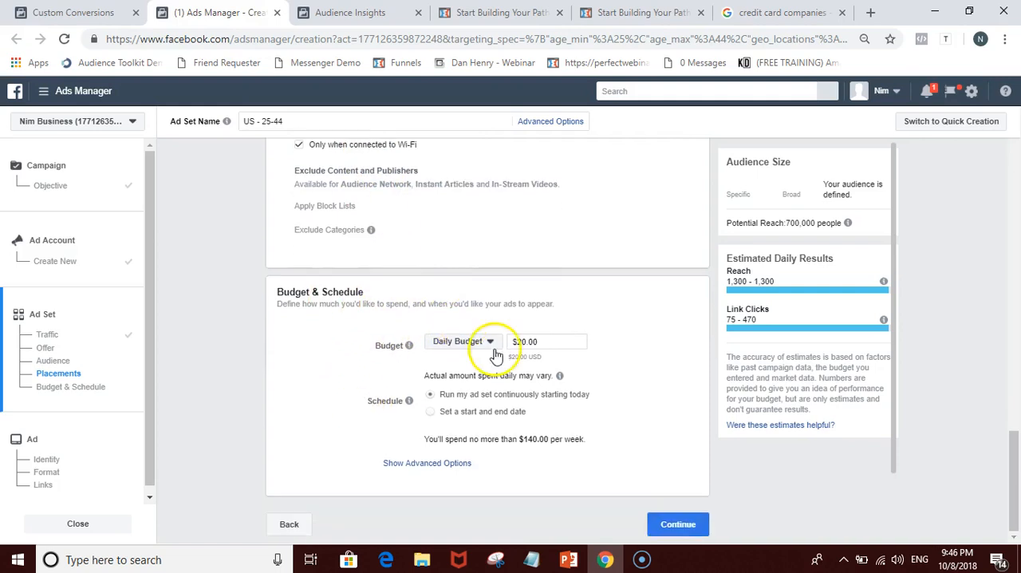
left_click(528, 341)
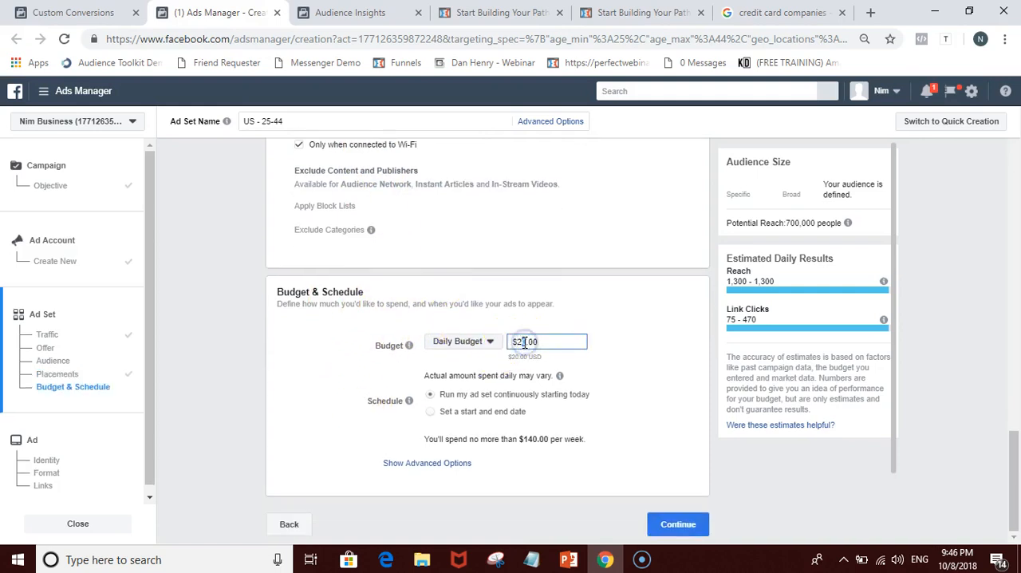
key("BackSpace")
key("BackSpace")
type("5")
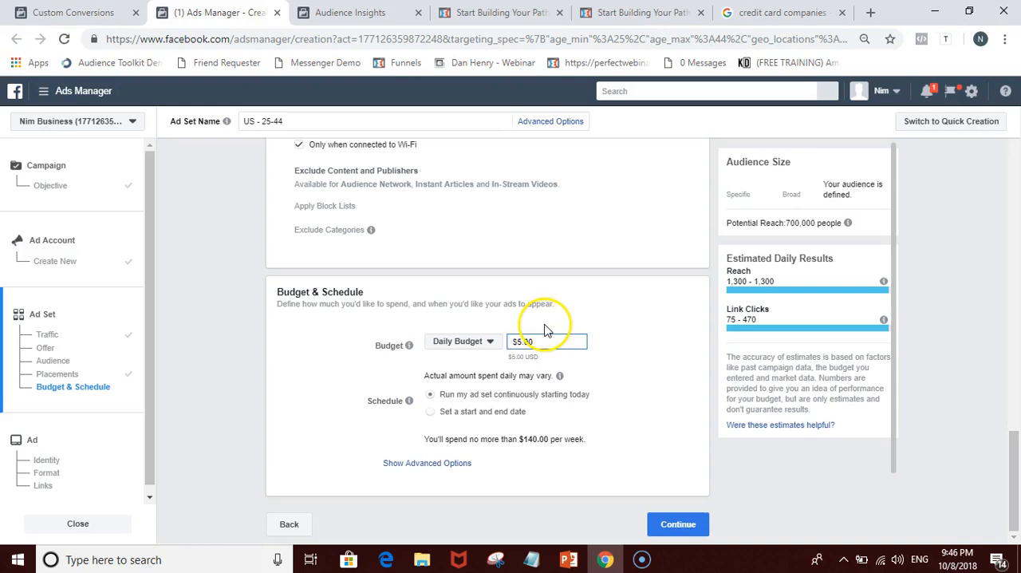
left_click(545, 328)
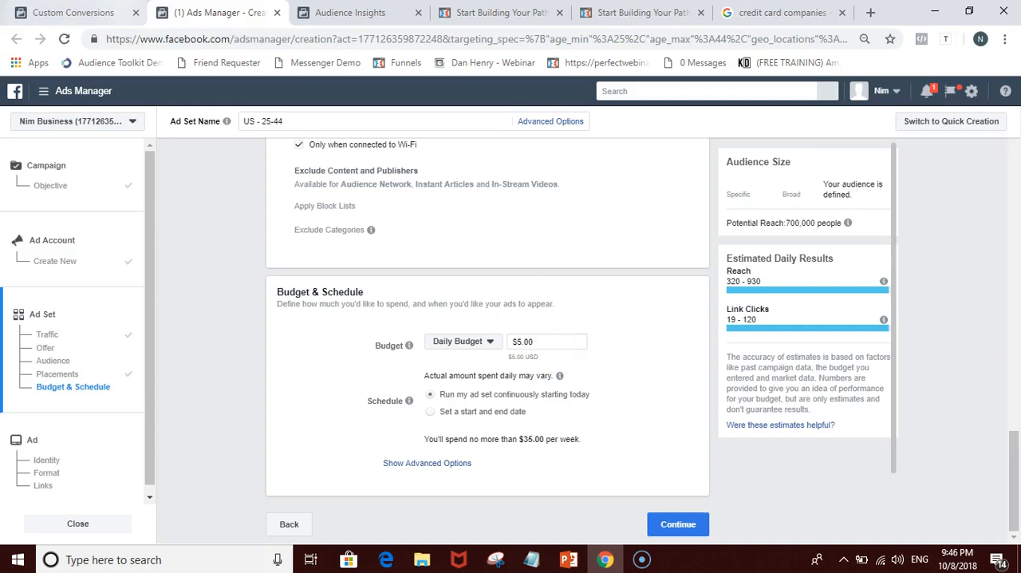
Step: Check the last 7 days' conversions for the myEcon - Sales Page custom conversion and return to Ads Manager
key("ctrl+shift+Tab")
left_click(755, 290)
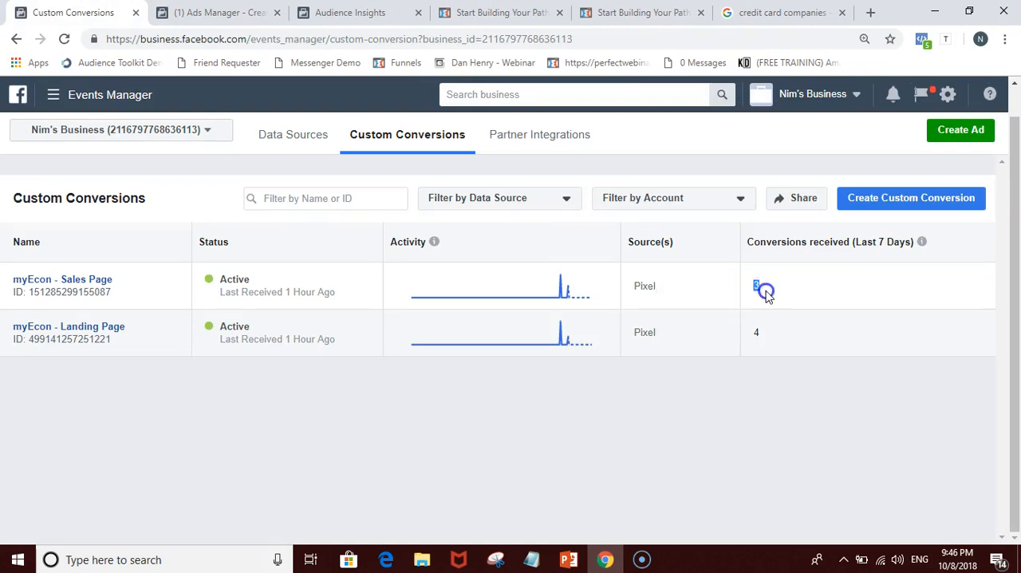
left_click(759, 316)
left_click_drag(756, 287, 786, 288)
left_click(215, 12)
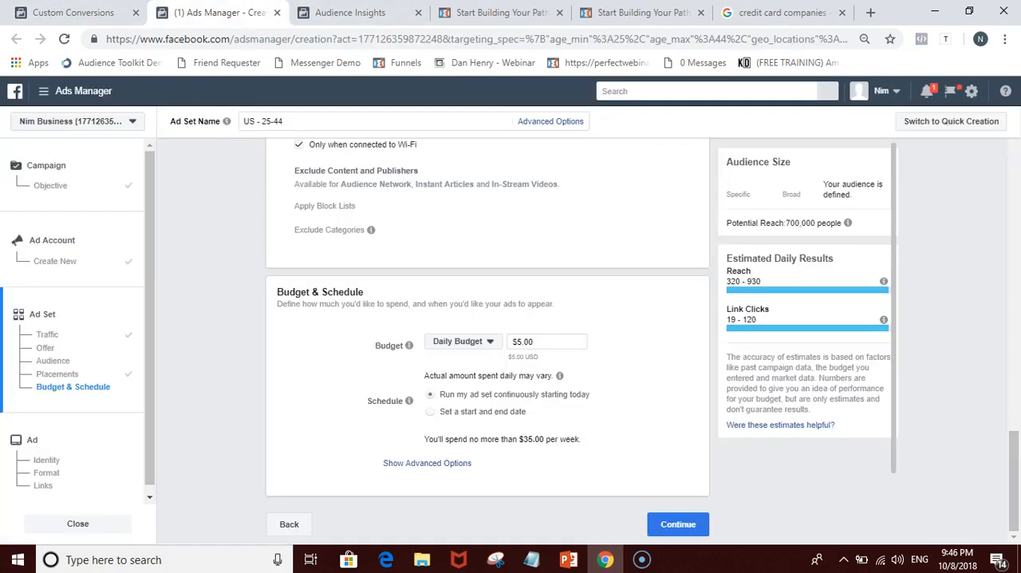
Step: Try a daily budget of $20.00 to compare the estimated daily reach and link clicks
left_click(529, 342)
left_click(610, 345)
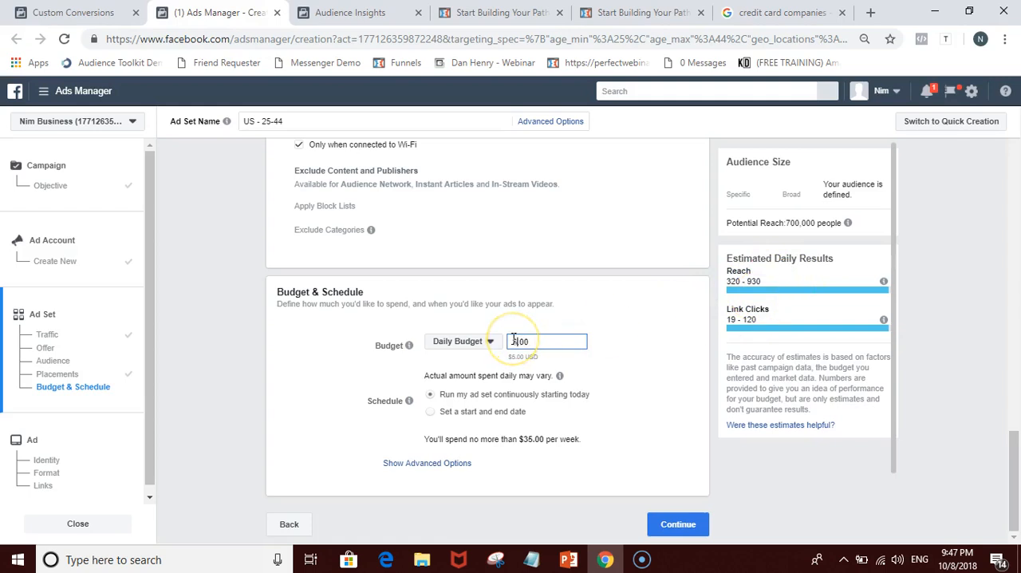
left_click(742, 297)
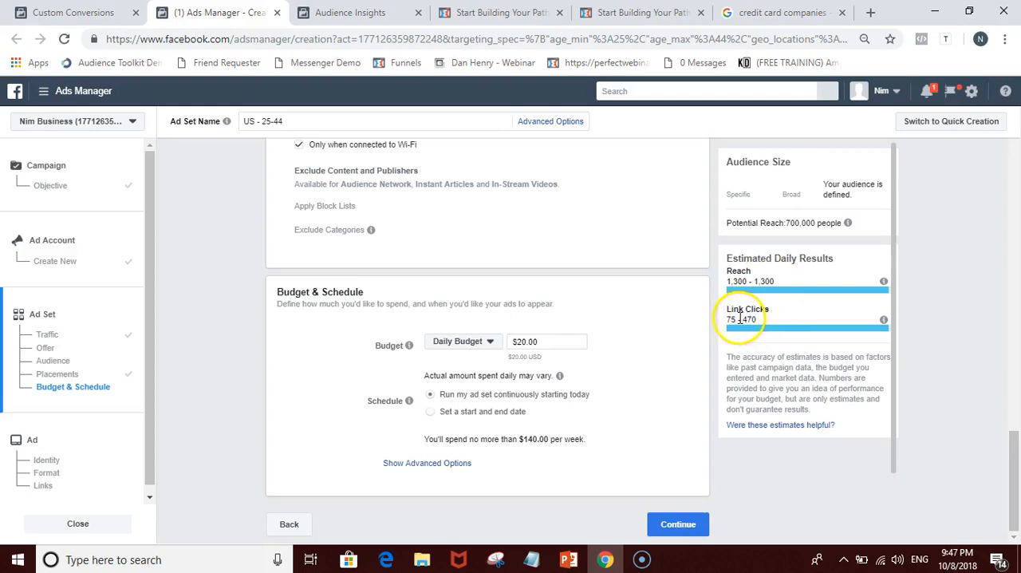
Step: Set the daily budget back to $5.00 and continue to the ad creation stage
left_click(523, 342)
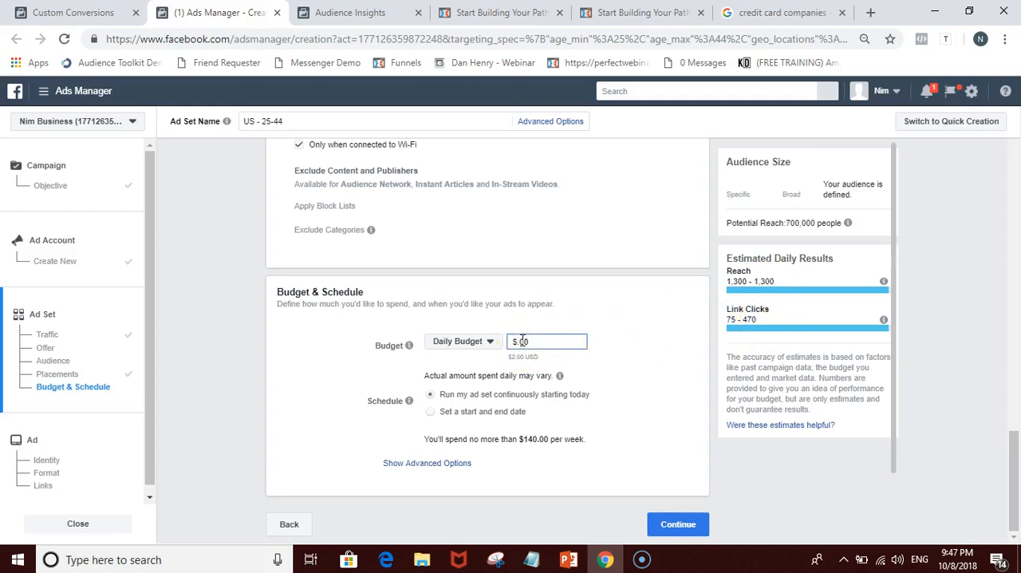
left_click(682, 391)
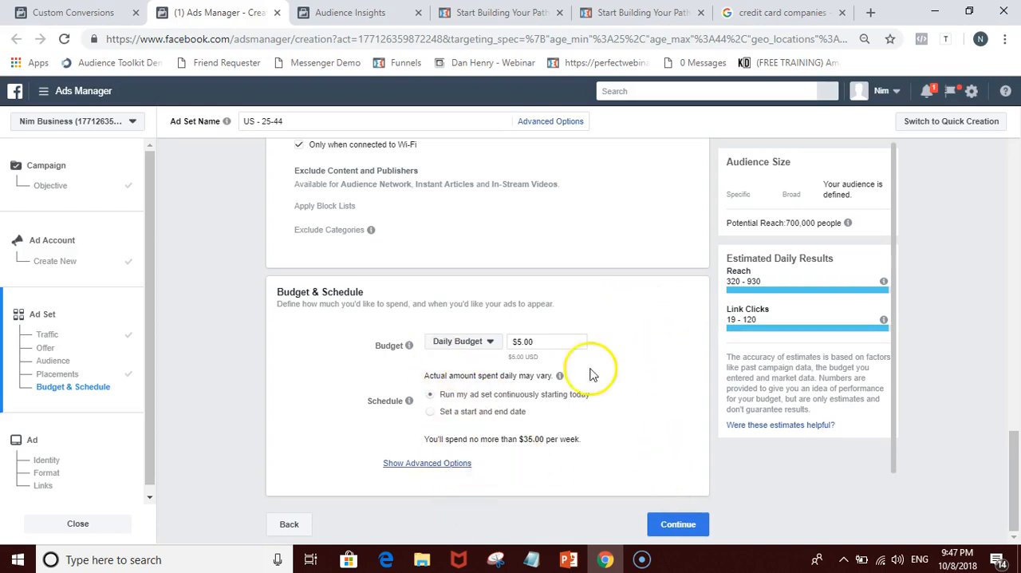
left_click(680, 525)
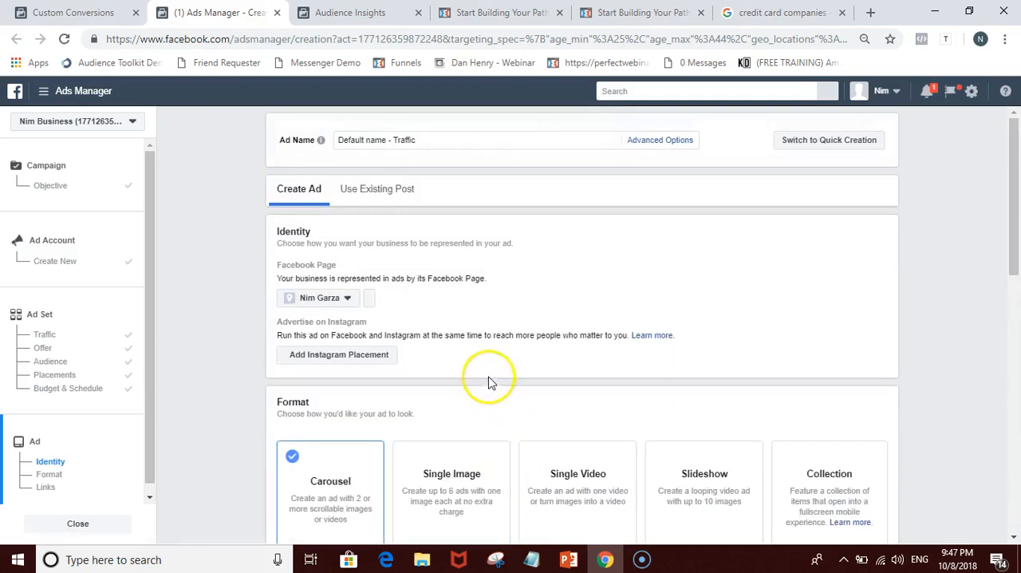
Step: Review the new ad's identity, format, links and preview sections
scroll(551, 341, "down", 1)
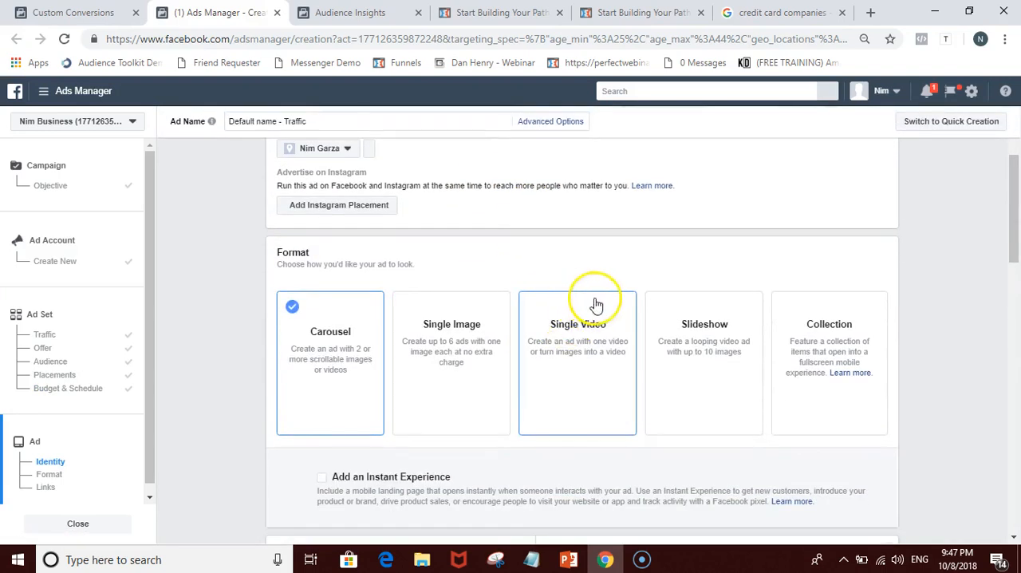
scroll(588, 167, "up", 2)
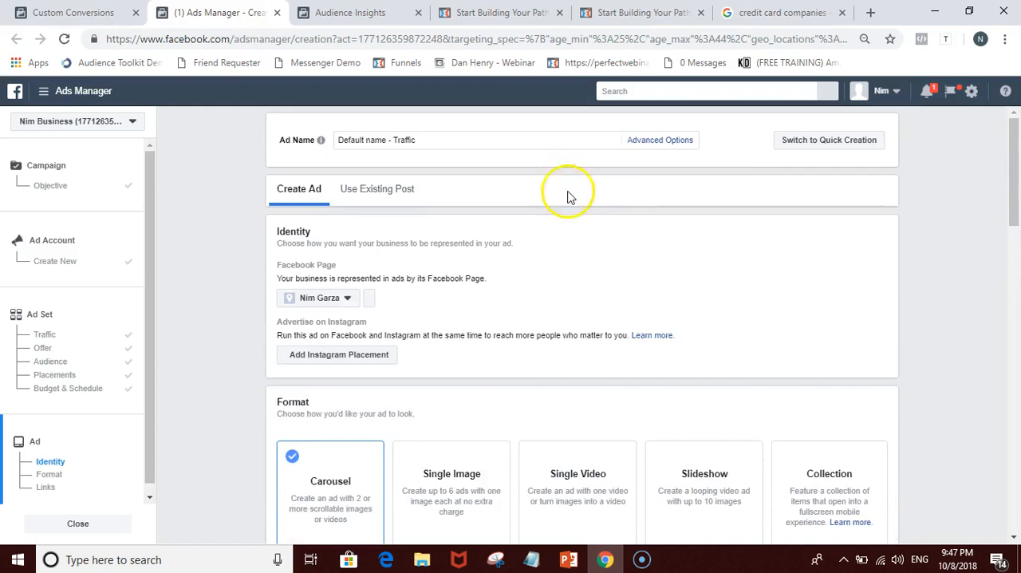
scroll(620, 221, "down", 6)
scroll(694, 247, "down", 1)
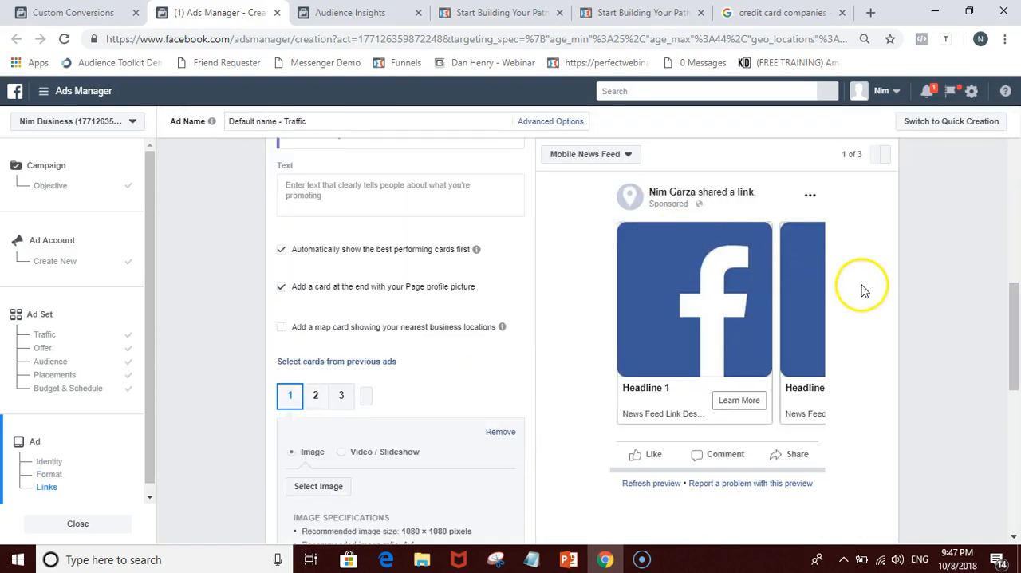
scroll(825, 274, "up", 5)
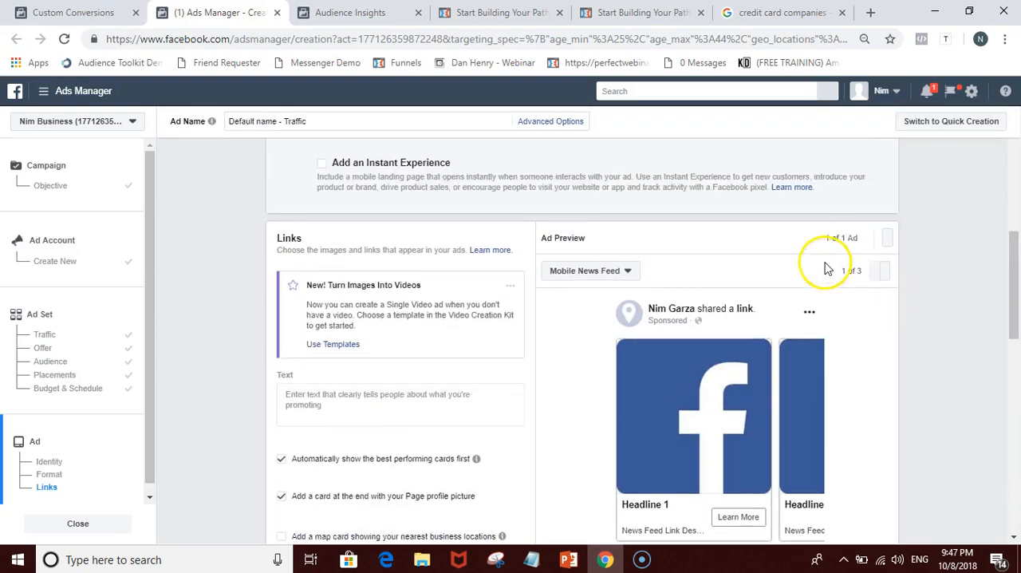
scroll(823, 267, "up", 2)
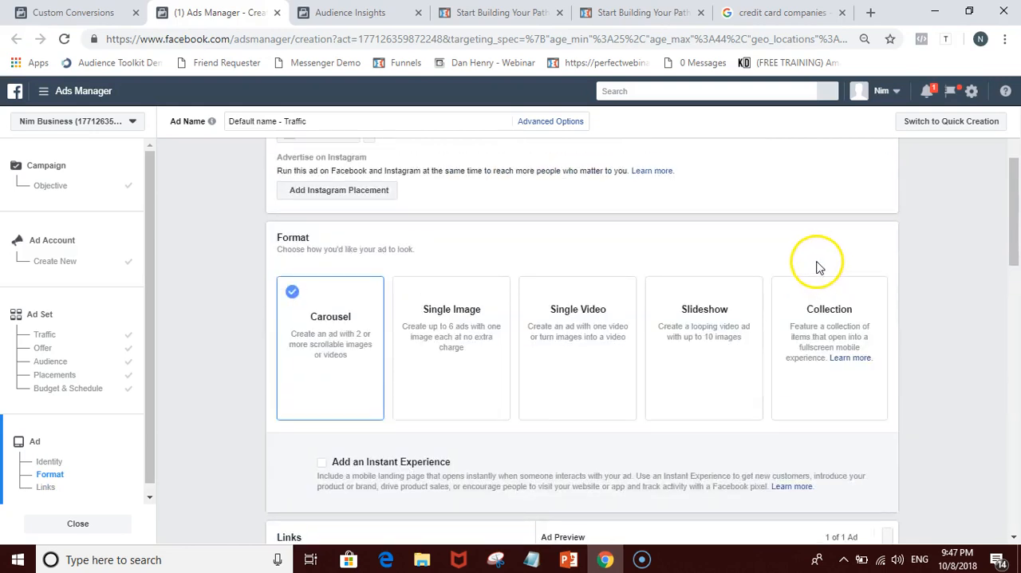
scroll(819, 265, "up", 2)
scroll(818, 264, "up", 1)
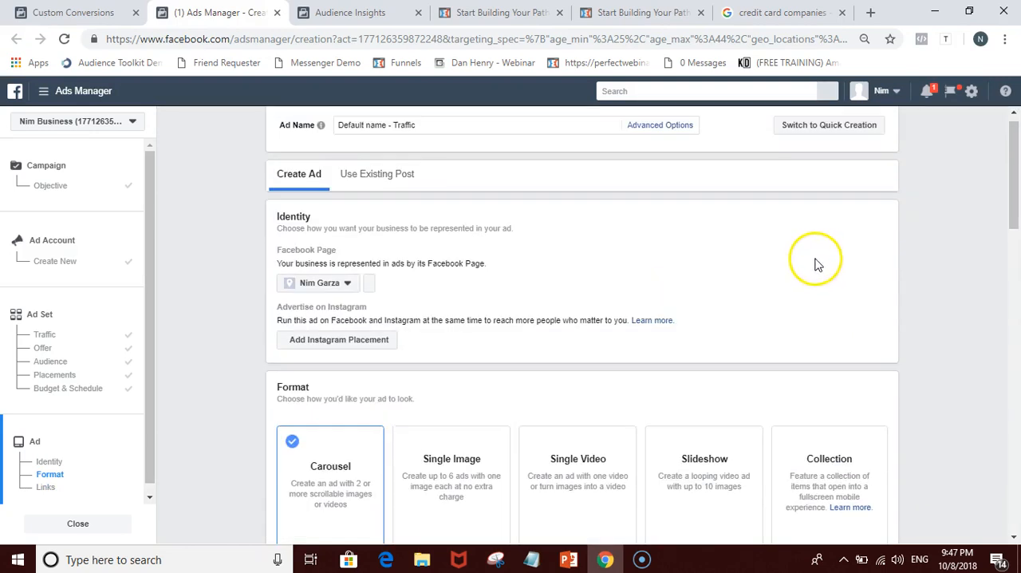
Step: Open secretmoneysauce.com/myecon-membership-page in the browser tab showing the myEcon landing page and view its training sections
left_click(357, 14)
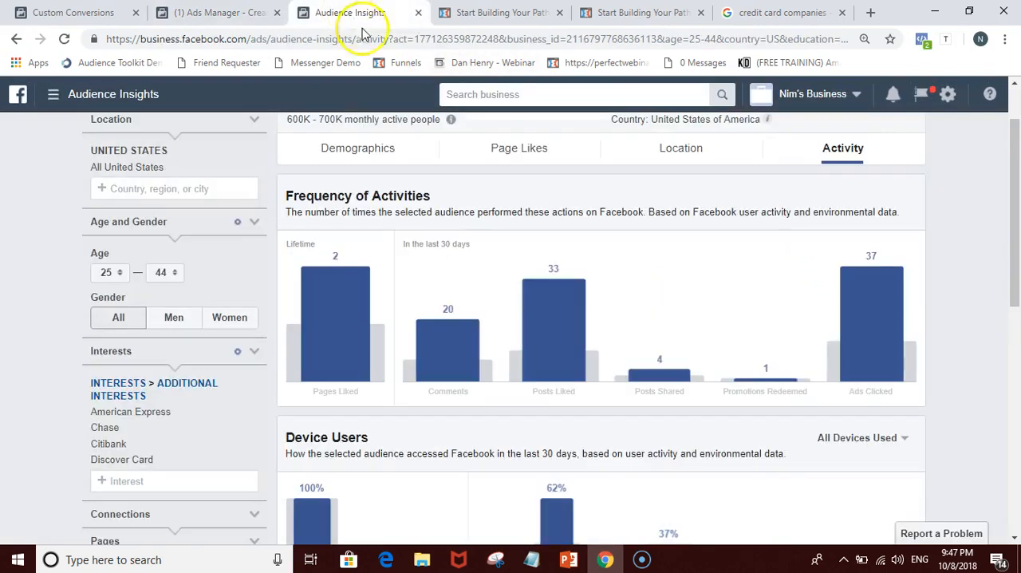
left_click(440, 12)
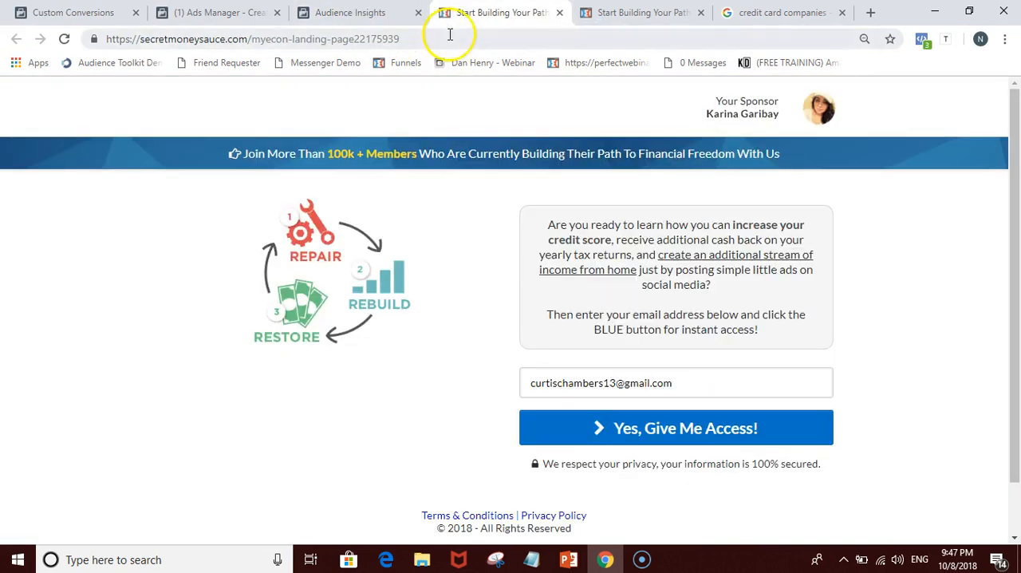
left_click(450, 34)
type("se")
key("Return")
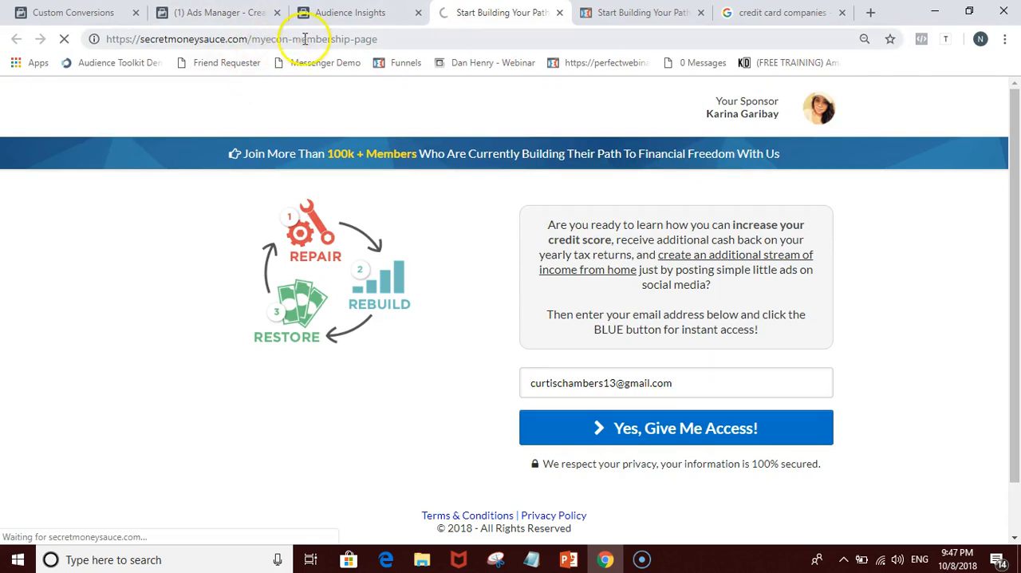
scroll(83, 262, "down", 1)
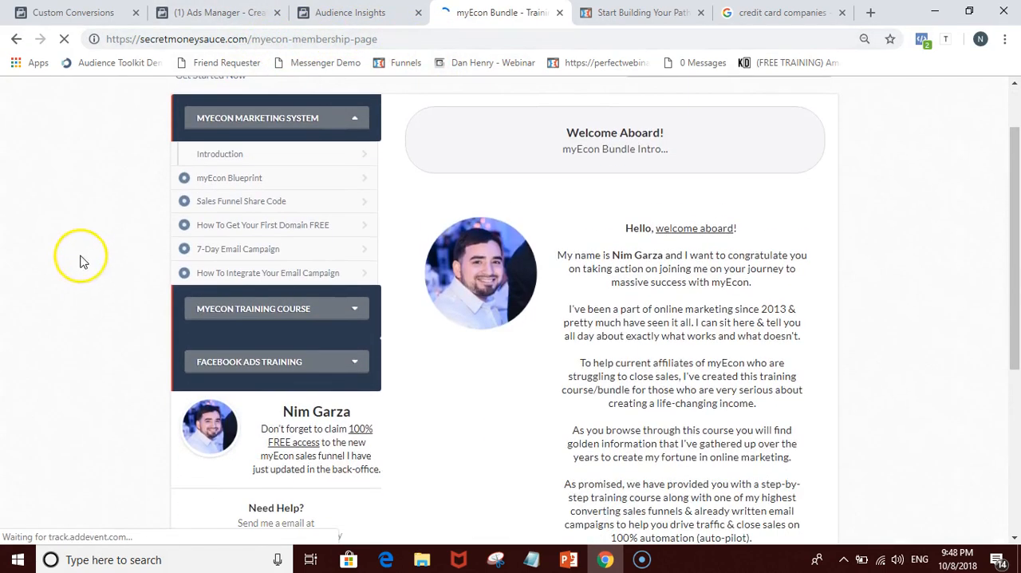
Step: Expand the Facebook Ads Training and myEcon Training Course sections and view the myEcon Ad Copies and Picture Ad Templates lessons
left_click(239, 363)
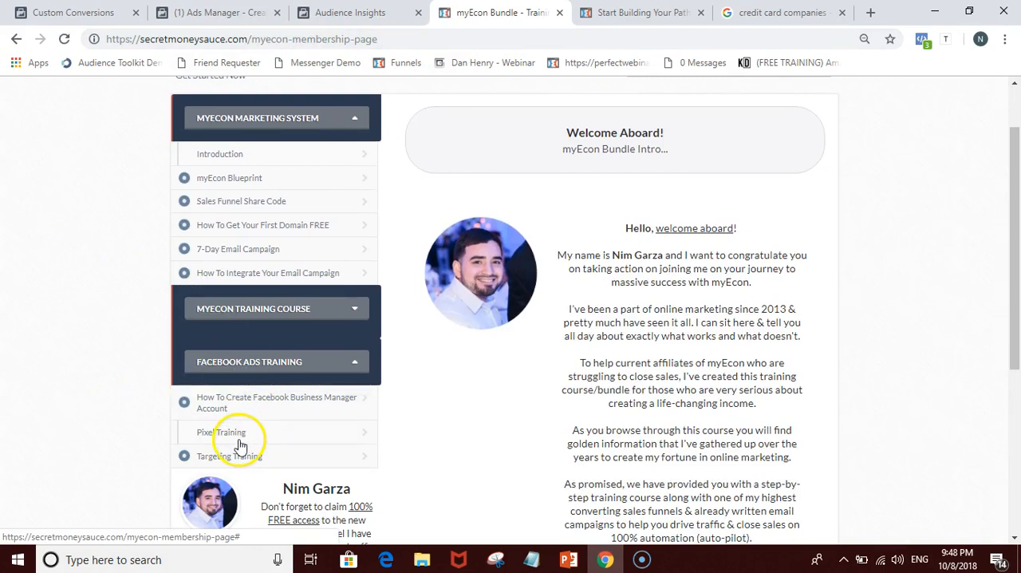
left_click(256, 315)
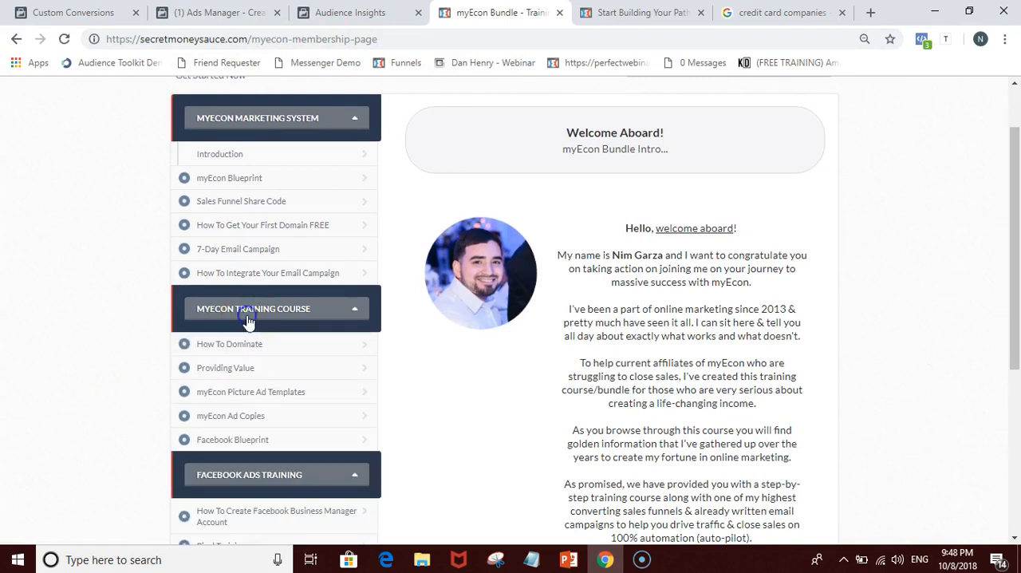
left_click(273, 393)
left_click(263, 416)
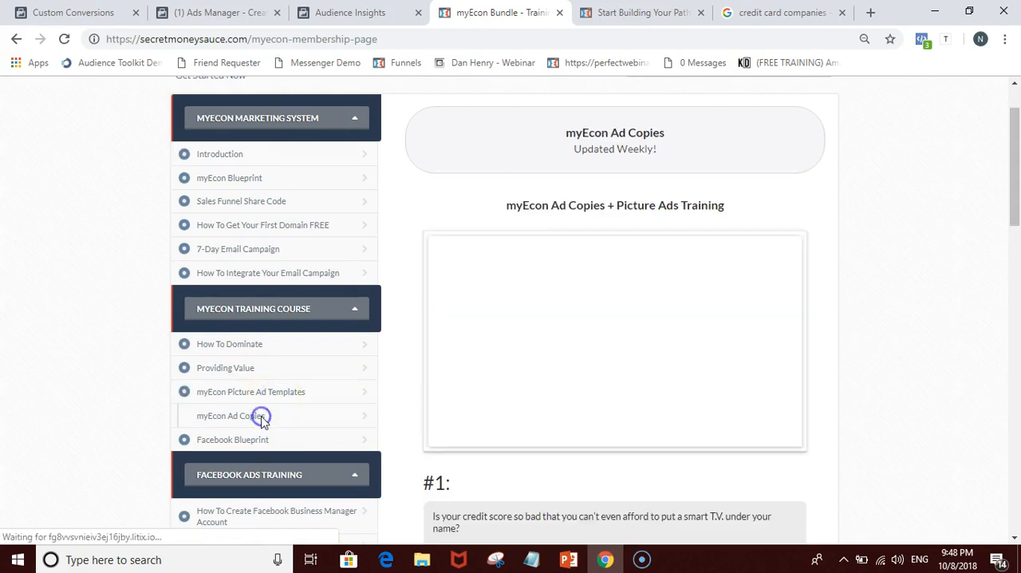
left_click(275, 393)
left_click(516, 348)
scroll(516, 348, "down", 1)
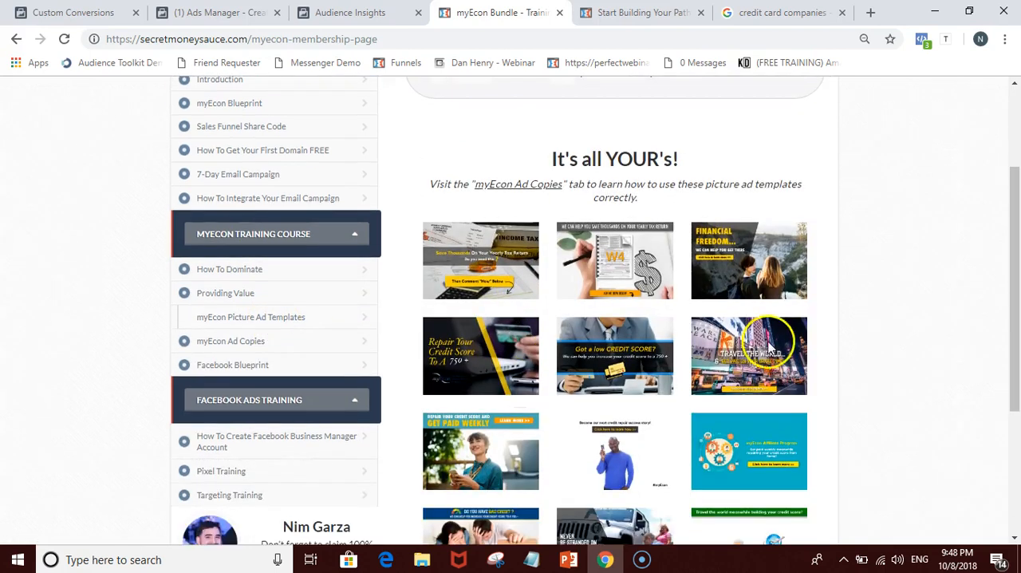
Step: Search Google Images for "credit repair" and look through the picture results
left_click(216, 12)
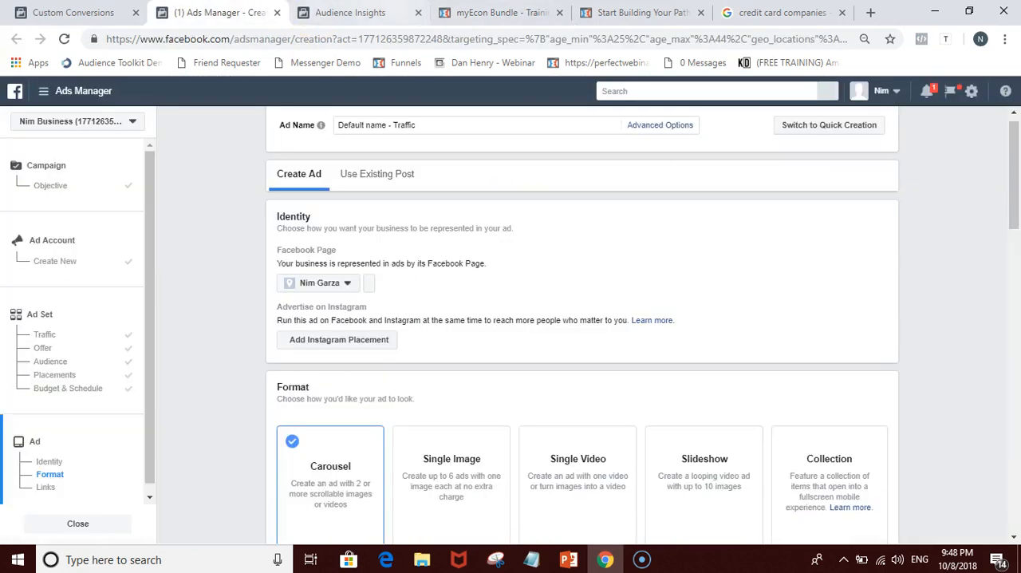
left_click(782, 12)
triple_click(308, 118)
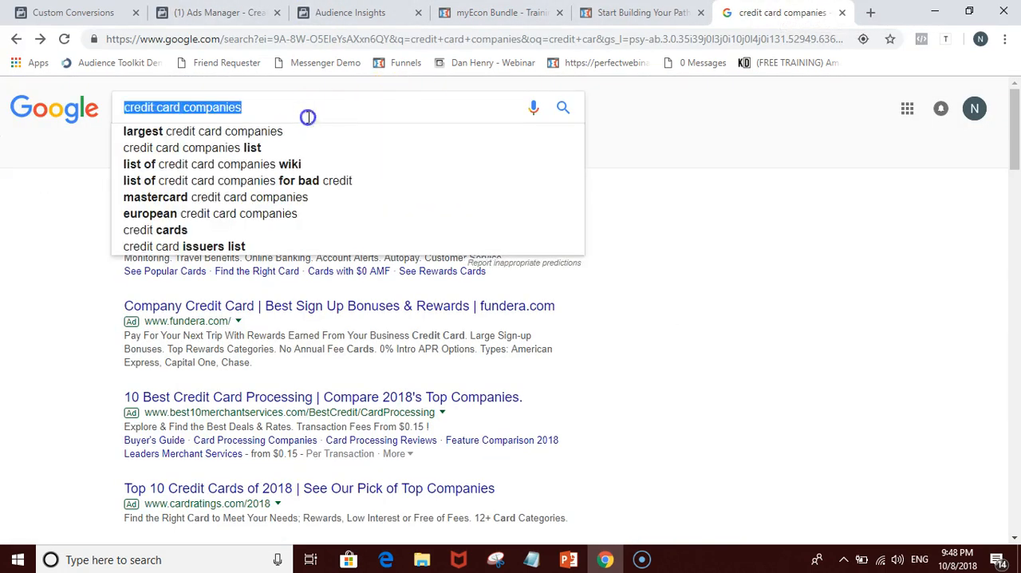
type("credit repair")
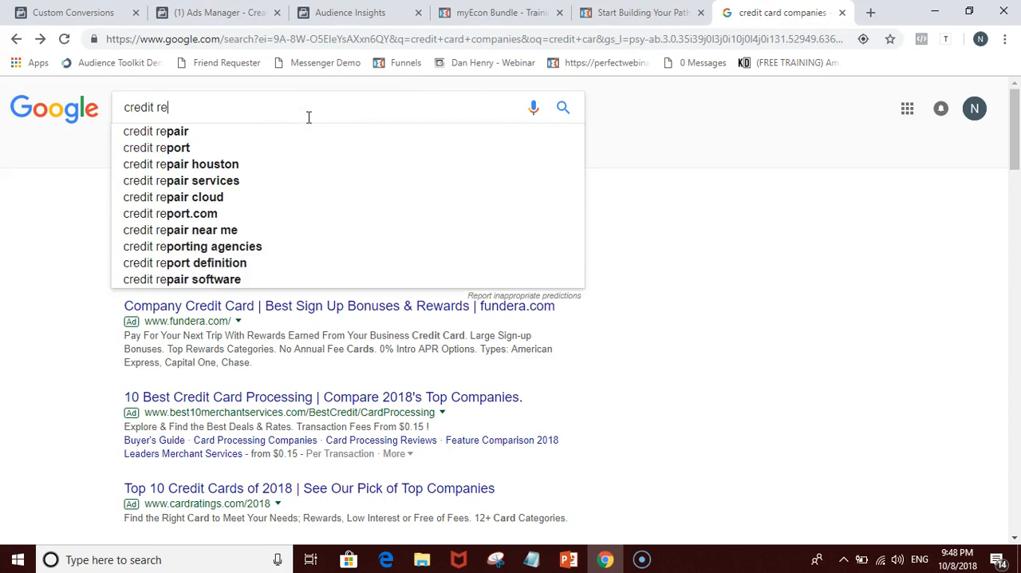
key("Return")
left_click(217, 153)
scroll(506, 372, "down", 1)
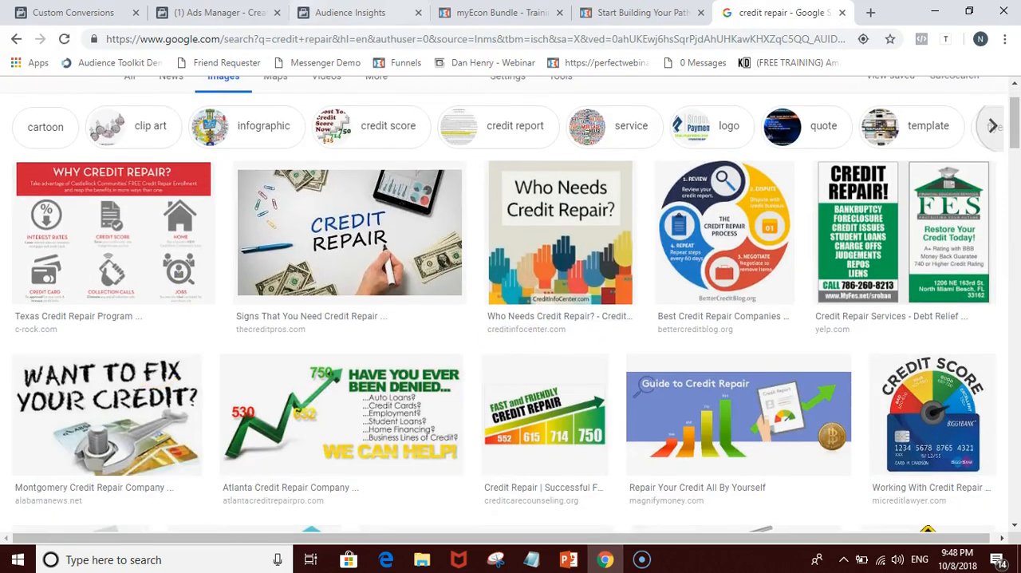
Step: Return to the ad being created in Ads Manager and select the business's only Facebook Page as its identity
left_click(220, 12)
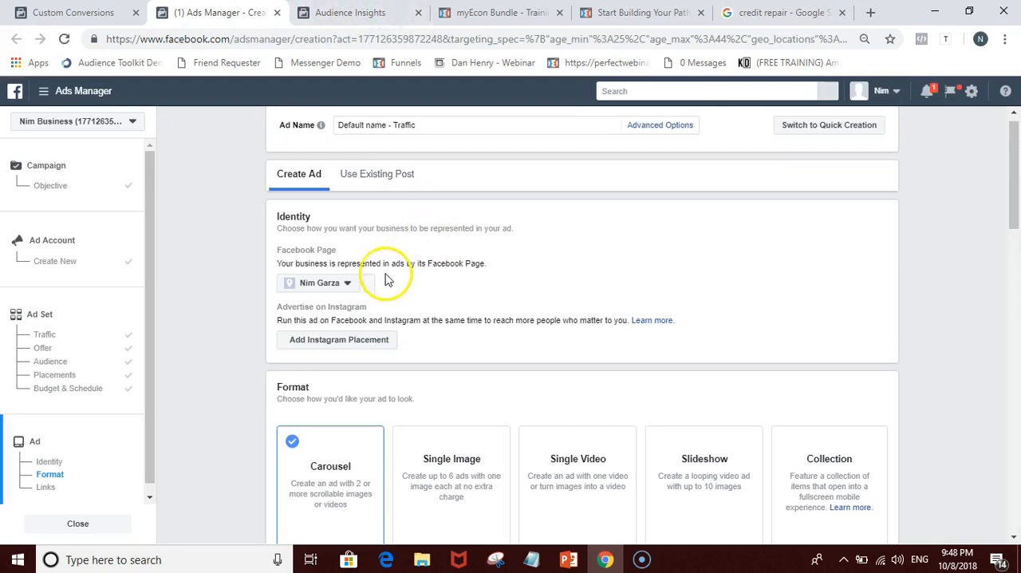
scroll(383, 271, "down", 1)
left_click(349, 207)
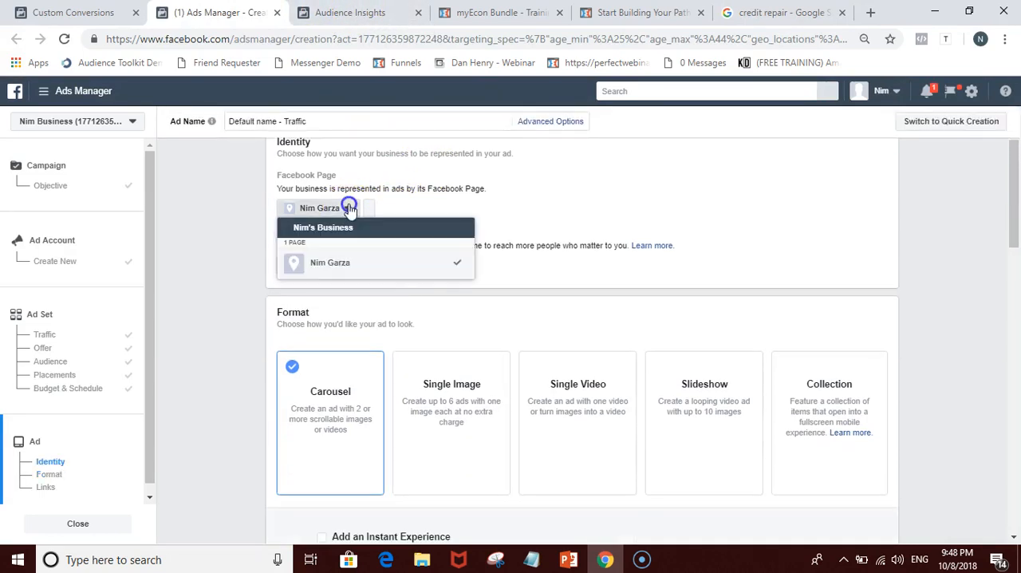
left_click(346, 264)
Step: Set the ad's format to Single Image
scroll(411, 323, "down", 2)
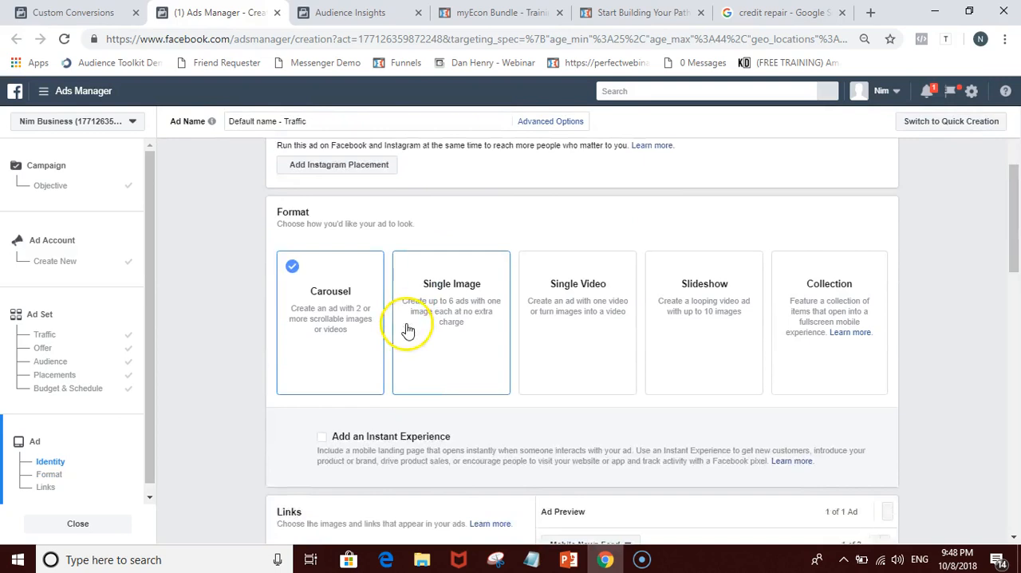
left_click(435, 260)
left_click(583, 258)
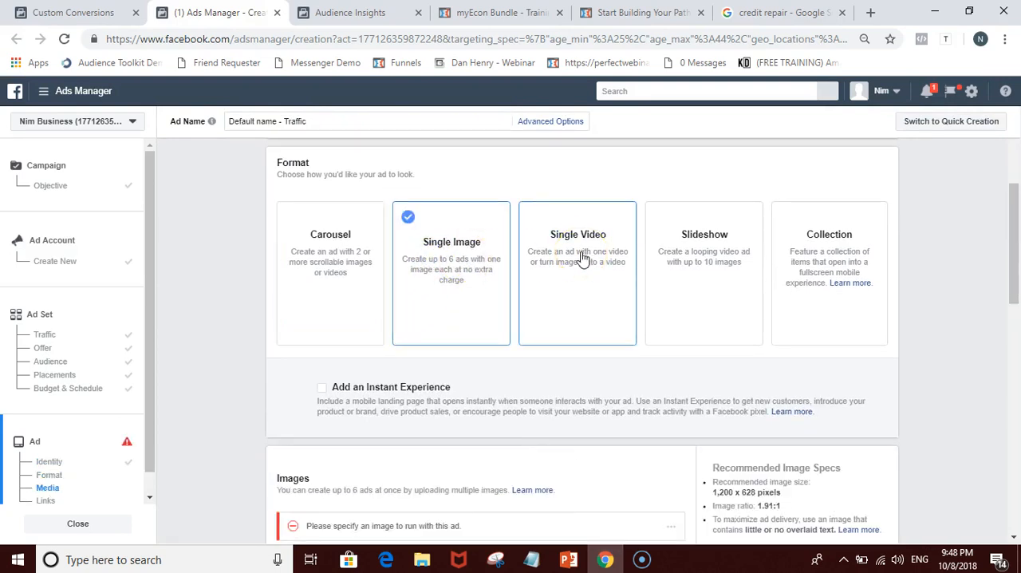
left_click(566, 268)
left_click(486, 268)
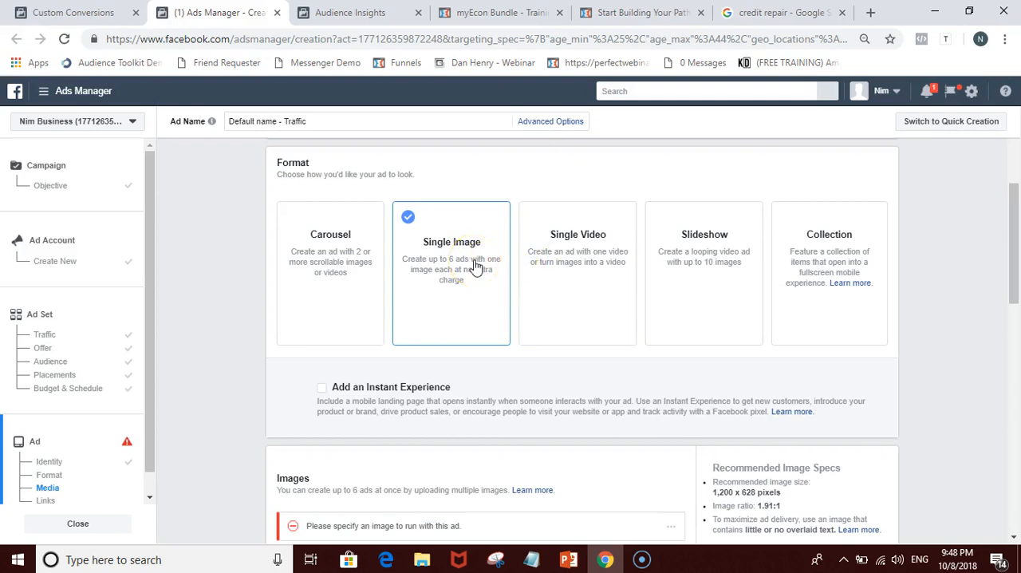
left_click(456, 303)
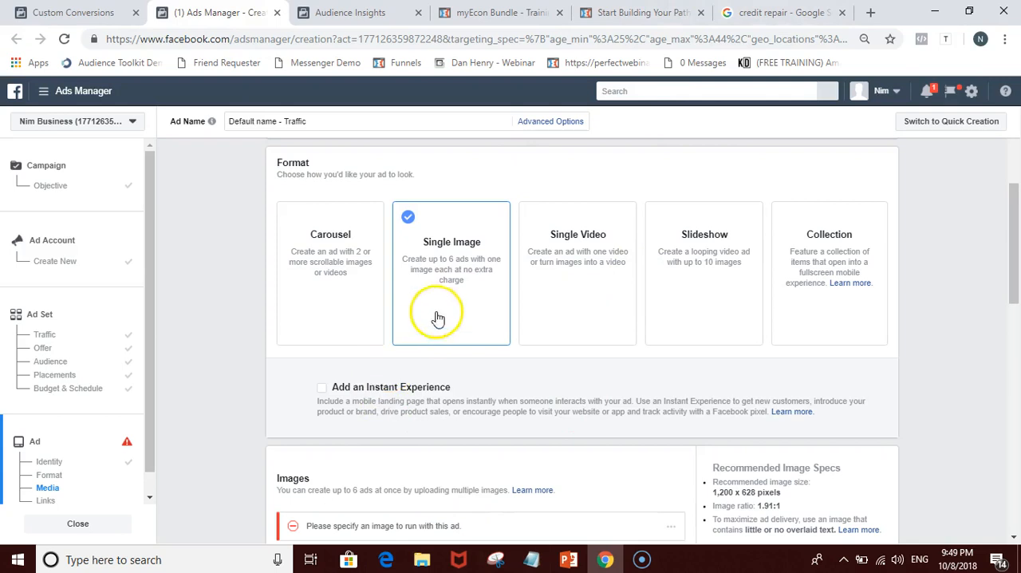
Step: Upload the credit repair picture from the Pictures folder as the ad's image and check it in the Mobile News Feed preview
scroll(449, 264, "down", 1)
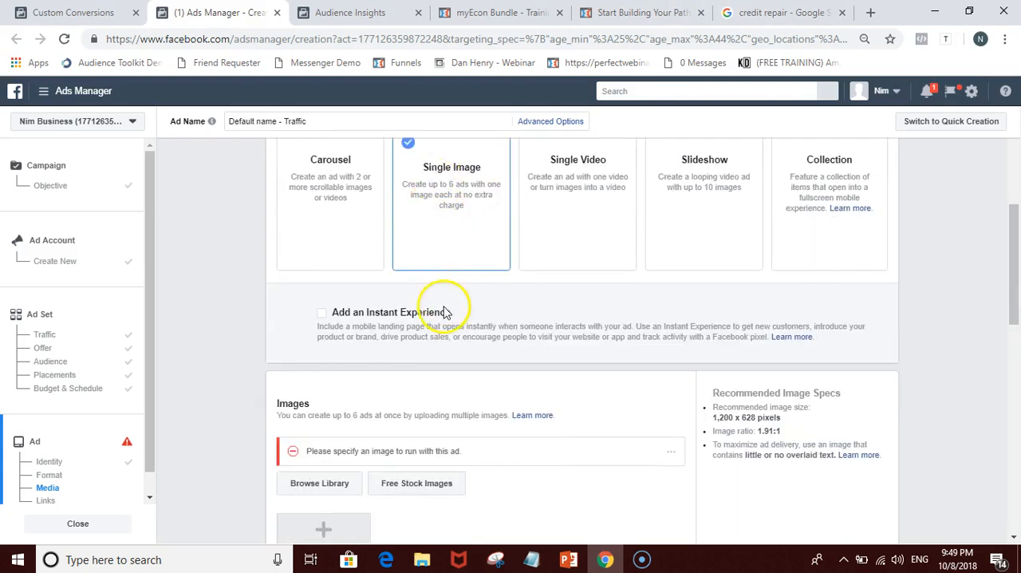
scroll(444, 310, "down", 1)
scroll(444, 310, "down", 1)
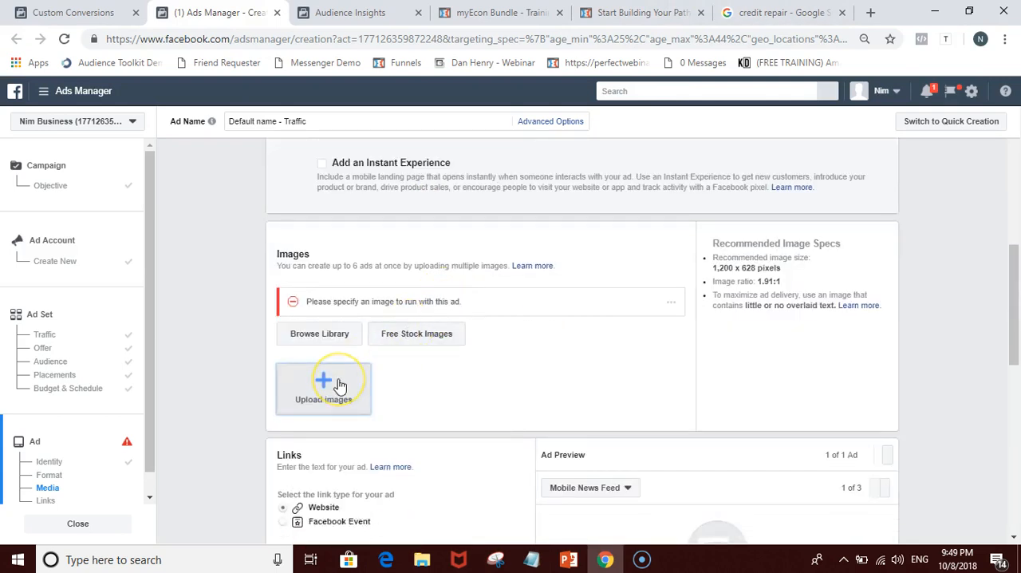
left_click(339, 386)
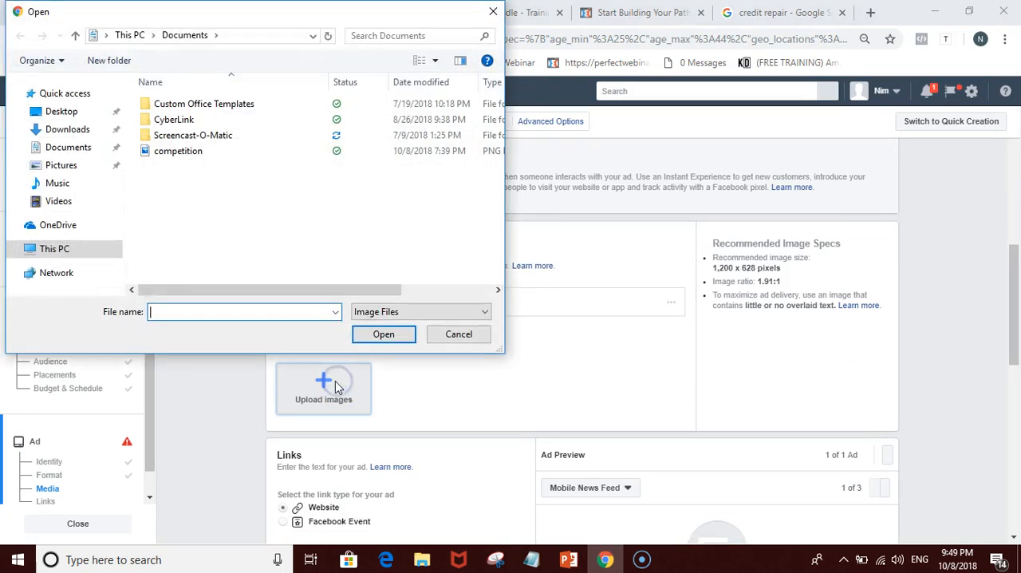
left_click(69, 164)
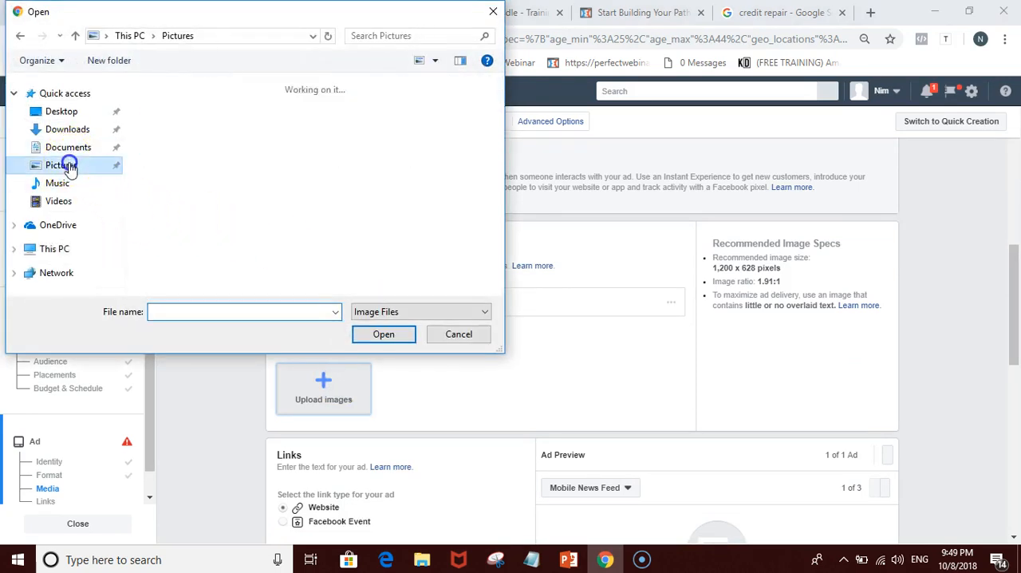
double_click(338, 201)
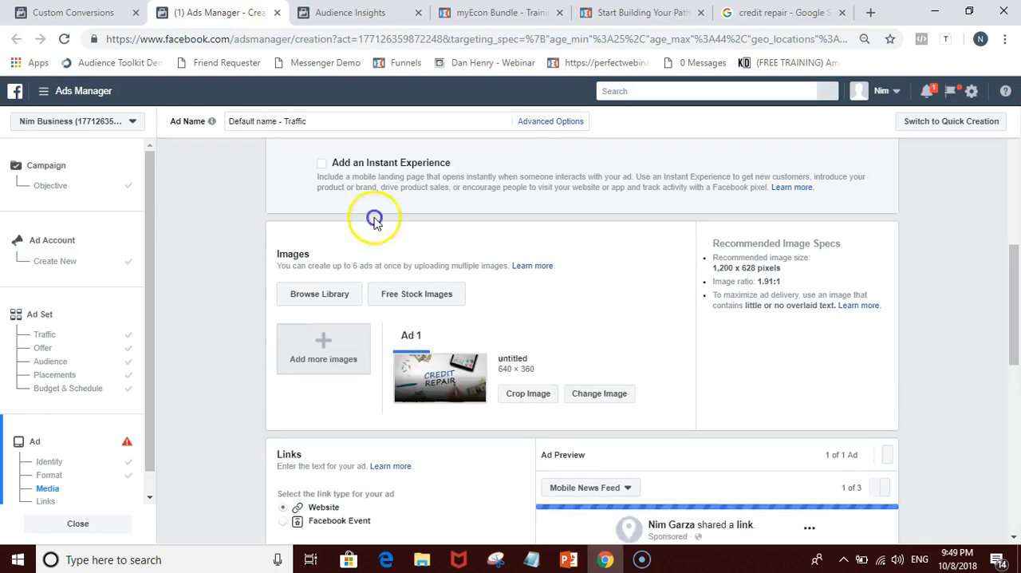
scroll(709, 313, "down", 1)
scroll(709, 315, "down", 1)
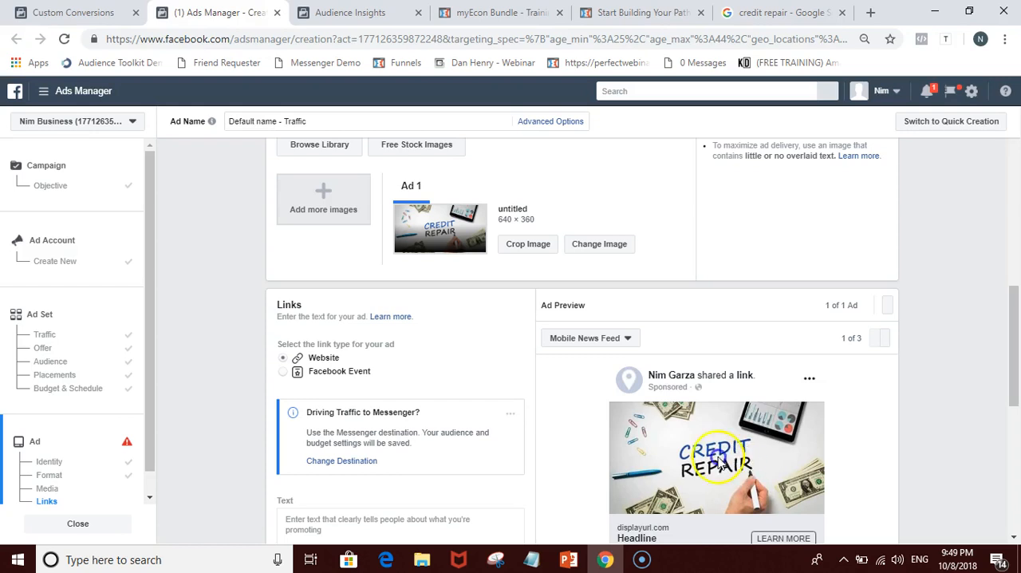
Step: Browse further through the "credit repair" image results on Google for other ad picture ideas
left_click(643, 13)
left_click(778, 13)
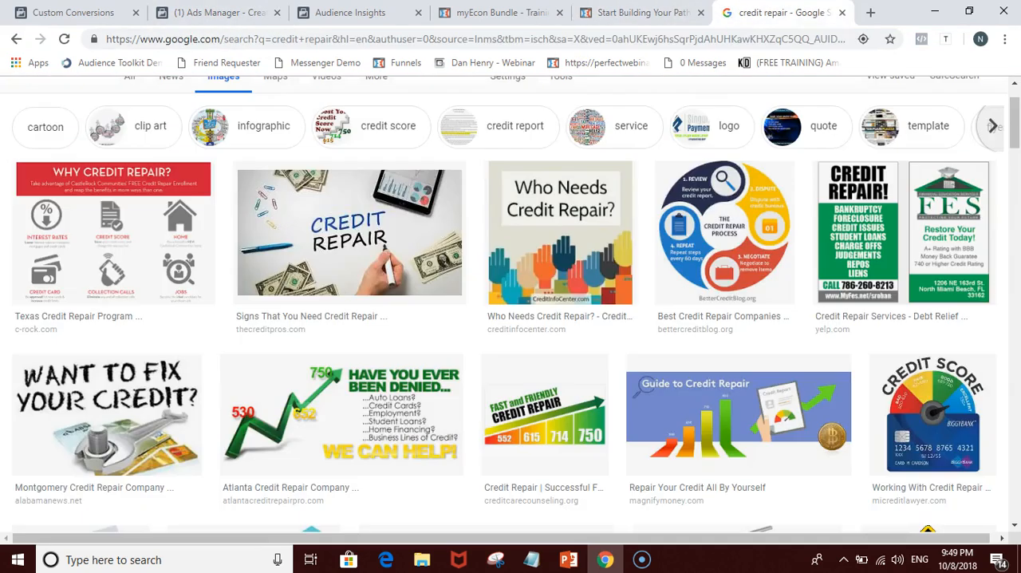
scroll(731, 227, "down", 2)
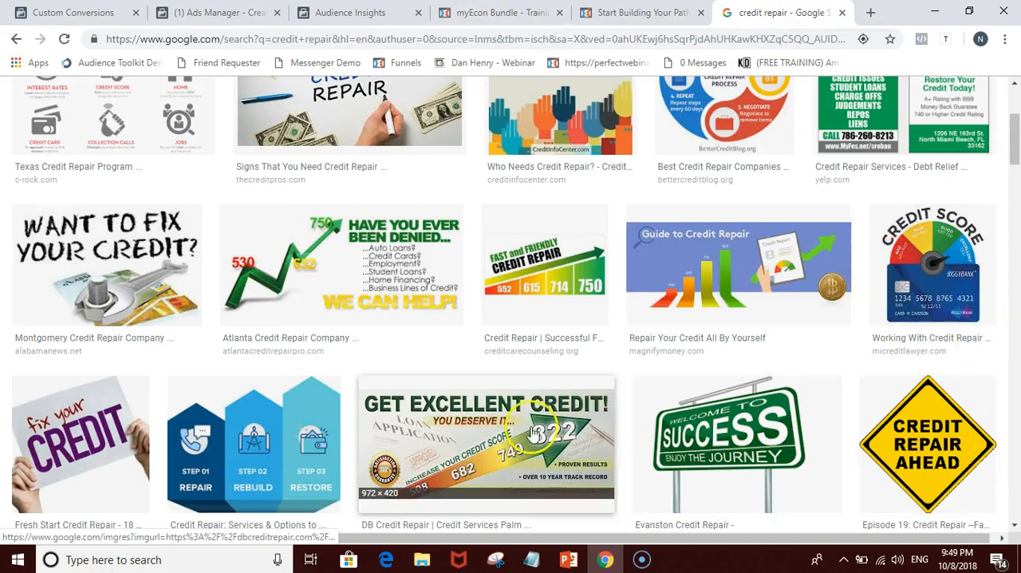
scroll(409, 422, "down", 3)
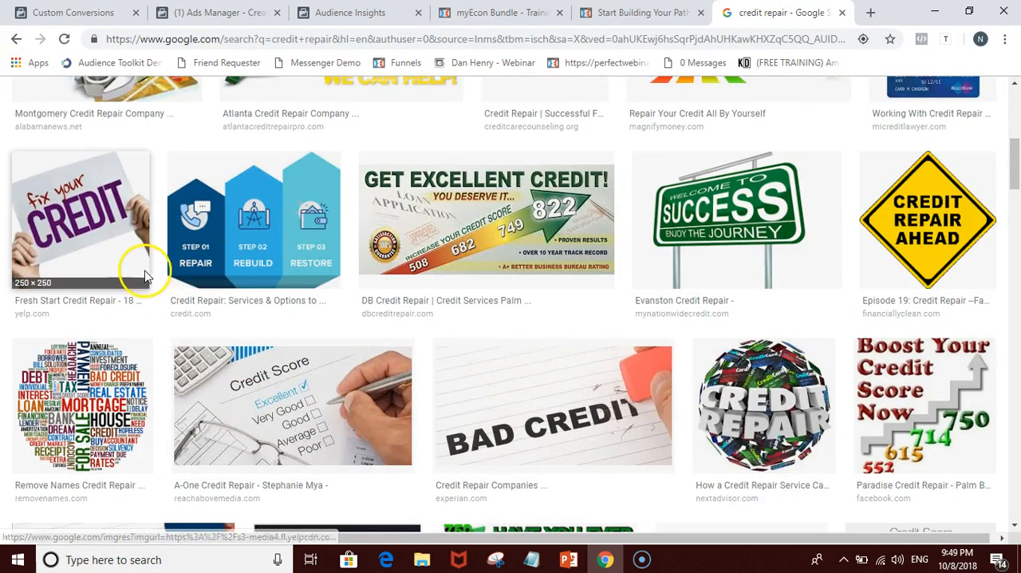
scroll(137, 271, "down", 2)
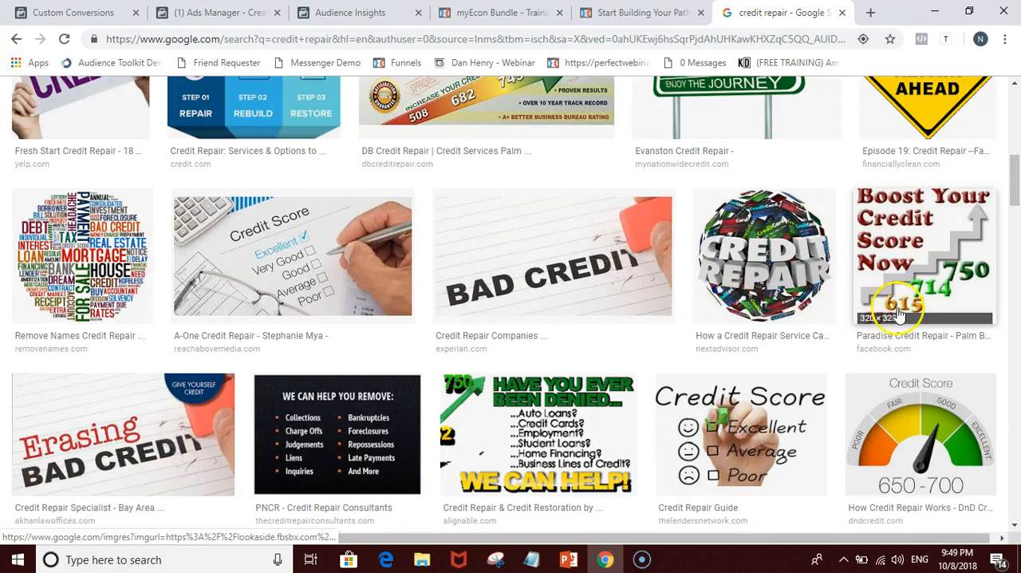
Step: Open the Facebook Blueprint lesson on the myEcon membership page and read its introduction and free account instructions
left_click(503, 13)
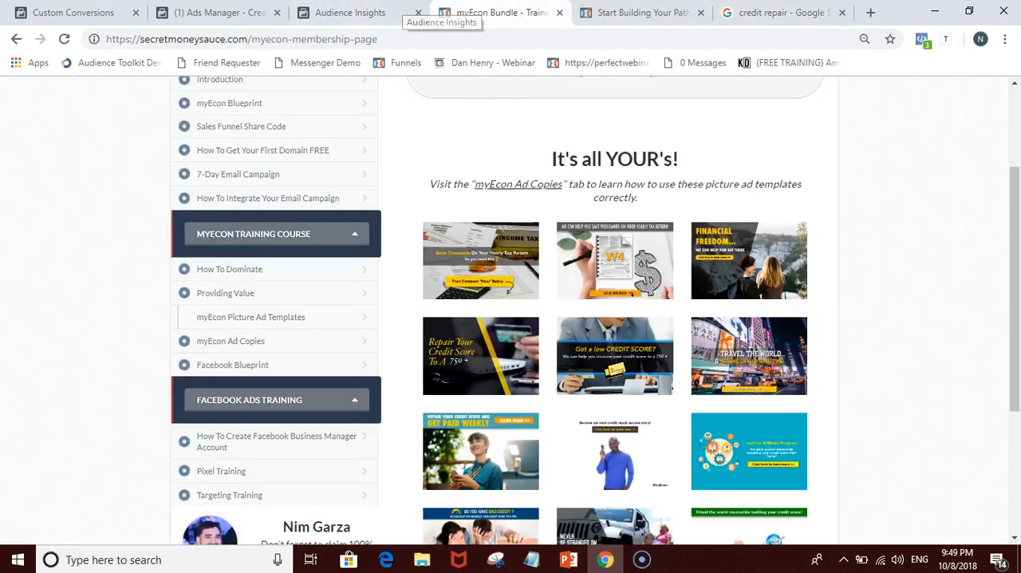
left_click(250, 369)
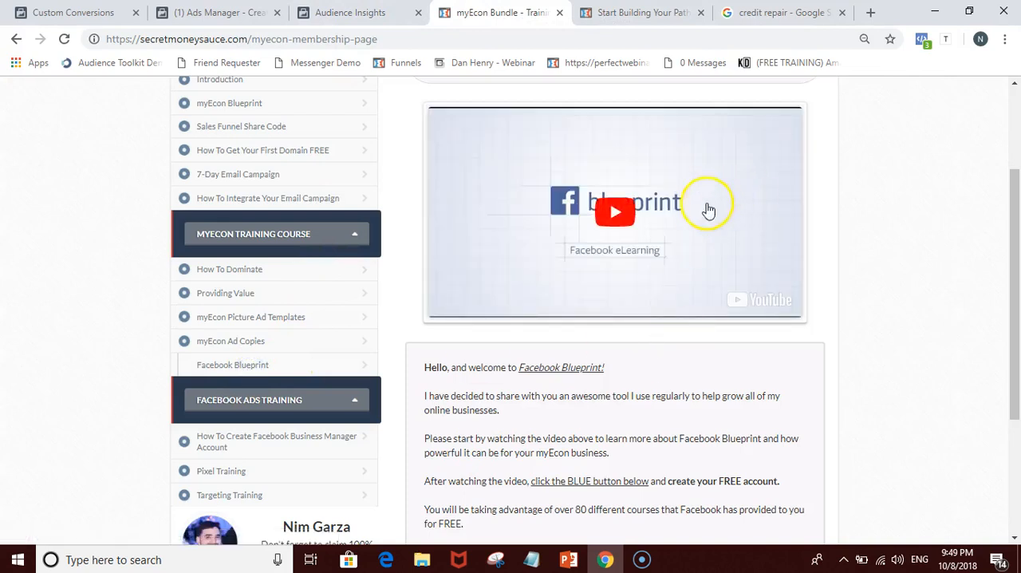
scroll(645, 304, "down", 2)
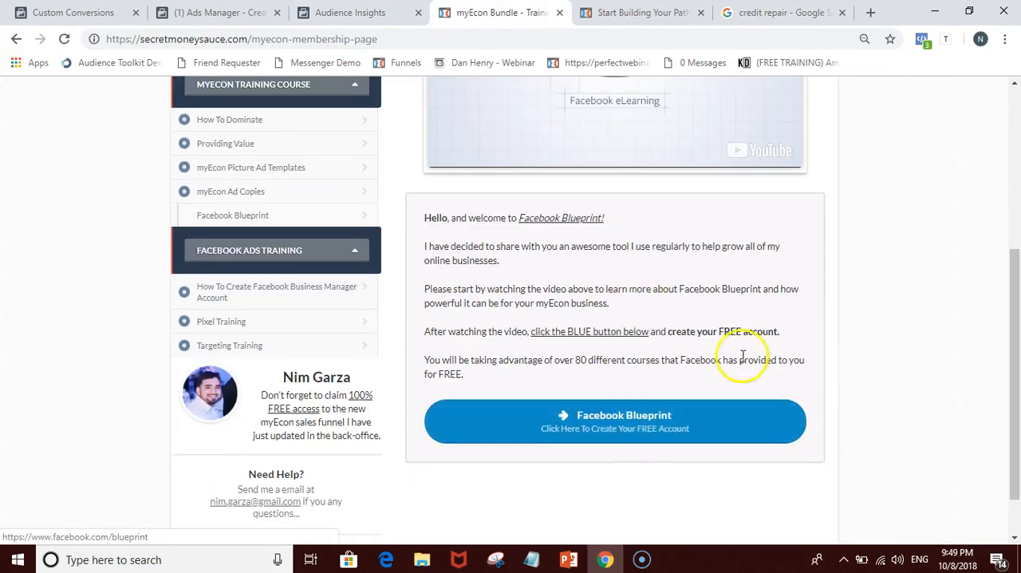
scroll(746, 348, "up", 2)
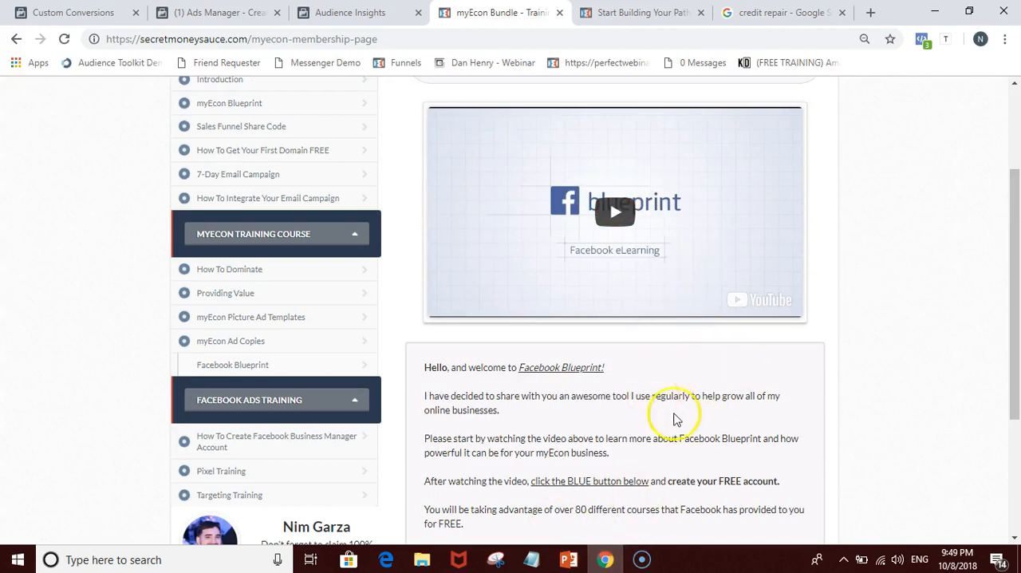
scroll(722, 423, "down", 1)
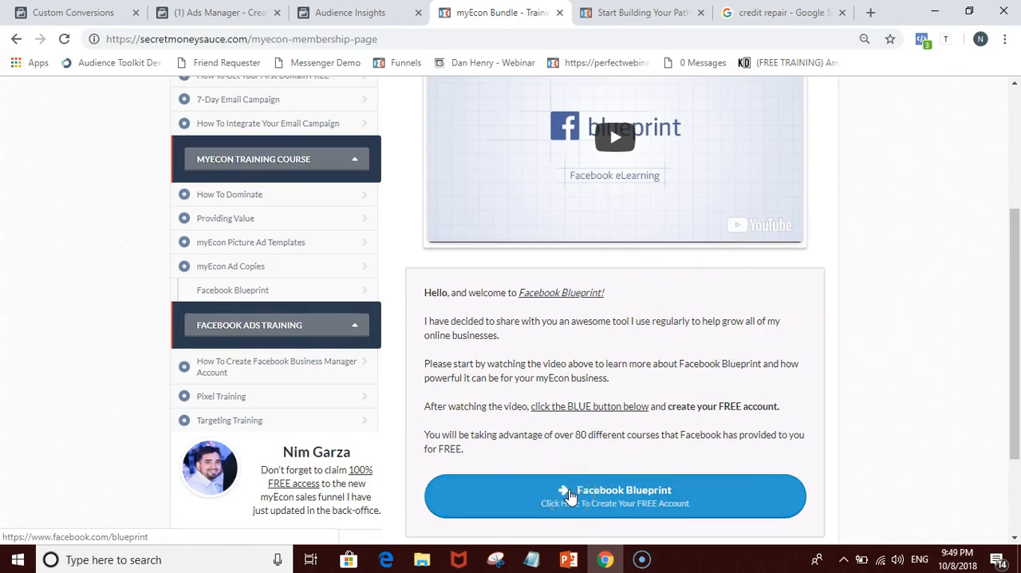
scroll(483, 425, "up", 1)
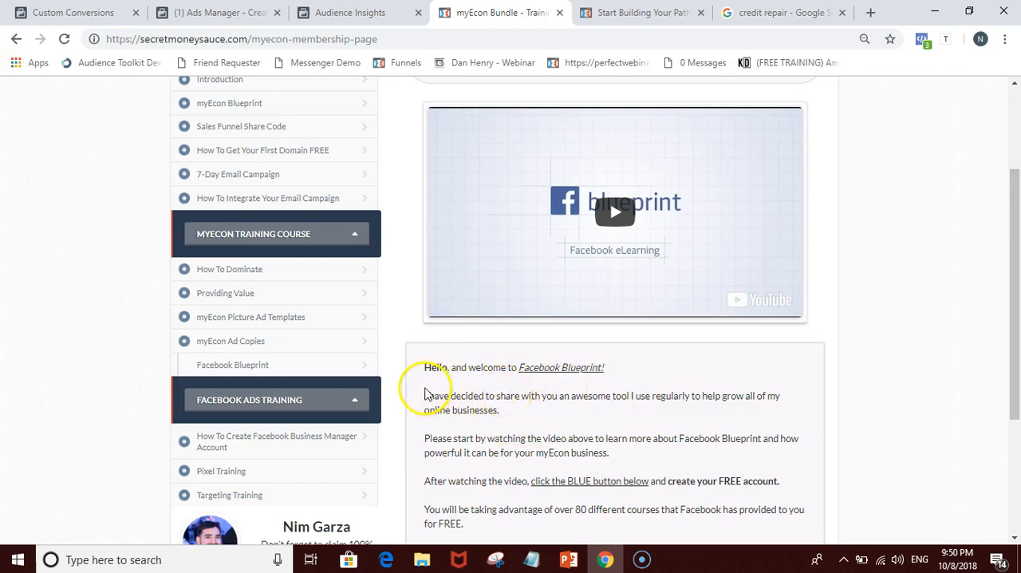
left_click_drag(423, 366, 483, 410)
left_click(522, 412)
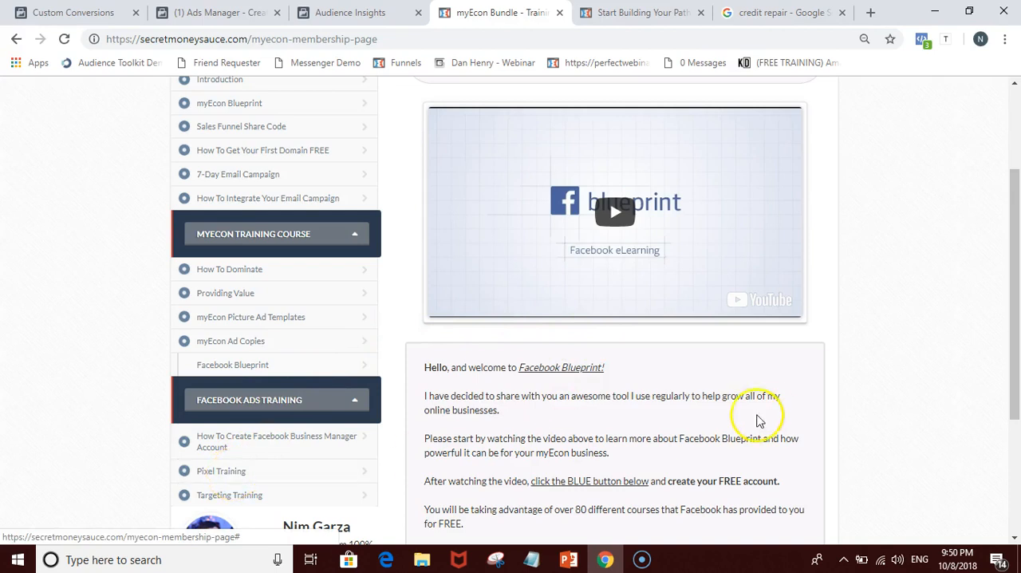
scroll(771, 410, "down", 1)
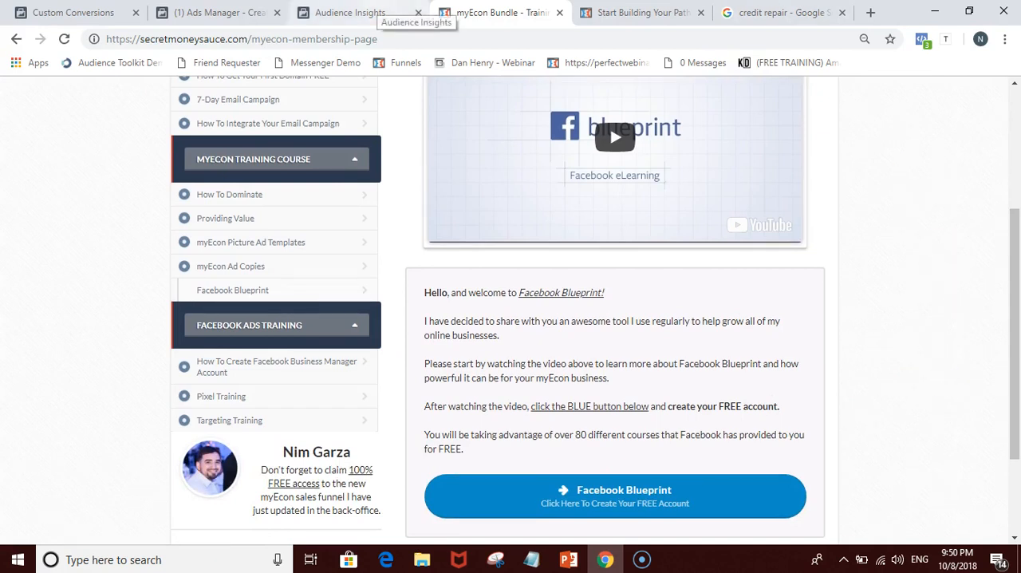
Step: Close the Audience Insights browser tab and return to the links and preview sections of the ad in Ads Manager
left_click(374, 12)
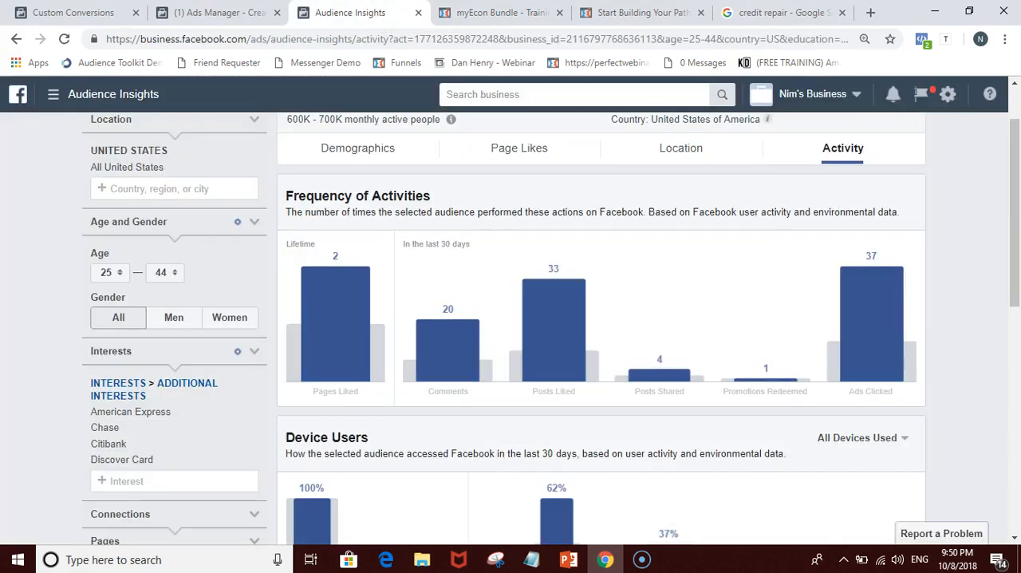
left_click(419, 13)
left_click(239, 13)
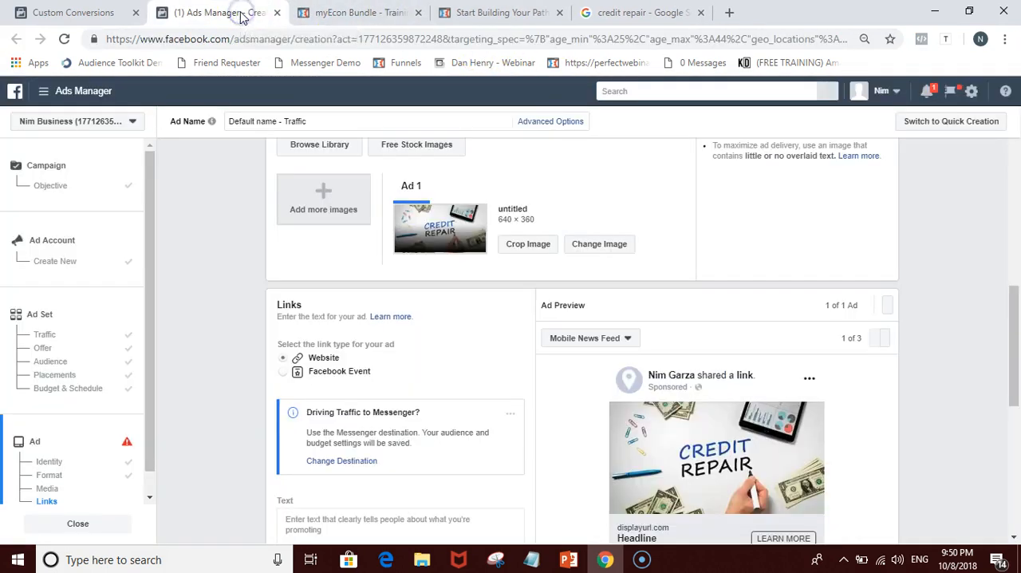
scroll(563, 203, "up", 2)
scroll(569, 276, "down", 3)
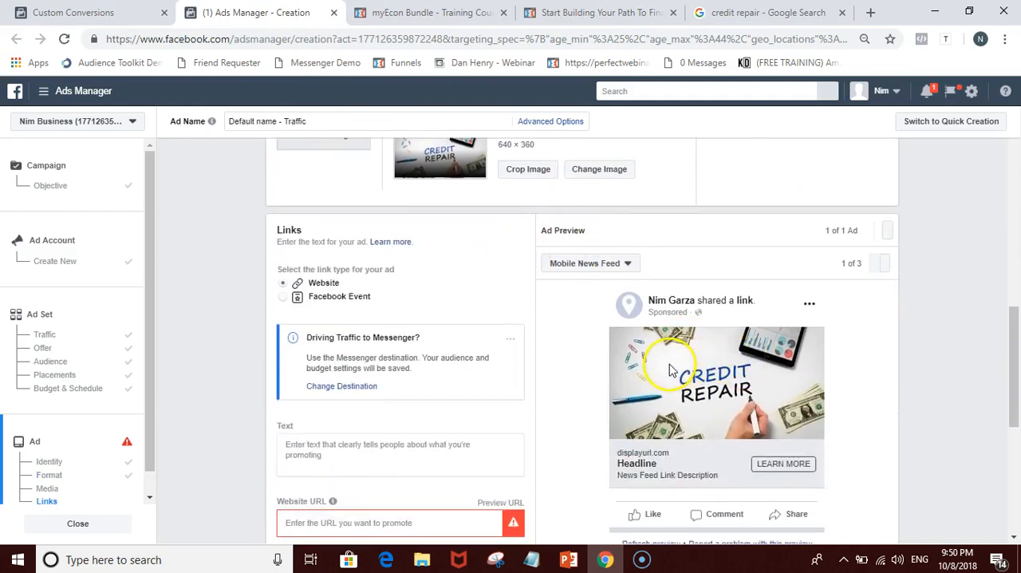
left_click(423, 532)
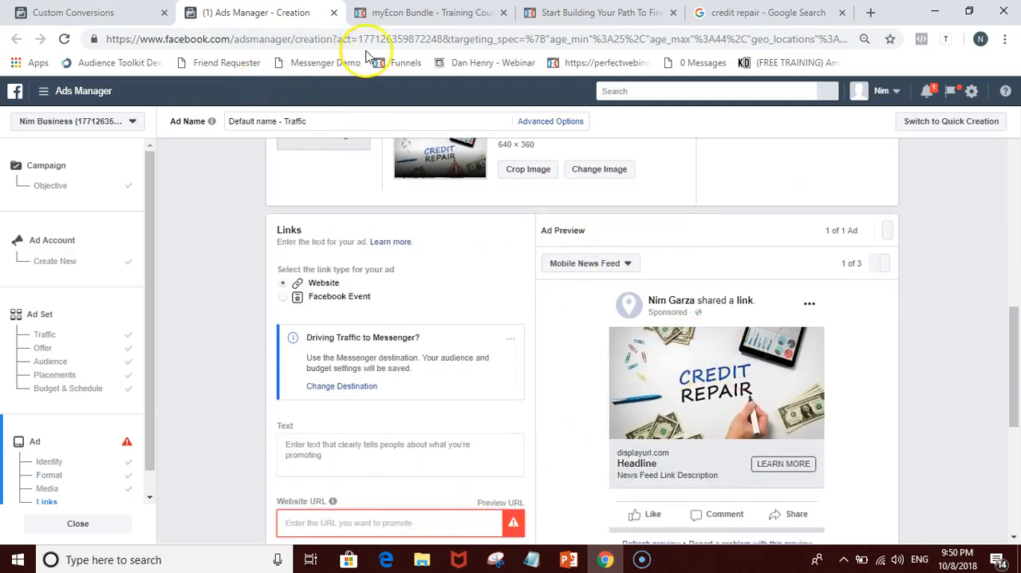
left_click(563, 12)
left_click(285, 39)
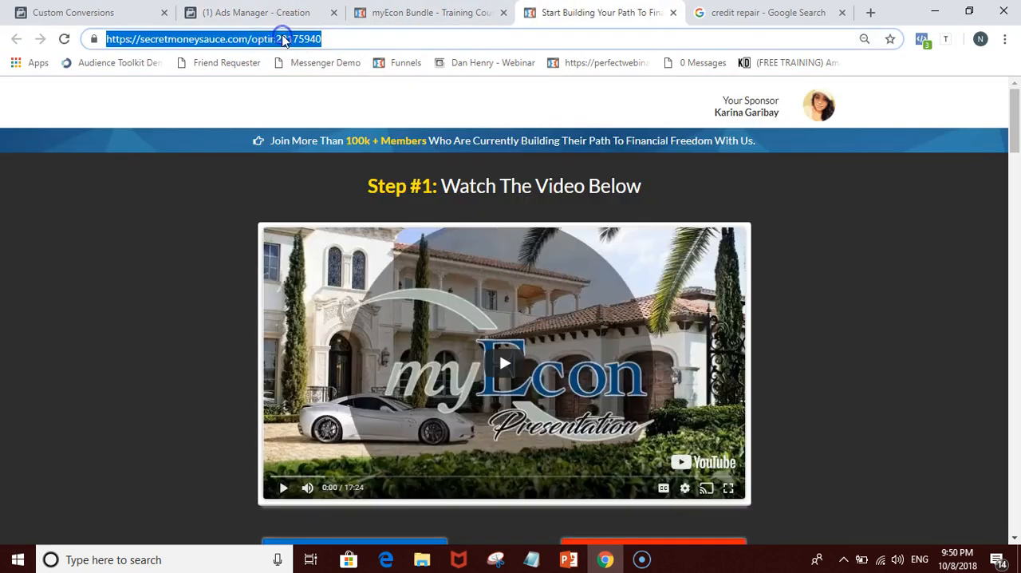
key("ctrl+shift+Tab")
left_click(598, 12)
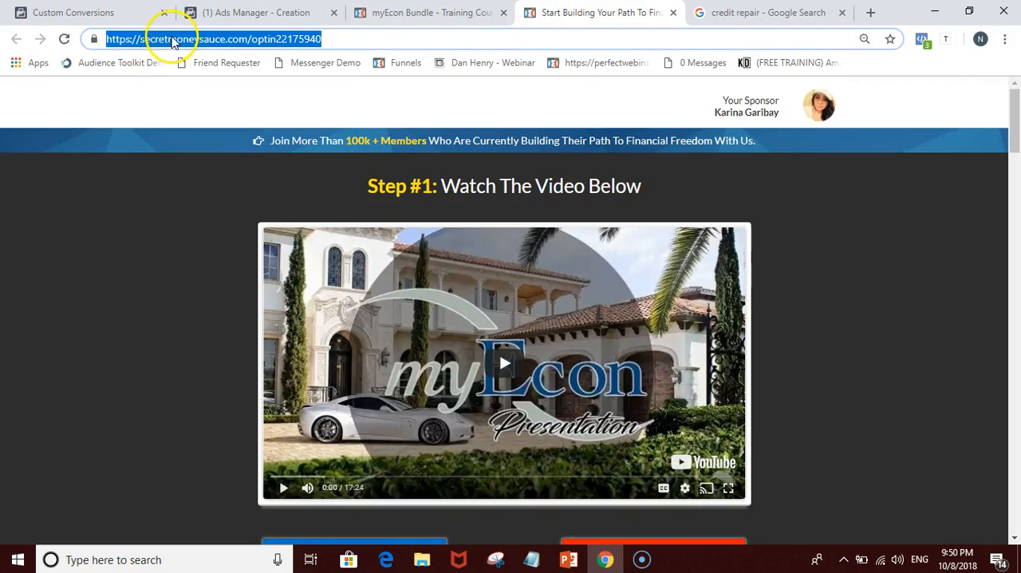
Step: Switch to ClickFunnels in the Google image search tab and open the myEcon - Sales Funnel at its landing page step
left_click(710, 9)
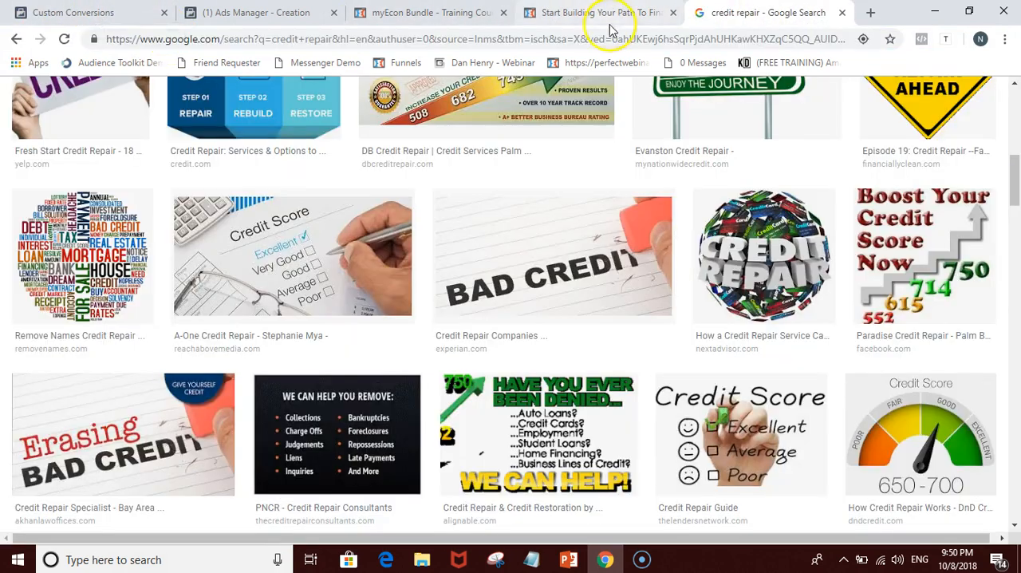
left_click(591, 39)
type("click")
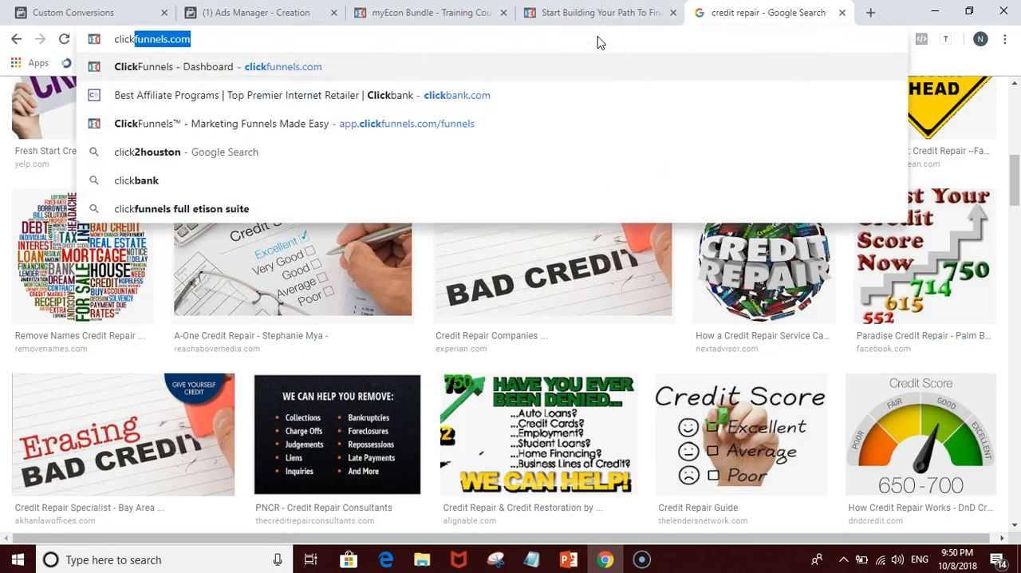
key("Return")
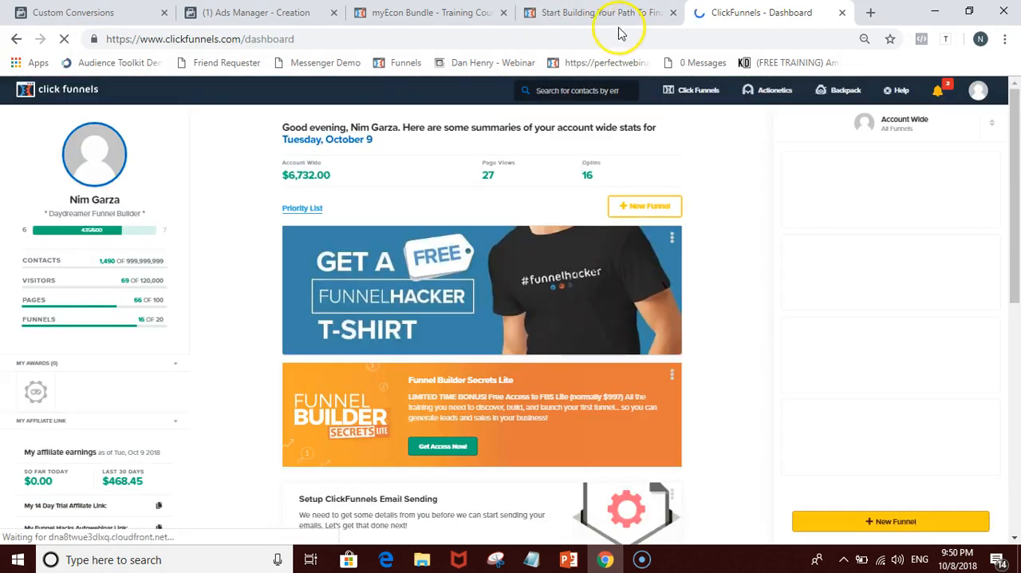
mouse_move(683, 90)
left_click(702, 129)
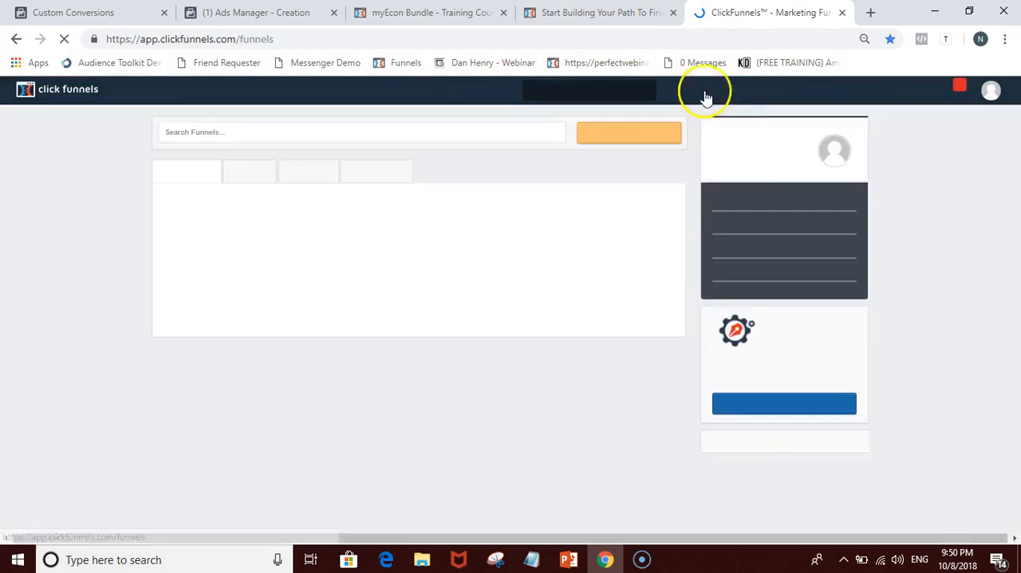
left_click(228, 226)
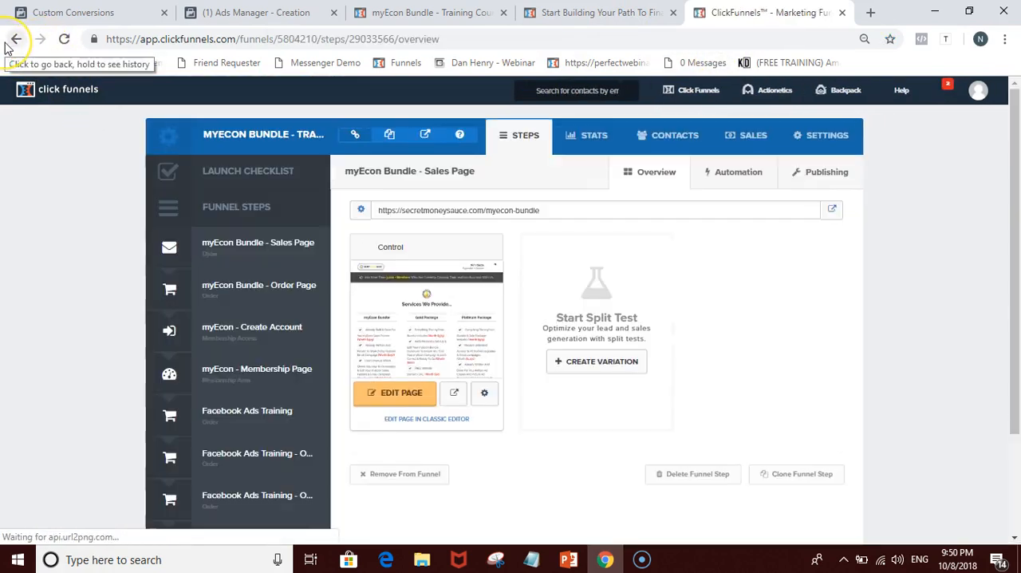
left_click(11, 41)
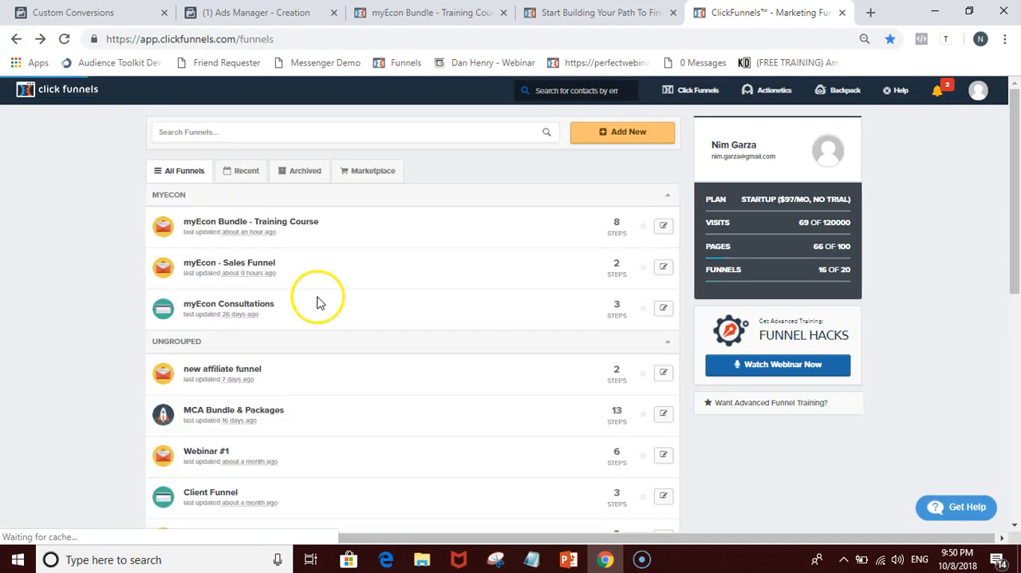
left_click(249, 265)
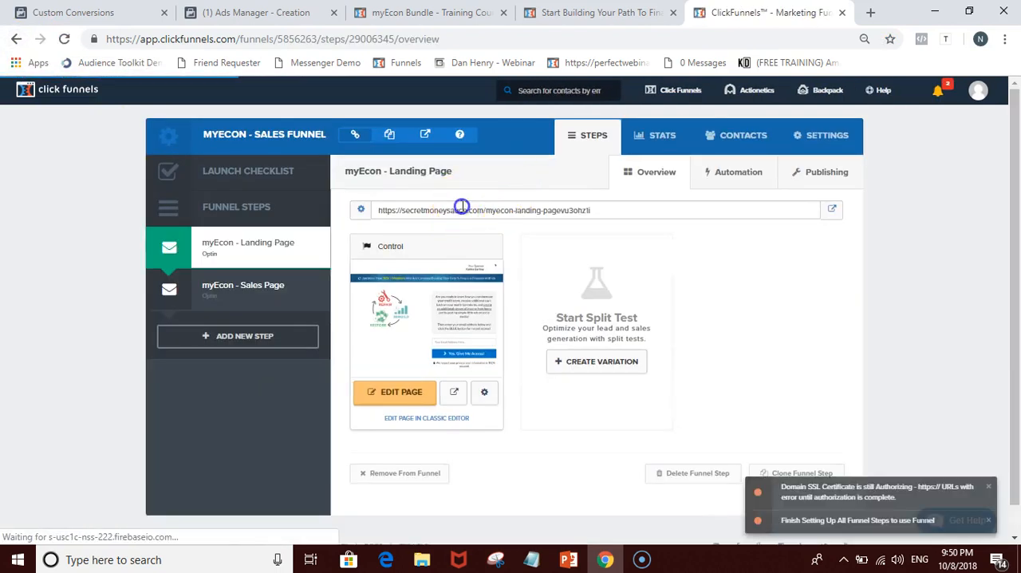
Step: Copy the myEcon - Landing Page URL from the funnel and paste it as the ad's website URL in Ads Manager
left_click(463, 210)
key("ctrl+c")
right_click(463, 208)
left_click(479, 217)
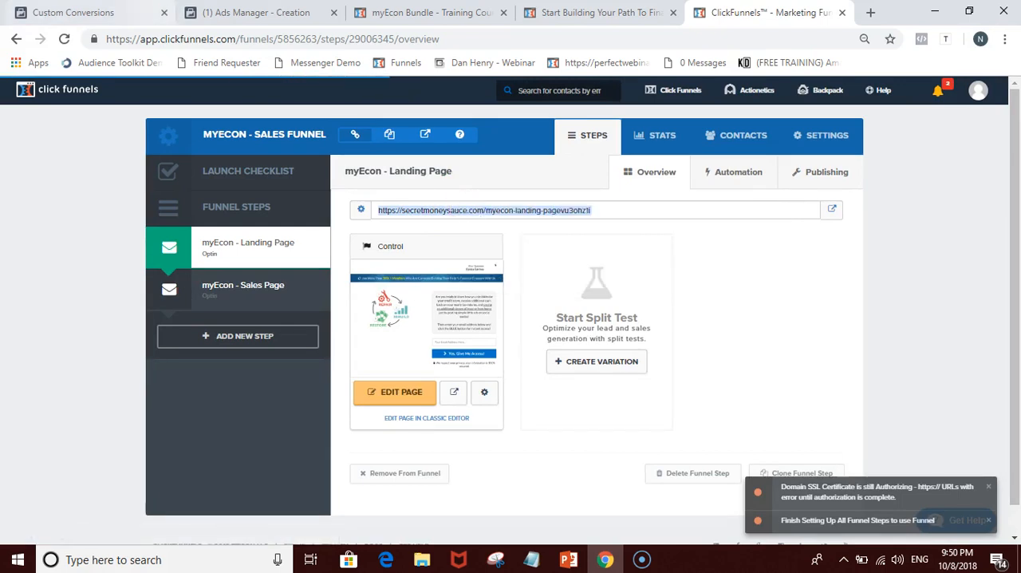
left_click(120, 12)
left_click(318, 14)
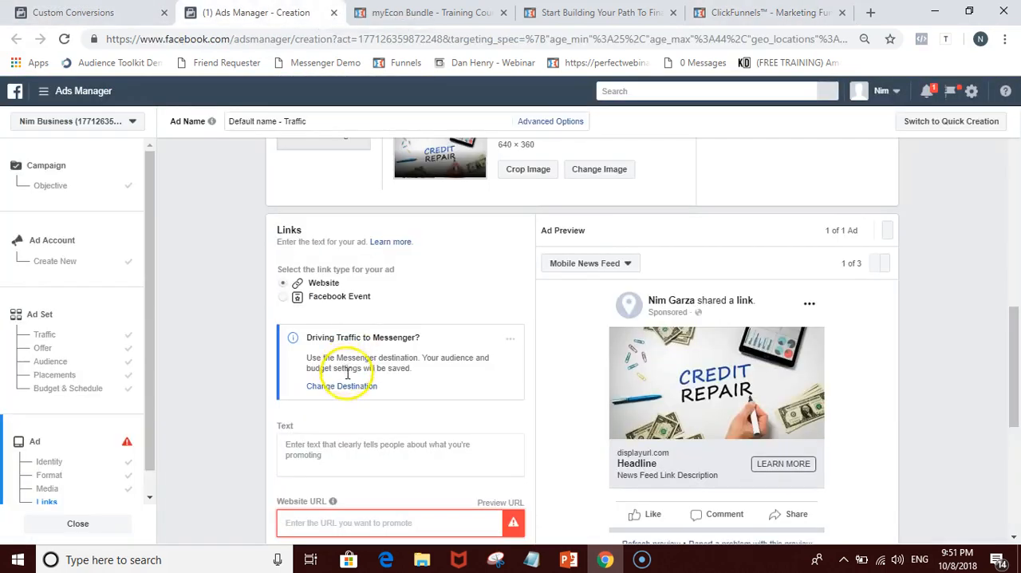
key("ctrl+v")
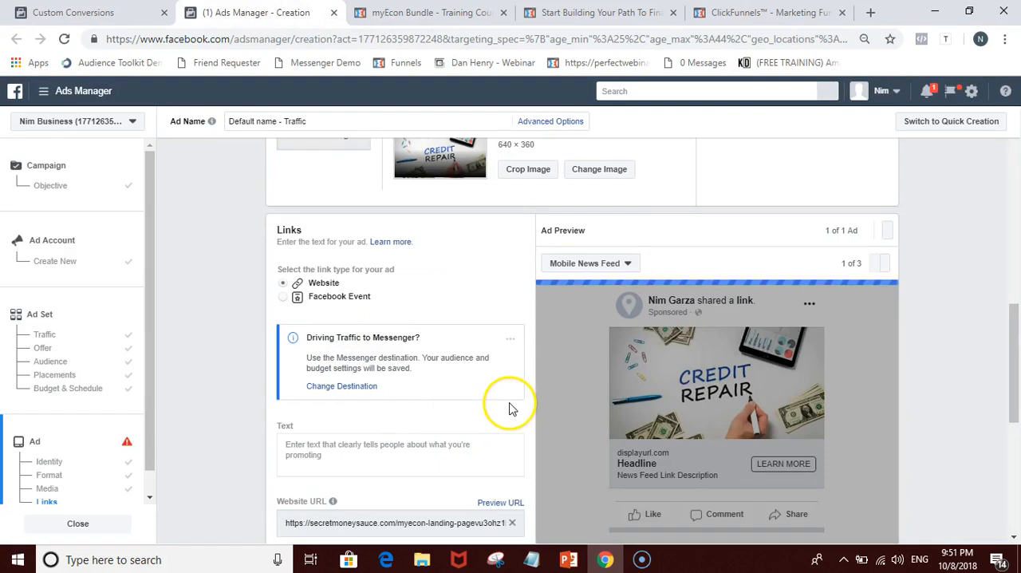
Step: Review the presentation page and the funnel's landing page step again, then return to the ad's website link settings in Ads Manager
left_click(598, 12)
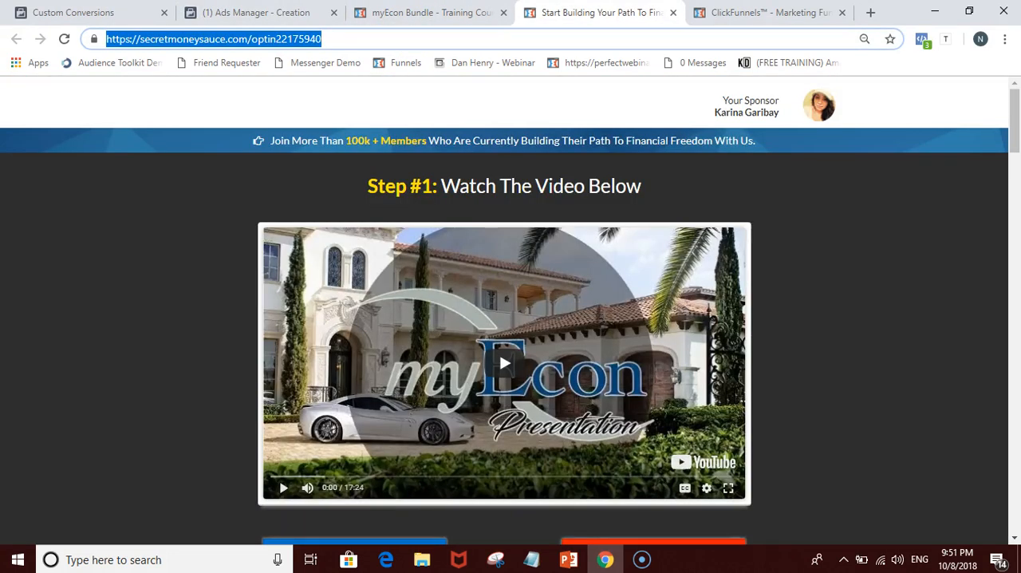
left_click(423, 12)
left_click(766, 12)
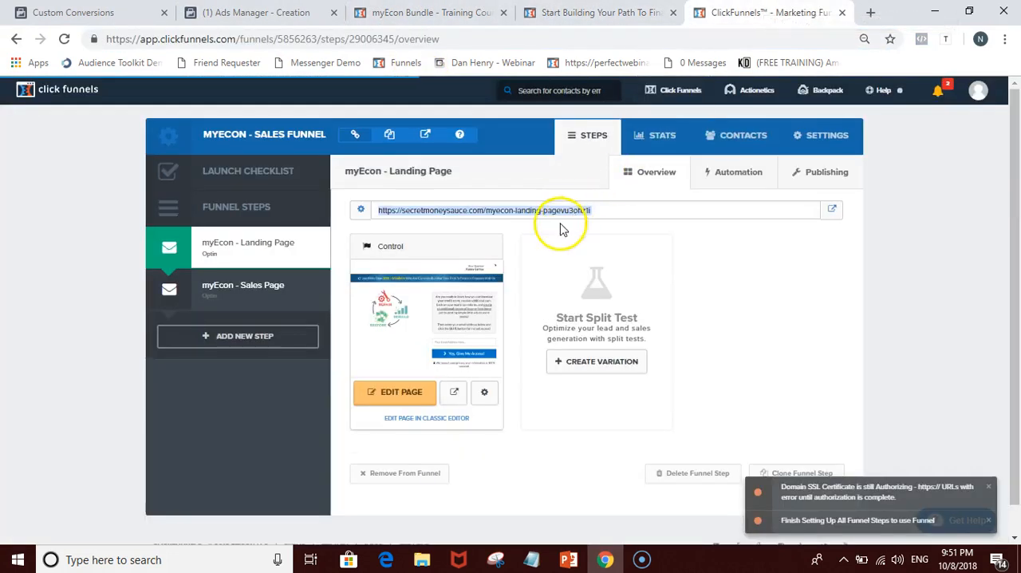
left_click(426, 237)
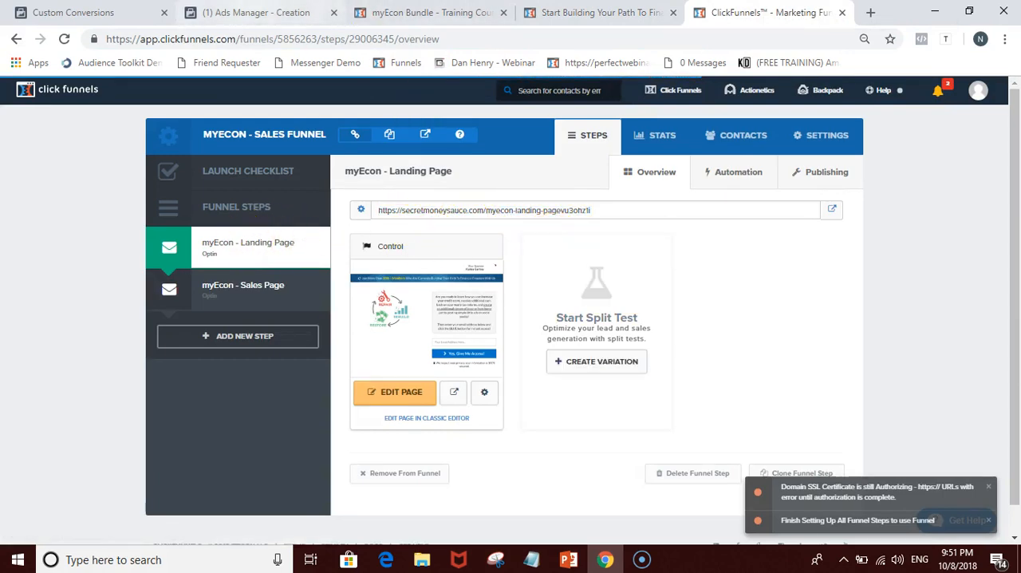
left_click(251, 12)
mouse_move(332, 350)
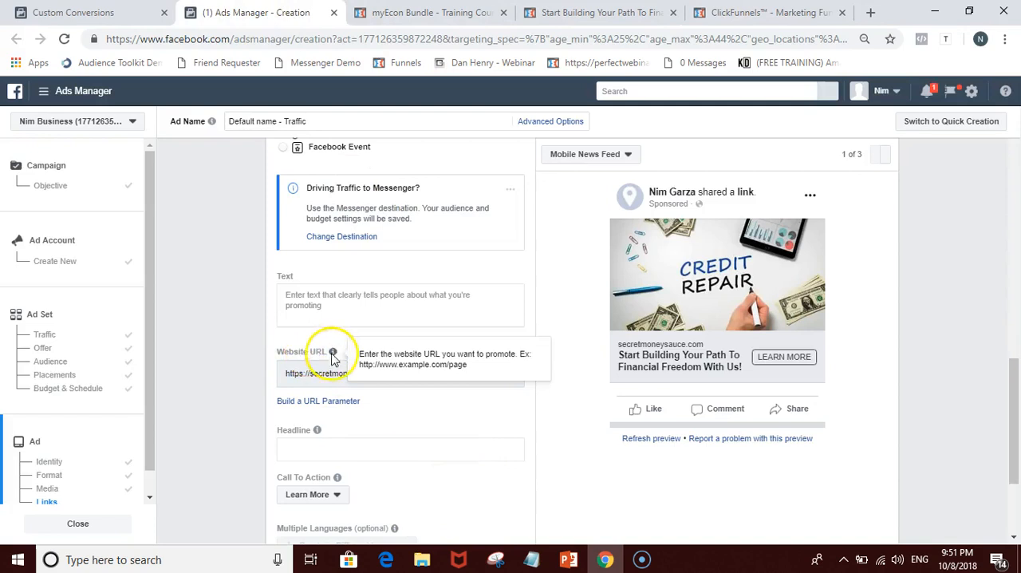
Step: Set the ad's headline to "Start Building Your Path To Financial Freedom With Us - Click Here To Learn More"
left_click(415, 451)
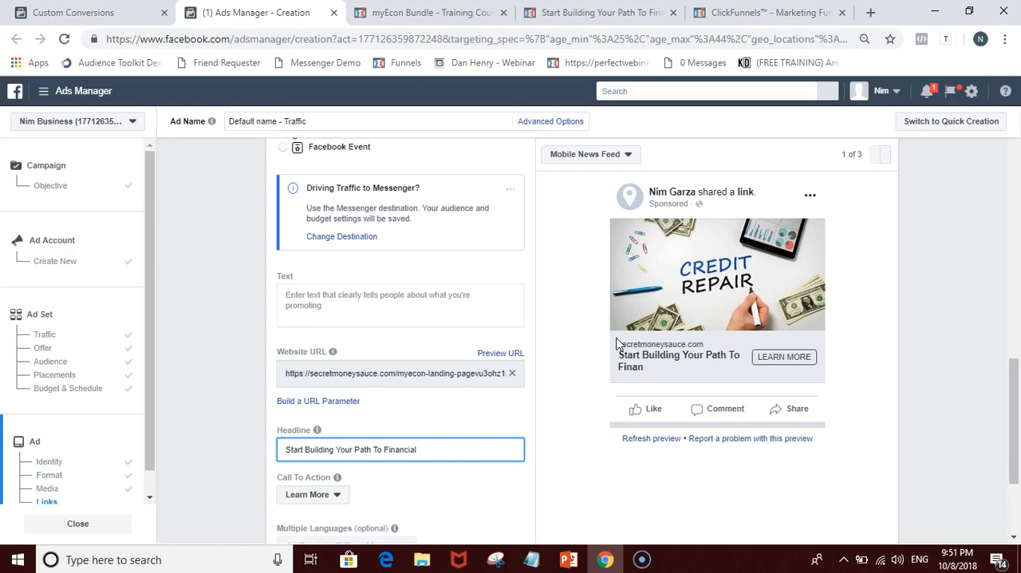
left_click(617, 341)
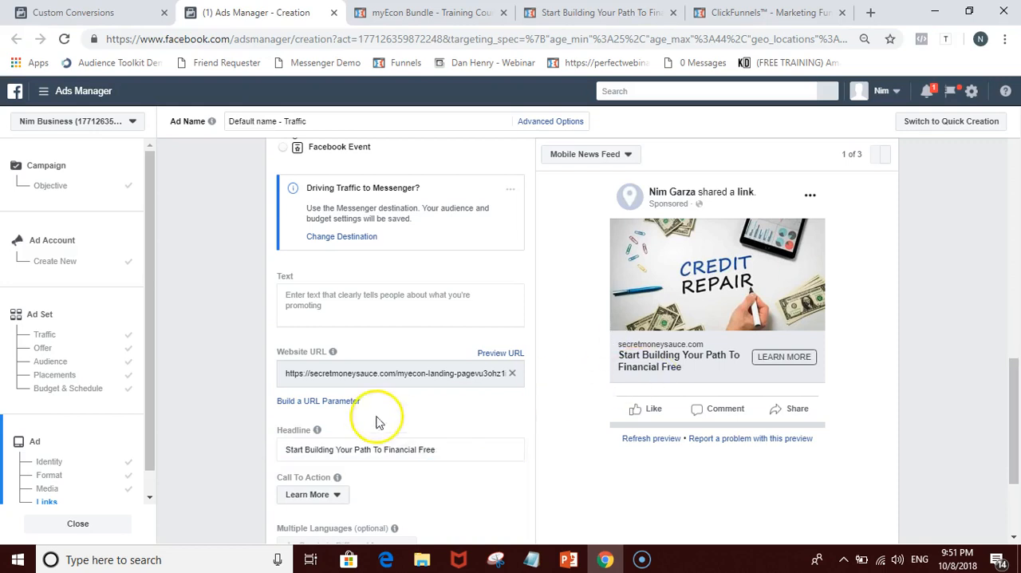
left_click(441, 451)
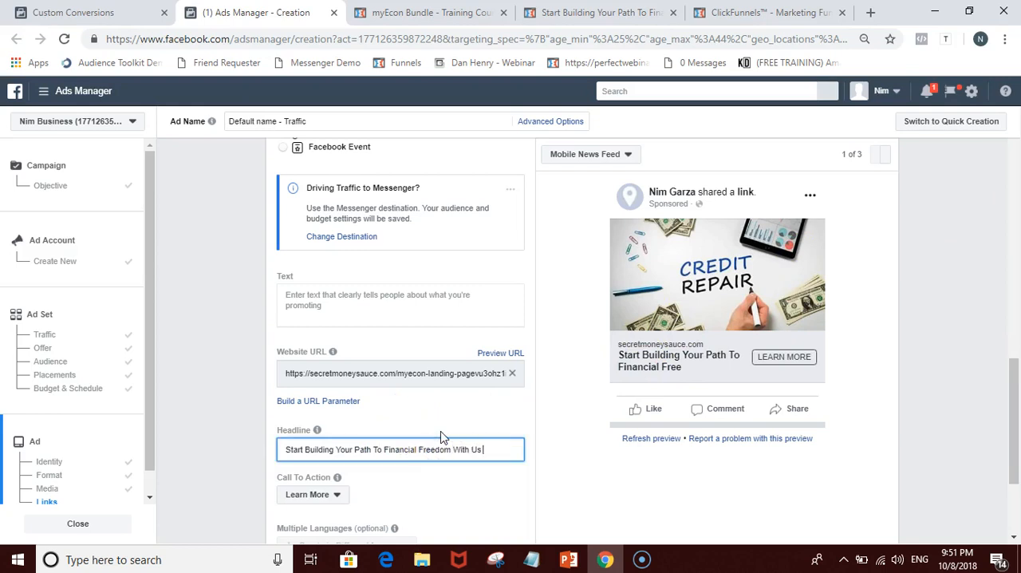
type("dom With Us - Click Here To Learn More")
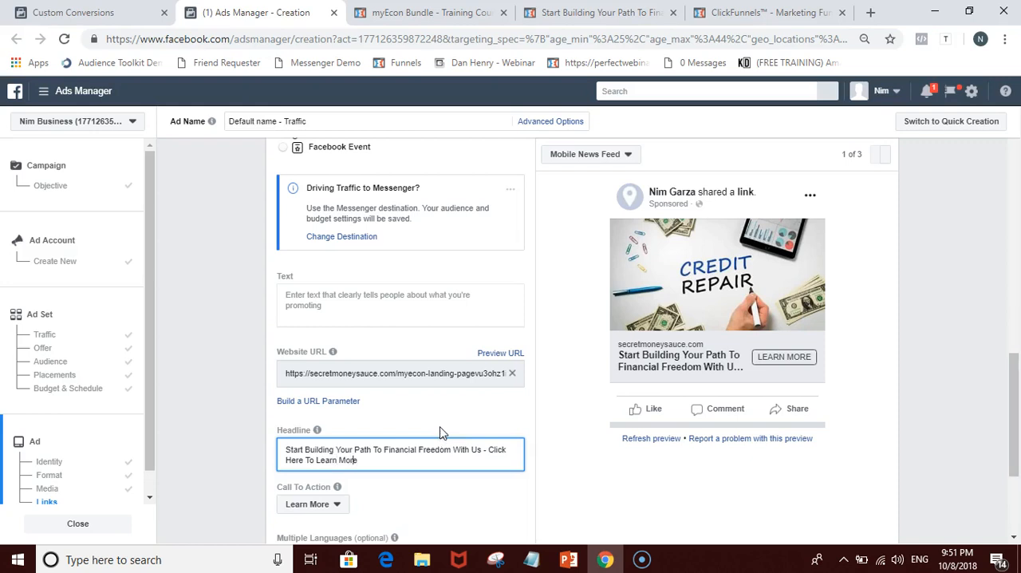
left_click(441, 431)
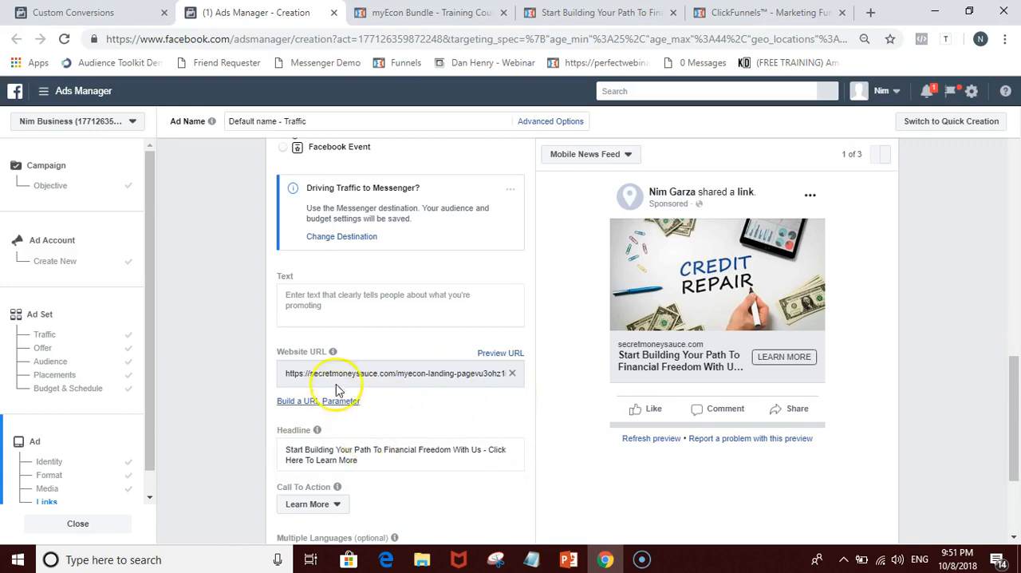
Step: Ready the ad's empty text field for input and open the myEcon Ad Copies lesson on the membership page
left_click(346, 306)
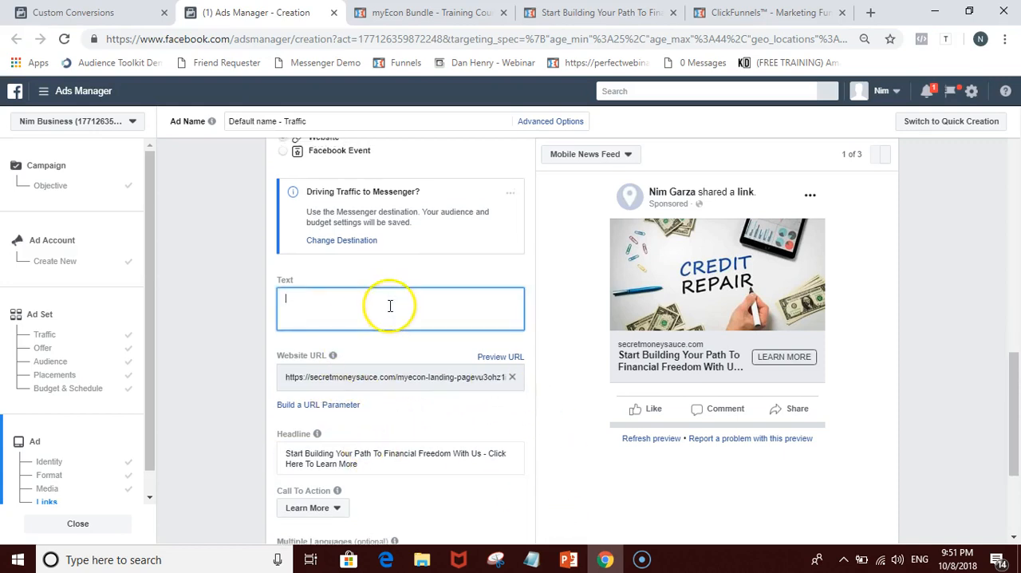
scroll(383, 315, "up", 1)
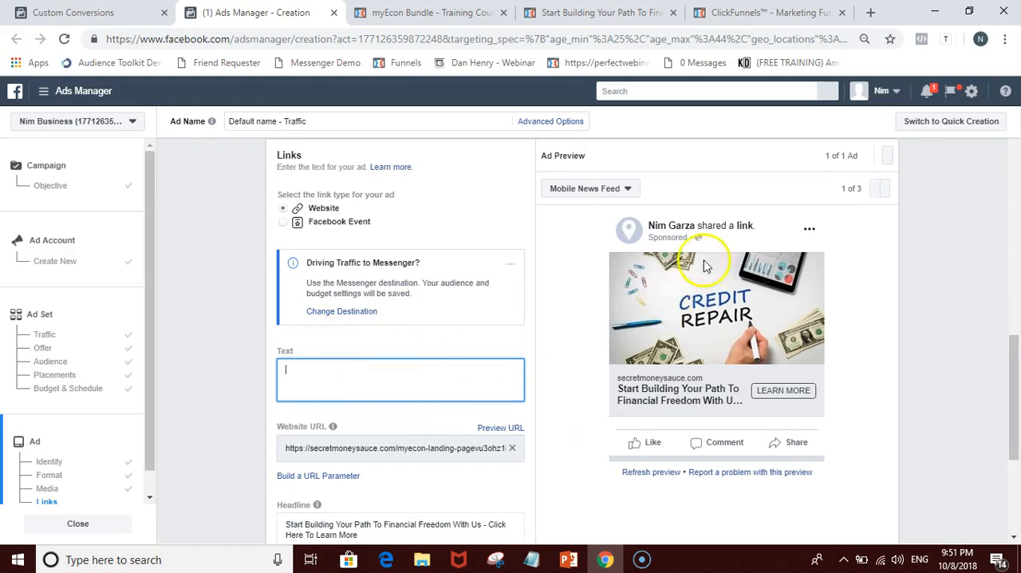
left_click(616, 8)
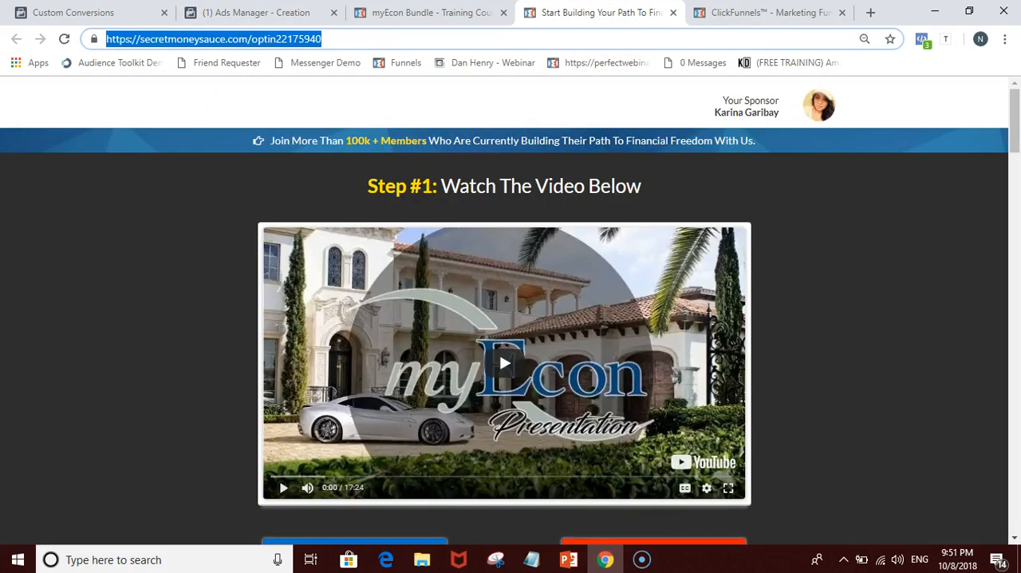
left_click(444, 9)
left_click(296, 271)
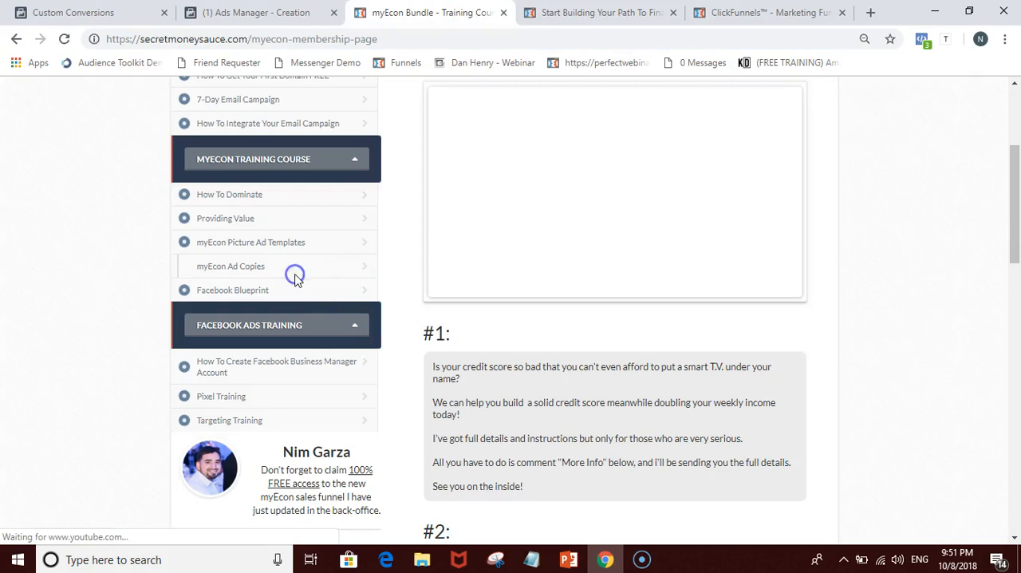
Step: Read through the sample ad copies #1 to #7 in the lesson to find wording for the ad's text
scroll(608, 380, "down", 4)
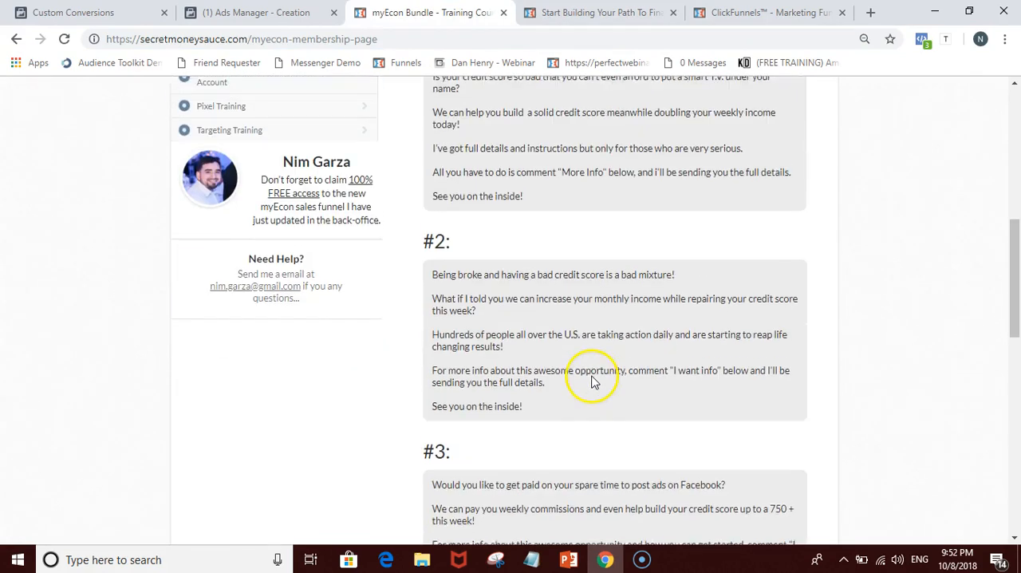
scroll(575, 351, "down", 2)
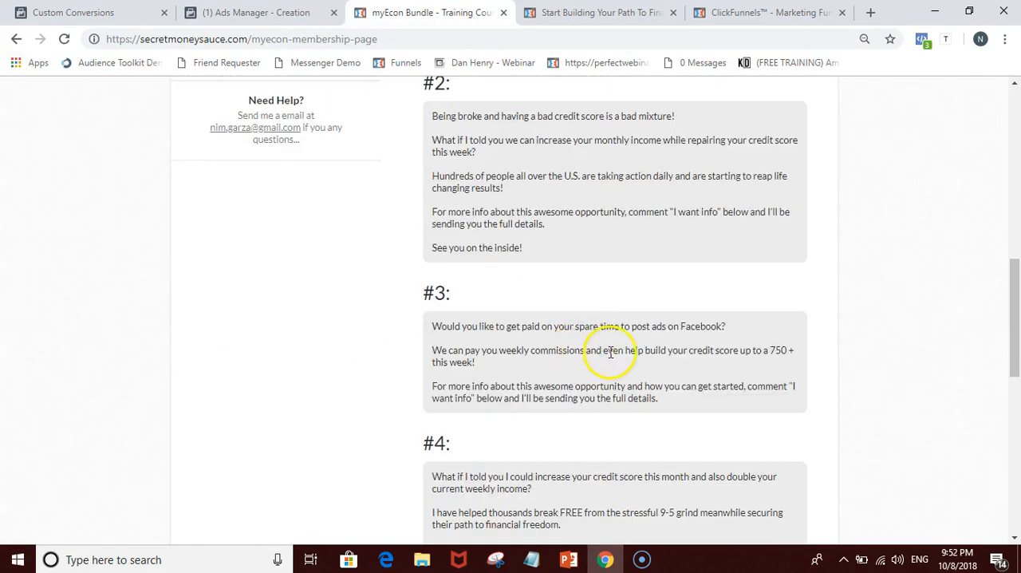
scroll(610, 352, "down", 4)
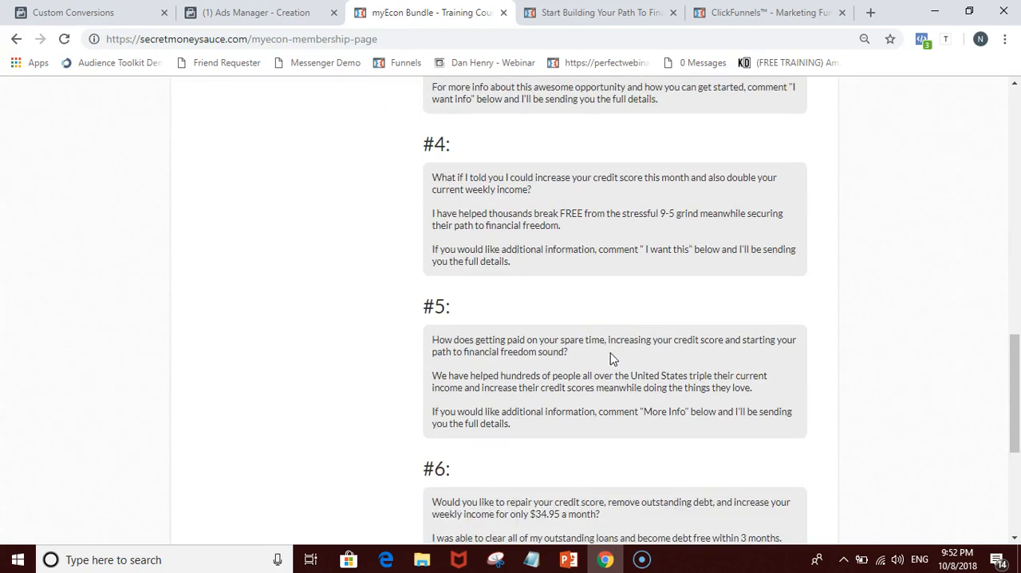
scroll(611, 359, "down", 4)
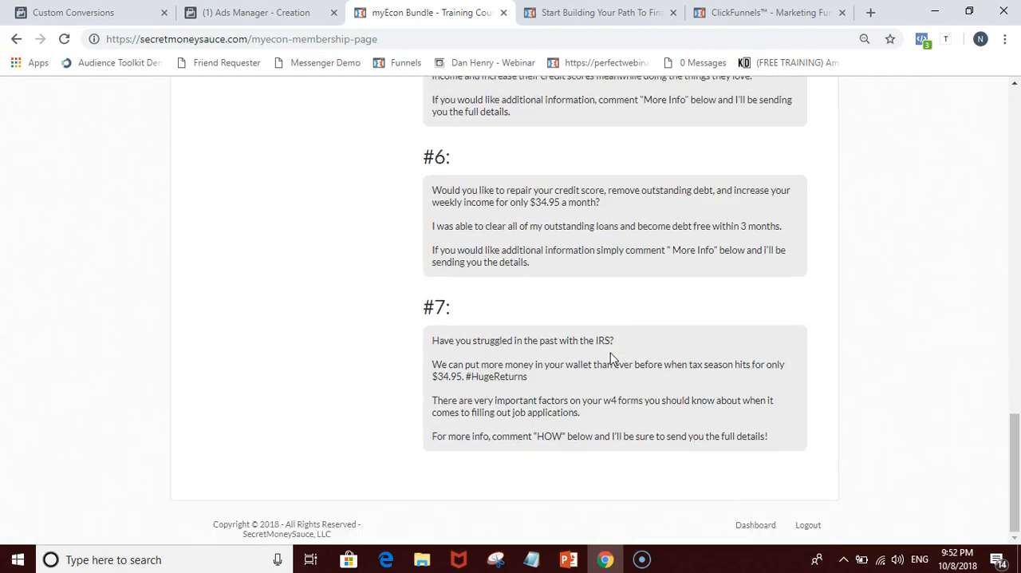
scroll(611, 325, "up", 2)
scroll(636, 209, "up", 4)
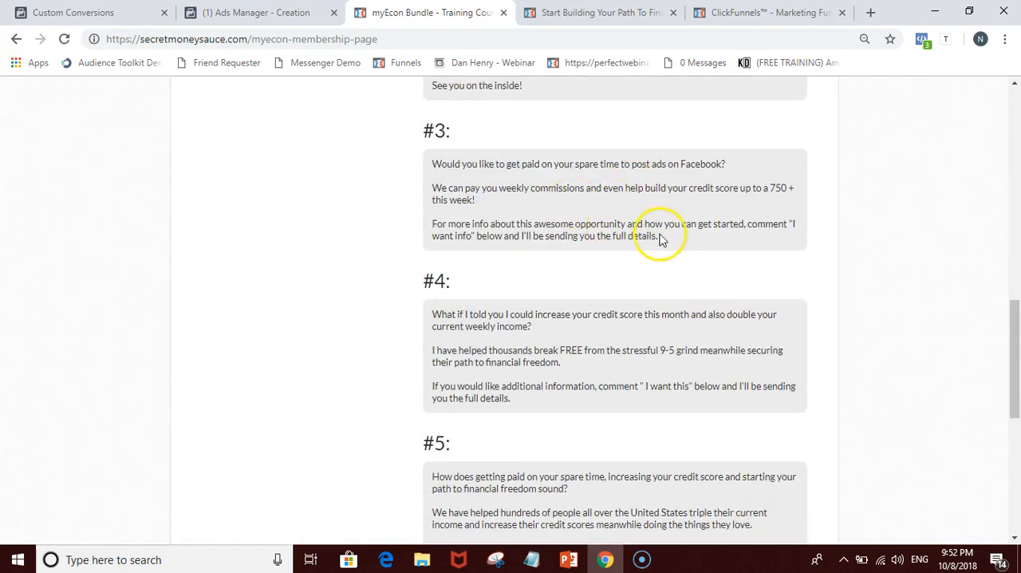
scroll(488, 296, "up", 2)
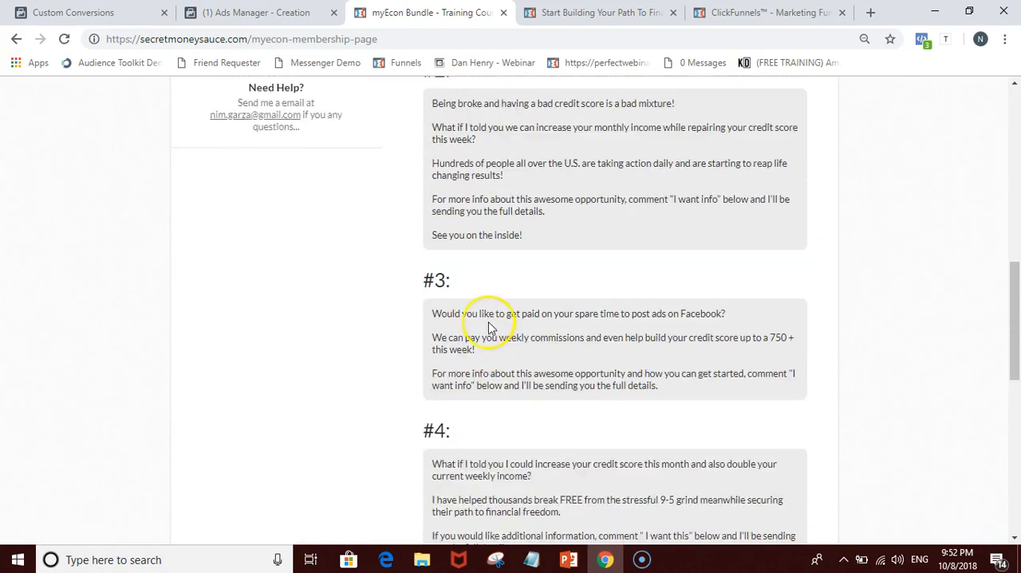
scroll(497, 329, "up", 4)
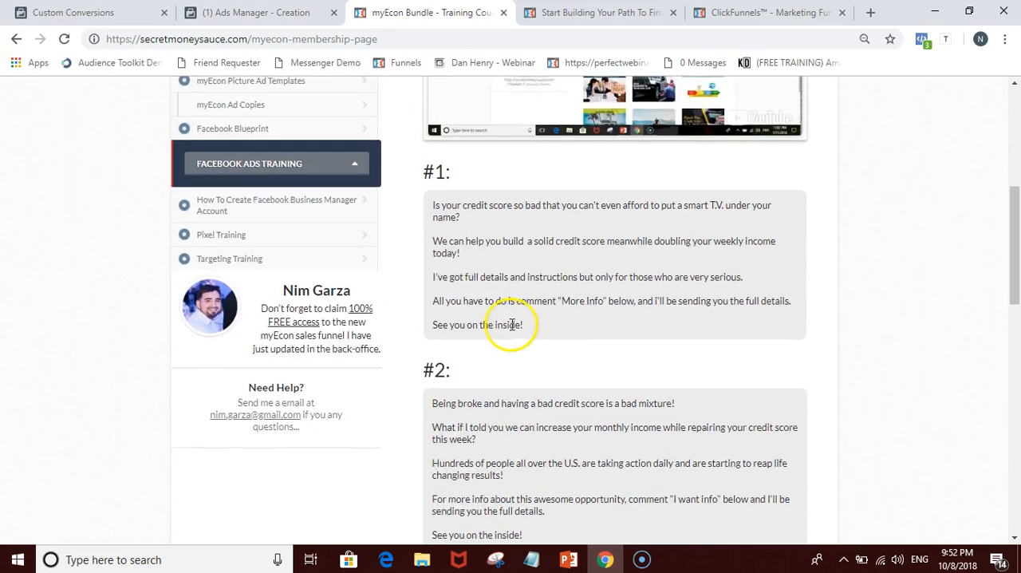
scroll(511, 328, "up", 2)
scroll(513, 331, "down", 2)
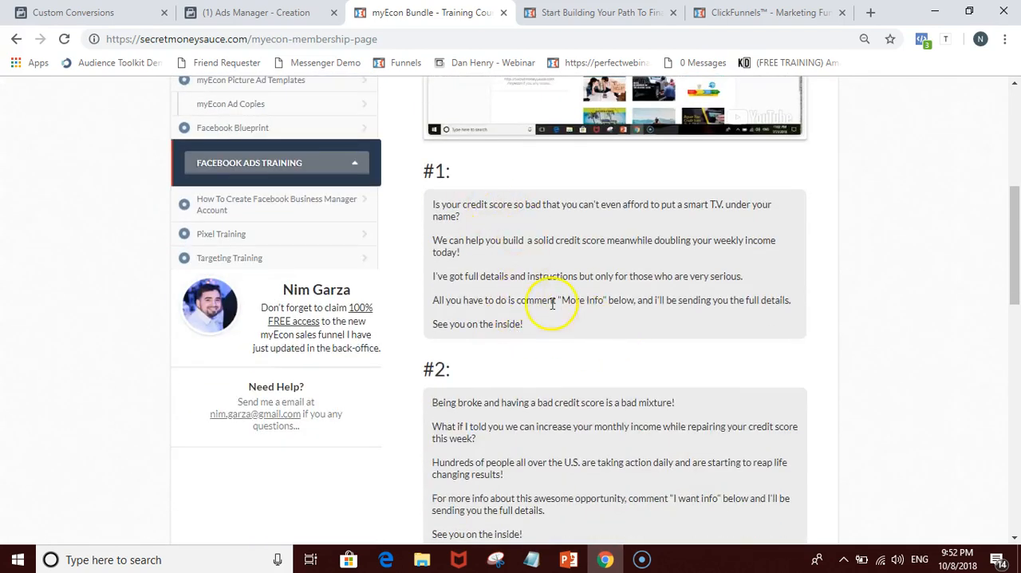
scroll(520, 407, "down", 7)
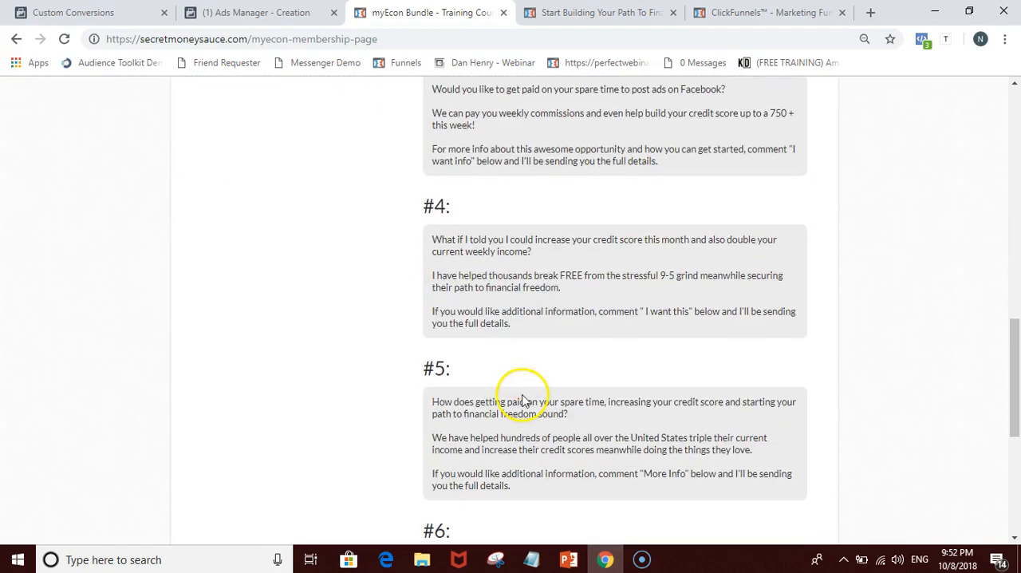
Step: Copy sample ad copy #5 from the membership page and paste it into the ad's empty text field in Ads Manager
left_click_drag(432, 401, 533, 487)
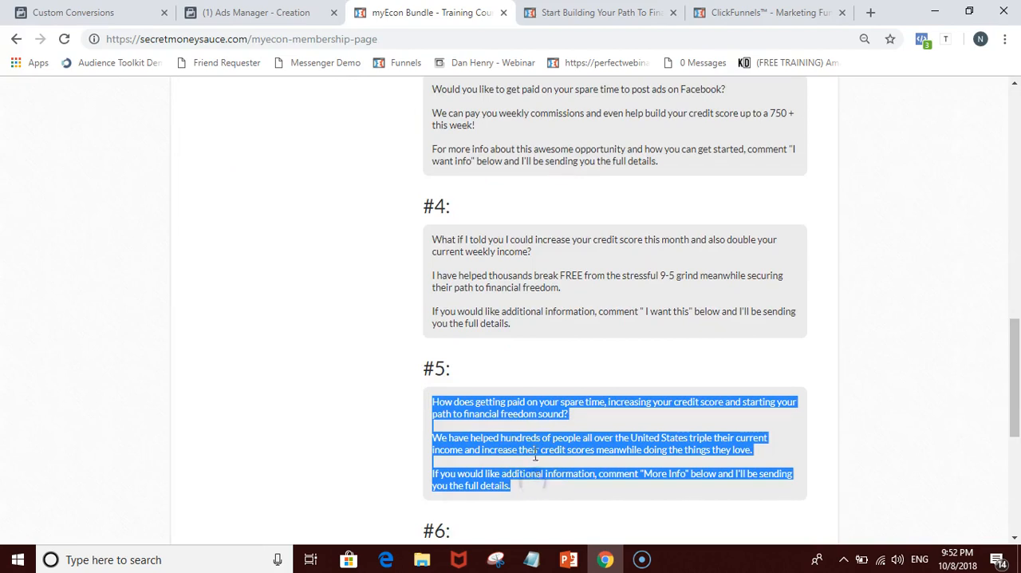
right_click(535, 453)
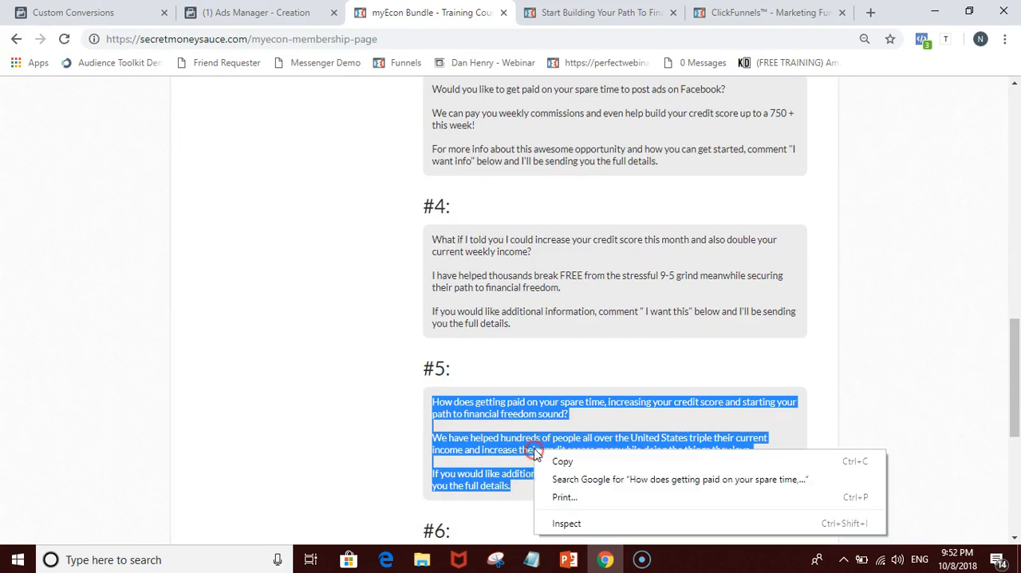
left_click(573, 465)
left_click(825, 380)
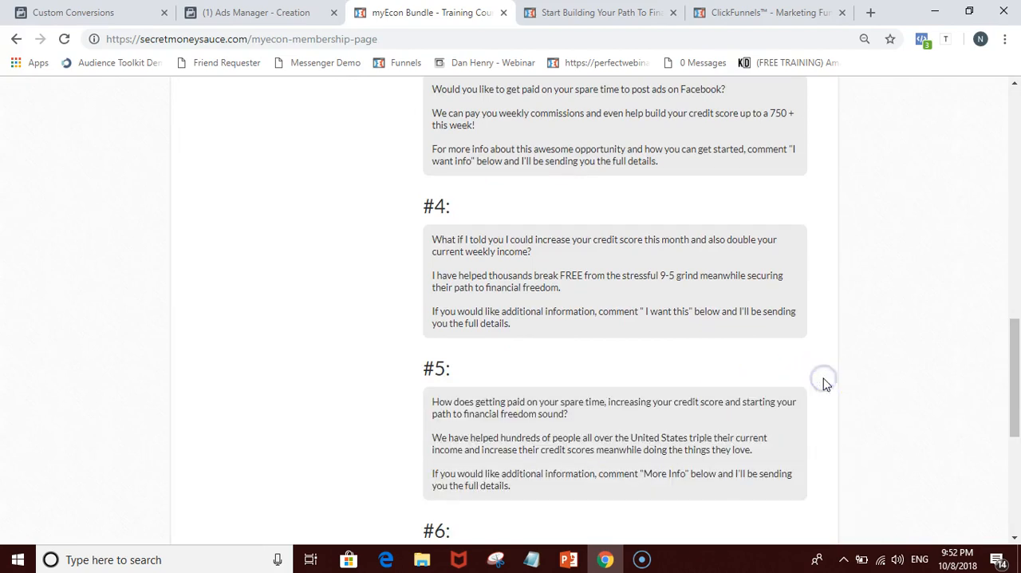
left_click(255, 12)
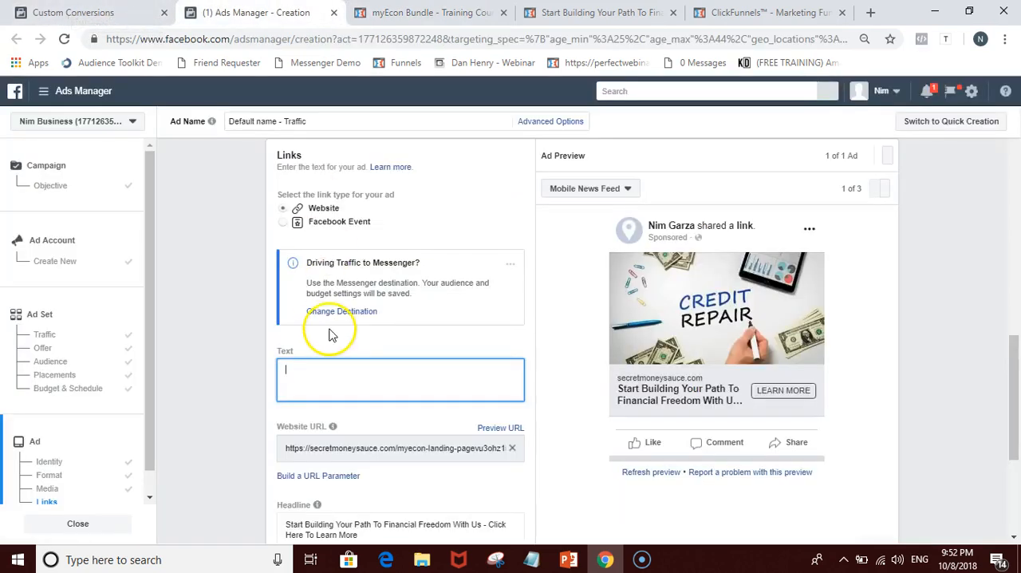
key("ctrl+v")
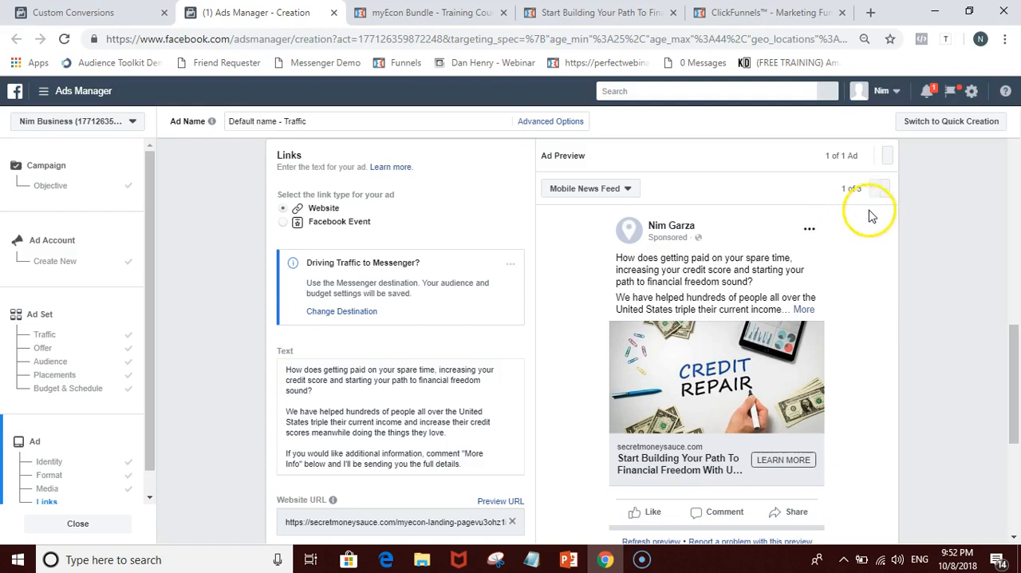
Step: Switch the ad preview to Desktop News Feed and review the full ad against its link settings
left_click(887, 189)
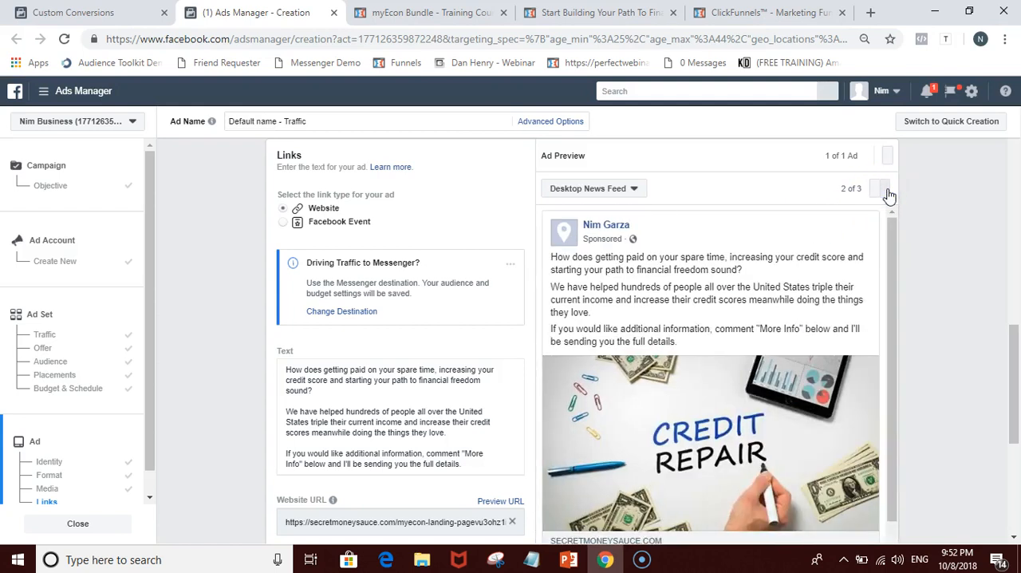
scroll(759, 314, "down", 2)
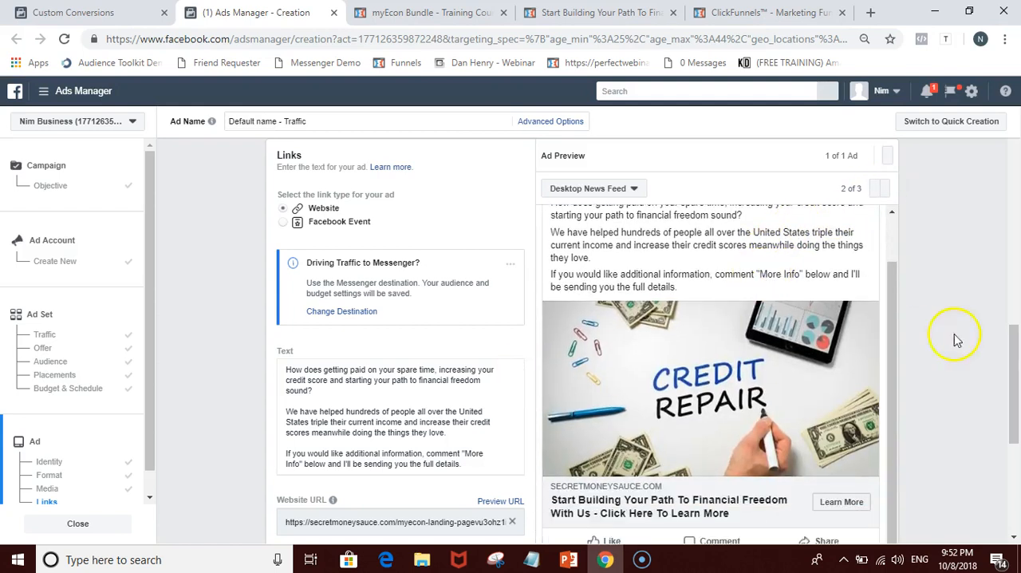
scroll(971, 341, "down", 4)
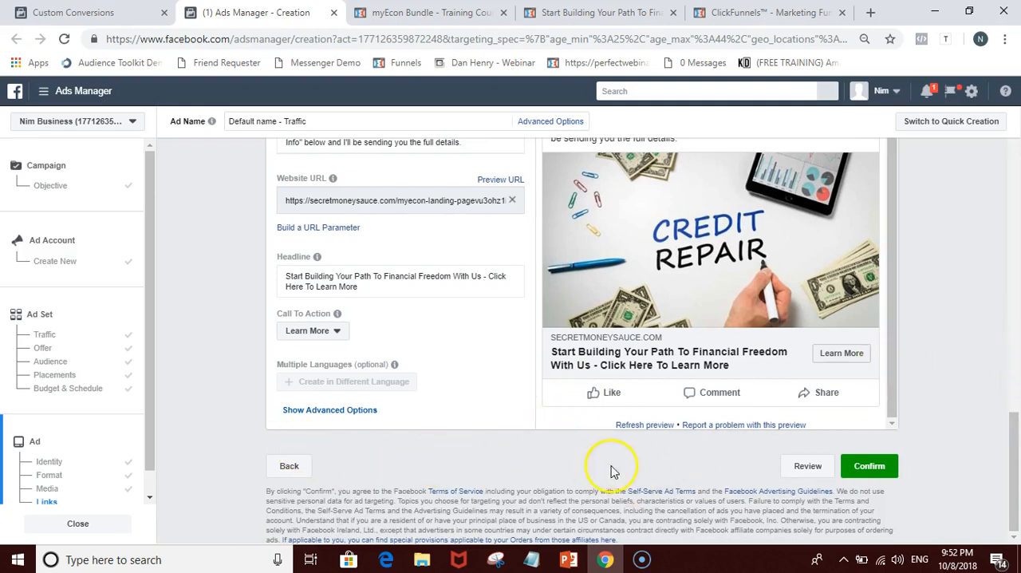
scroll(468, 376, "up", 2)
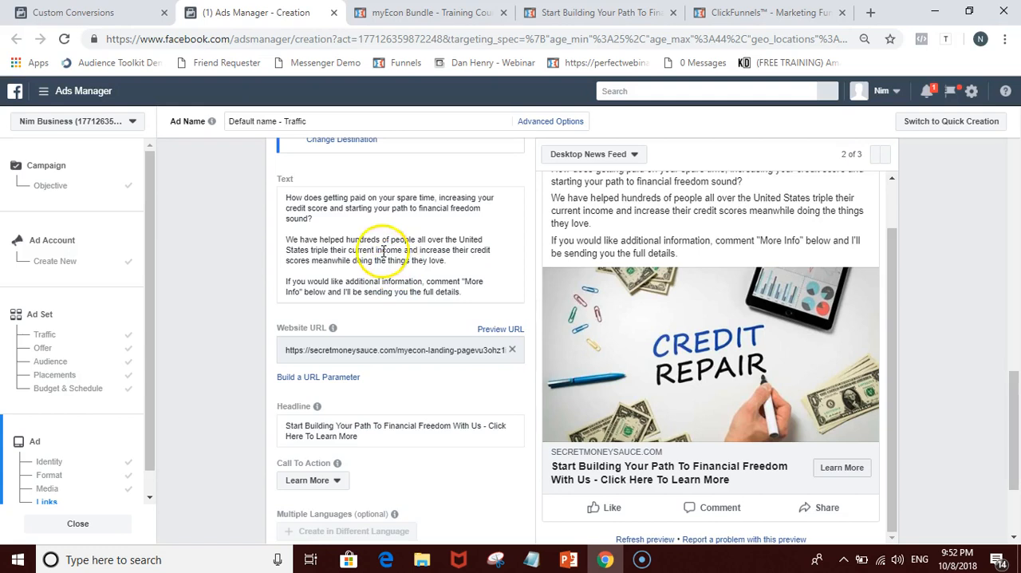
scroll(366, 235, "up", 1)
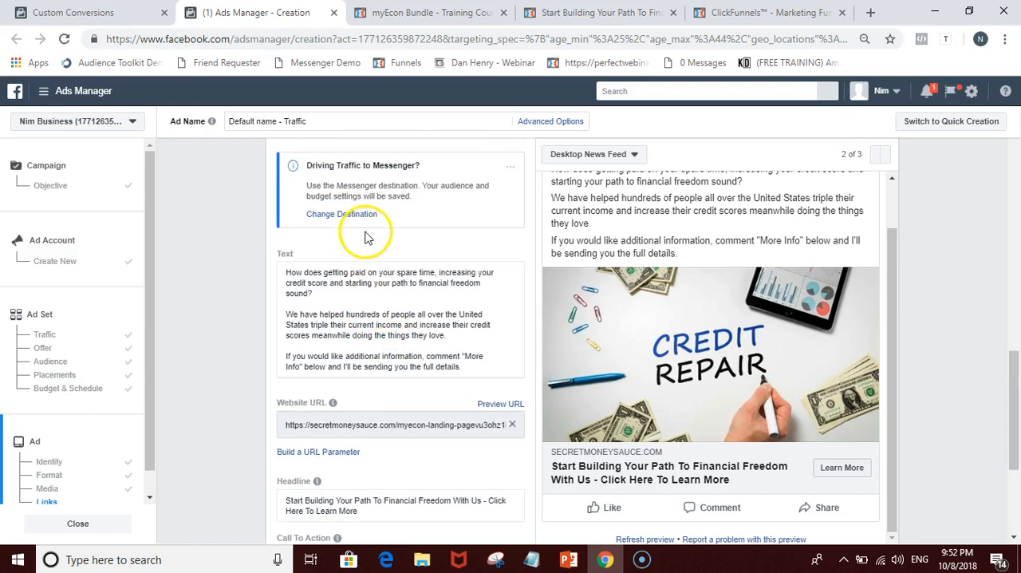
Step: Replace "triple" with "double" in the second paragraph of the ad's text
left_click(328, 272)
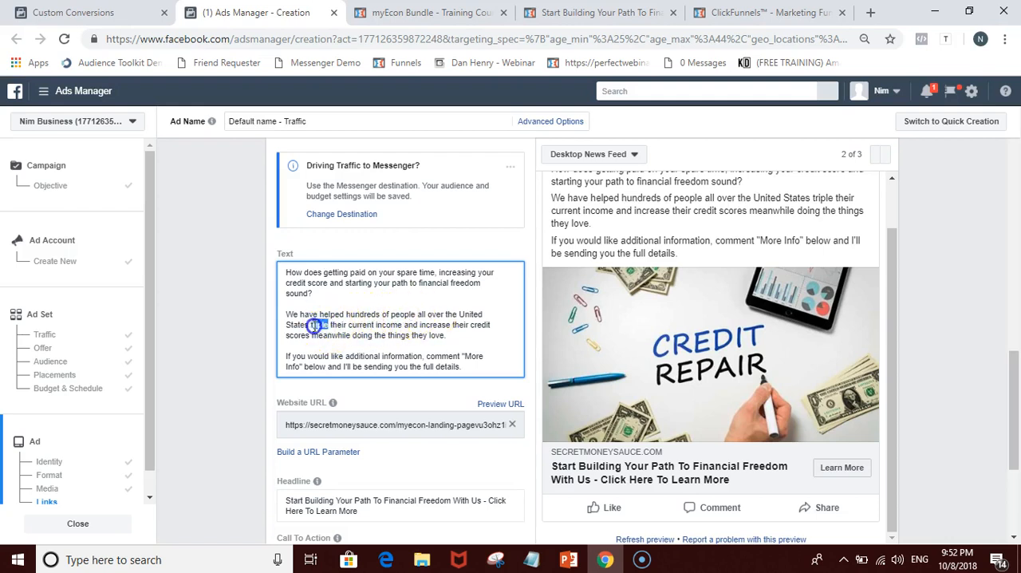
type("double")
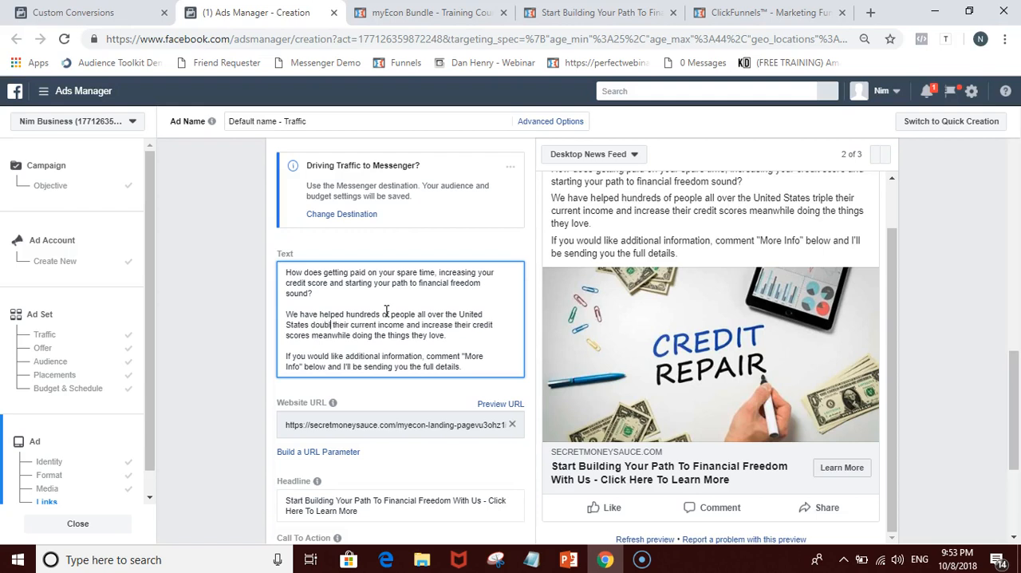
left_click(430, 350)
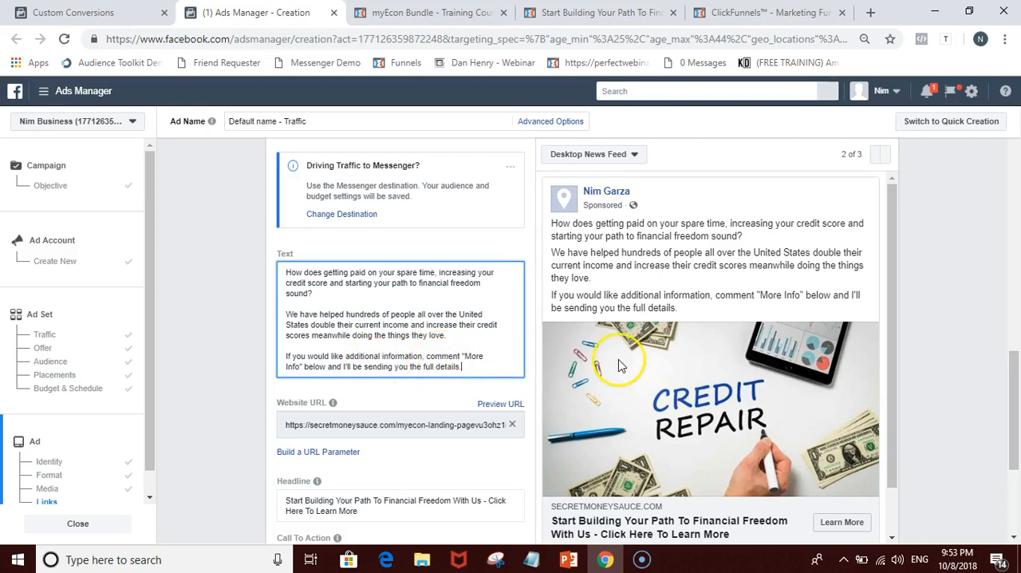
Step: Review the ad preview and the custom conversions list in Events Manager, then return to the ad in Ads Manager
scroll(623, 365, "down", 2)
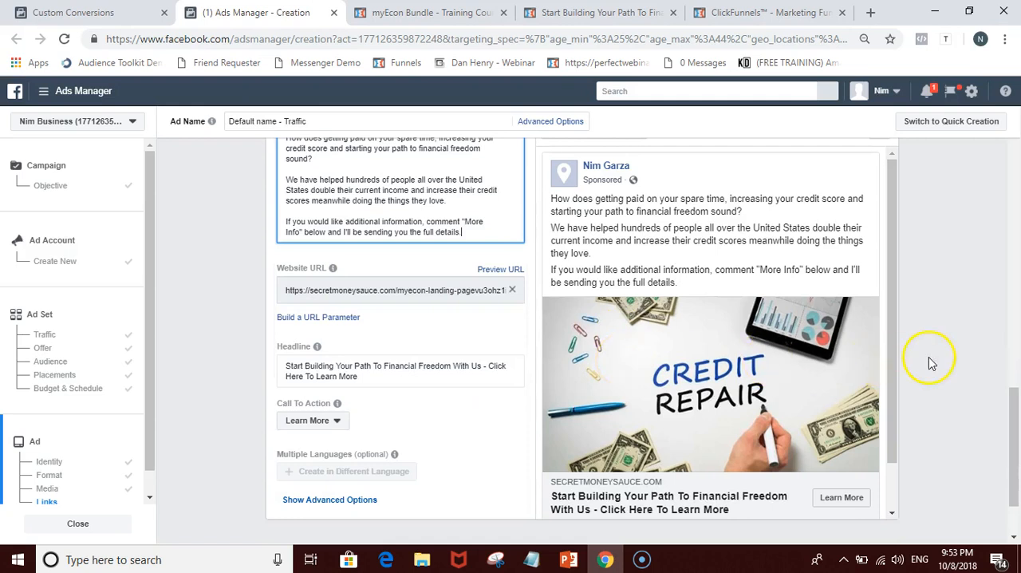
scroll(930, 360, "up", 1)
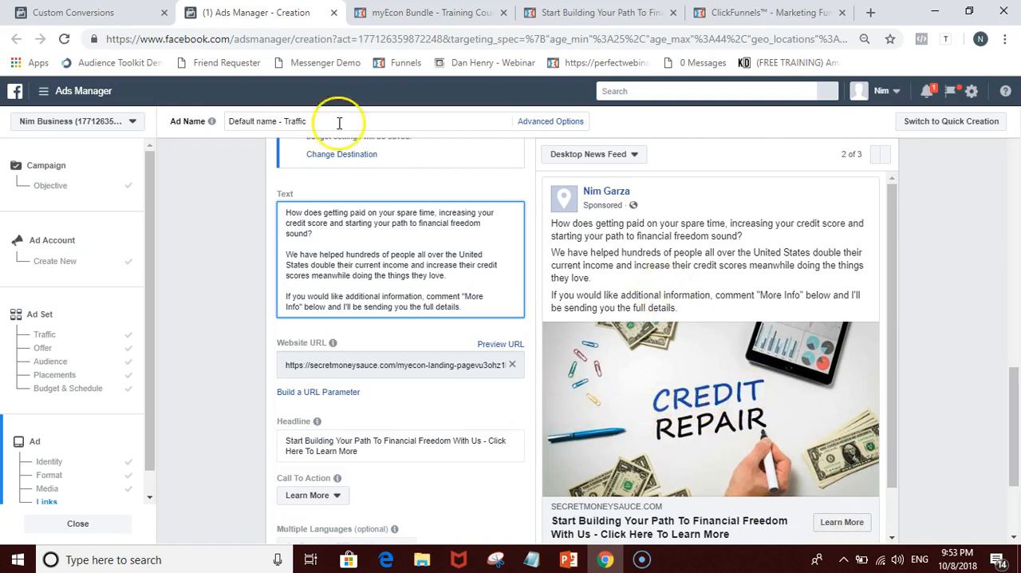
left_click(73, 12)
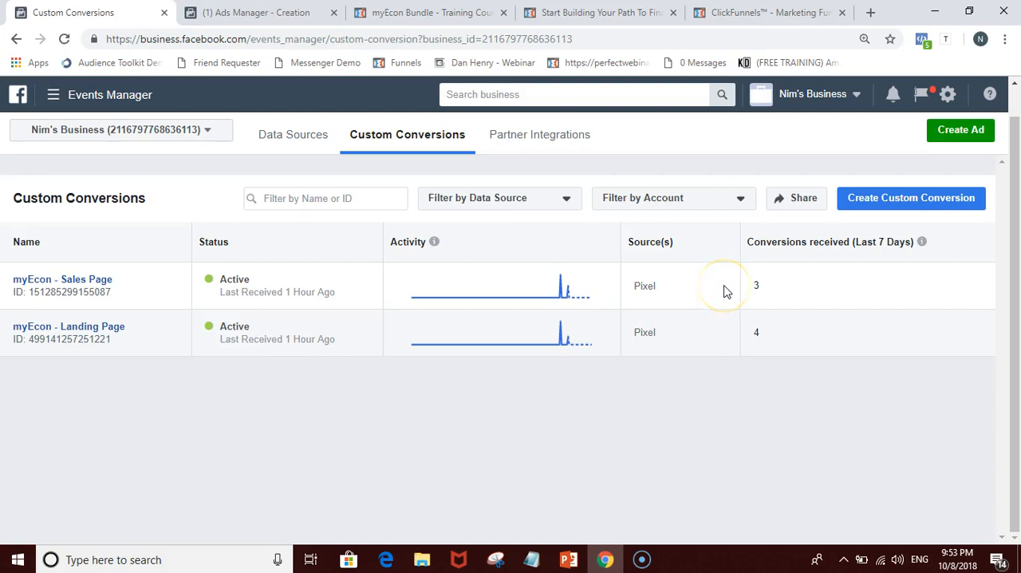
left_click(240, 13)
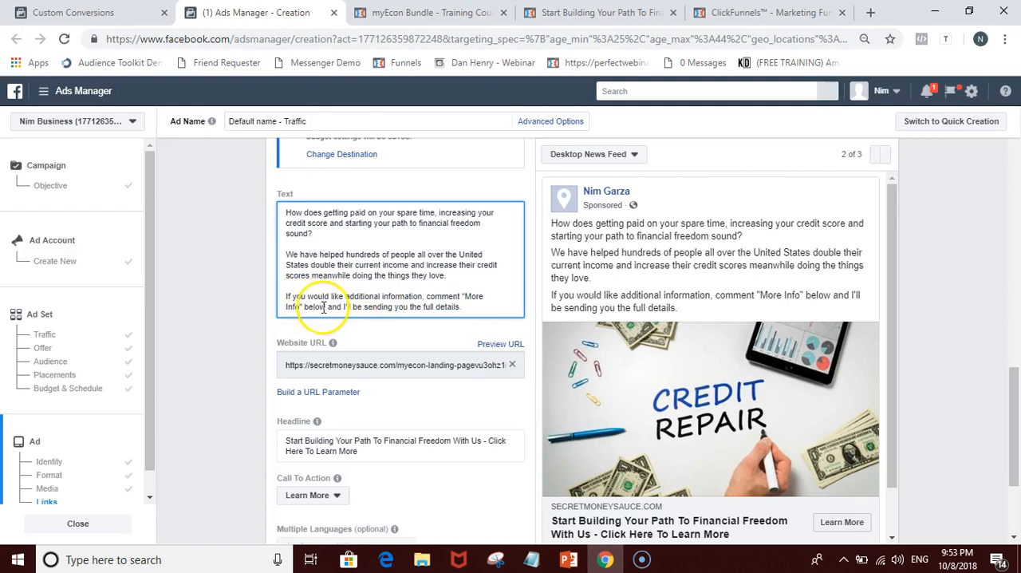
Step: Replace "comment" with "click on the" in the last paragraph of the ad's text
left_click(443, 296)
key("BackSpace")
key("BackSpace")
key("BackSpace")
type("lick on the")
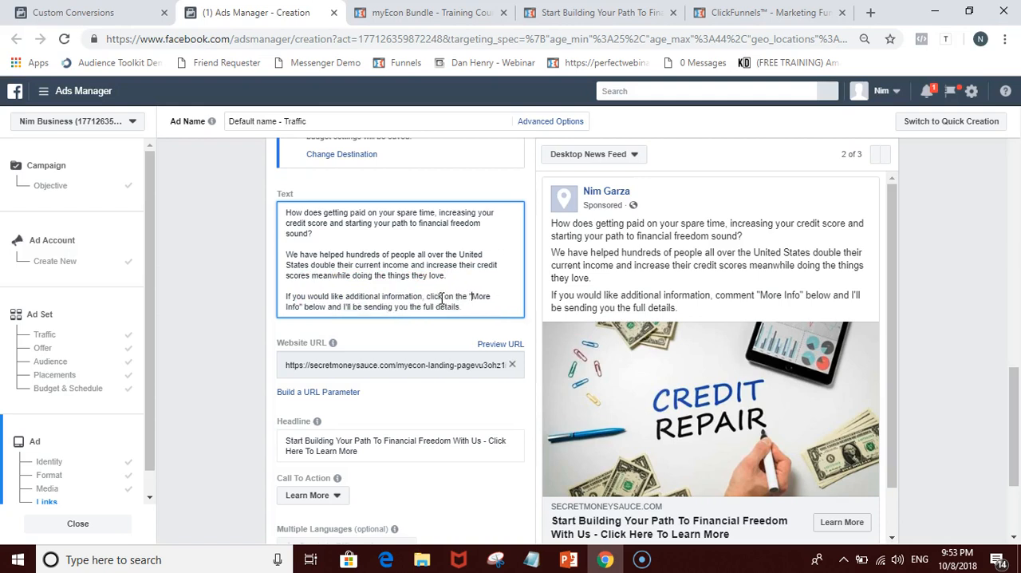
Step: Change the quoted words "More Info" to "Learn More" in the ad text's last paragraph
key("BackSpace")
key("BackSpace")
key("BackSpace")
key("BackSpace")
key("BackSpace")
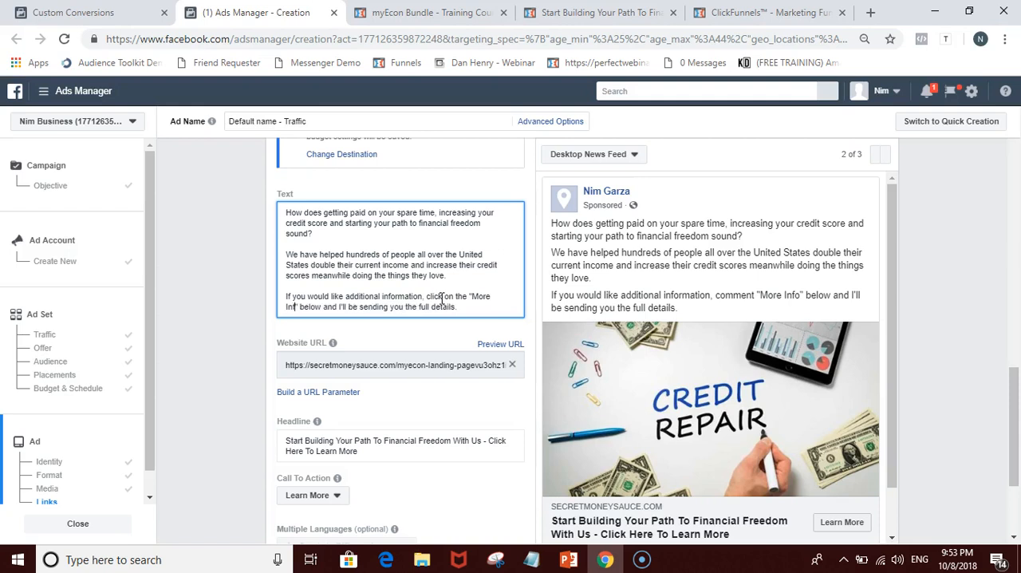
key("BackSpace")
key("BackSpace")
type("Learn More")
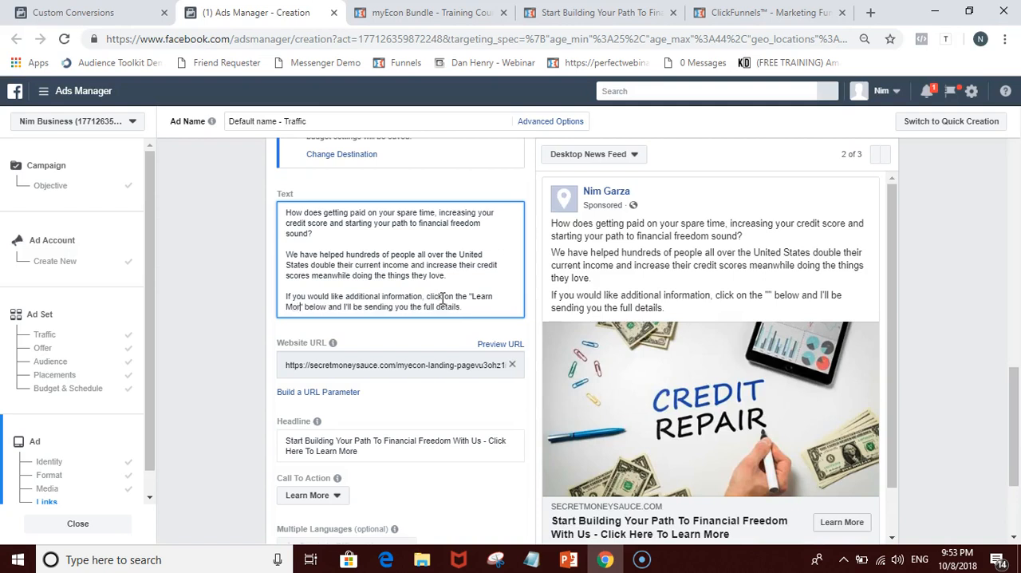
Step: Insert the word "button" after the quoted "Learn More", outside the closing quotation mark
key("Right")
key("Right")
type("butt")
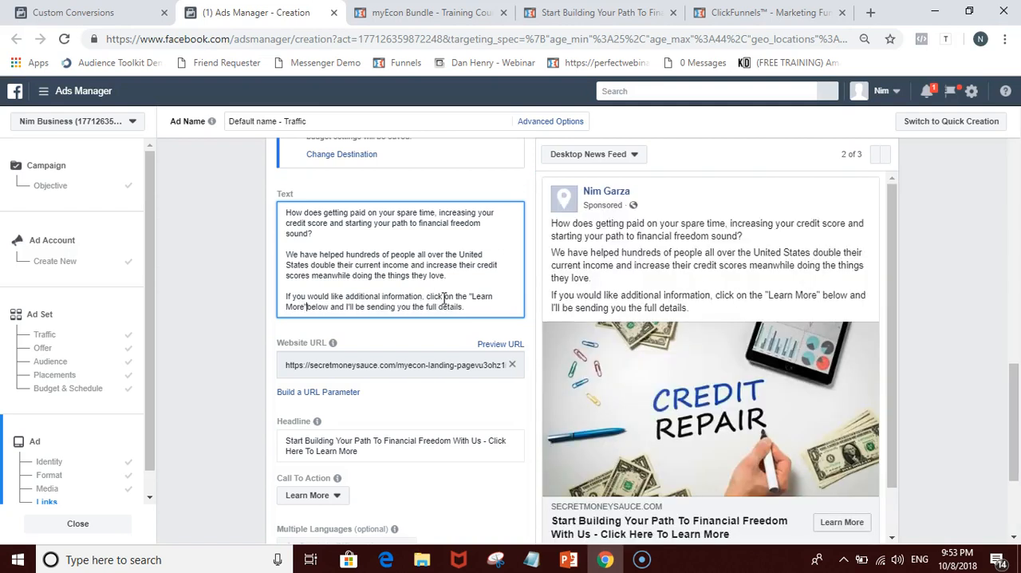
type("on b")
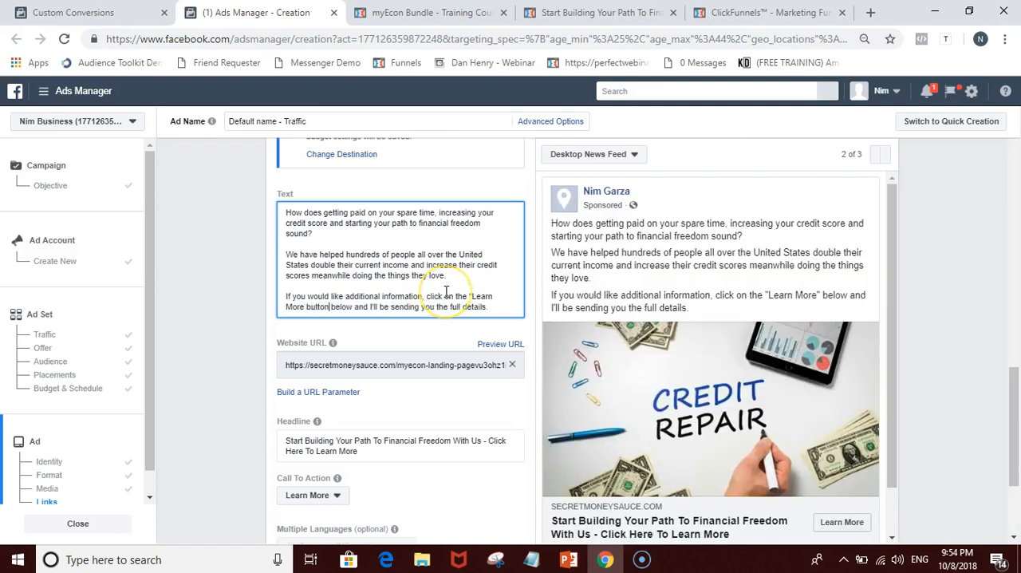
key("BackSpace")
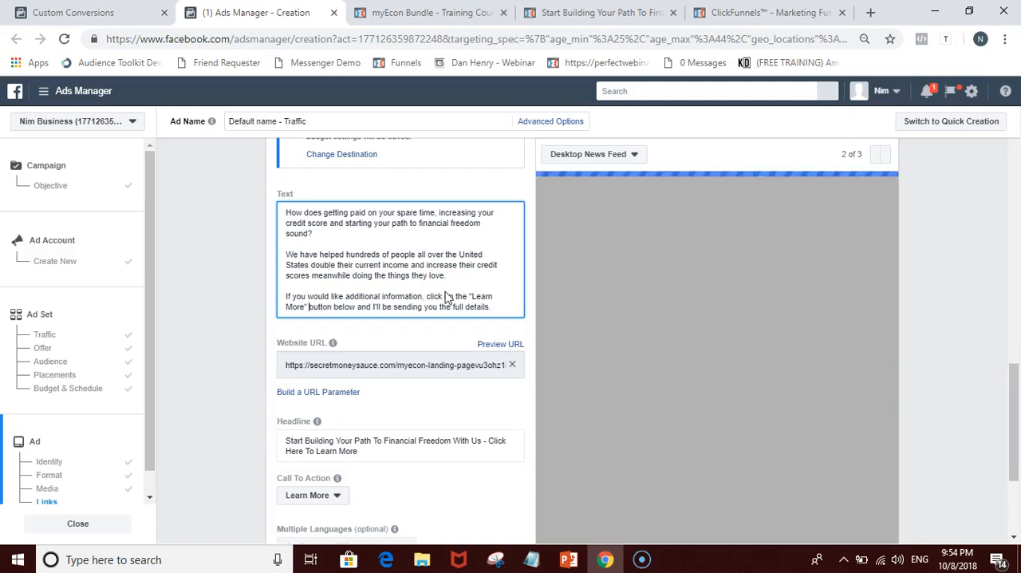
Step: Replace "and I'll be sending you the full details" with "for instant access" at the end of the ad's text
left_click_drag(358, 307, 461, 307)
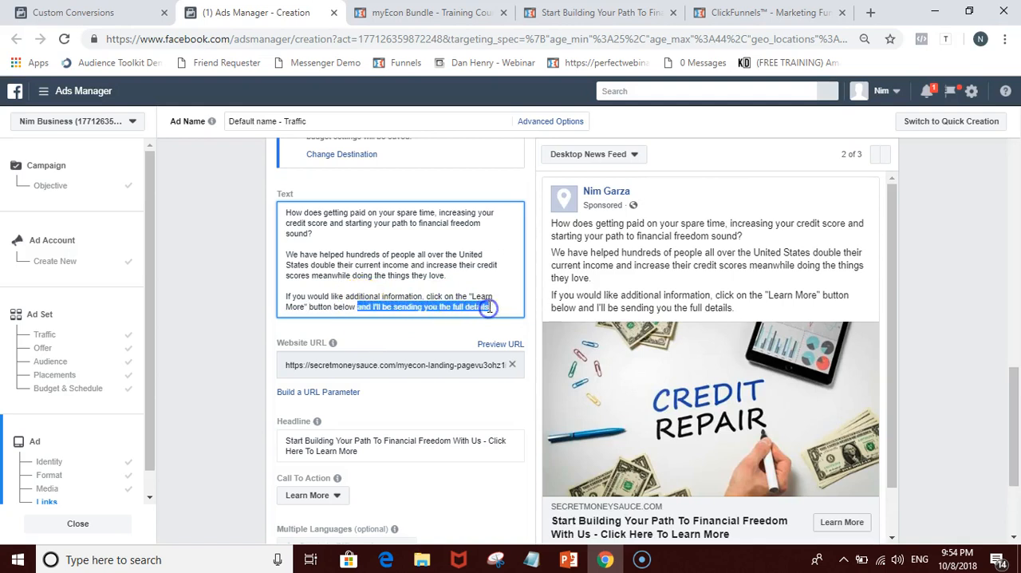
key("BackSpace")
type("for instant")
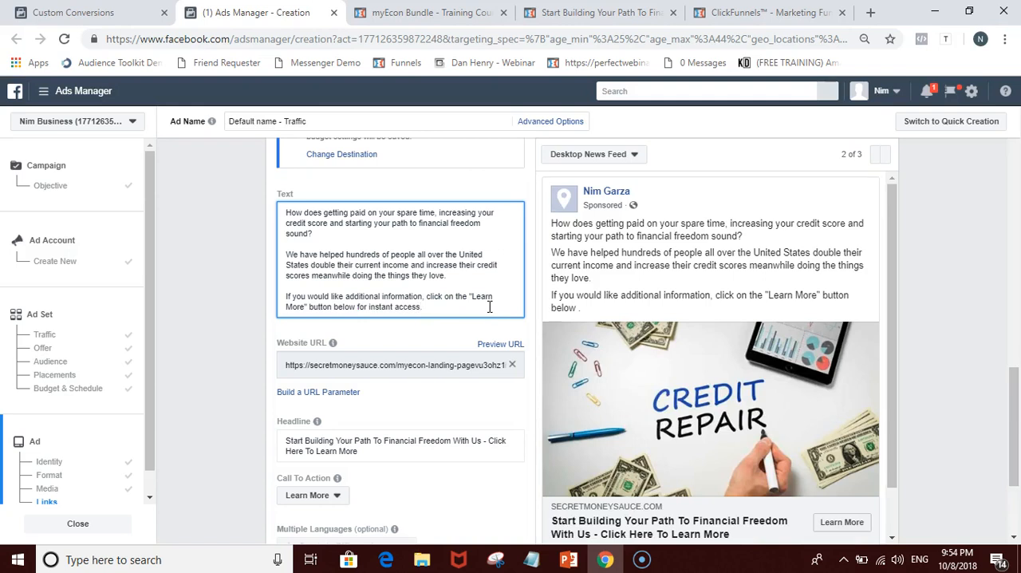
left_click(945, 275)
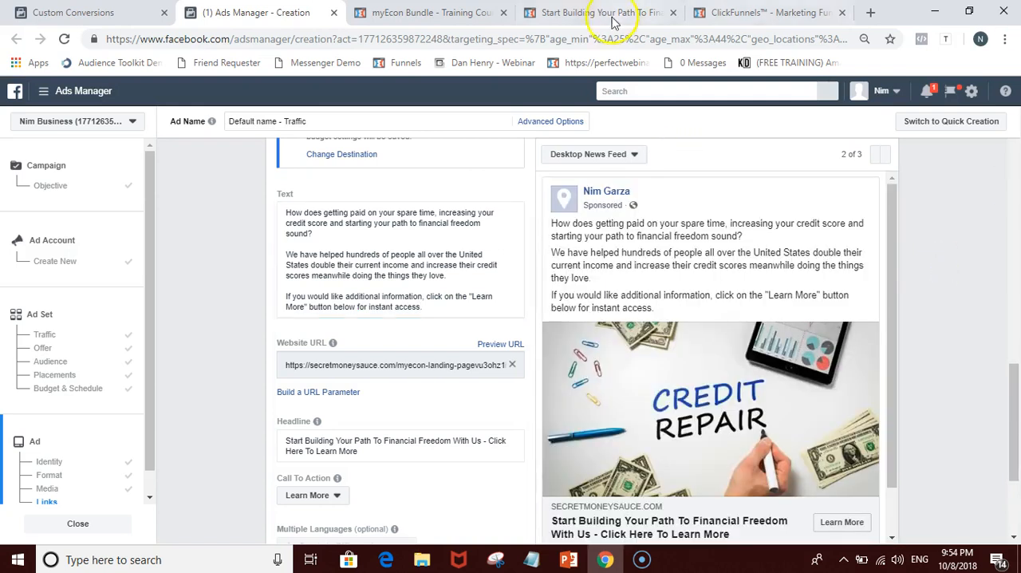
Step: Review the revised ad text, headline and image in the Desktop News Feed preview
left_click(478, 309)
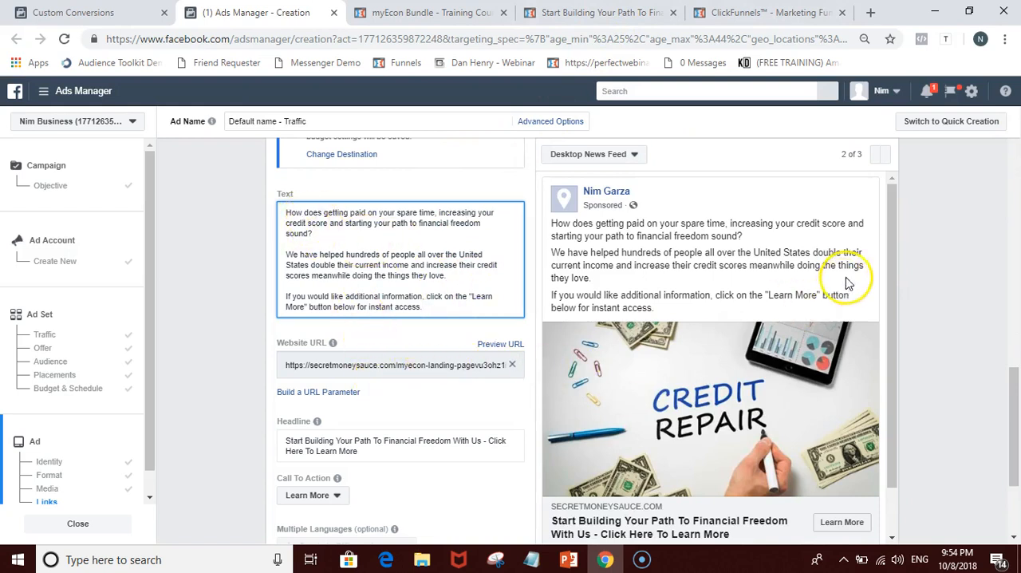
scroll(894, 282, "down", 1)
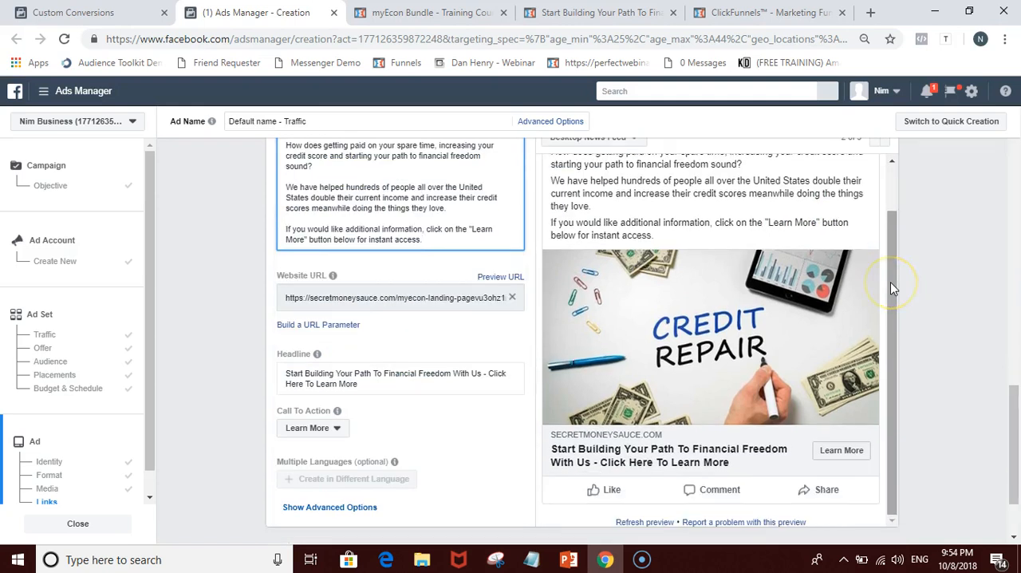
scroll(918, 276, "up", 1)
scroll(929, 273, "up", 3)
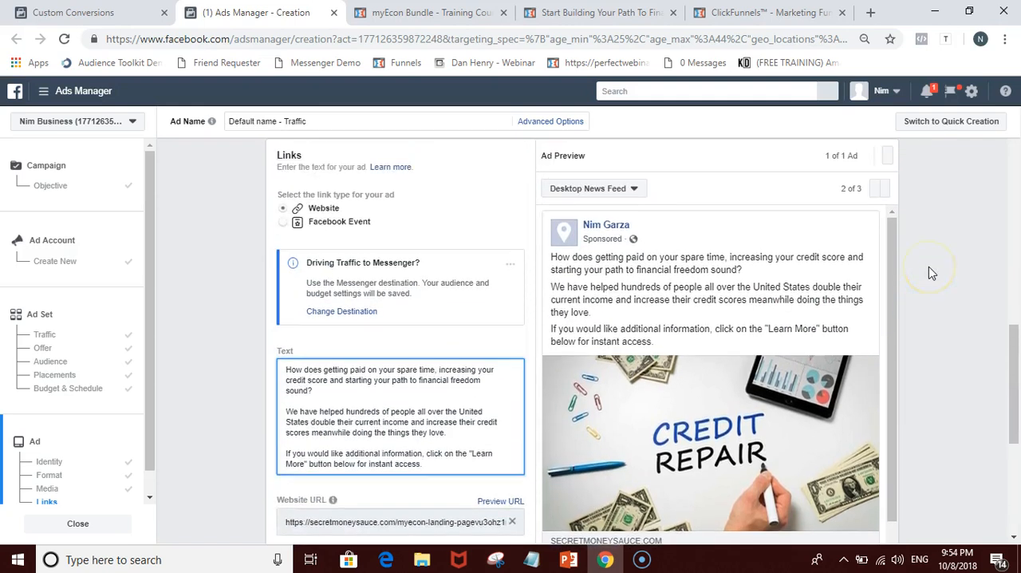
scroll(931, 273, "down", 2)
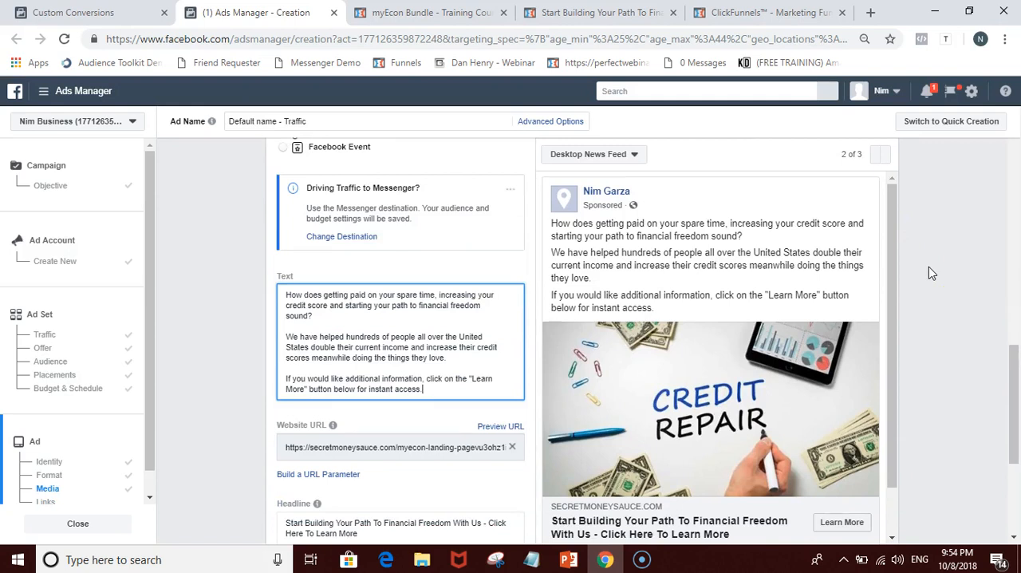
Step: Look again through sample ad copies #2 to #5 in the myEcon Ad Copies lesson on the membership page
left_click(431, 12)
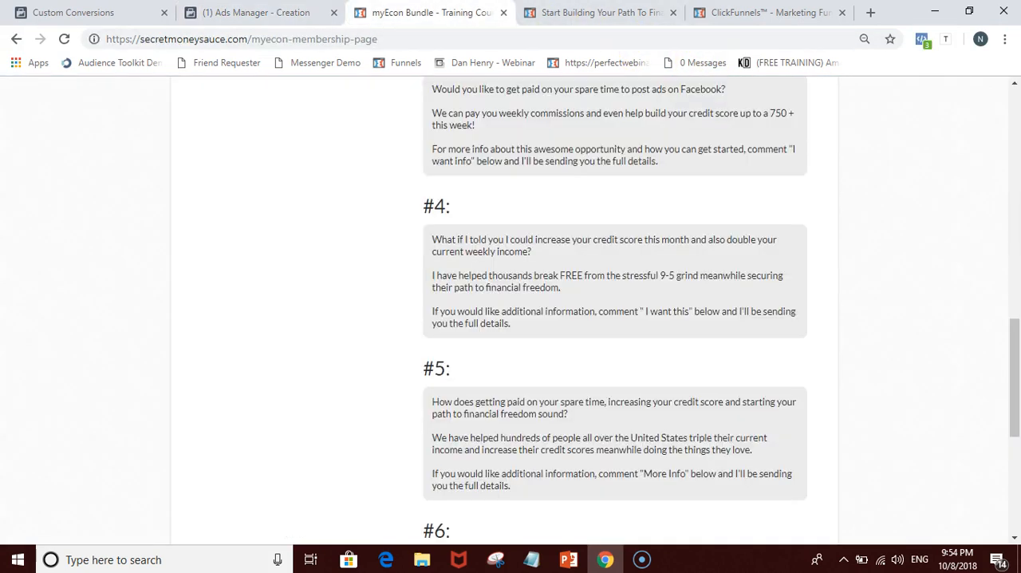
scroll(773, 354, "up", 3)
scroll(703, 369, "up", 1)
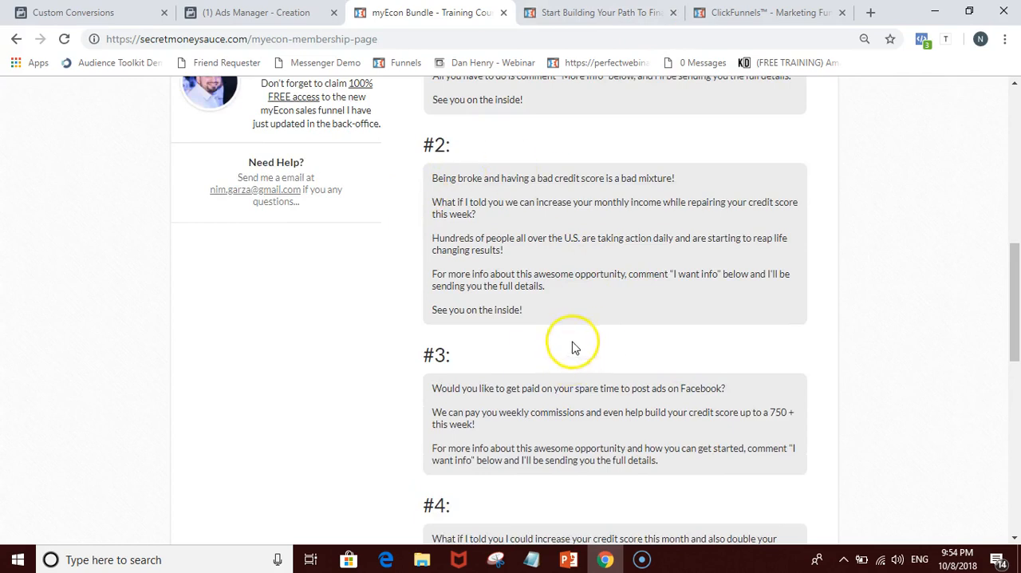
scroll(786, 344, "down", 2)
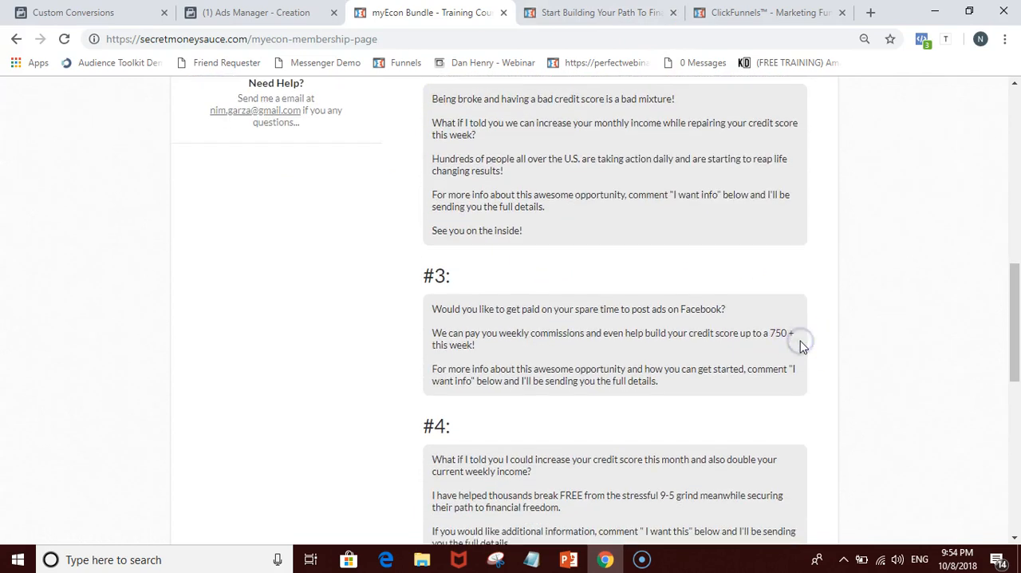
scroll(801, 347, "down", 1)
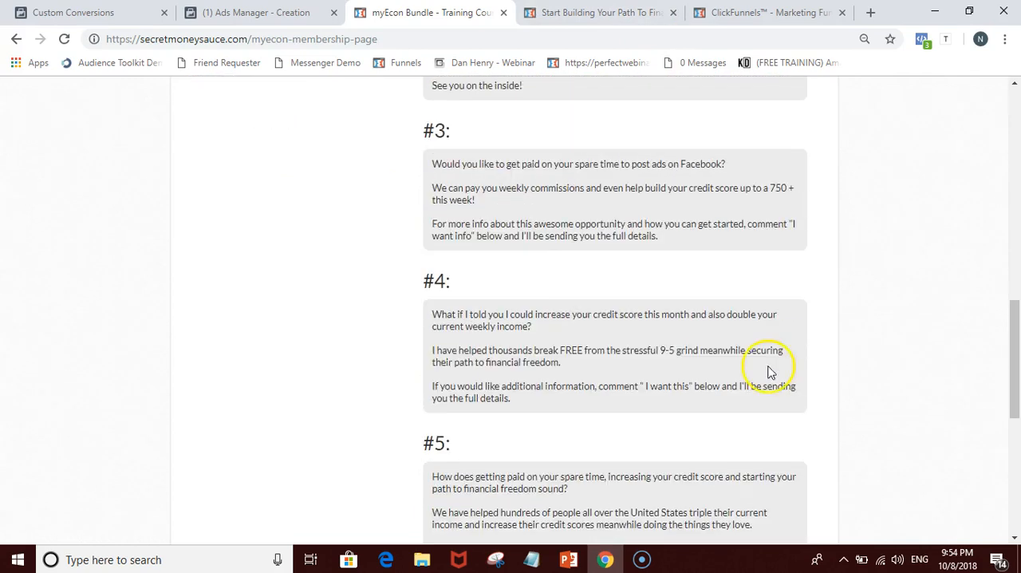
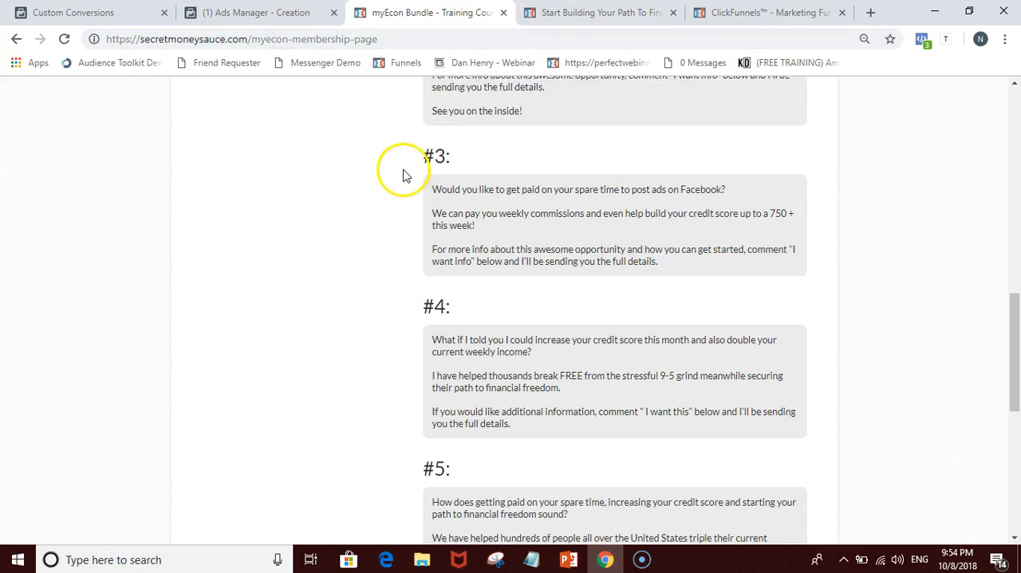
Step: Return to the ad draft in Ads Manager and check the myEcon custom conversions in Events Manager
scroll(401, 170, "up", 5)
left_click(279, 12)
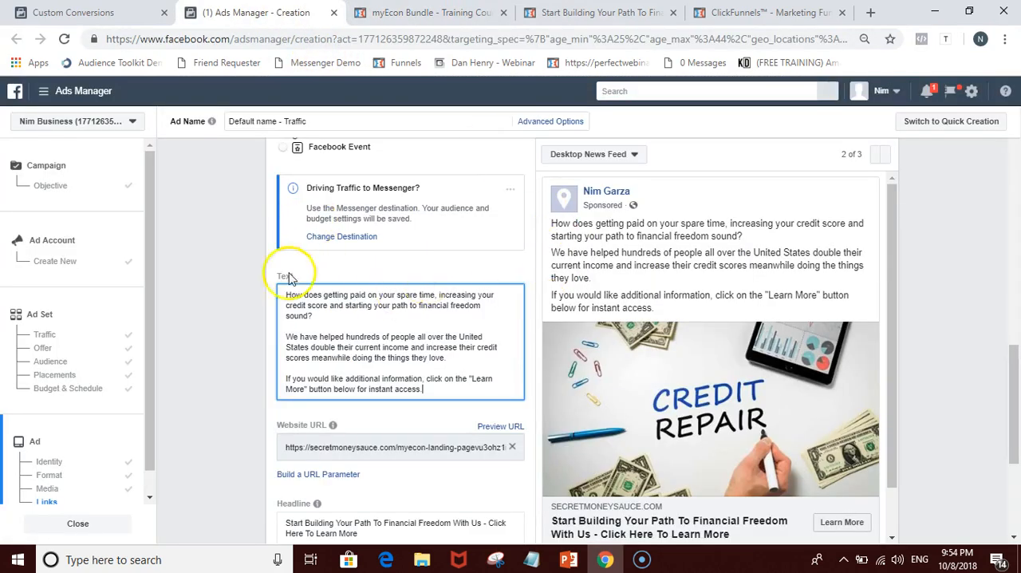
mouse_move(338, 430)
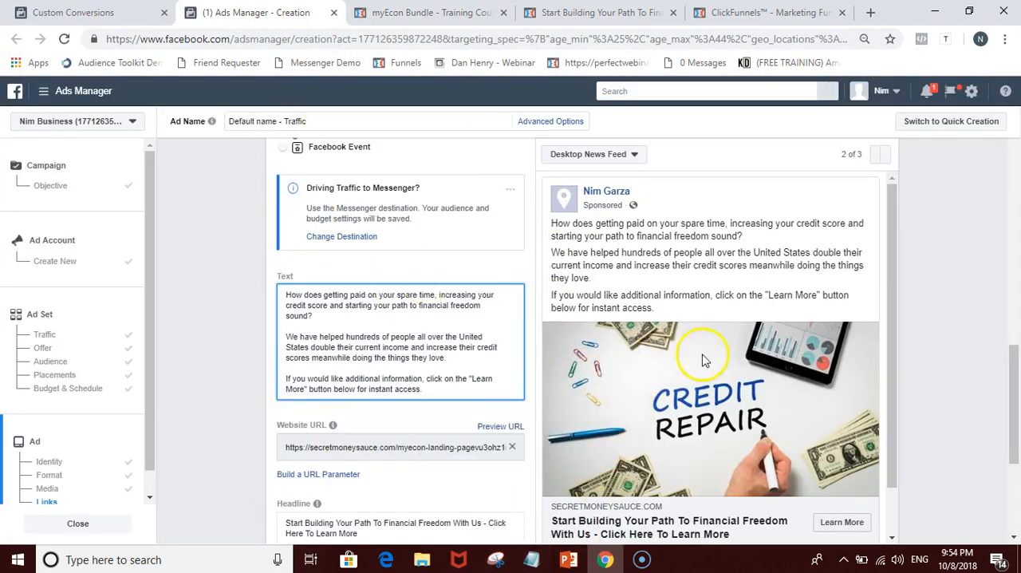
scroll(825, 296, "up", 2)
scroll(889, 314, "up", 10)
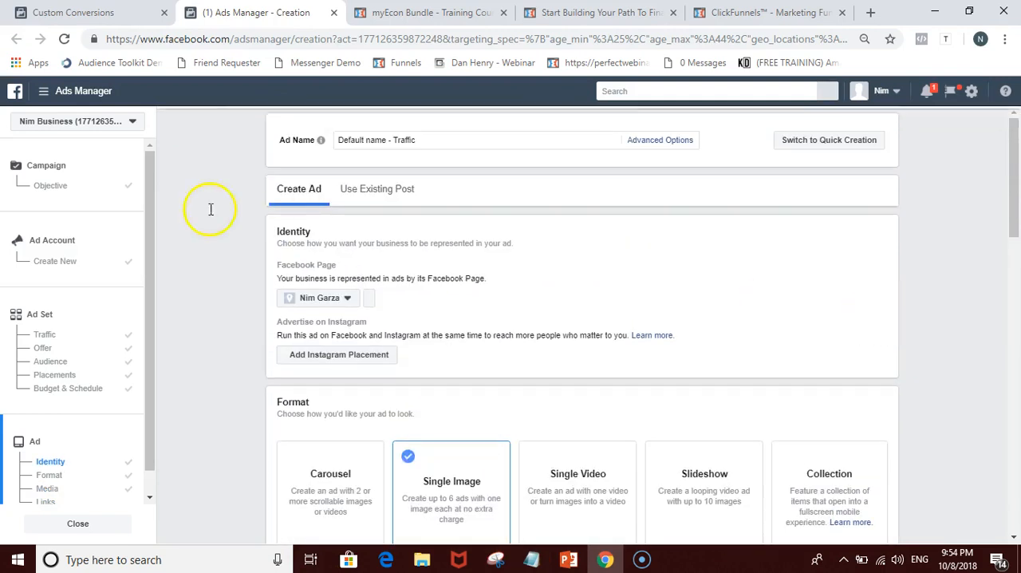
left_click(116, 12)
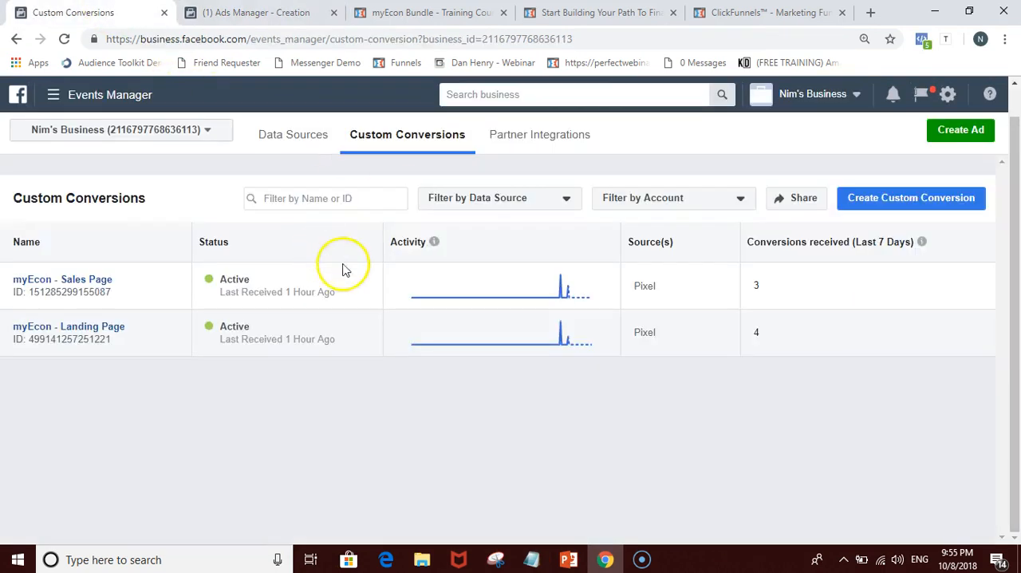
left_click(255, 12)
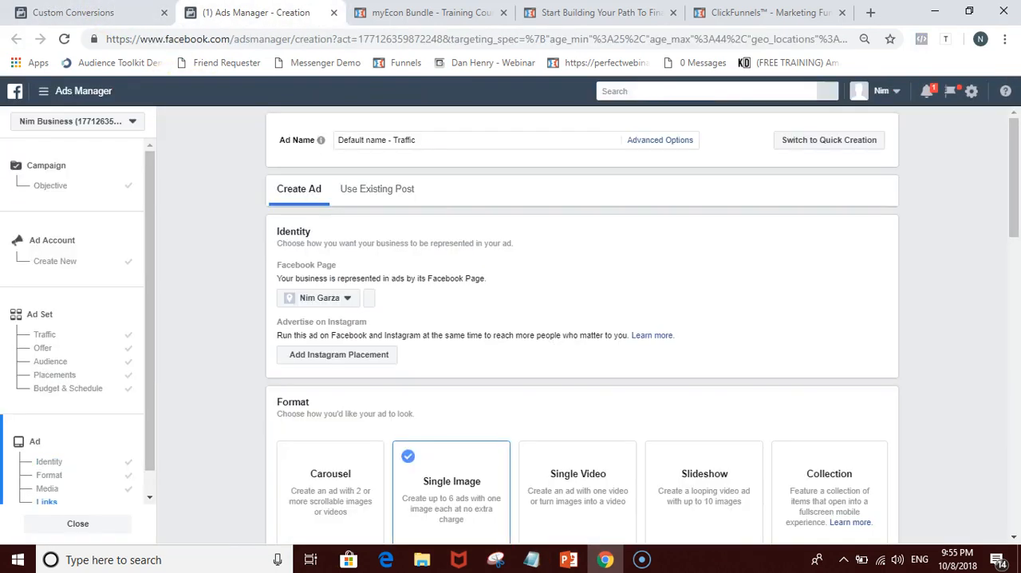
Step: Review the ad draft's format, image, text, website URL, headline, call to action and Desktop News Feed preview
scroll(200, 259, "down", 8)
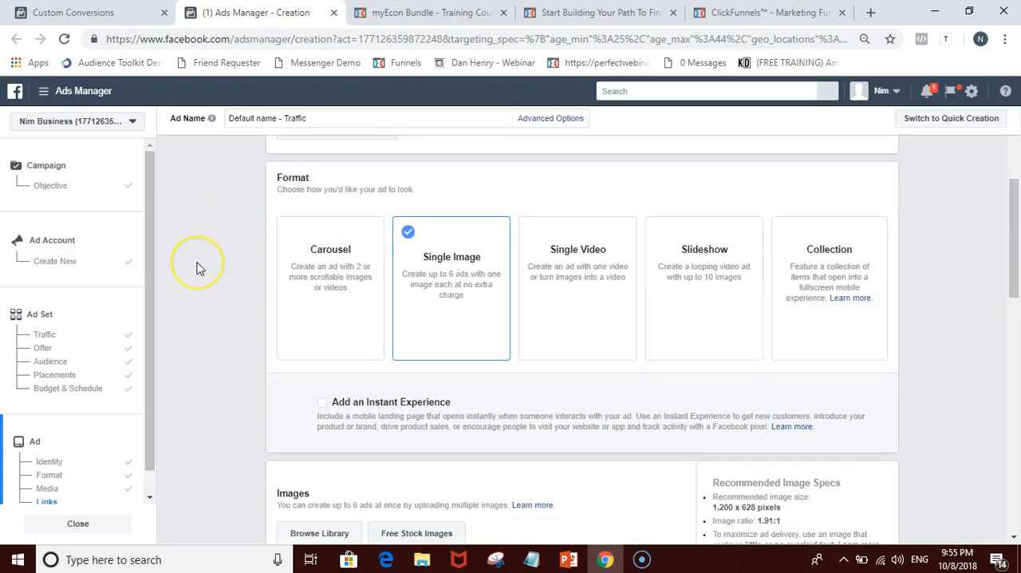
scroll(200, 269, "down", 1)
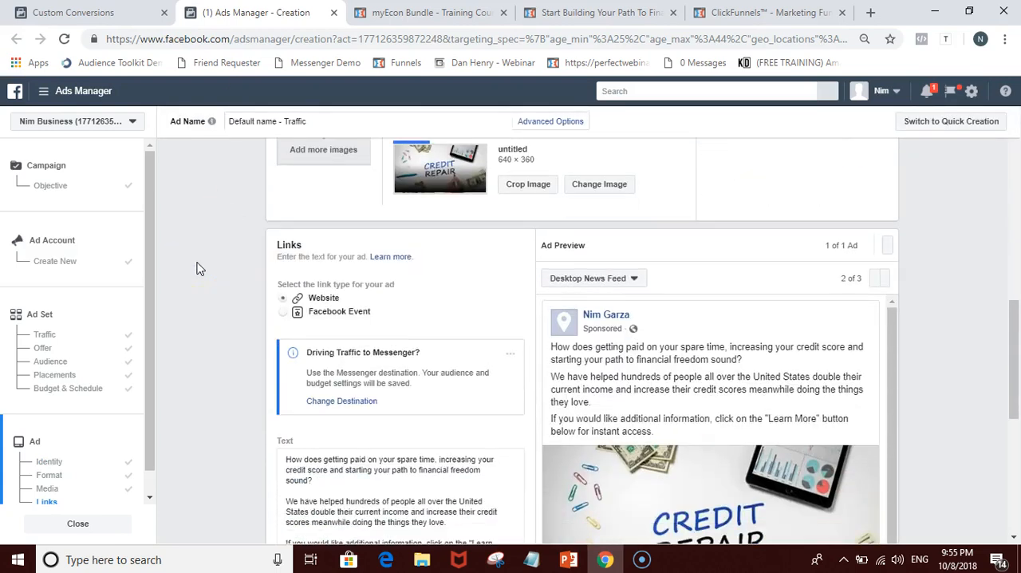
scroll(200, 269, "down", 5)
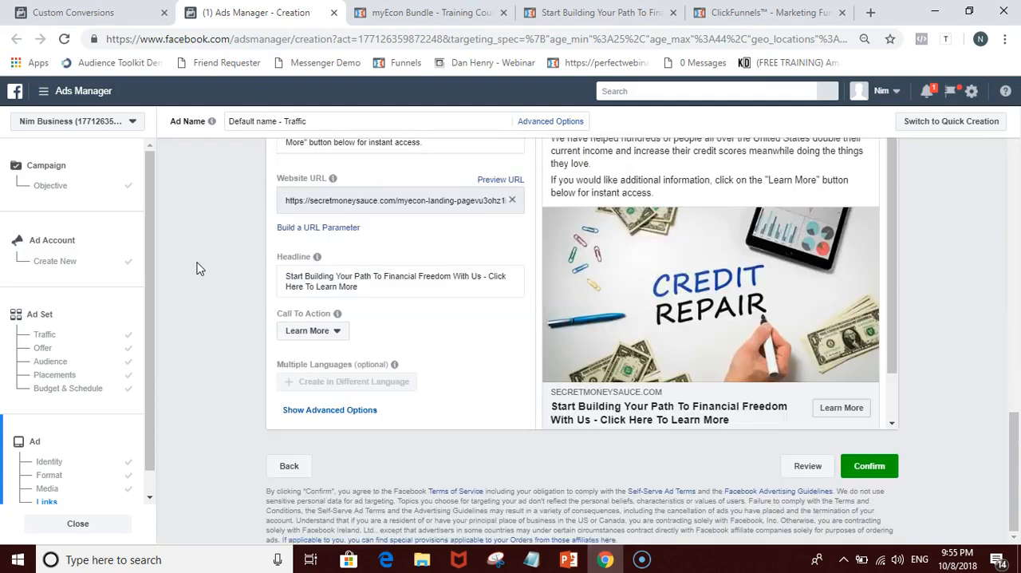
scroll(200, 269, "up", 14)
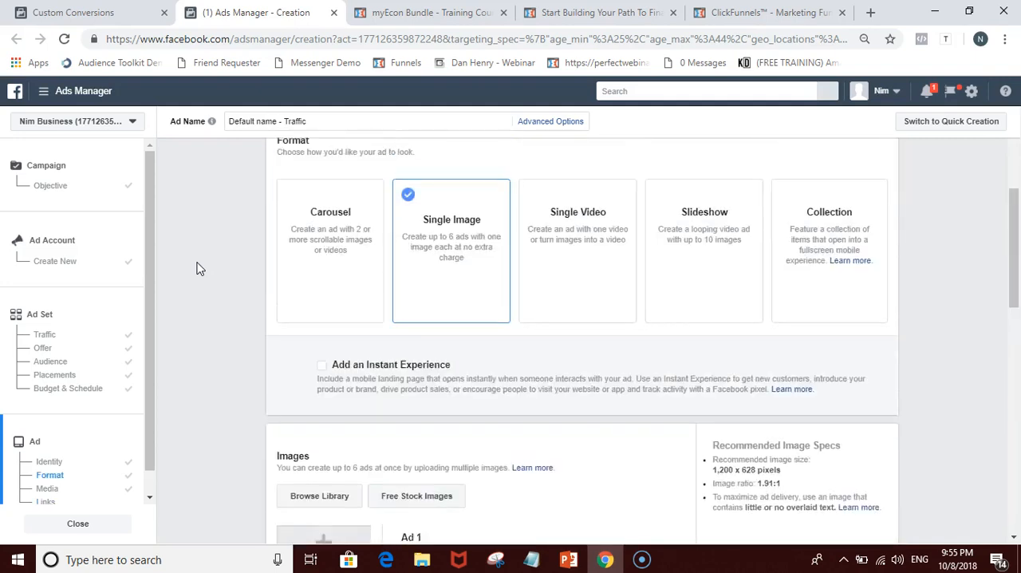
scroll(199, 269, "down", 7)
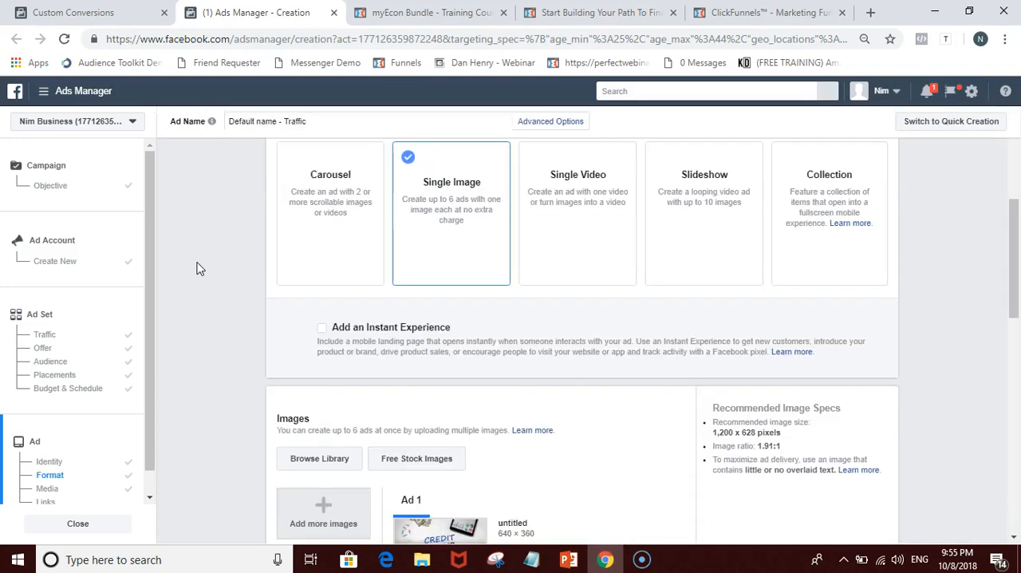
scroll(200, 269, "down", 3)
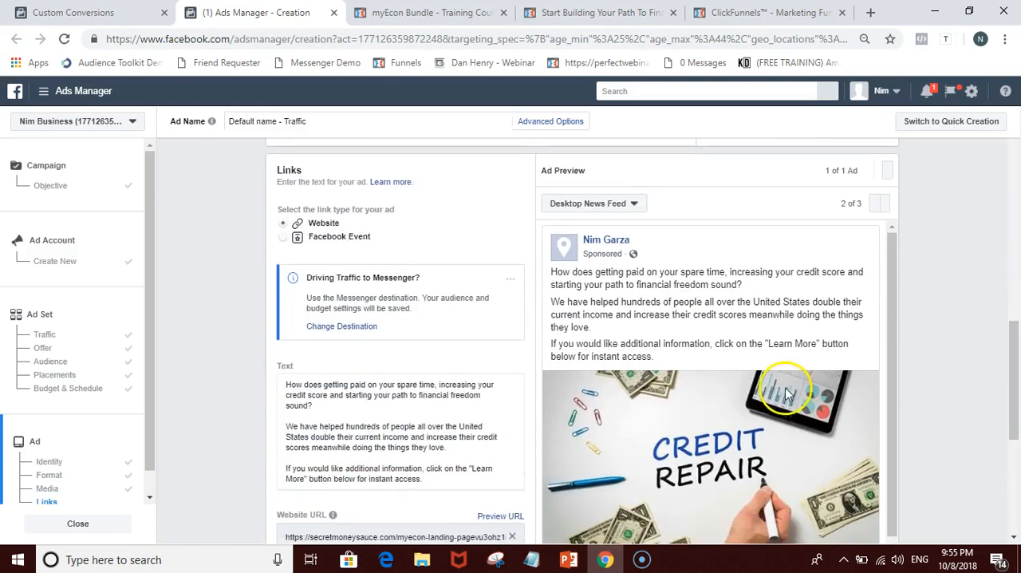
scroll(700, 373, "down", 1)
scroll(700, 372, "down", 3)
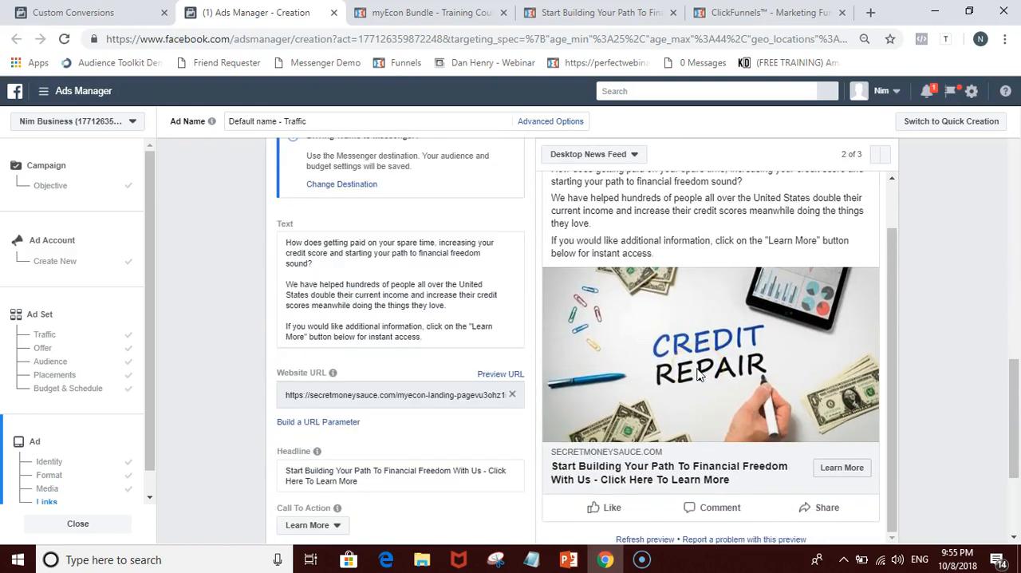
scroll(700, 372, "down", 2)
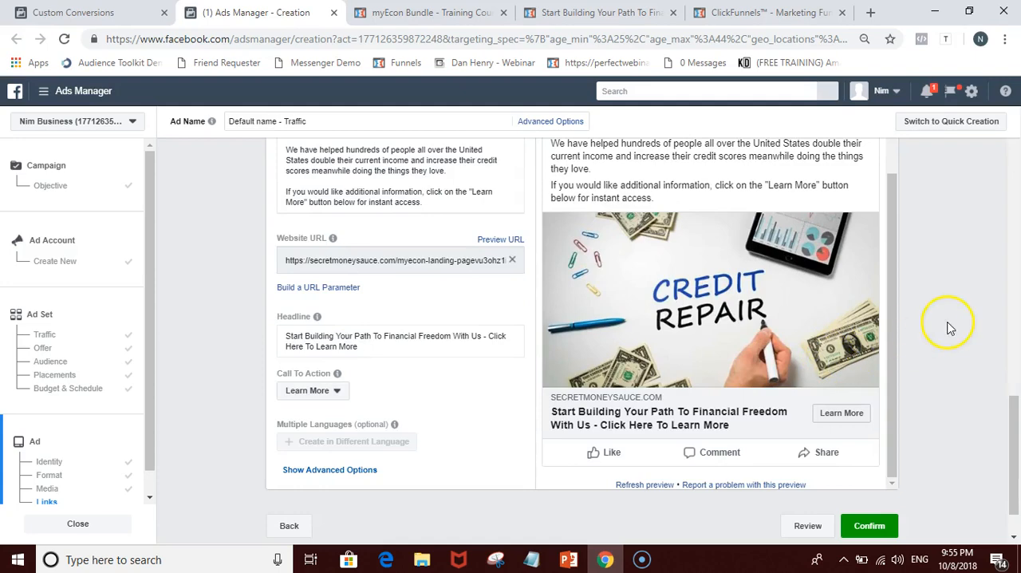
scroll(949, 327, "up", 15)
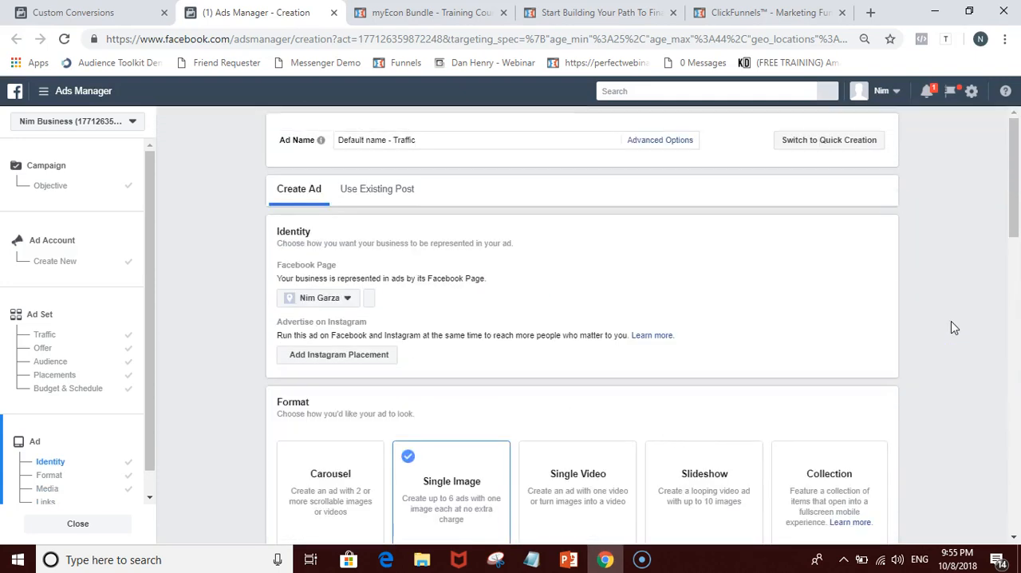
scroll(951, 327, "down", 12)
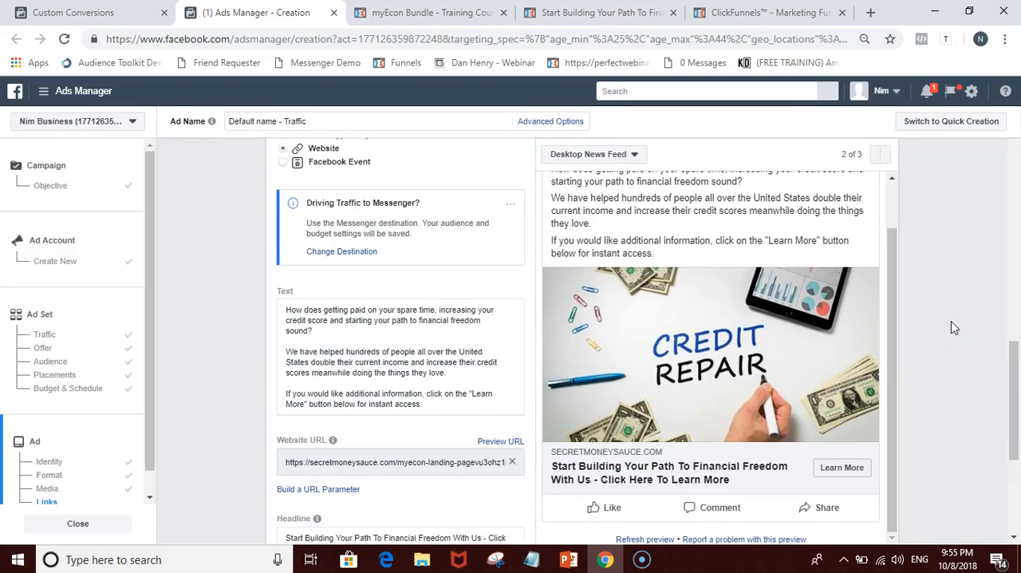
scroll(951, 327, "down", 2)
scroll(950, 321, "up", 15)
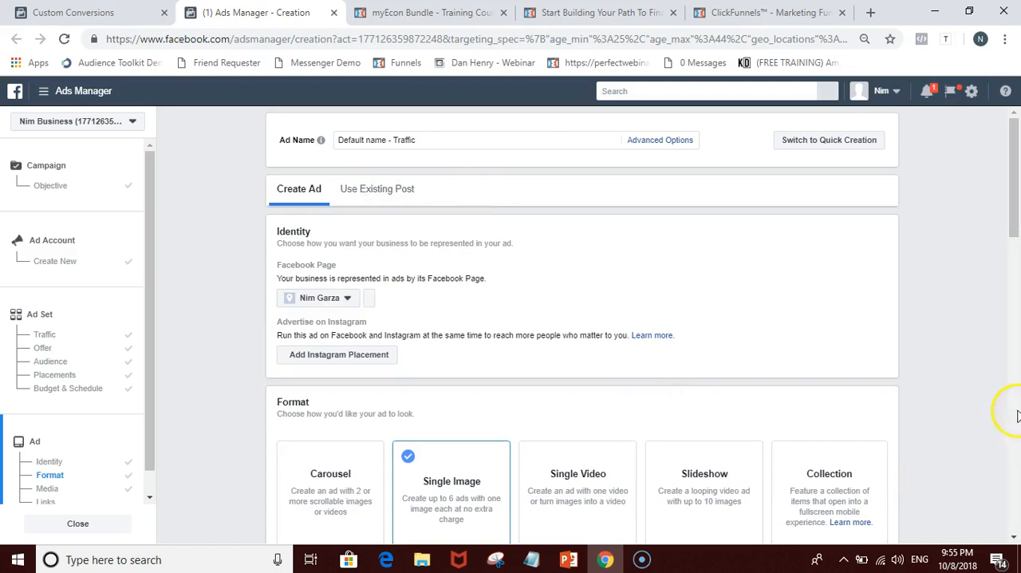
scroll(951, 355, "down", 5)
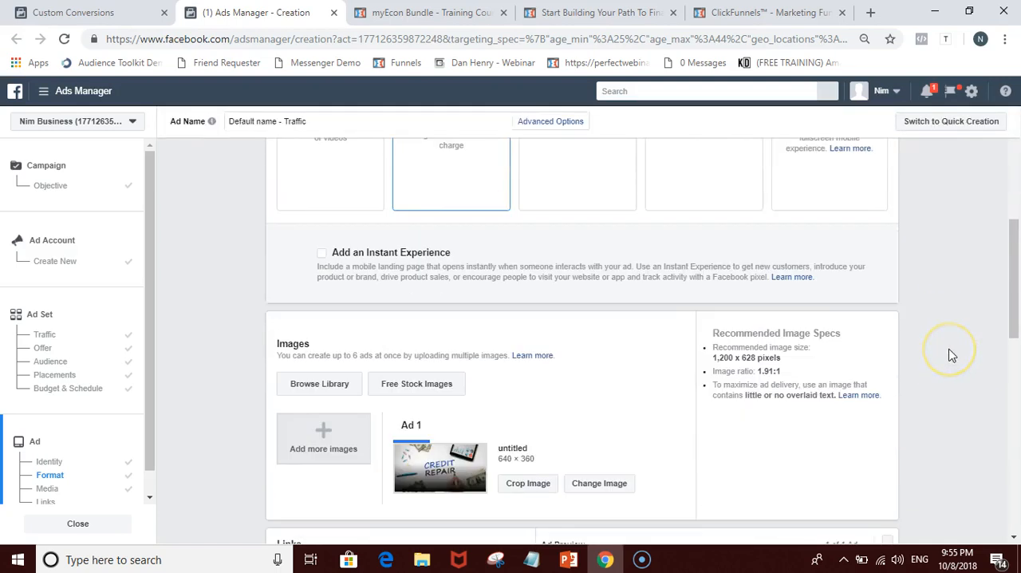
scroll(951, 355, "down", 6)
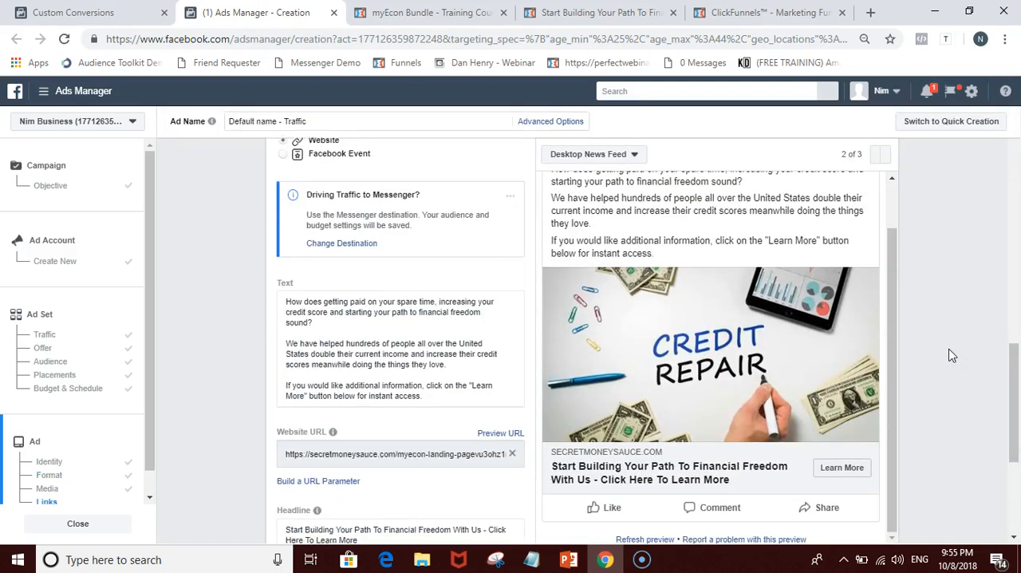
scroll(951, 355, "down", 3)
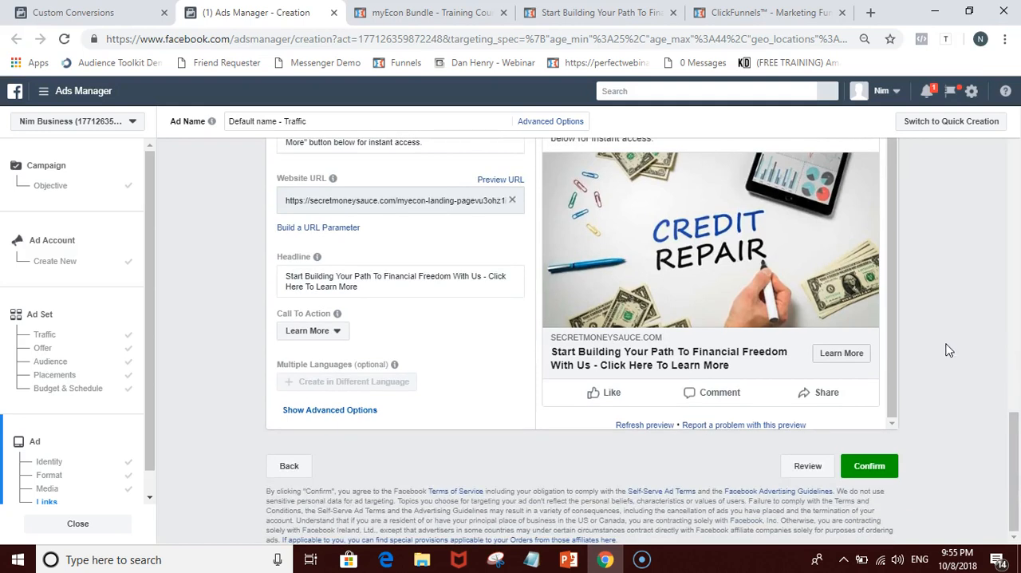
Step: Switch to the Targeting Training presentation in PowerPoint and view the "2 Types Of Competitors" slide
left_click(569, 560)
left_click(70, 228)
left_click(80, 319)
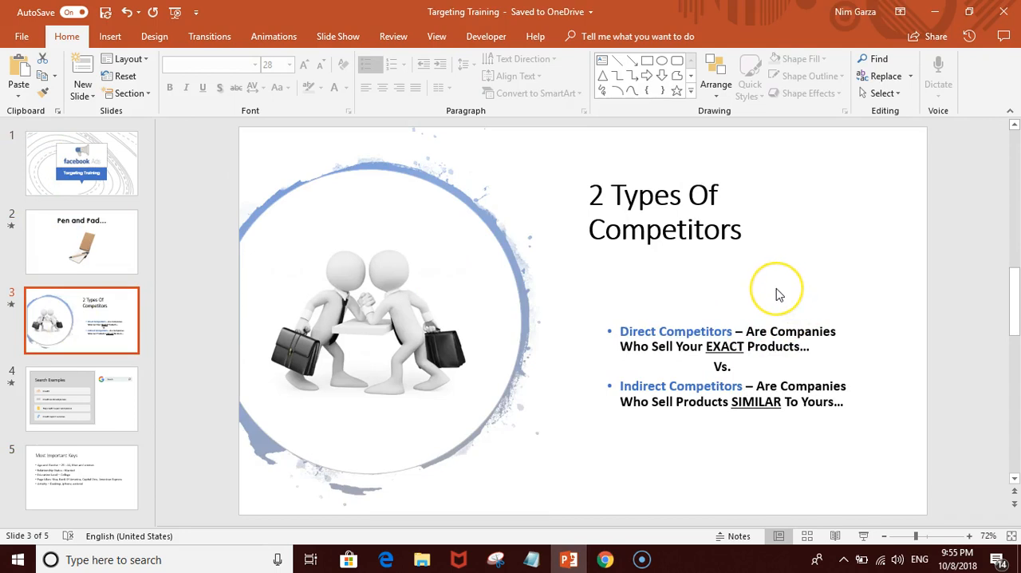
Step: Look over the ad draft in Chrome again and revisit the competitors slide in PowerPoint
left_click(609, 559)
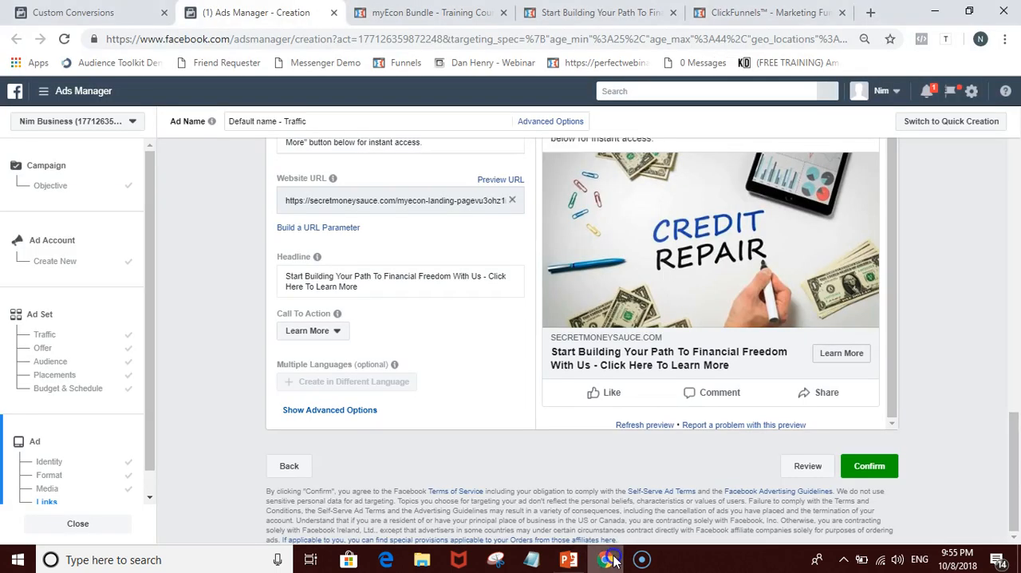
scroll(864, 289, "up", 1)
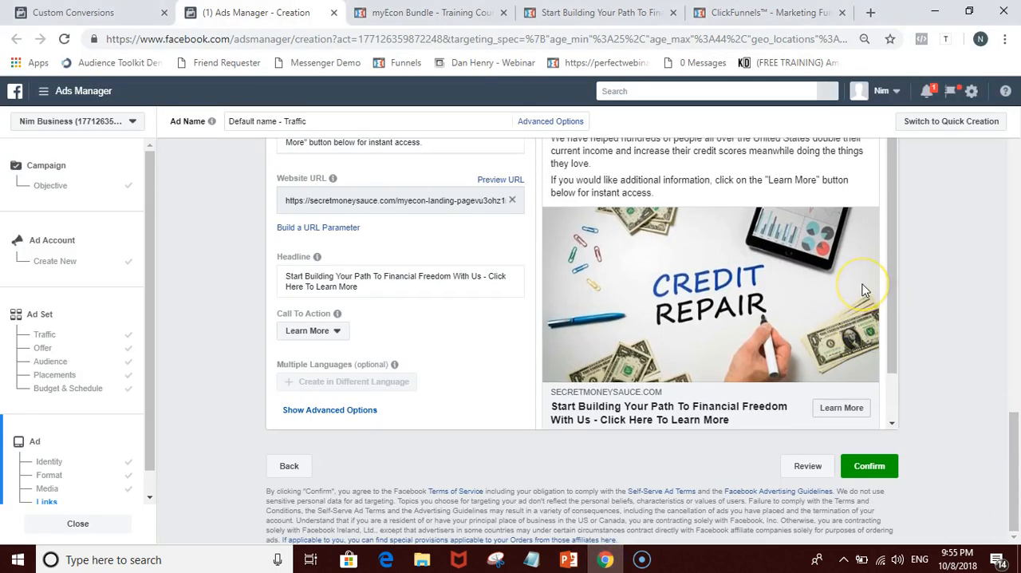
scroll(966, 278, "up", 10)
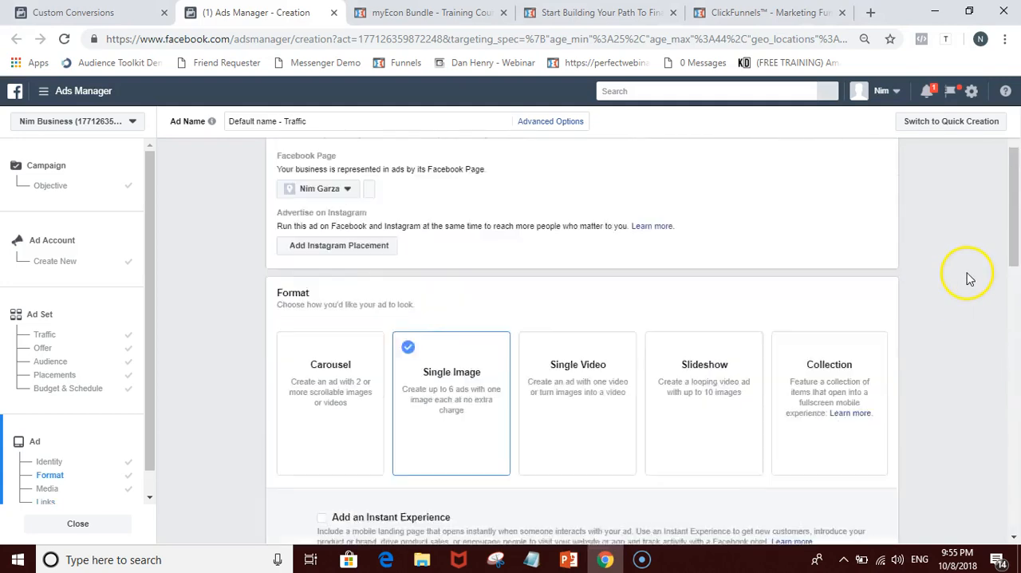
scroll(964, 253, "down", 4)
scroll(960, 253, "up", 4)
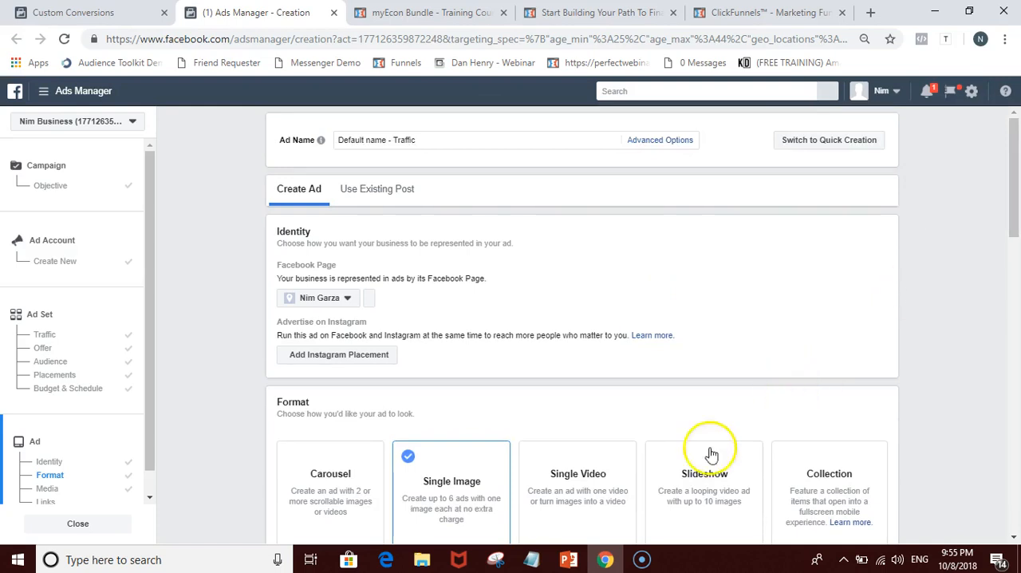
left_click(606, 560)
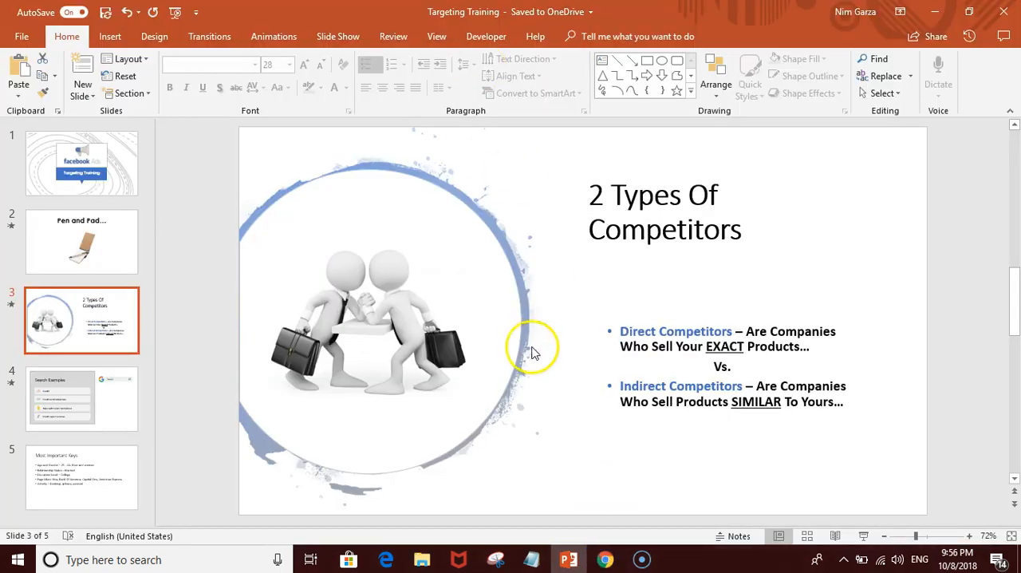
left_click(606, 559)
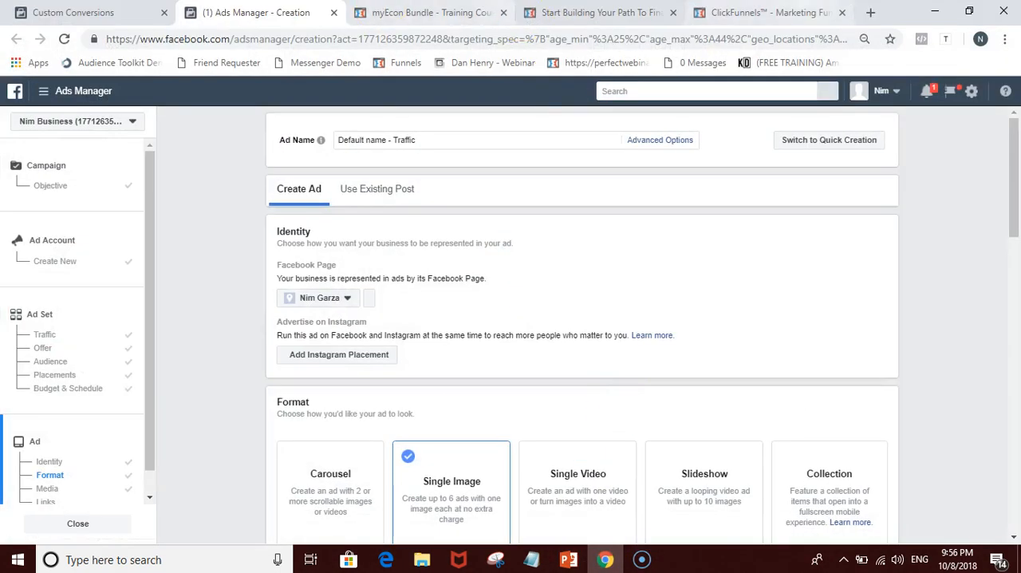
Step: Search Google in a new browser tab for "football equipment companies"
left_click(872, 13)
type("goo")
key("Return")
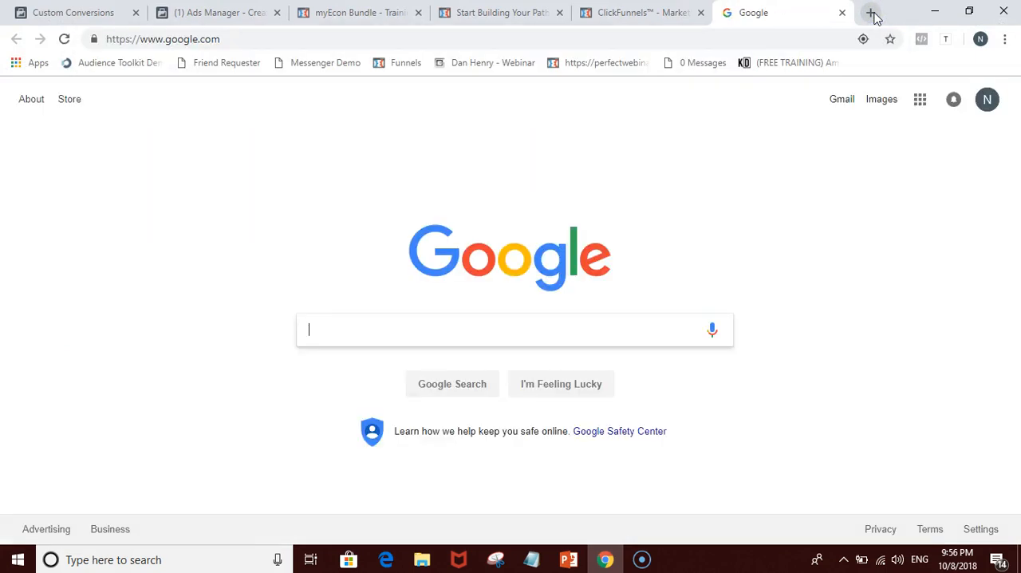
type("footba")
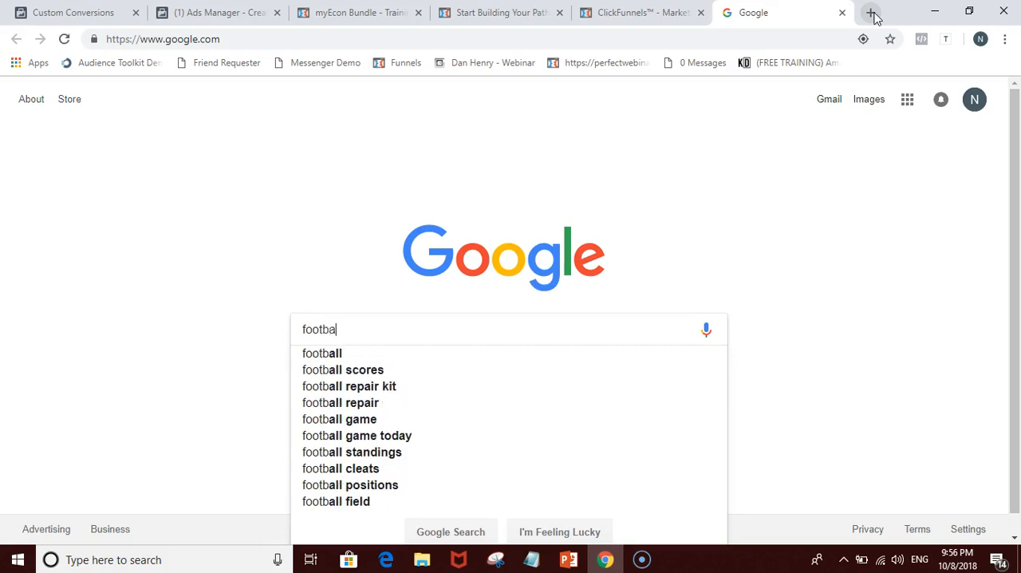
type("ll equipmen")
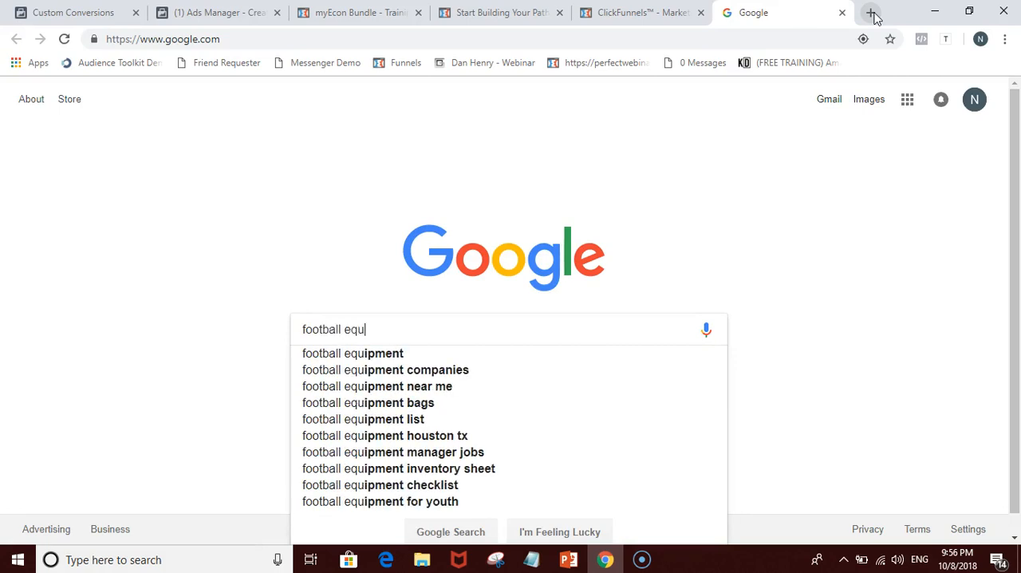
key("Down")
key("Down")
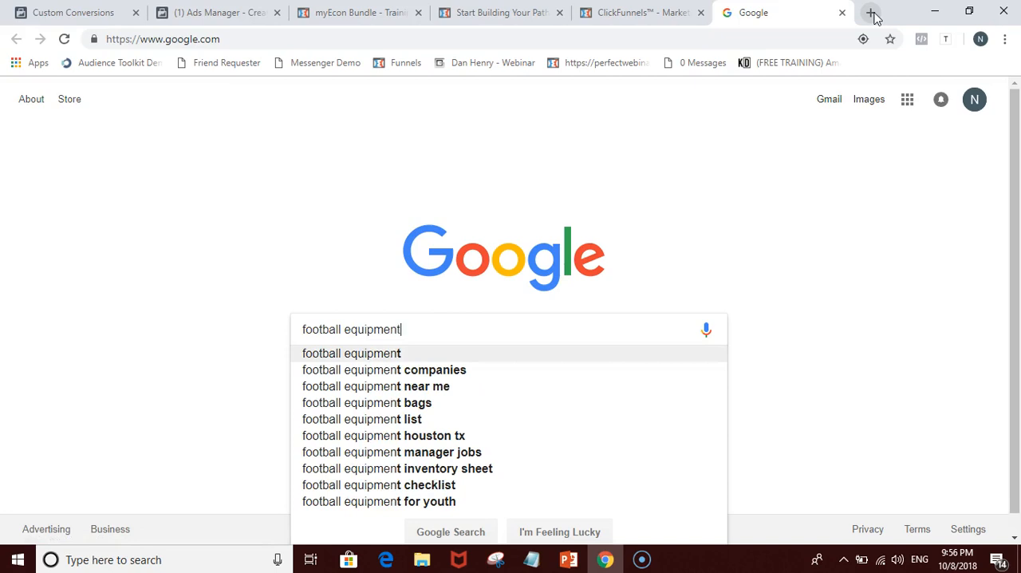
key("Return")
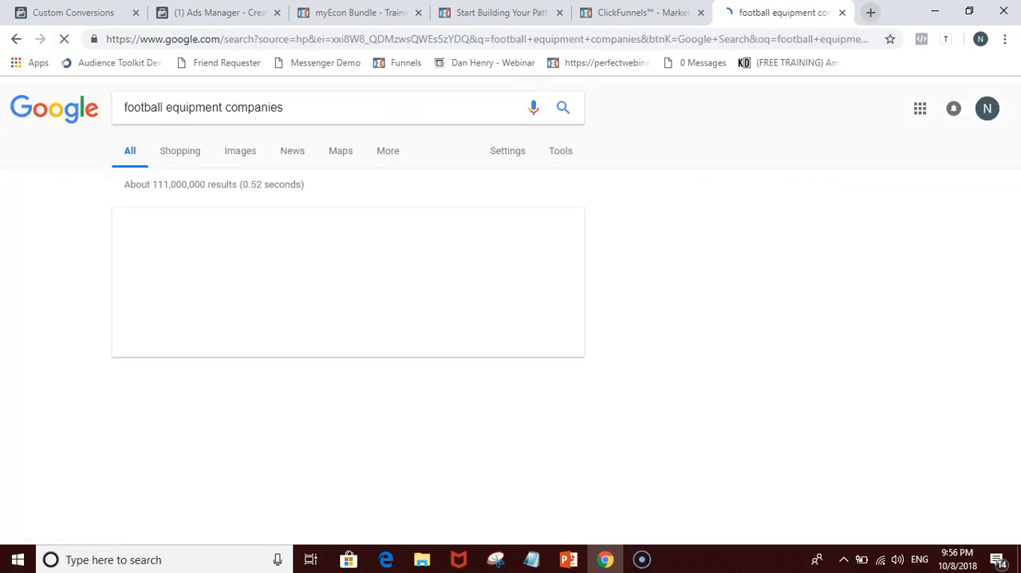
Step: Examine the local listings and web results for football equipment companies as competitor examples
scroll(53, 311, "down", 1)
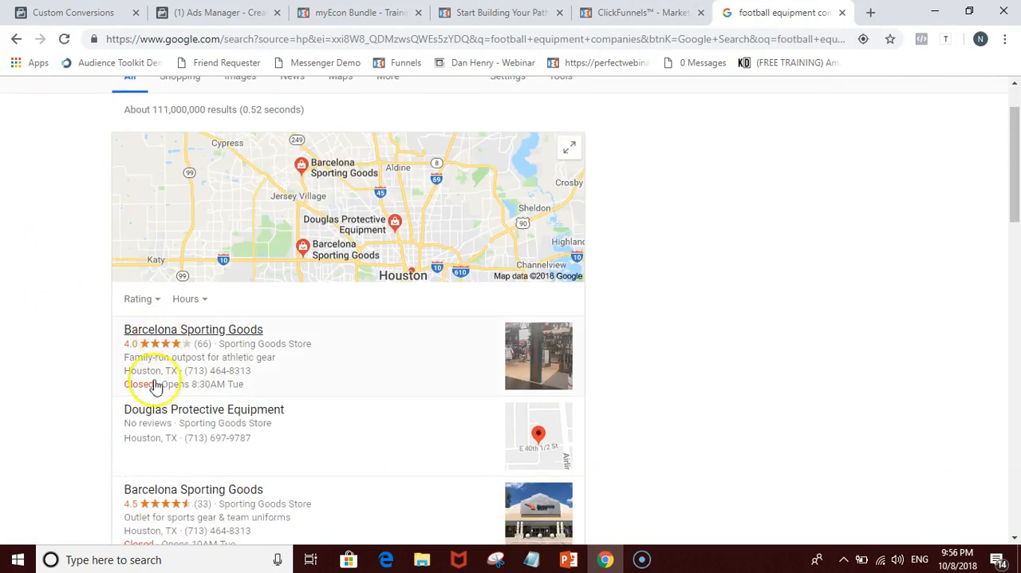
scroll(84, 411, "down", 5)
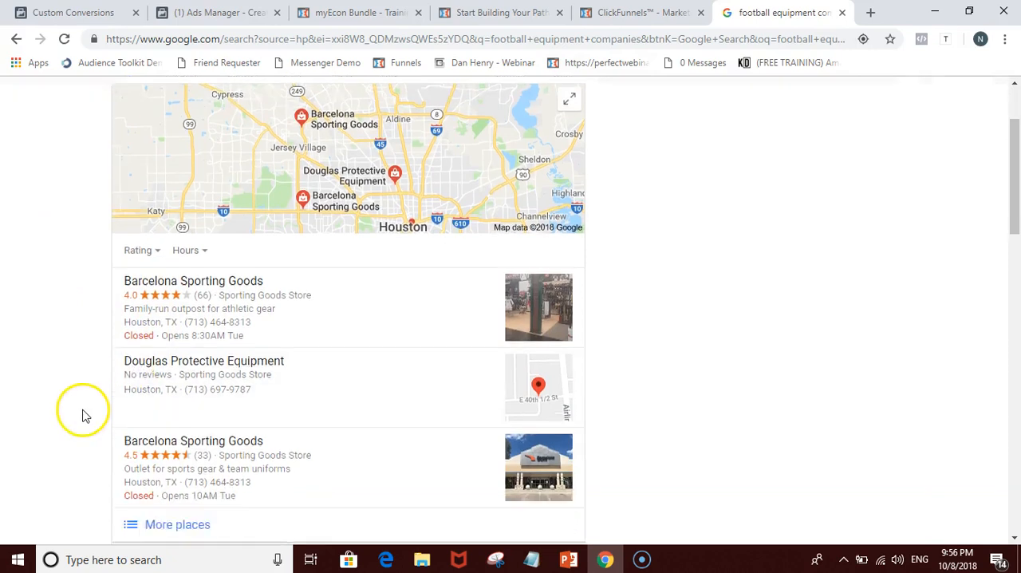
scroll(84, 406, "down", 3)
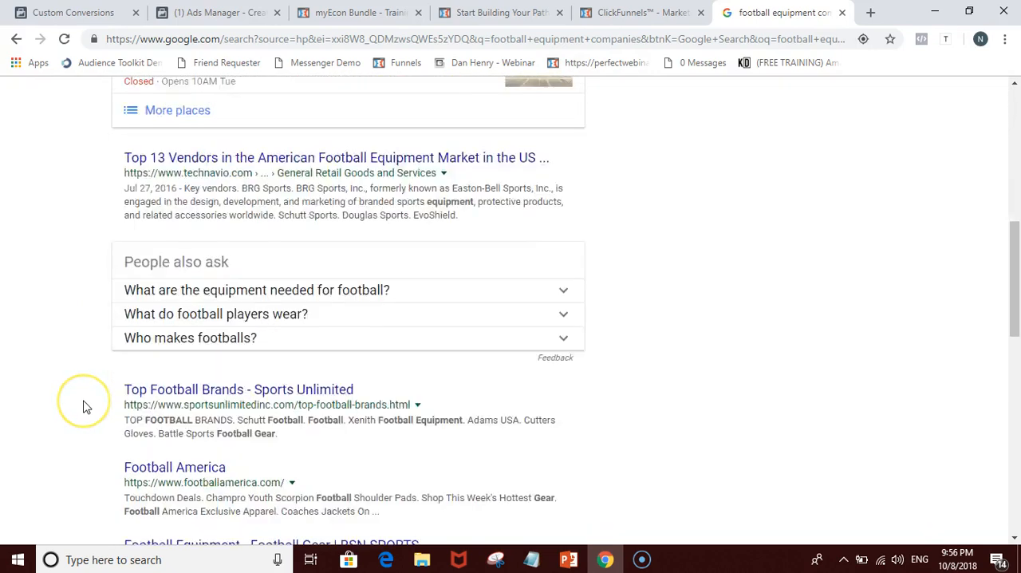
scroll(89, 403, "up", 5)
scroll(93, 399, "up", 1)
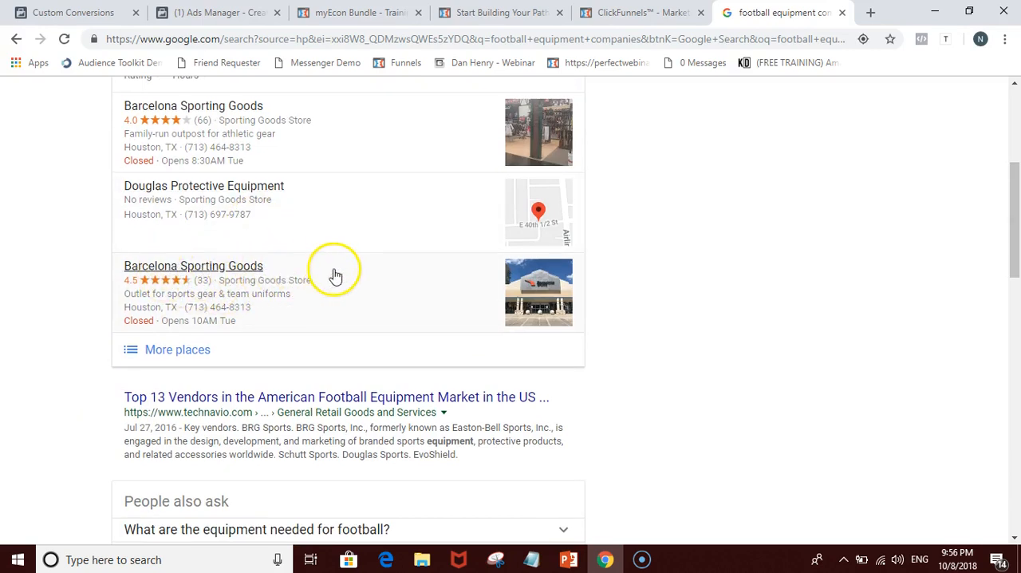
Step: Leave the football equipment search results, open Audience Insights in the Custom Conversions tab, and dismiss the starting audience selection
scroll(332, 276, "up", 2)
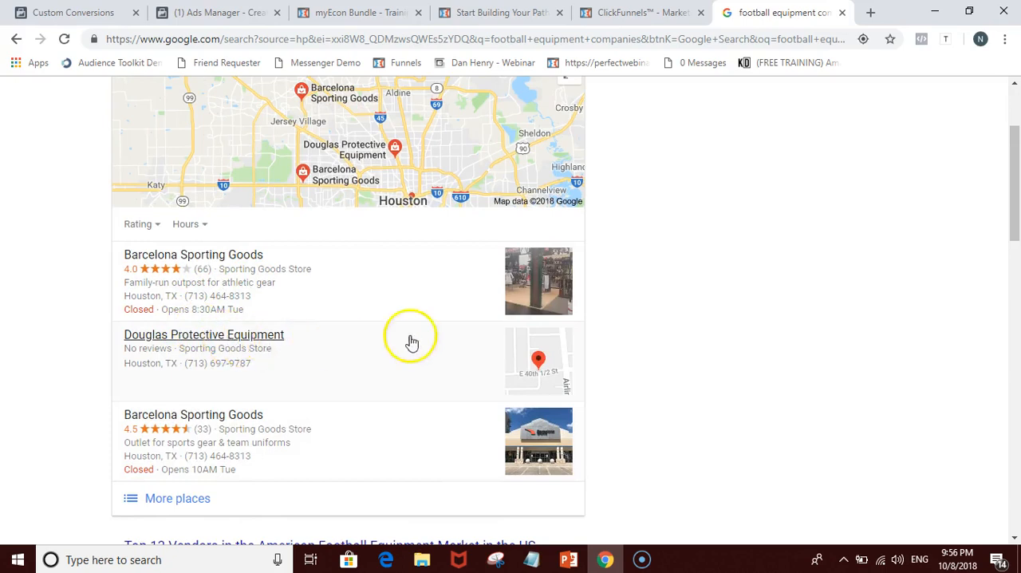
scroll(661, 290, "up", 2)
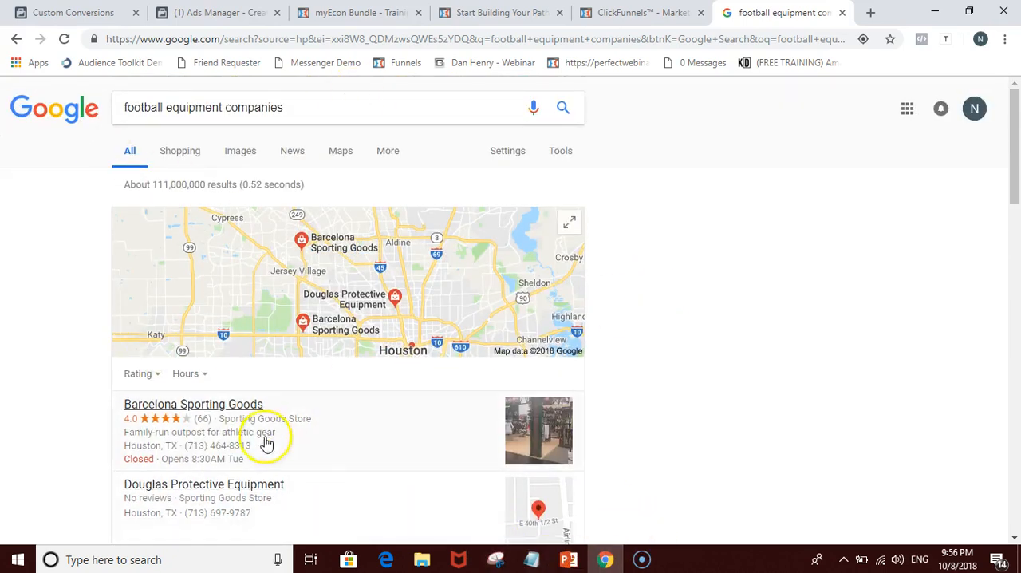
left_click(100, 13)
left_click(219, 12)
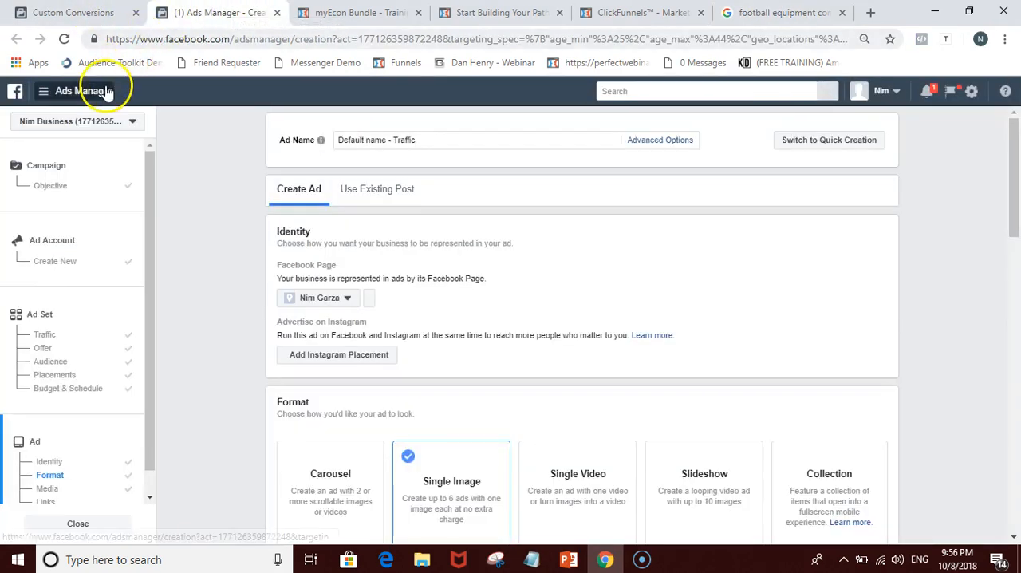
left_click(70, 12)
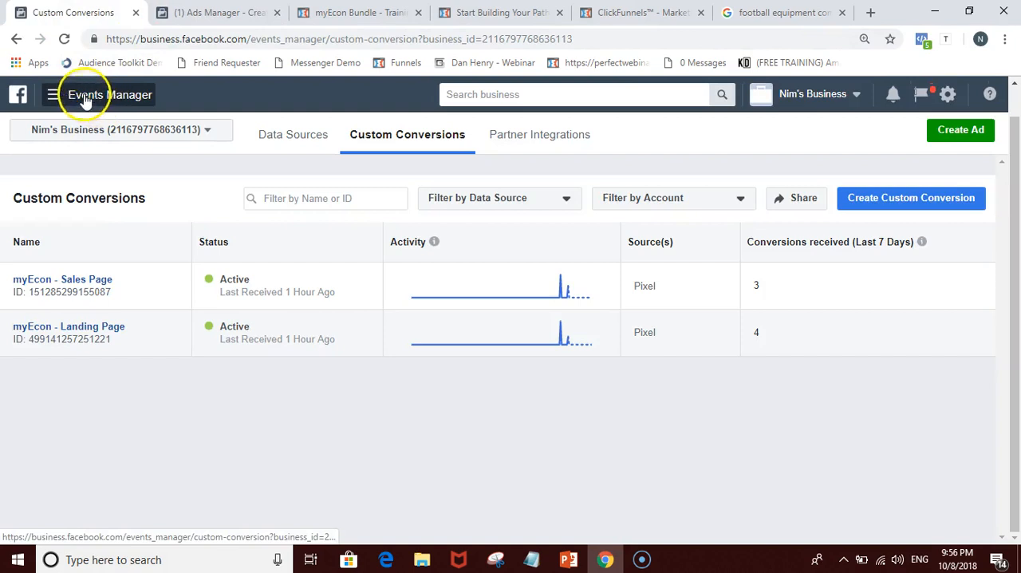
left_click(85, 99)
left_click(74, 185)
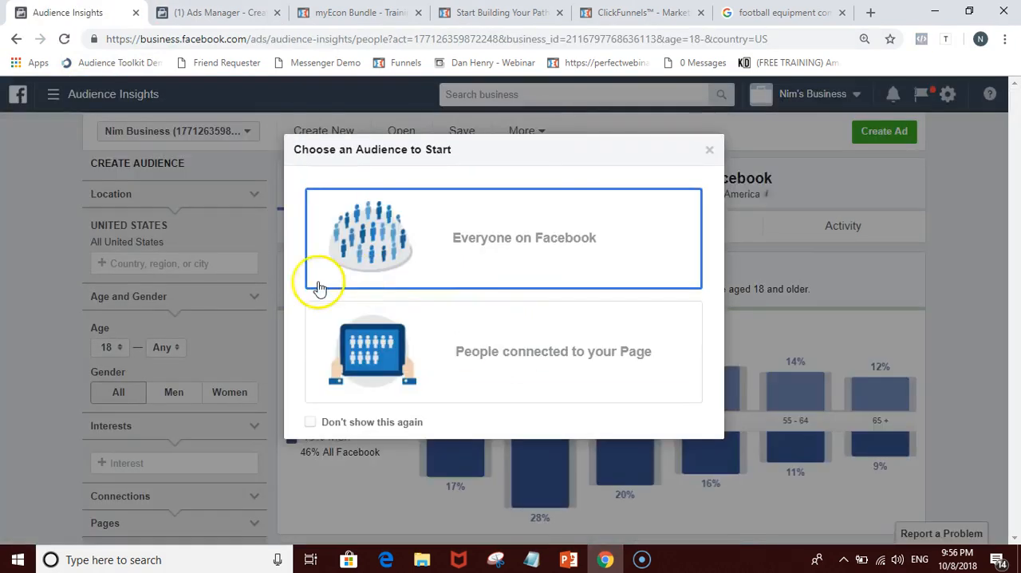
left_click(709, 150)
Step: Examine the new audience's activity data, including frequency of activities and device users
scroll(391, 315, "down", 3)
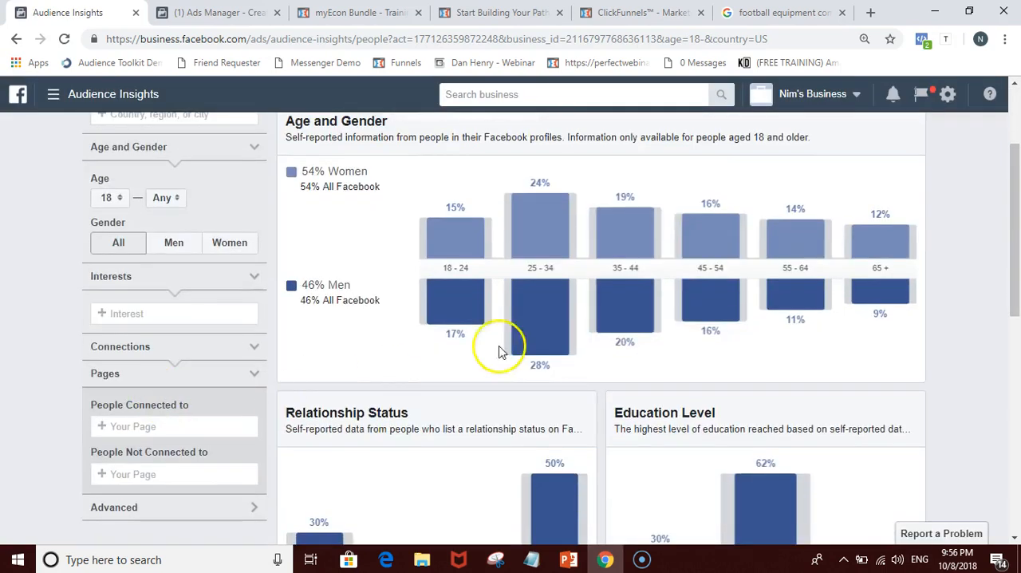
scroll(502, 346, "up", 2)
left_click(842, 150)
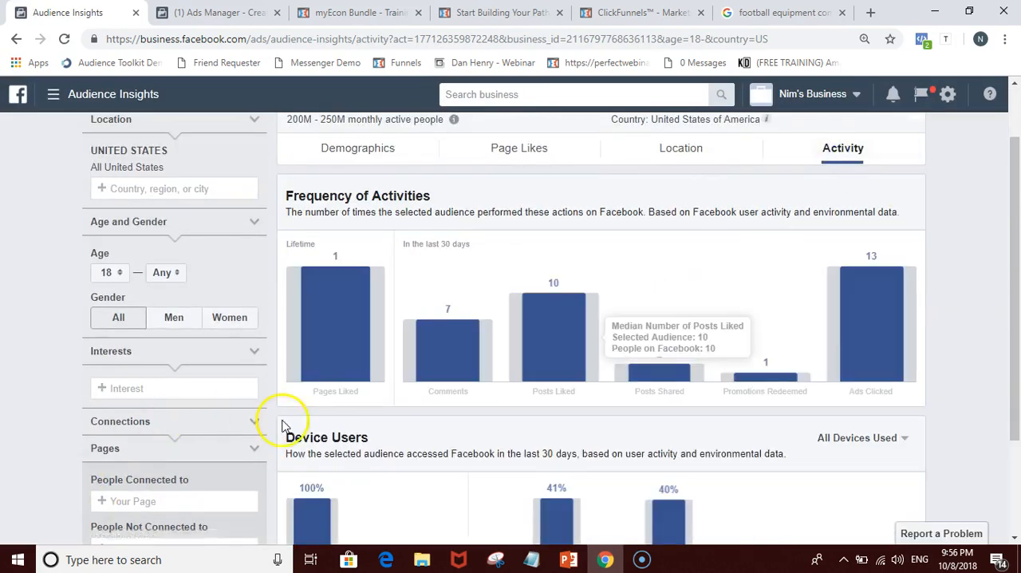
scroll(479, 479, "down", 1)
scroll(519, 443, "down", 1)
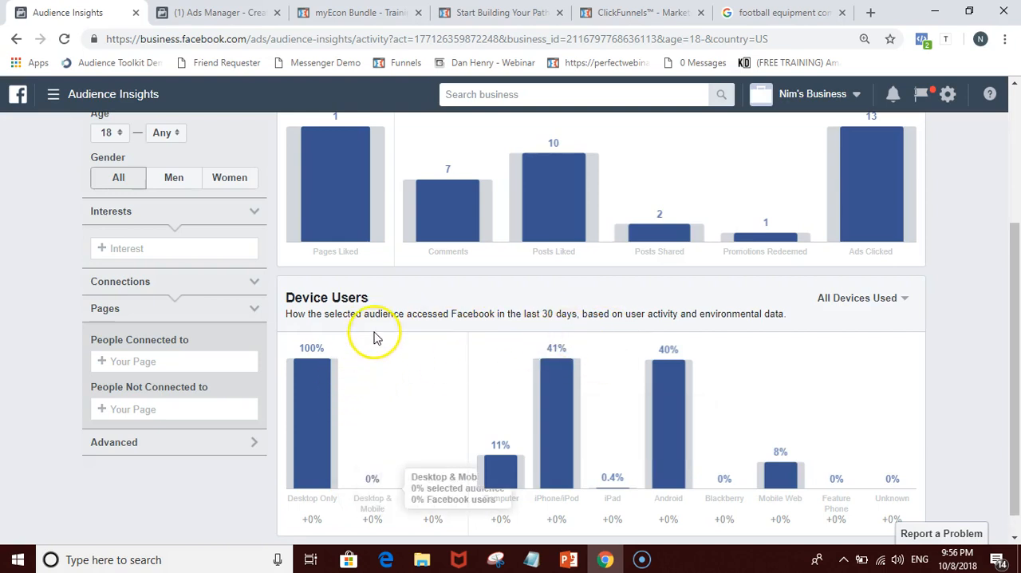
scroll(375, 338, "up", 3)
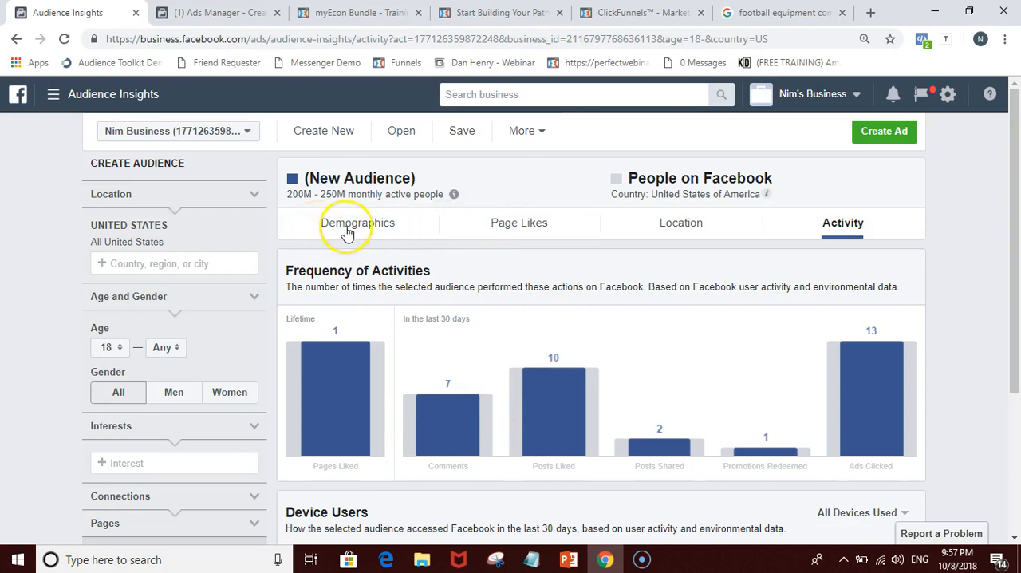
Step: Review the new audience's demographics for age and gender, relationship status and education level
left_click(342, 226)
scroll(378, 365, "down", 1)
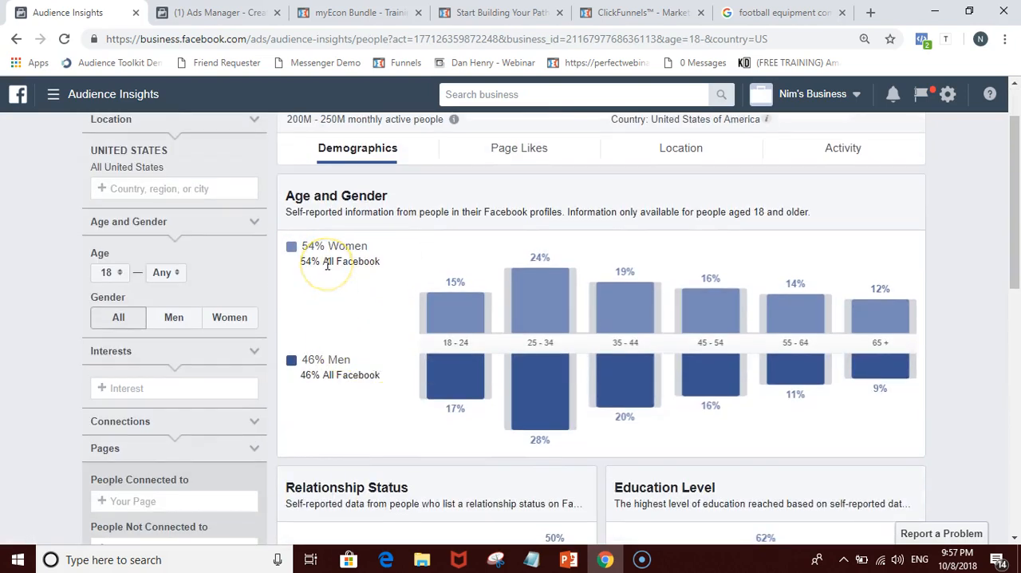
scroll(303, 447, "down", 1)
scroll(631, 411, "down", 1)
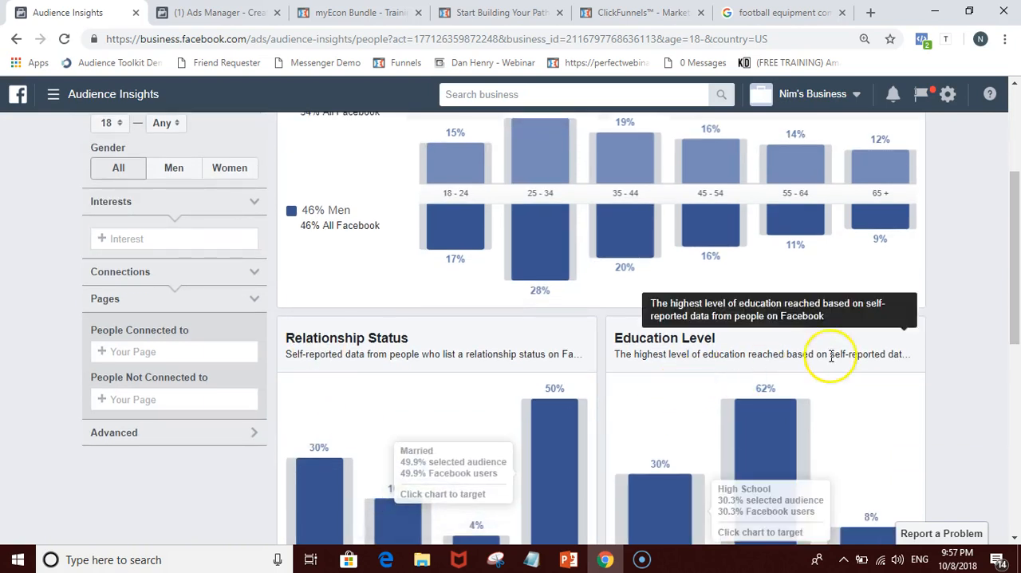
scroll(798, 342, "down", 1)
scroll(798, 341, "up", 5)
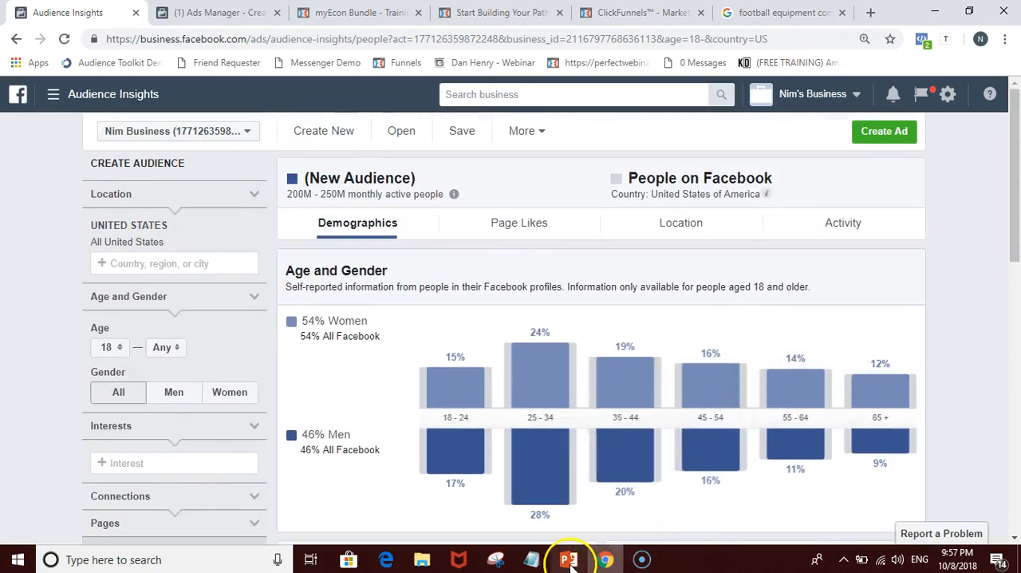
Step: Switch to the Targeting Training presentation in PowerPoint and look through its five slides, from the title to Most Important Keys
left_click(568, 561)
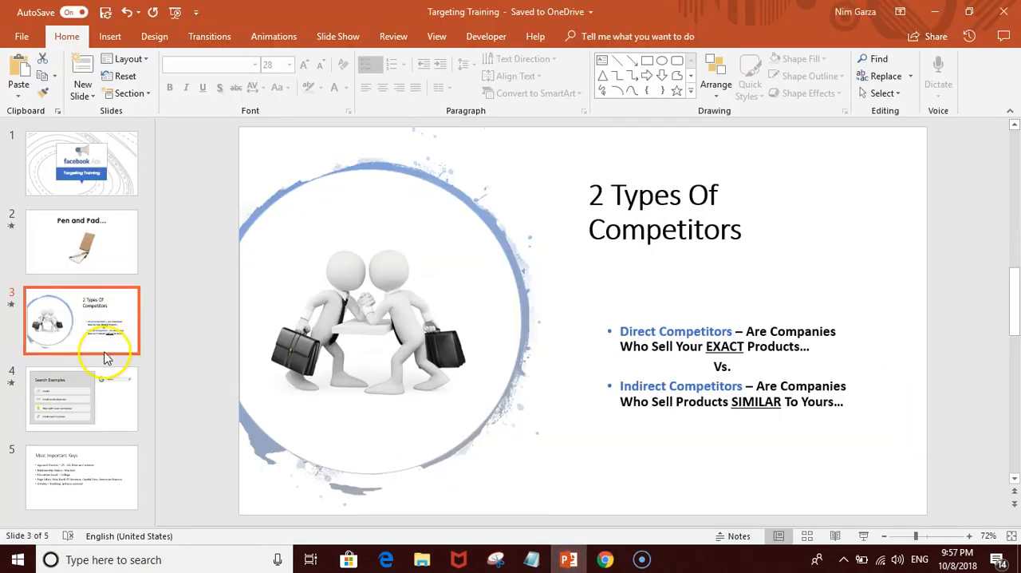
left_click(88, 265)
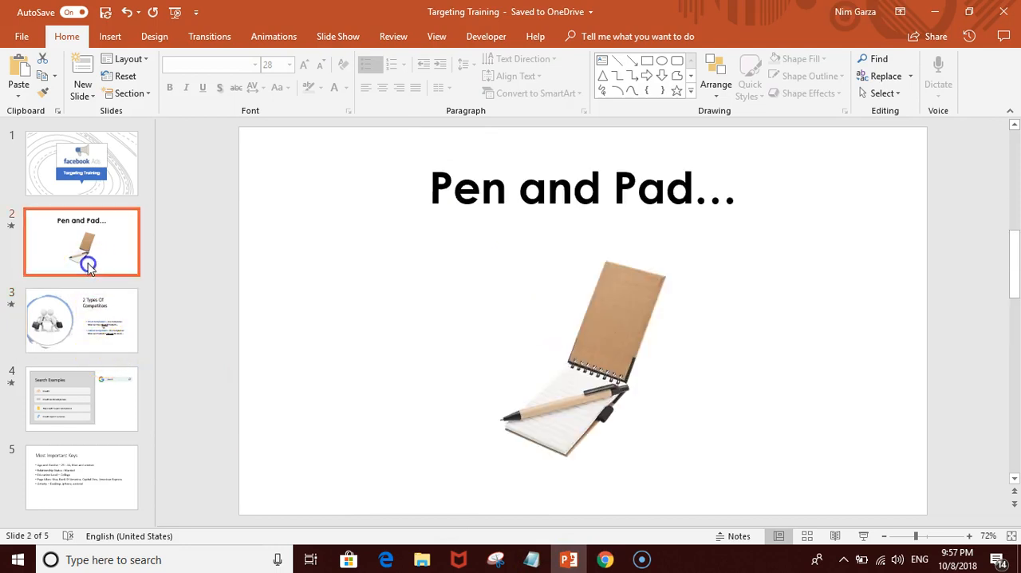
left_click(79, 316)
left_click(80, 176)
left_click(80, 267)
left_click(77, 342)
left_click(84, 395)
left_click(91, 465)
left_click(88, 419)
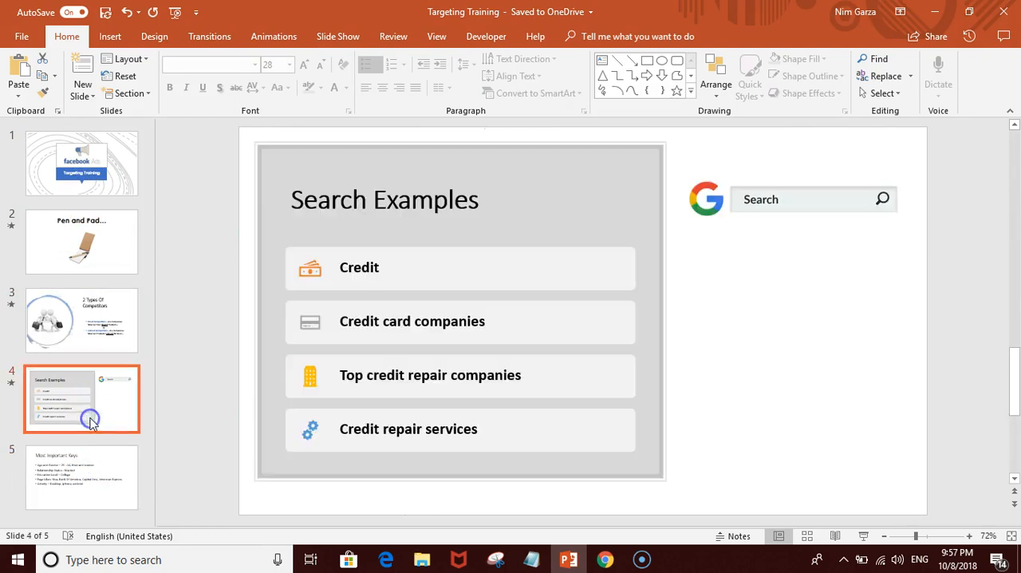
left_click(95, 469)
left_click(87, 423)
left_click(90, 455)
left_click(88, 427)
Step: Go back over the competitors, Pen and Pad, Search Examples and Most Important Keys slides
left_click(92, 348)
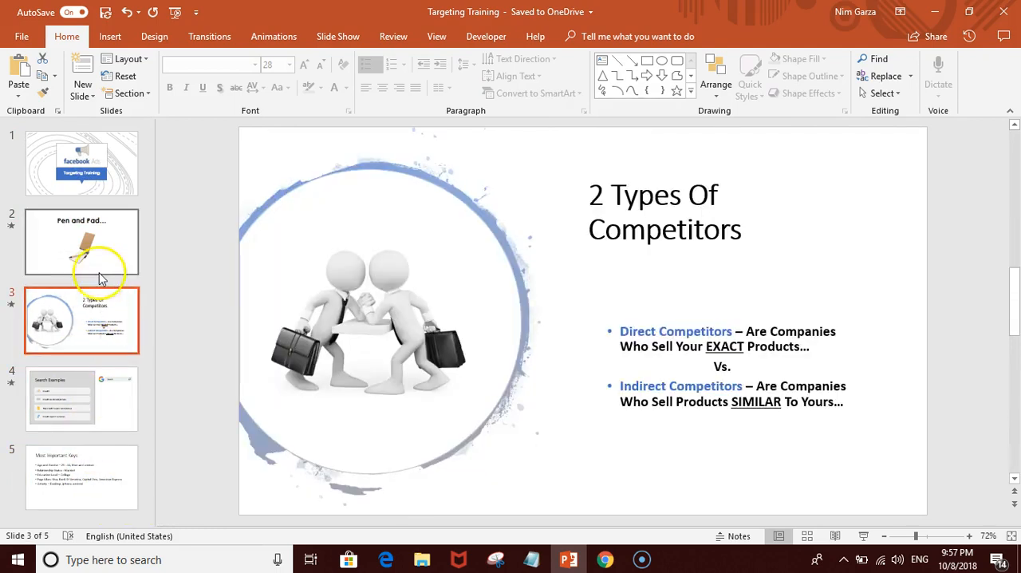
left_click(98, 217)
left_click(97, 190)
left_click(96, 246)
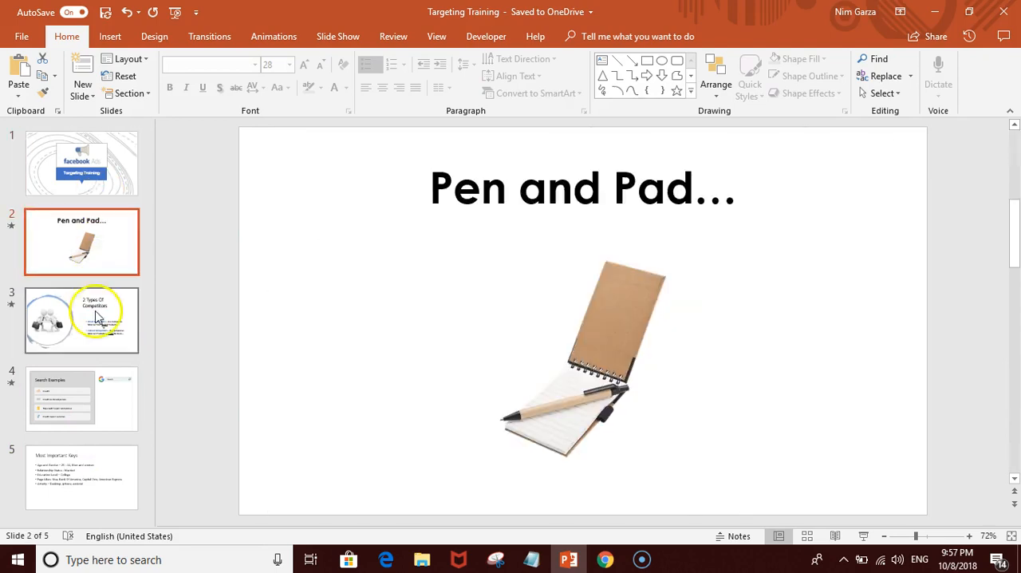
left_click(95, 321)
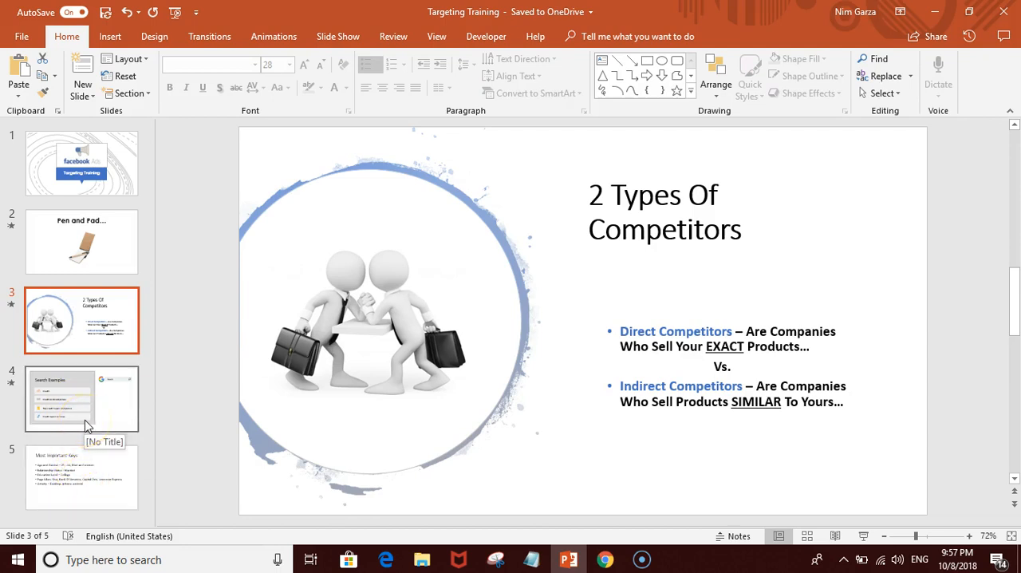
left_click(88, 427)
left_click(91, 471)
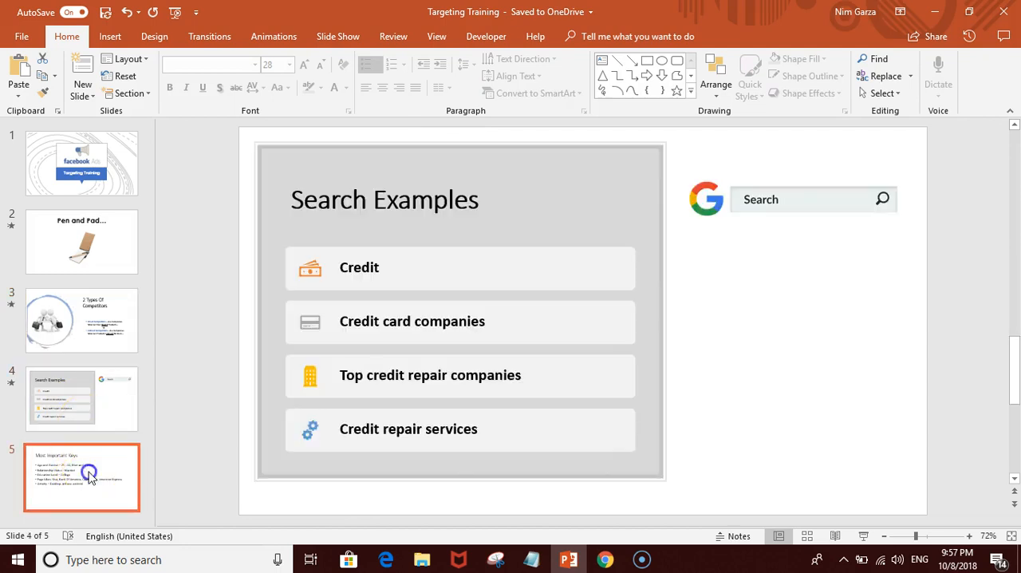
Step: Return to the Ads Manager draft in Chrome and review its format, image, links and ad preview
left_click(607, 561)
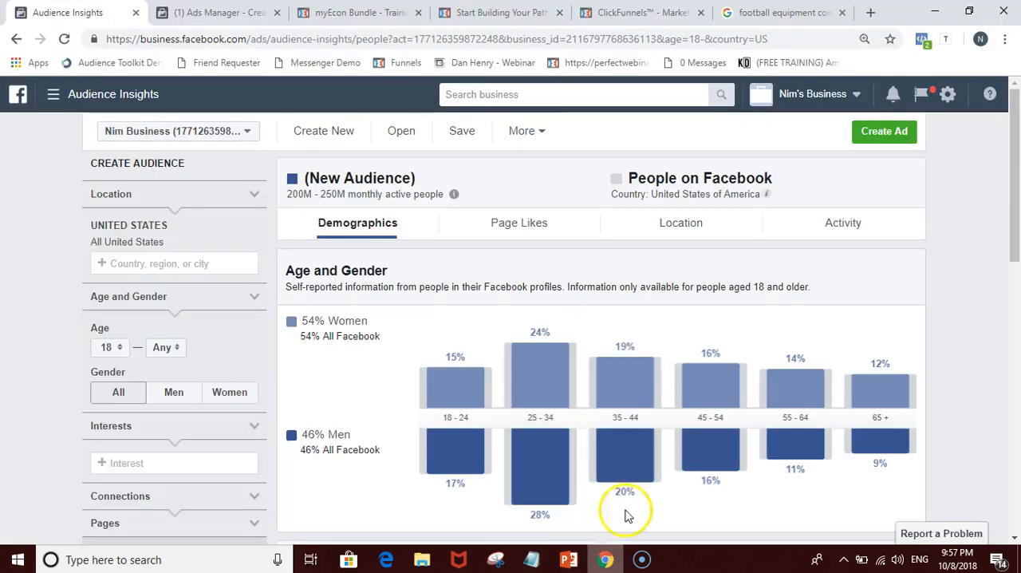
scroll(627, 515, "down", 2)
left_click(239, 12)
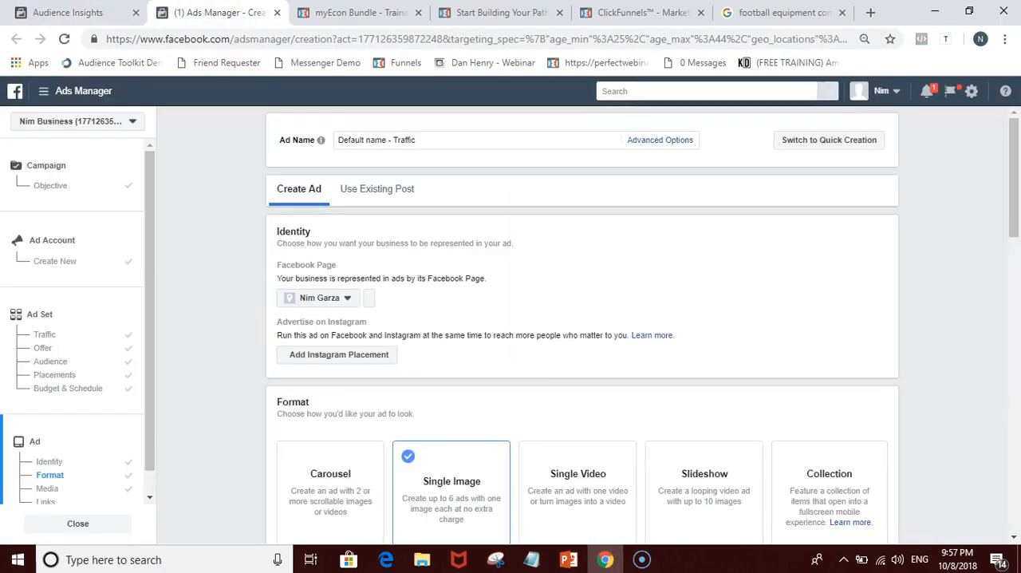
scroll(499, 413, "down", 5)
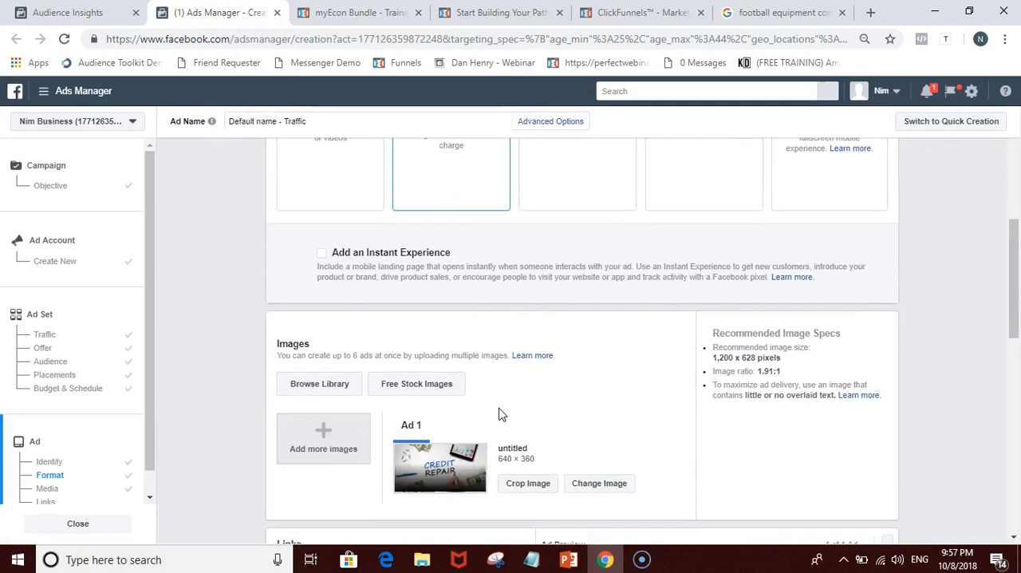
scroll(499, 413, "up", 3)
scroll(500, 414, "up", 1)
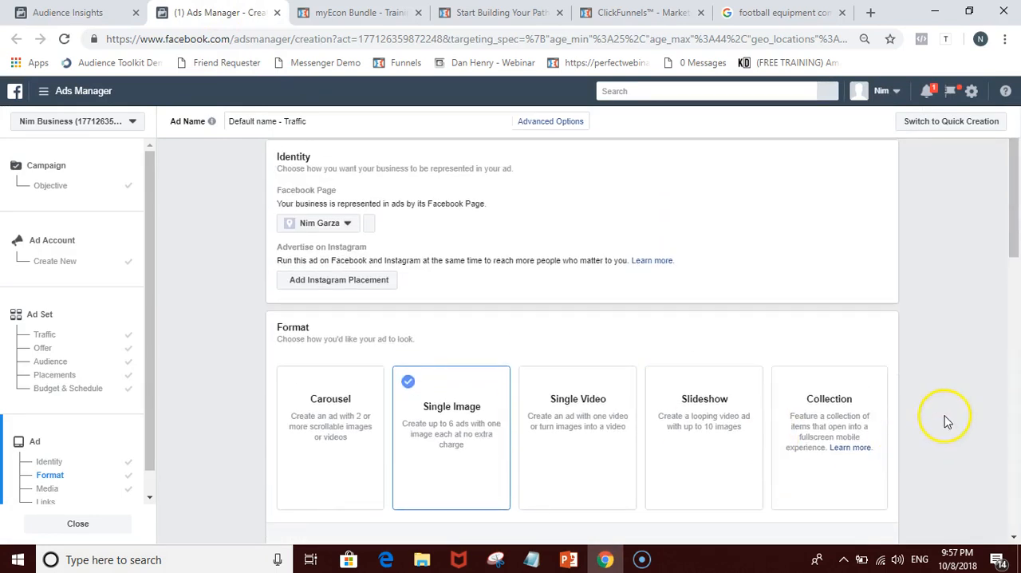
scroll(947, 421, "down", 3)
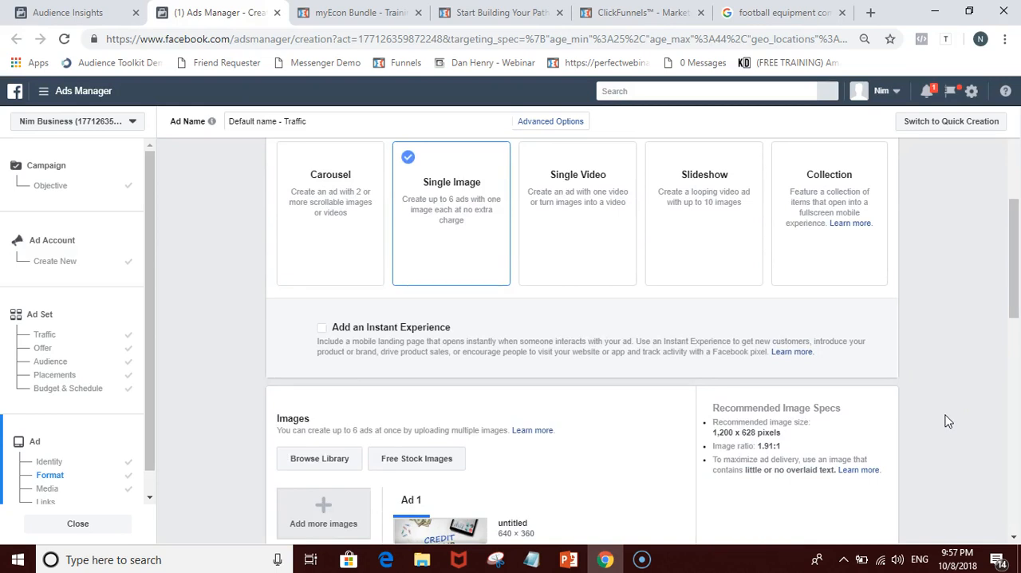
scroll(972, 387, "down", 7)
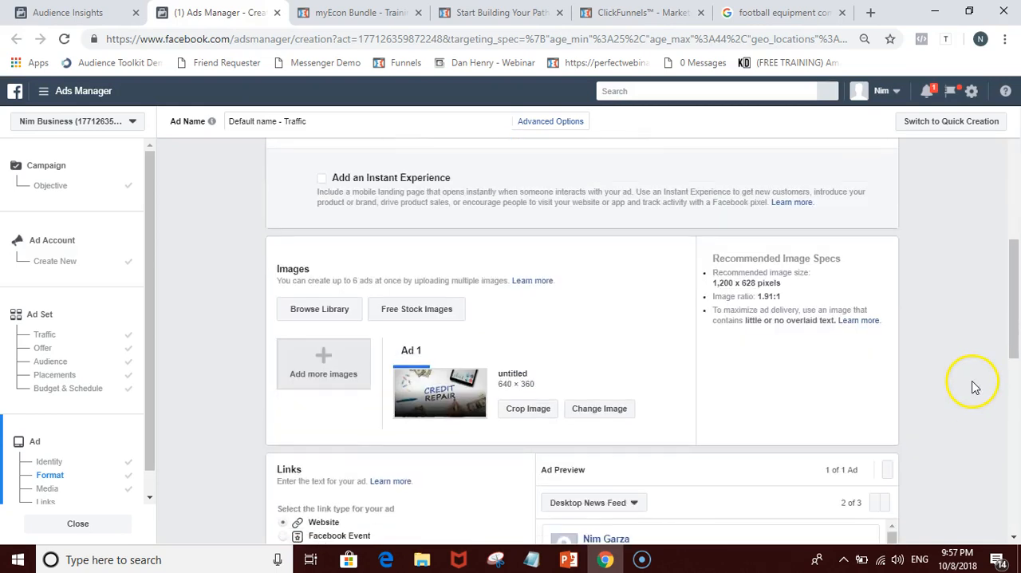
scroll(944, 351, "down", 4)
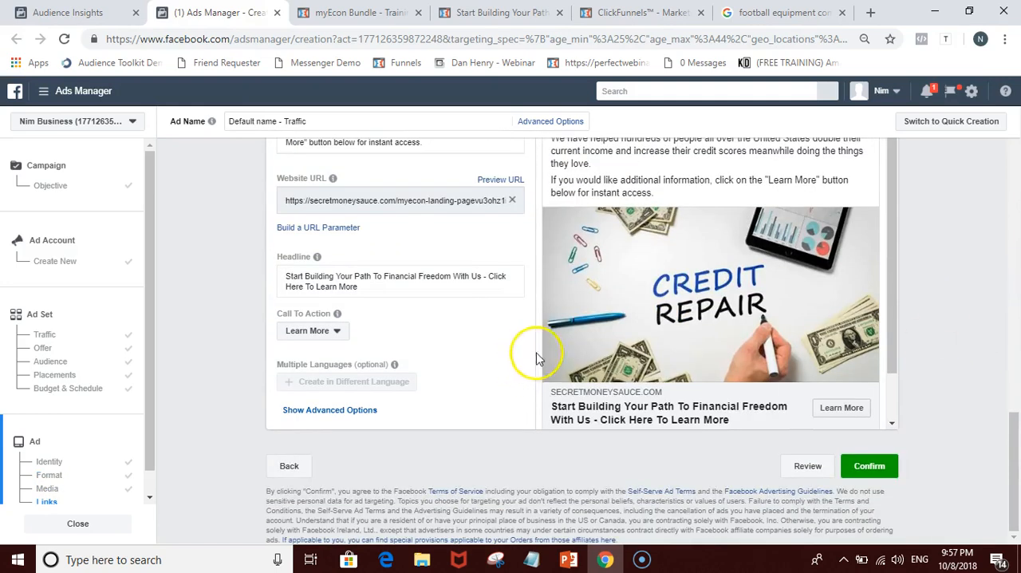
Step: Show the ad's advanced options and check the Facebook Pixel used for conversion tracking
scroll(734, 354, "up", 1)
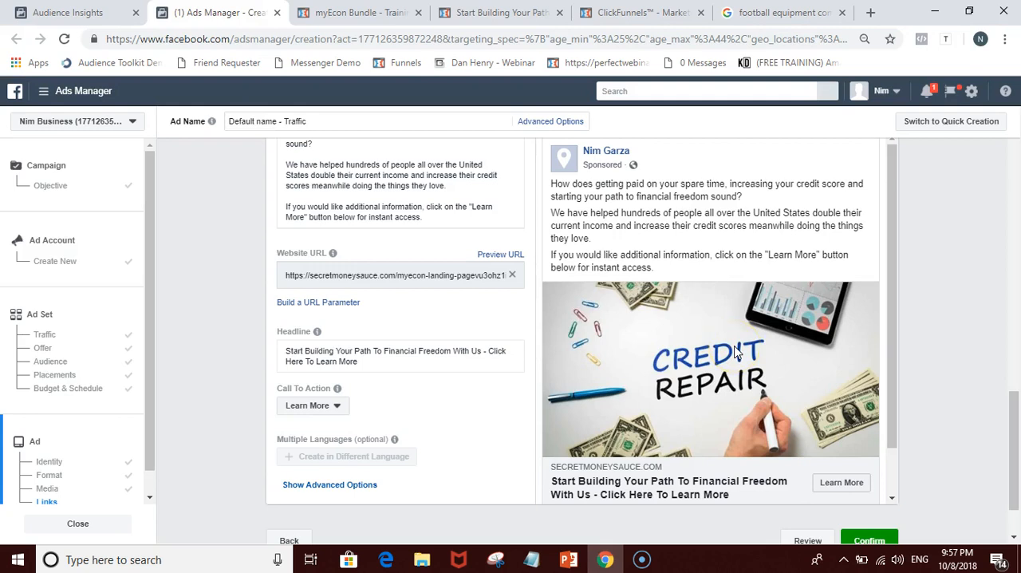
left_click(331, 485)
scroll(381, 486, "down", 2)
scroll(382, 486, "down", 3)
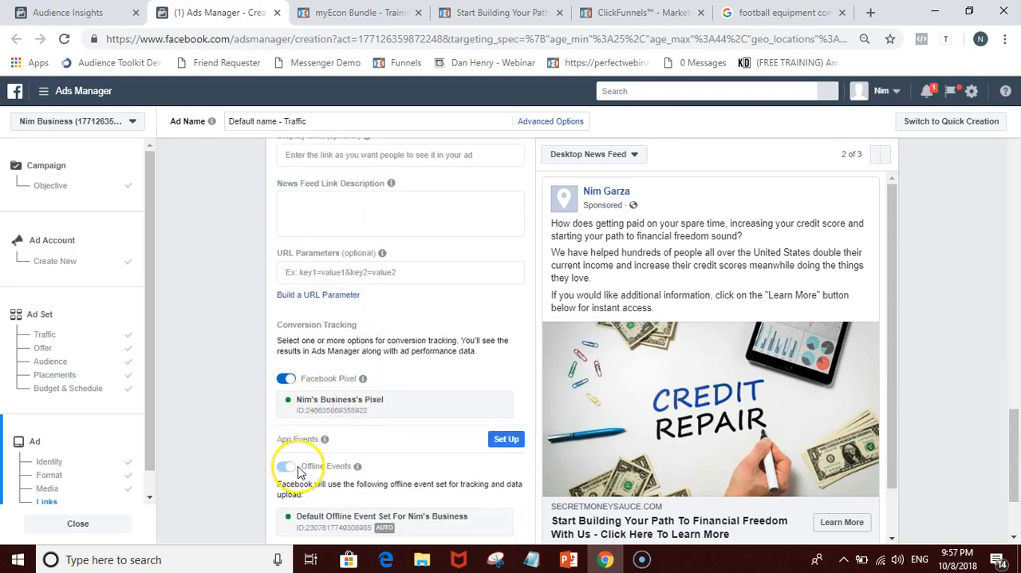
left_click(328, 407)
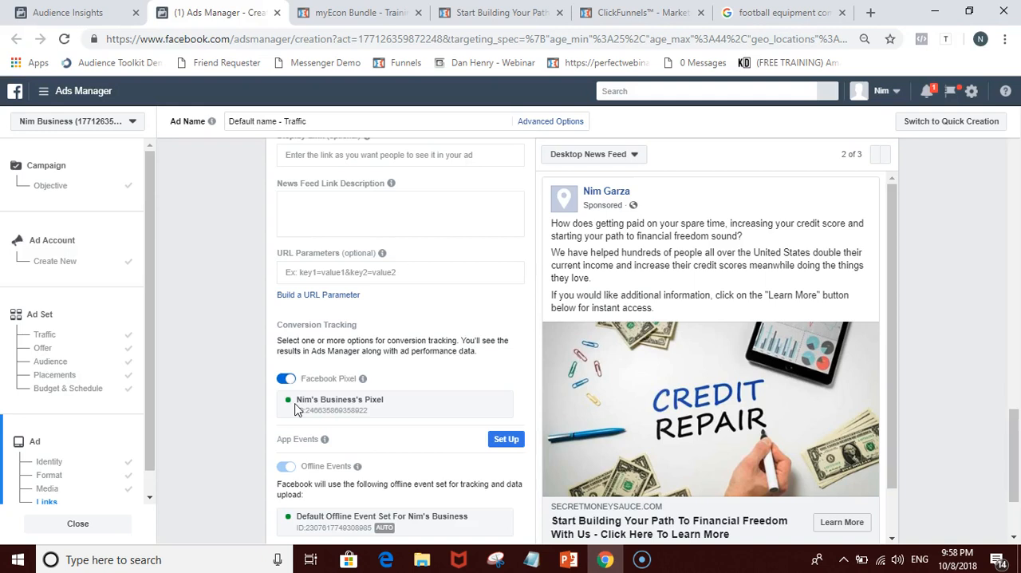
Step: Confirm the ad to bring up the payment method form and cancel without entering payment details
scroll(295, 409, "down", 1)
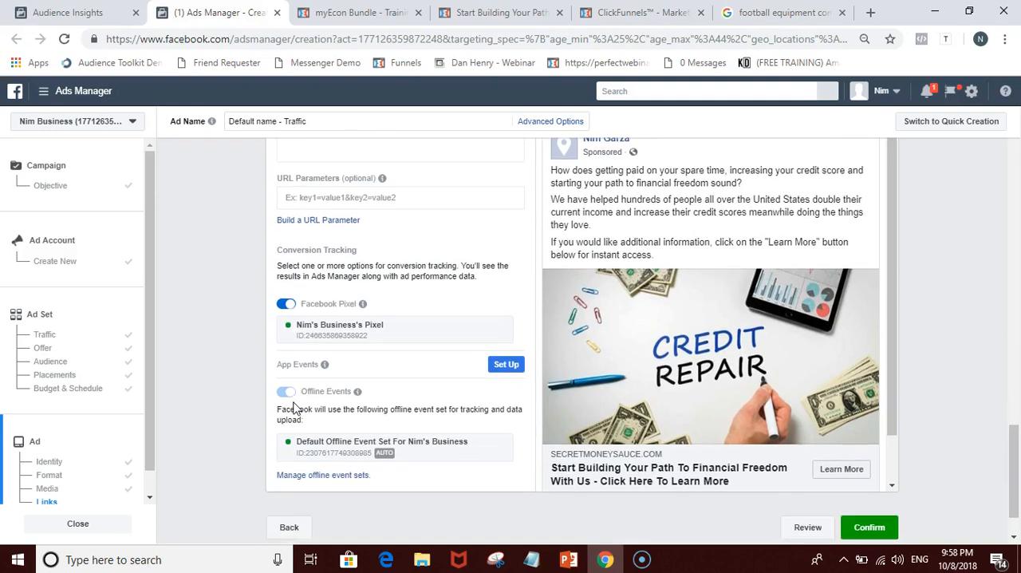
left_click(868, 528)
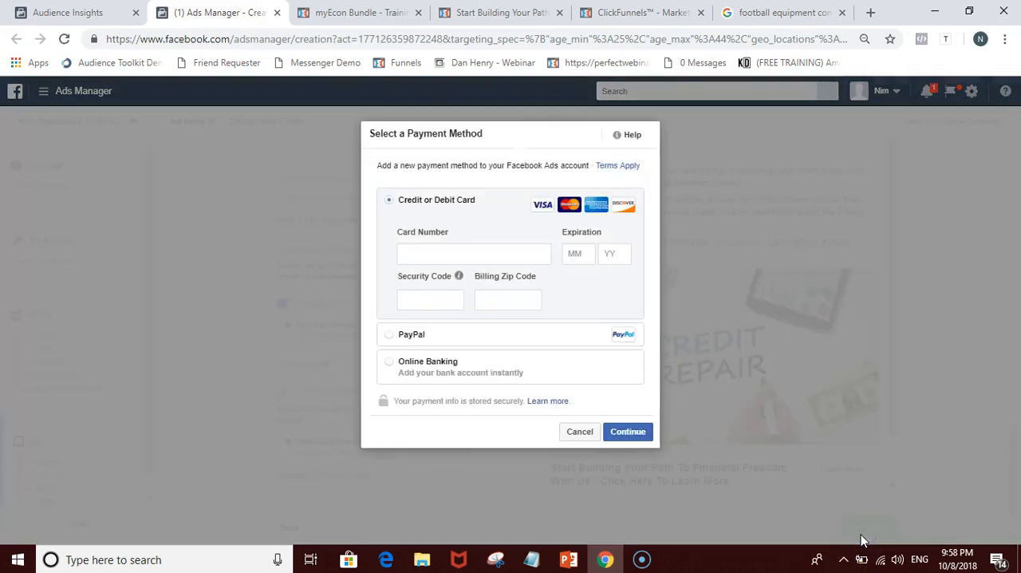
left_click(571, 435)
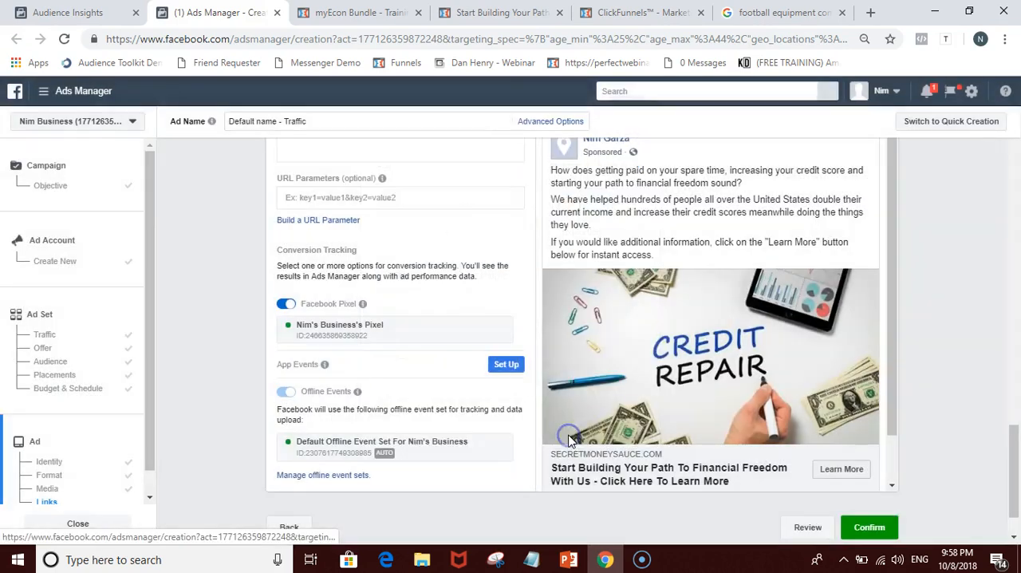
Step: Look over the ad draft's image, link text and preview again and return to its identity settings
scroll(371, 367, "up", 10)
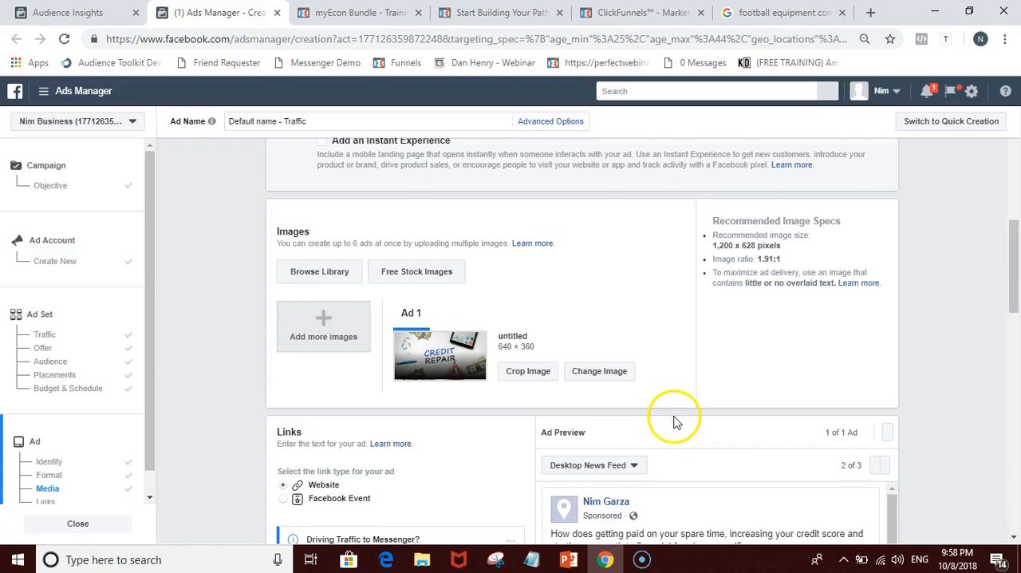
scroll(690, 415, "down", 4)
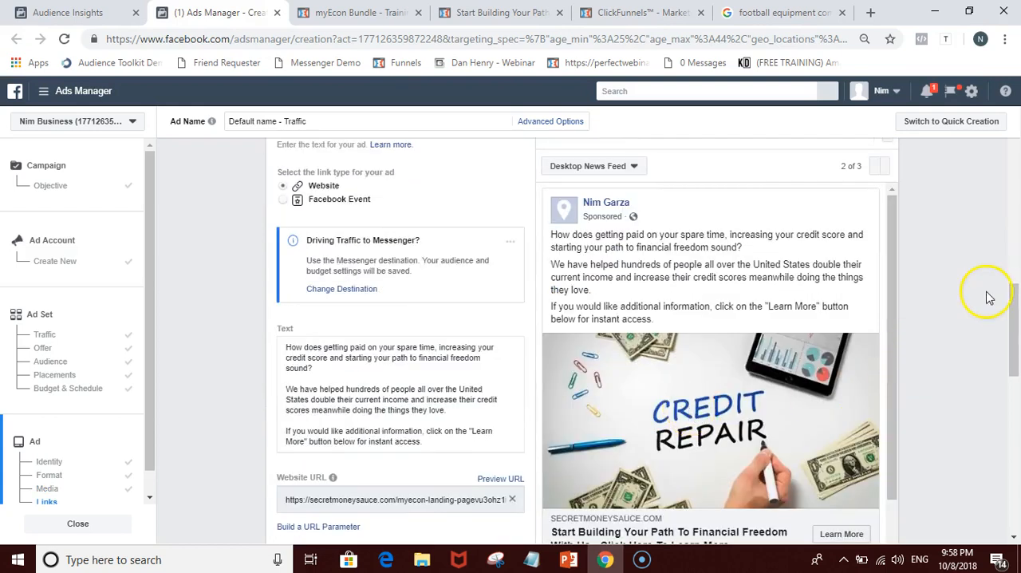
scroll(988, 297, "up", 10)
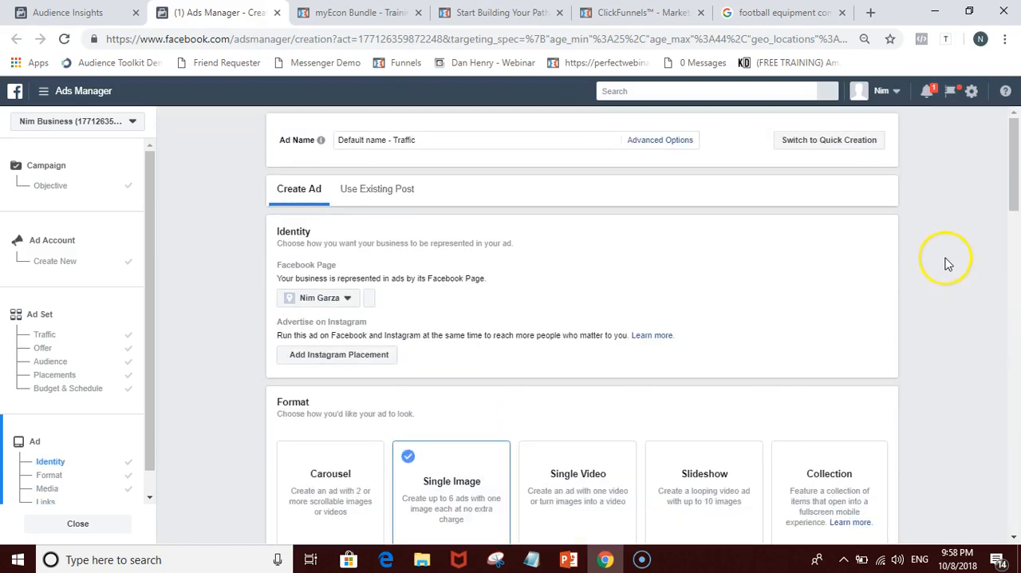
Step: Leave the unsaved ad draft for Ads Reporting and look over the report, glancing at the myEcon training page
left_click(69, 94)
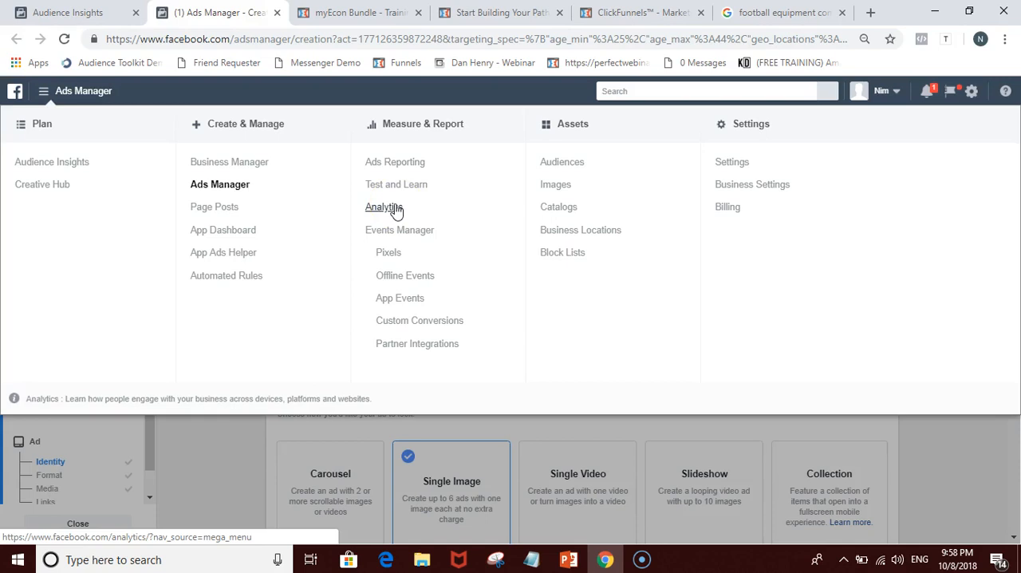
left_click(396, 176)
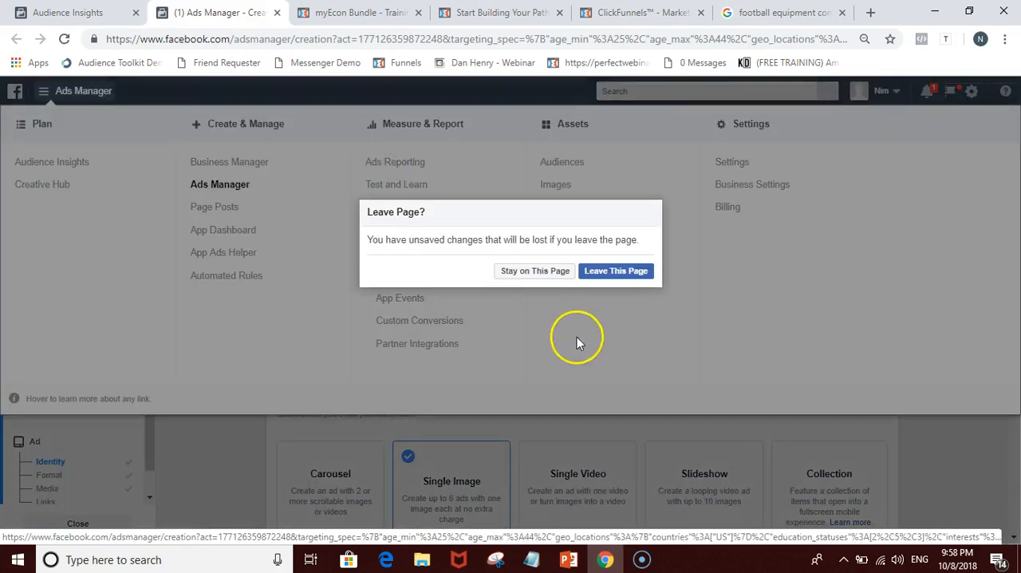
left_click(595, 275)
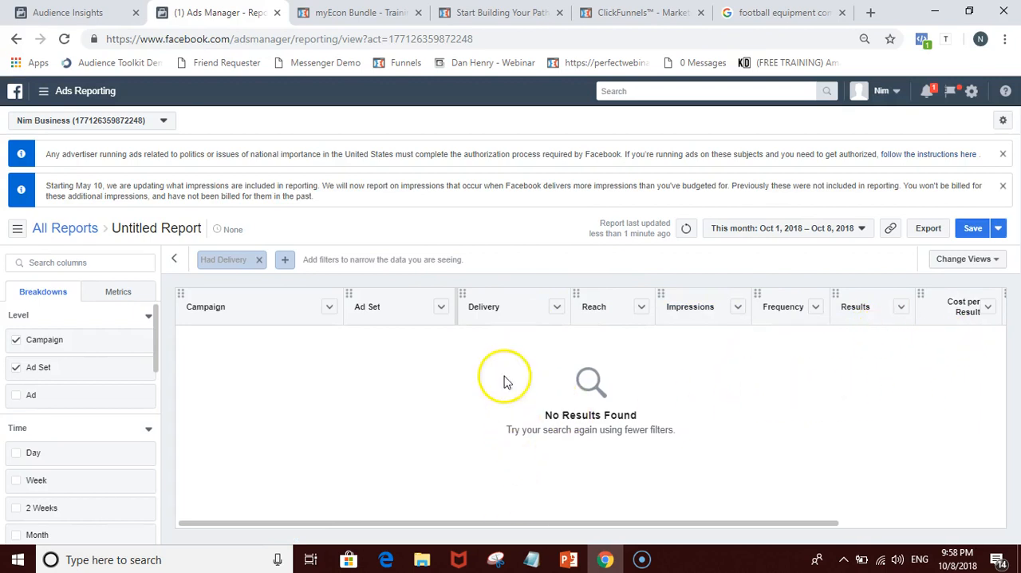
left_click(356, 13)
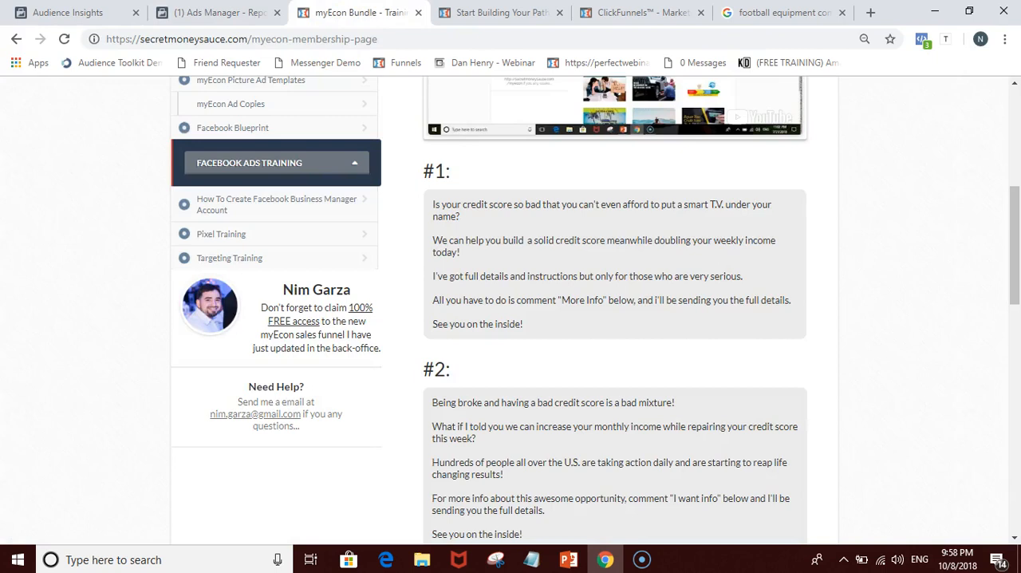
scroll(757, 300, "up", 3)
left_click(200, 13)
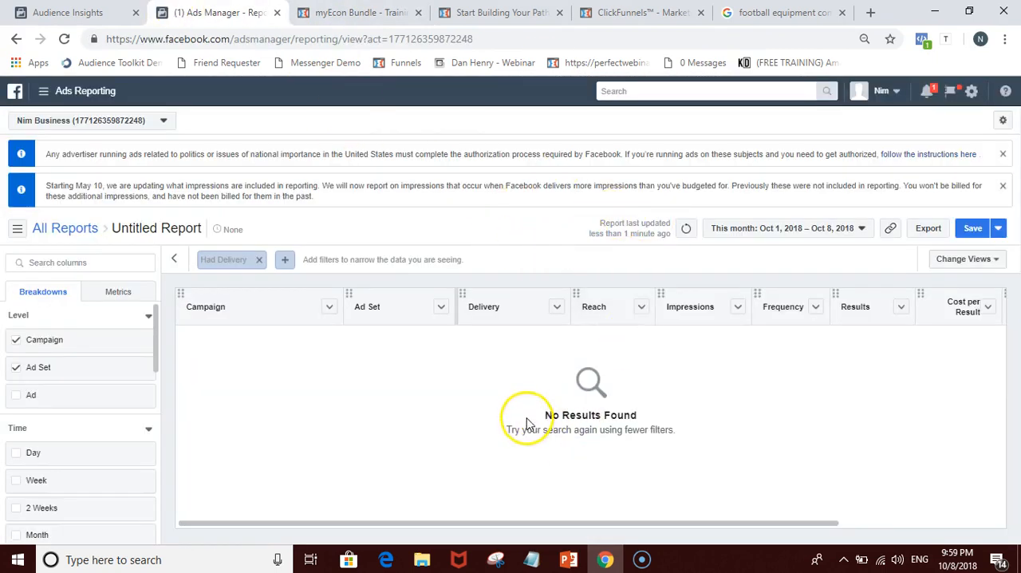
Step: Try to go back from the untitled report to the ad draft
left_click(16, 40)
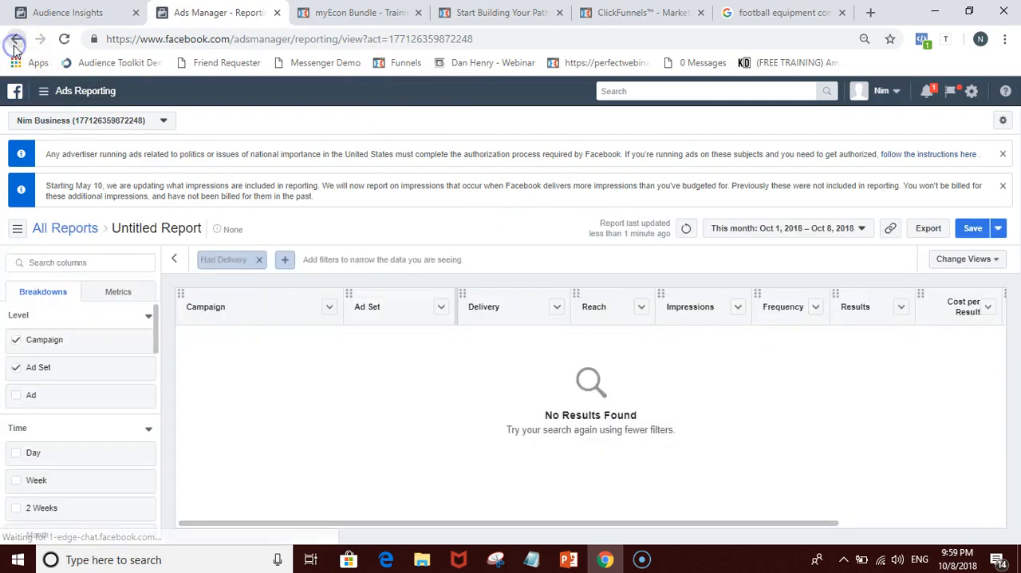
left_click(16, 40)
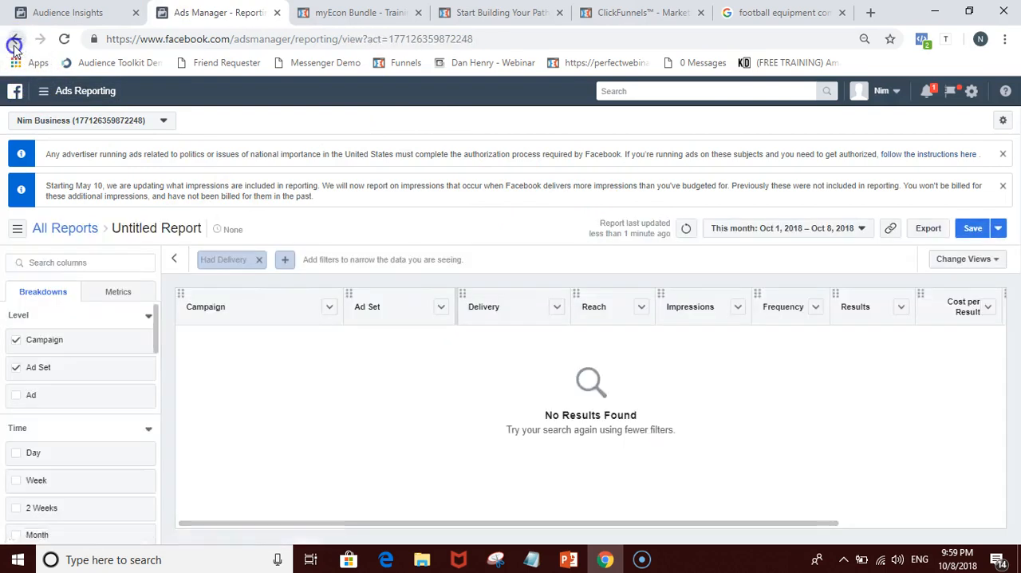
left_click(14, 46)
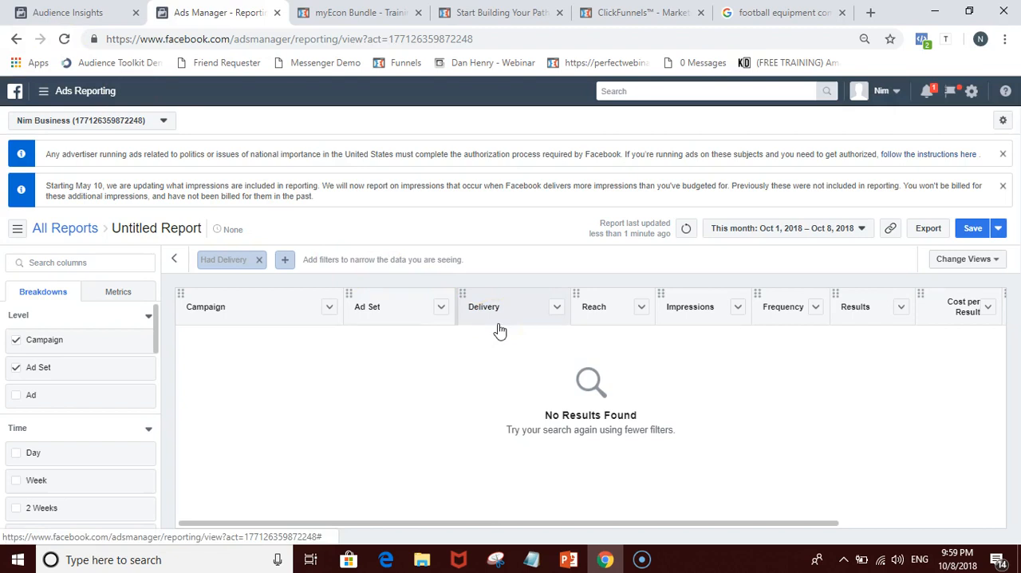
Step: Review the Age and Gender and Education Level charts in Audience Insights and the audience's Activity and device usage
left_click(70, 13)
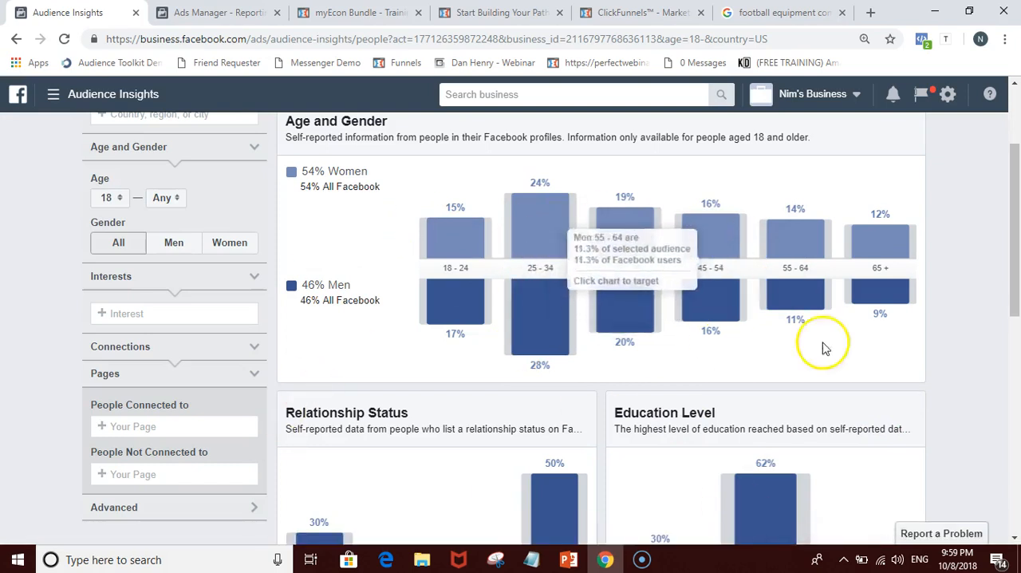
scroll(468, 399, "down", 1)
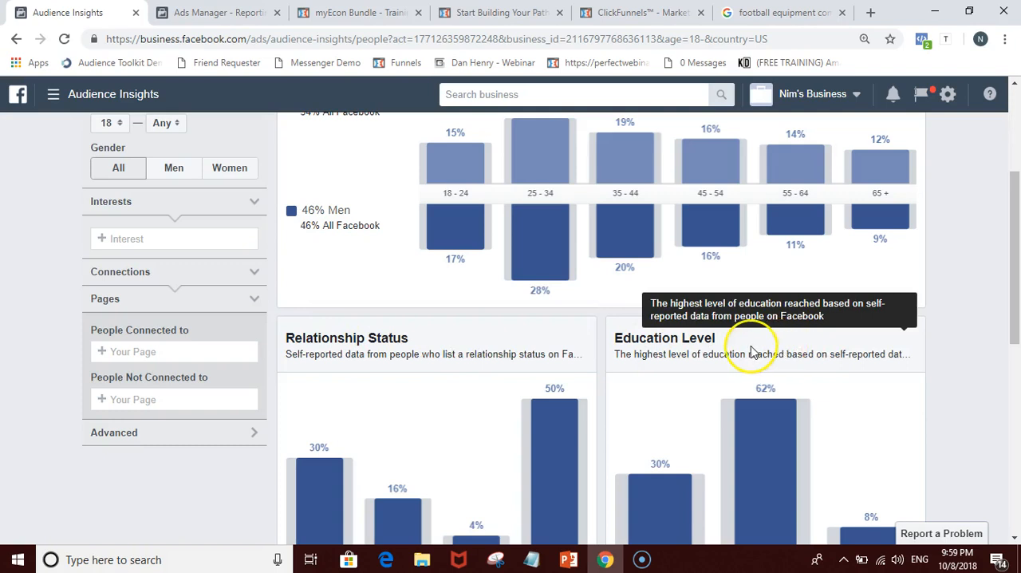
scroll(718, 328, "up", 1)
scroll(845, 239, "up", 1)
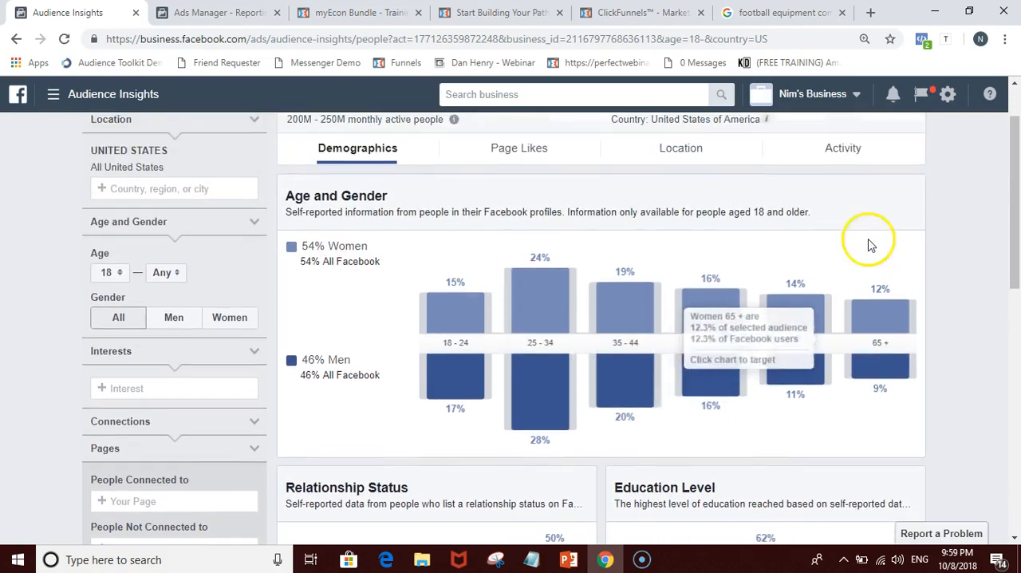
left_click(844, 149)
scroll(308, 381, "down", 3)
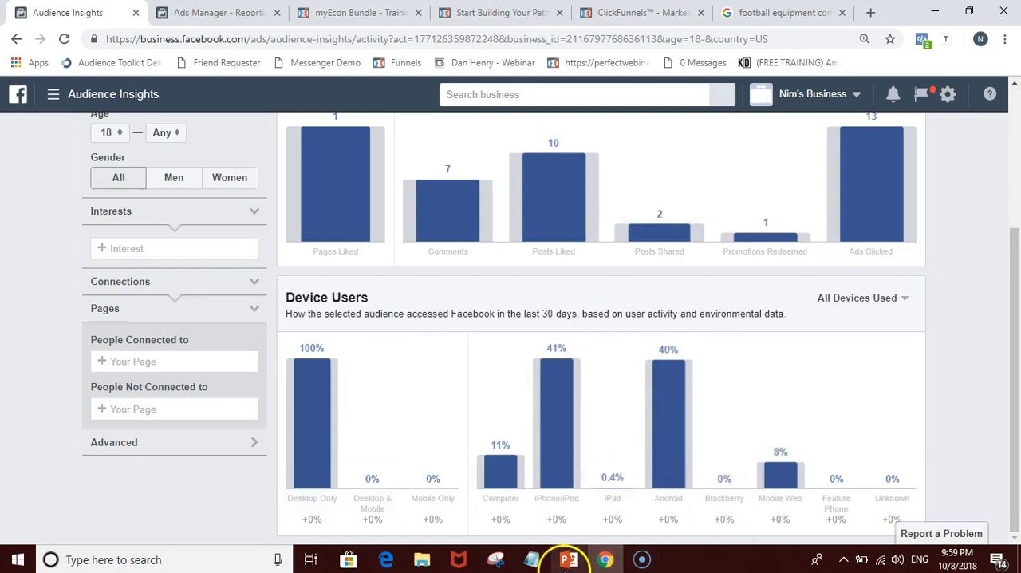
left_click(568, 561)
left_click(607, 560)
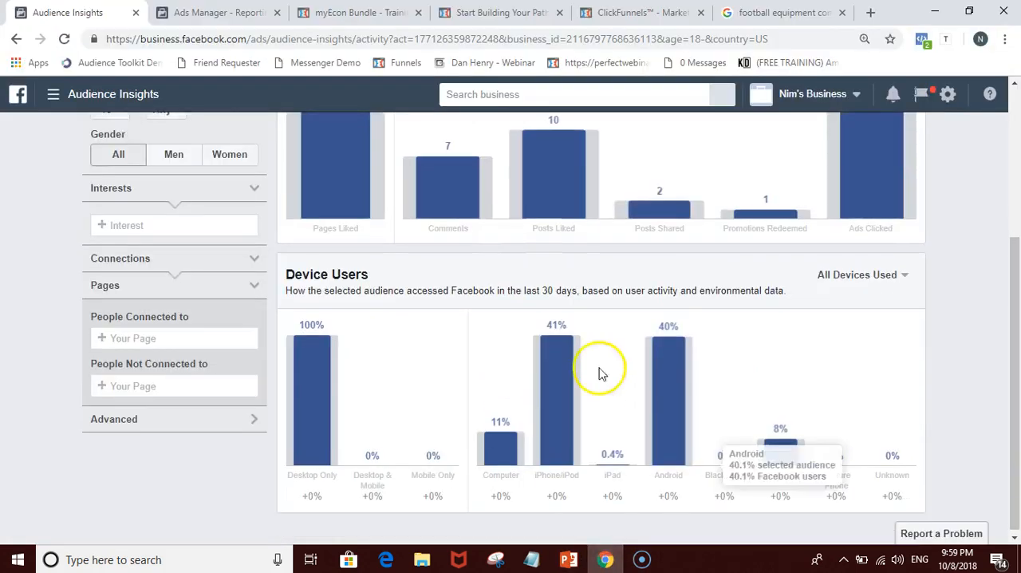
Step: Show the Save Audience dialog with its saved audiences and close it without saving
scroll(599, 372, "up", 3)
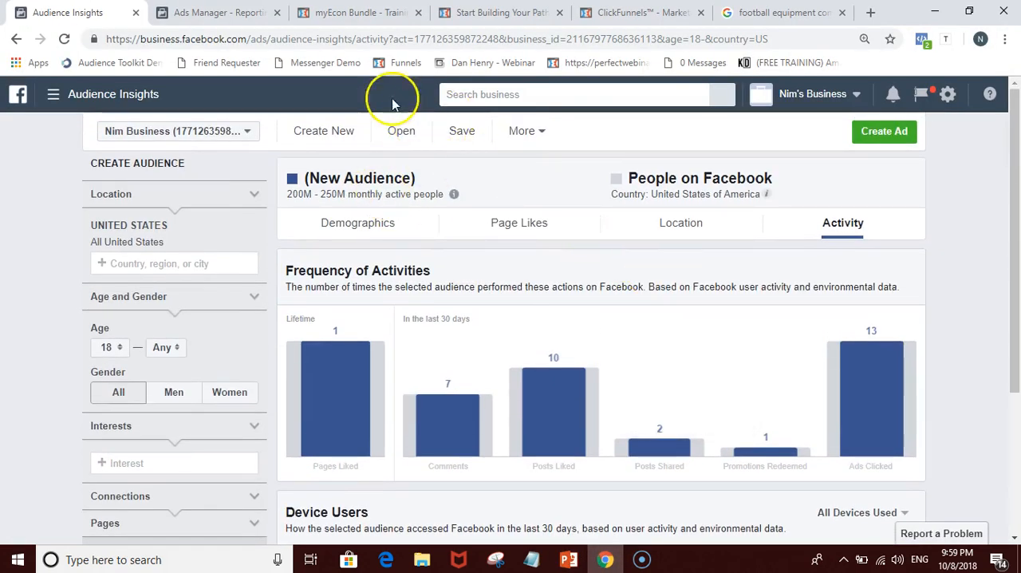
left_click(459, 132)
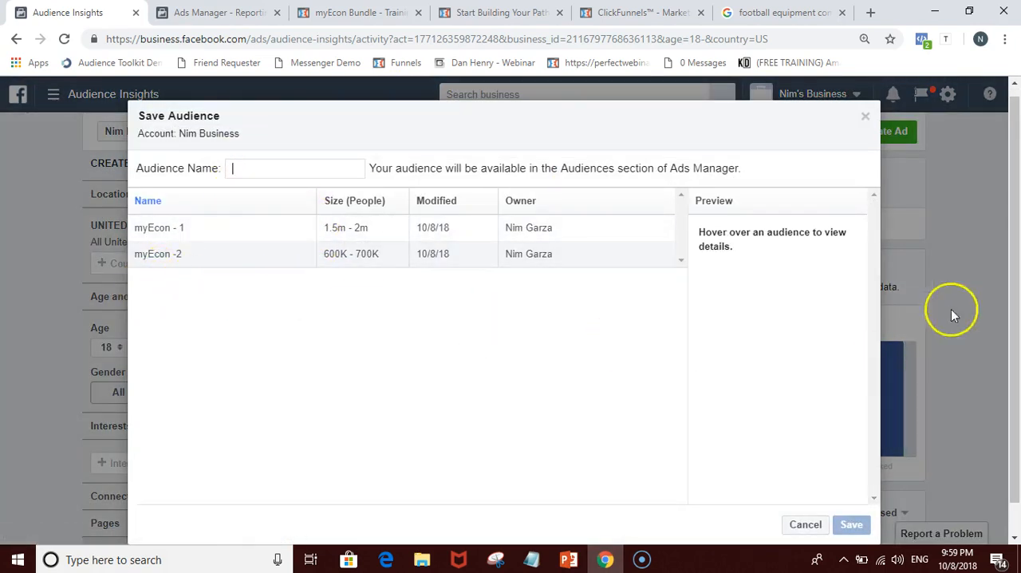
left_click(865, 117)
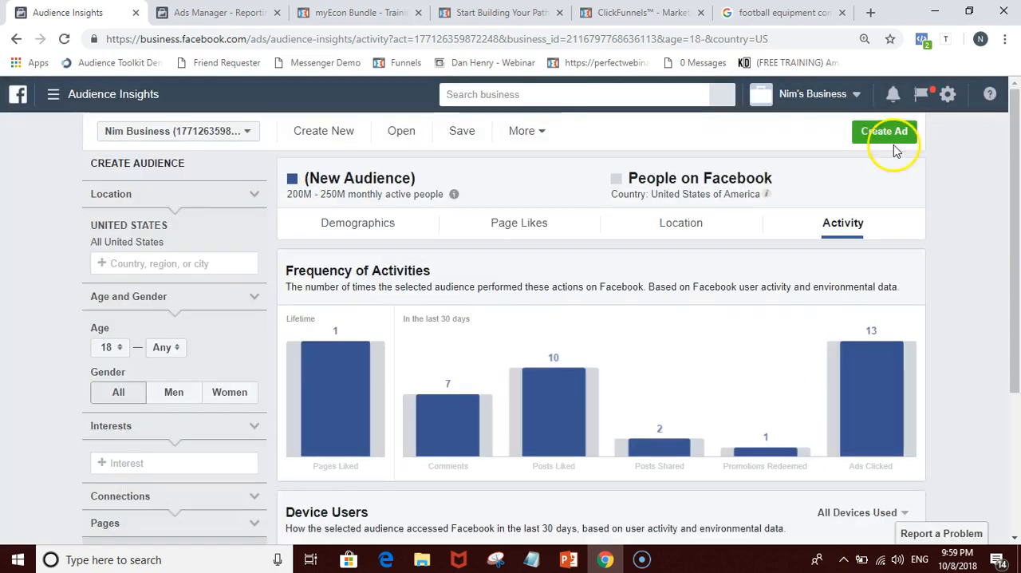
Step: Start an ad from the current audience with the Ad Create Tool and return to Audience Insights, dismissing the Create Ad dialog
left_click(854, 133)
left_click(411, 387)
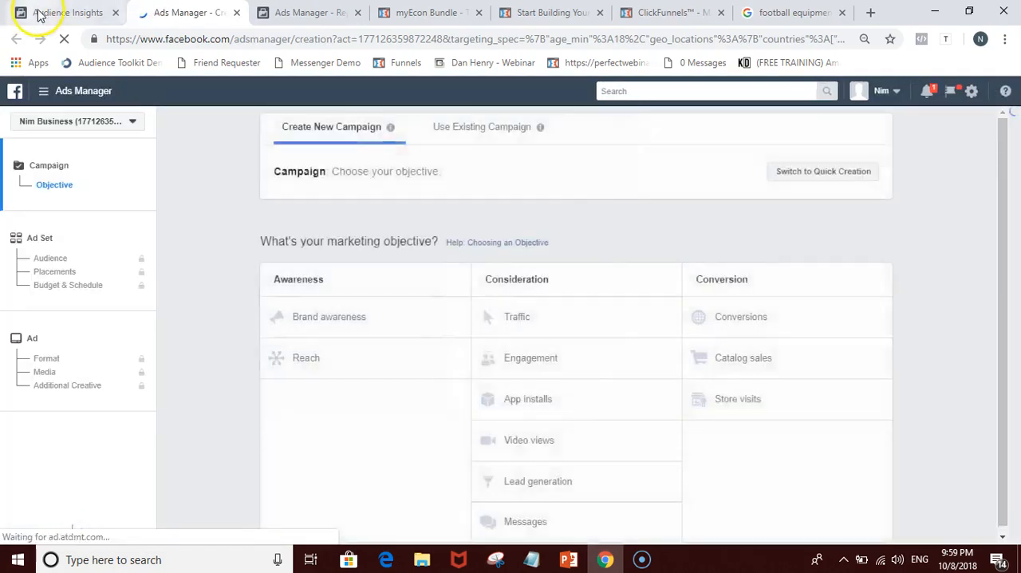
left_click(48, 12)
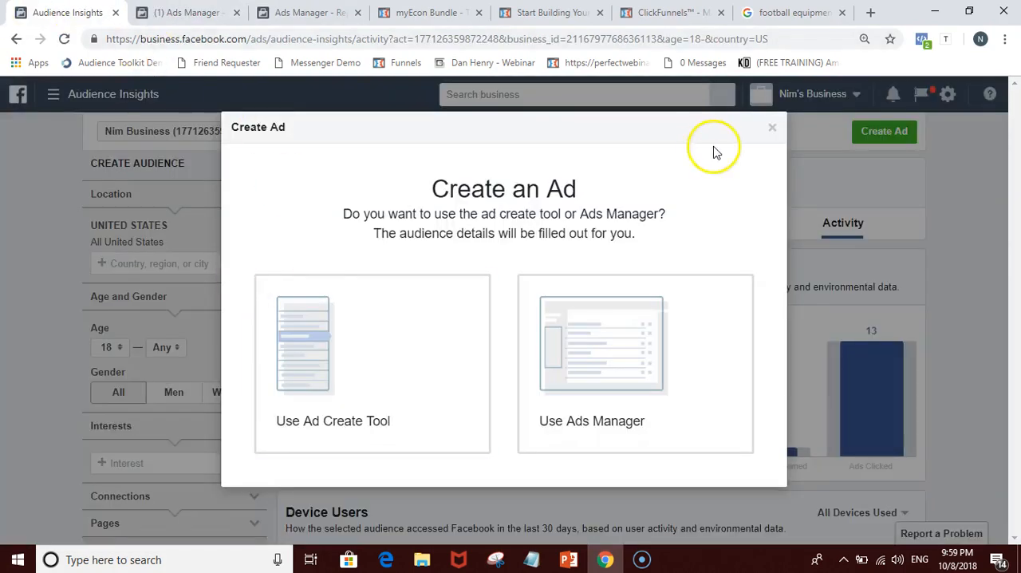
left_click(779, 132)
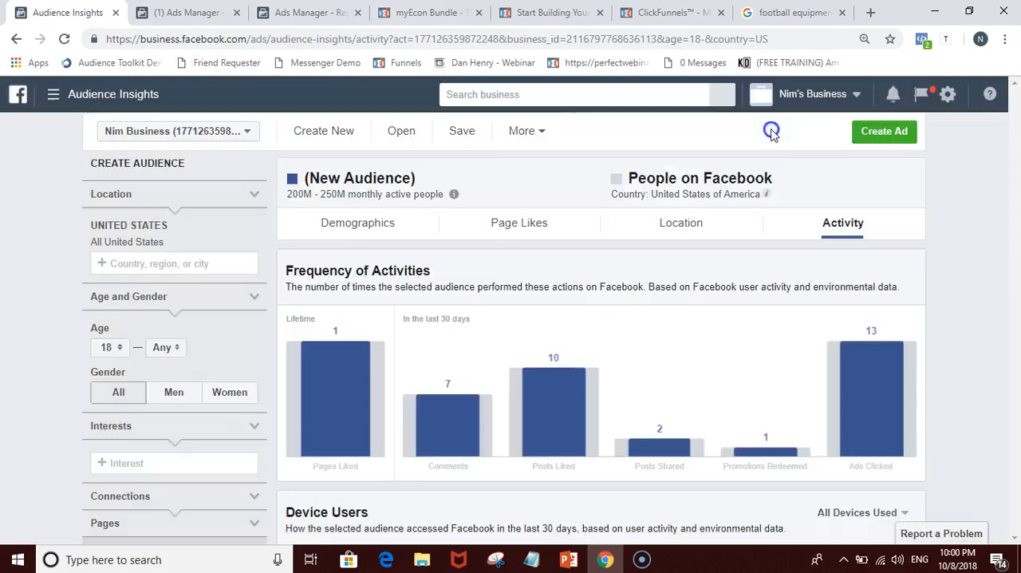
Step: Open Custom Conversions in Events Manager, close both Ads Manager tabs and switch to the business-only account
left_click(125, 99)
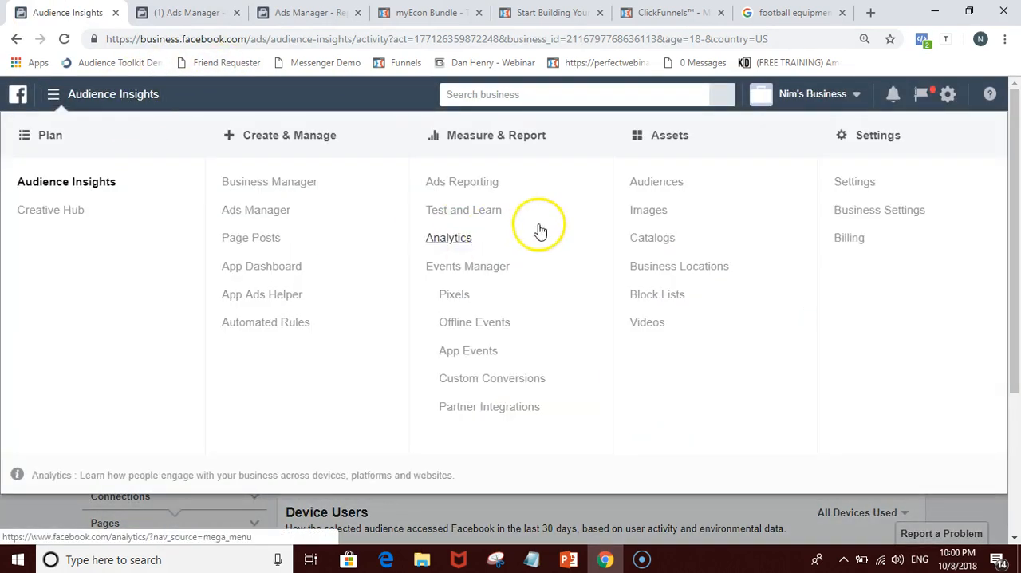
left_click(507, 378)
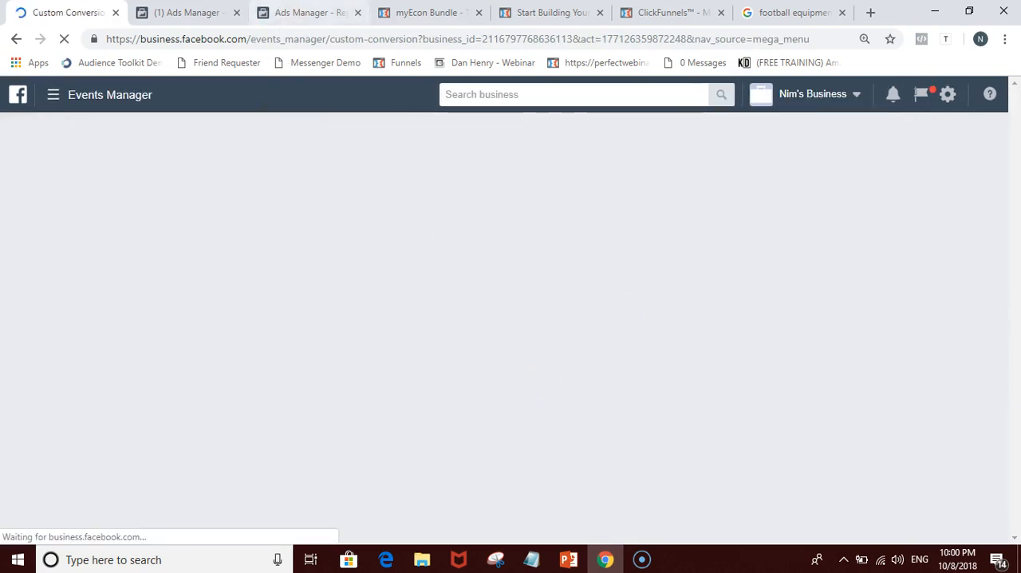
left_click(235, 12)
left_click(235, 13)
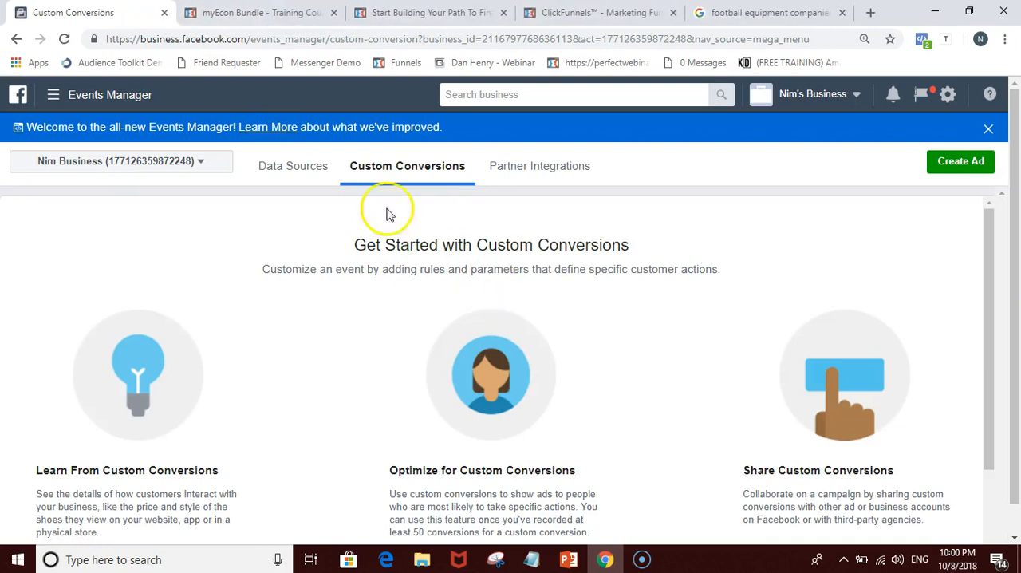
left_click(91, 162)
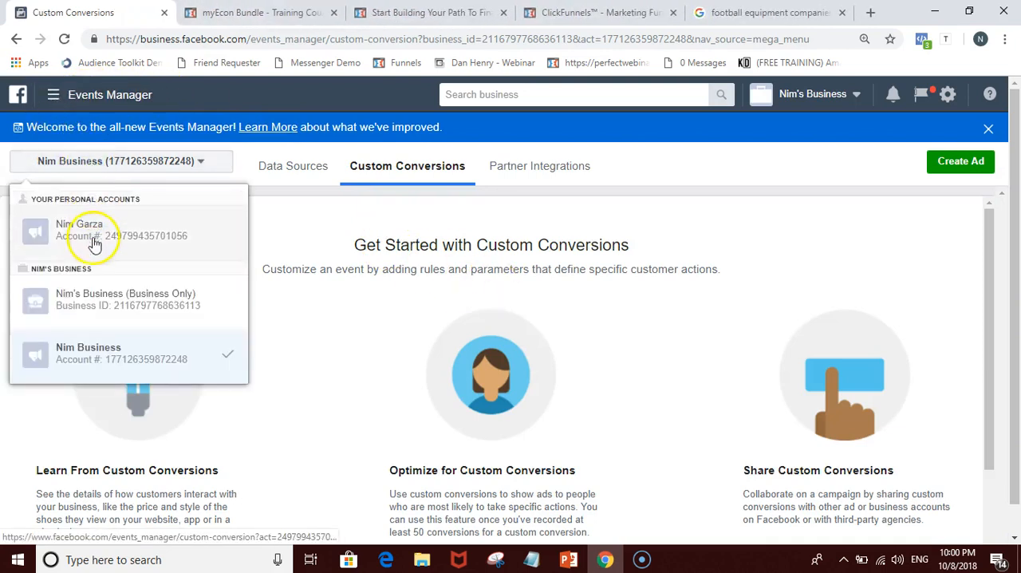
left_click(90, 302)
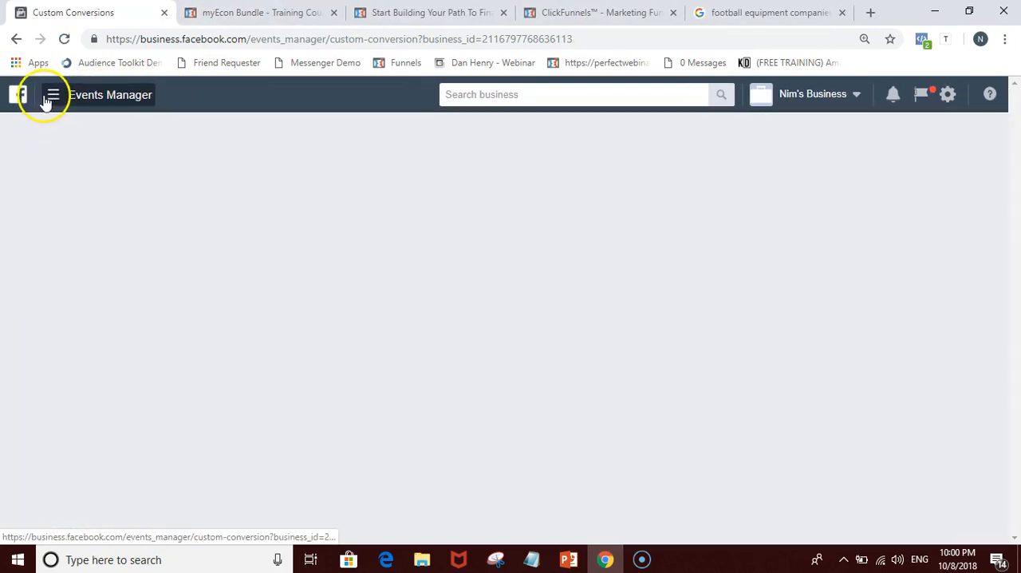
Step: Load business.facebook.com in place of the myEcon training page and open the business's Audiences assets
left_click(201, 14)
left_click(230, 40)
type("business.facebook.com")
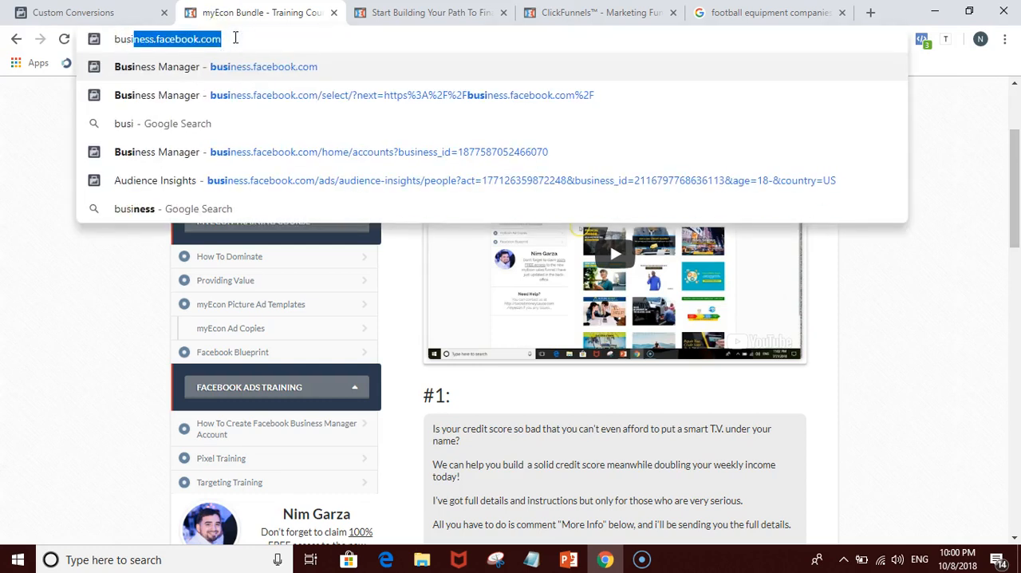
key("Return")
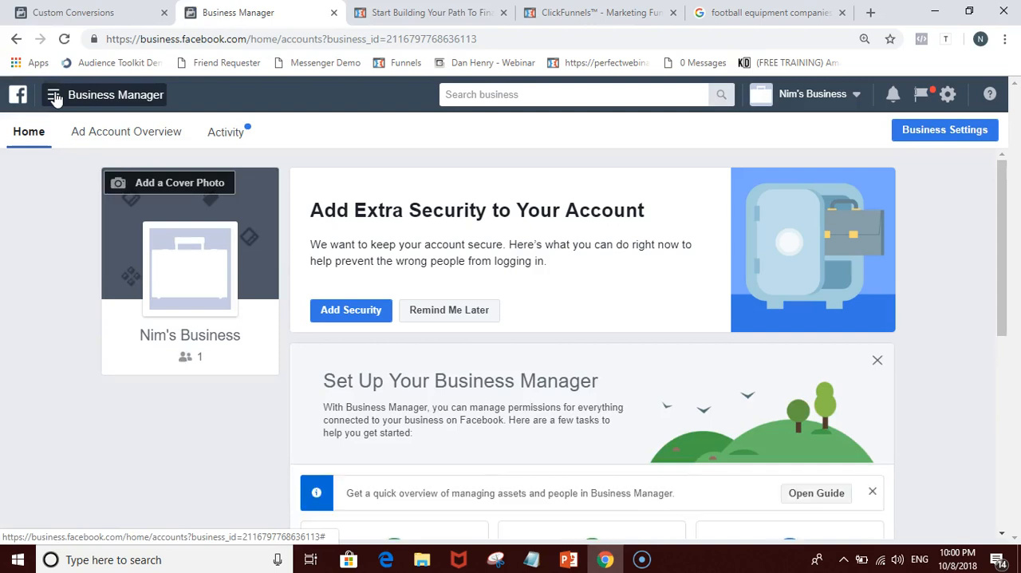
left_click(54, 95)
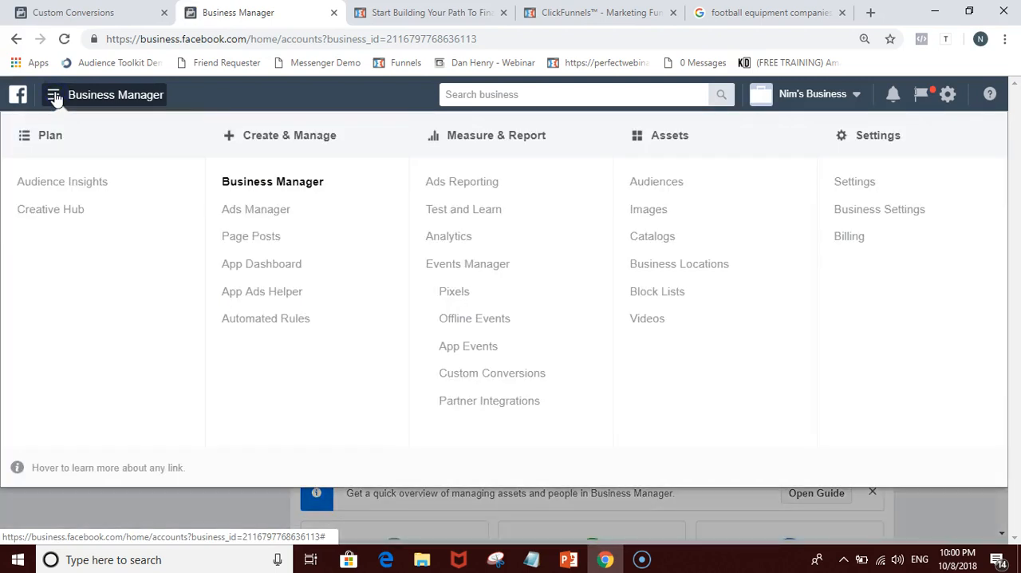
left_click(652, 184)
Step: Review the myEcon sales page and landing page custom conversions and look over the Events Manager tools
left_click(88, 12)
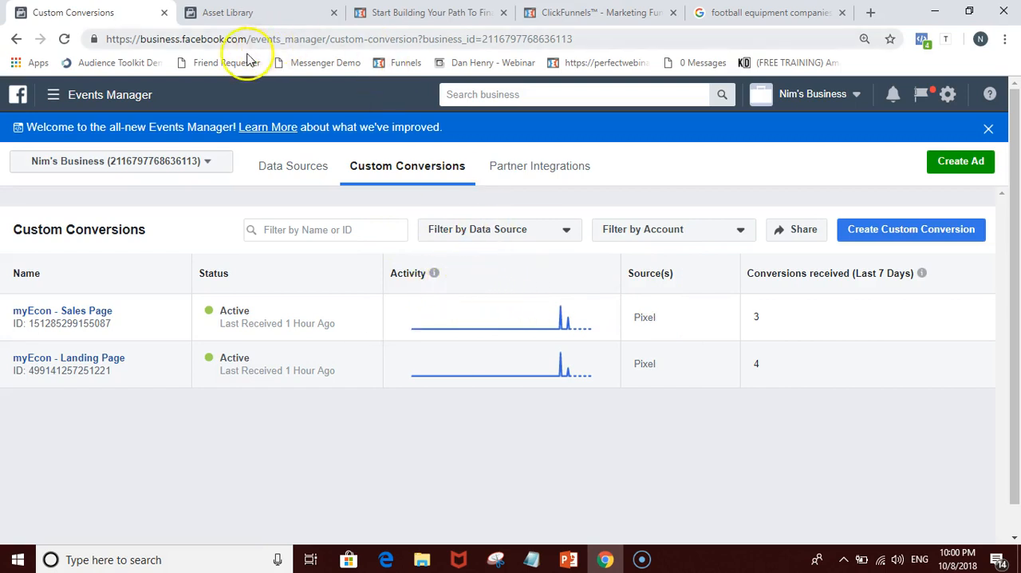
left_click(108, 94)
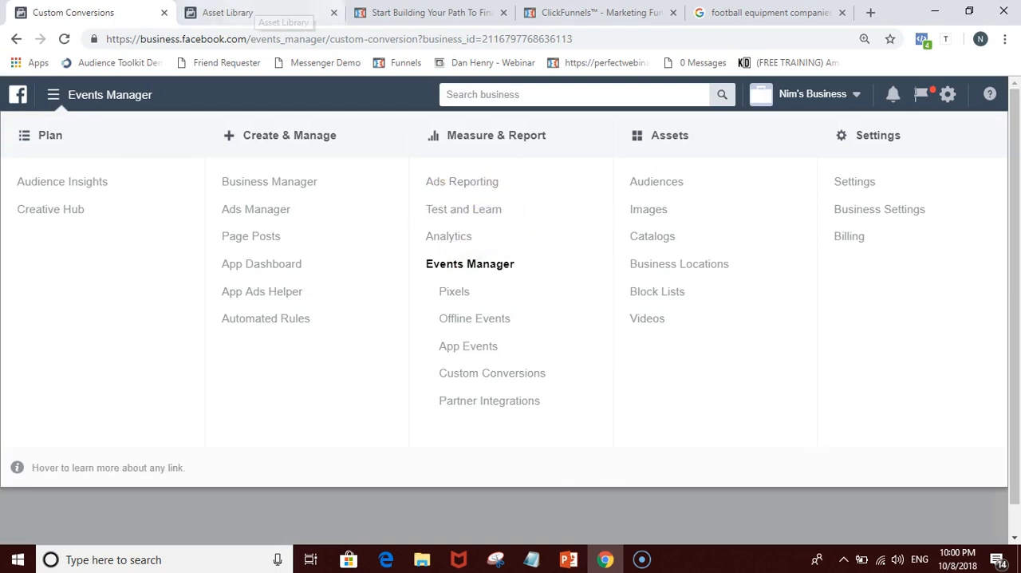
left_click(162, 488)
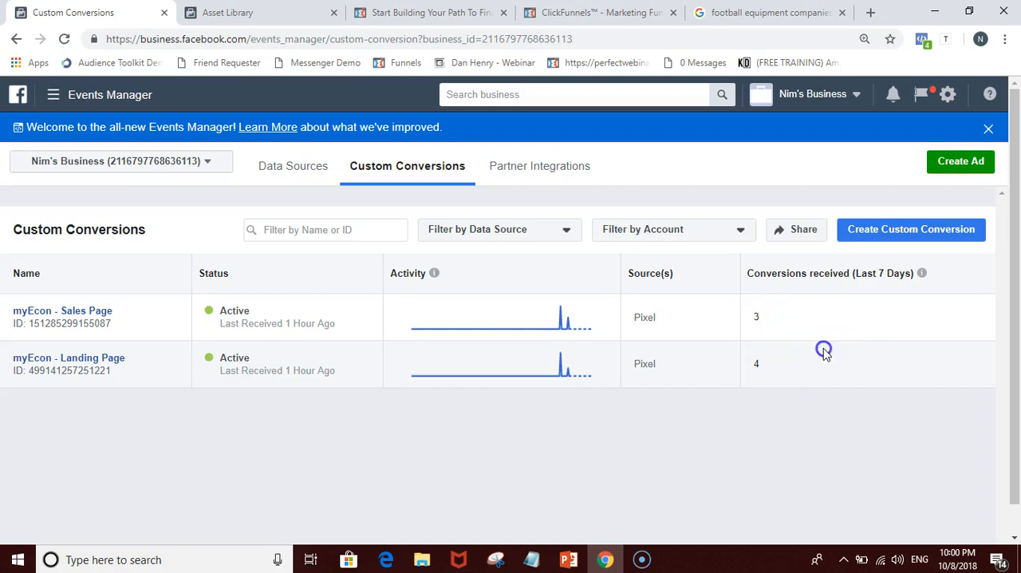
Step: Examine the Asset Library's lookalike guidance, saved myEcon audiences and audience creation options
left_click(299, 12)
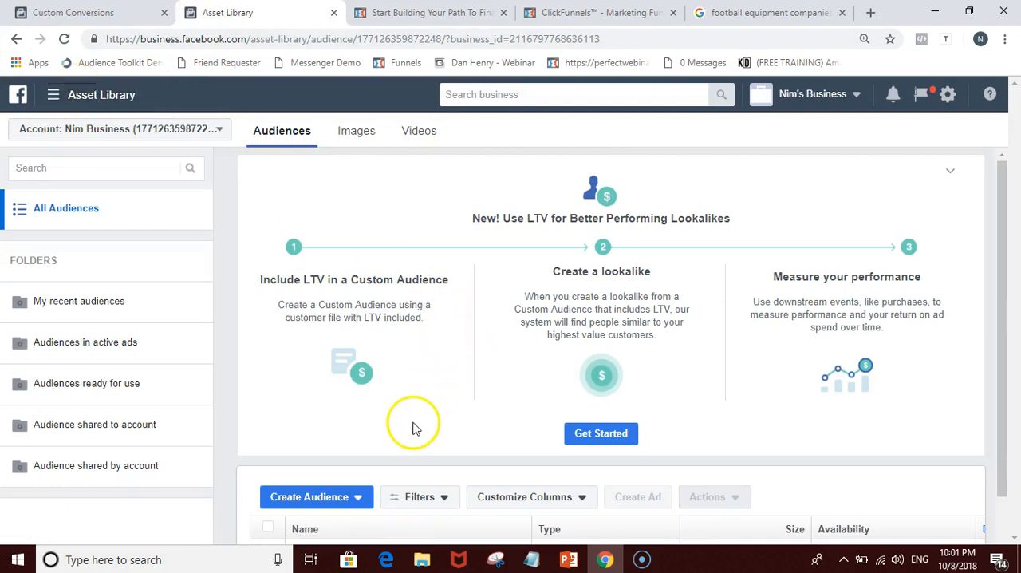
scroll(403, 443, "down", 1)
scroll(403, 443, "down", 1)
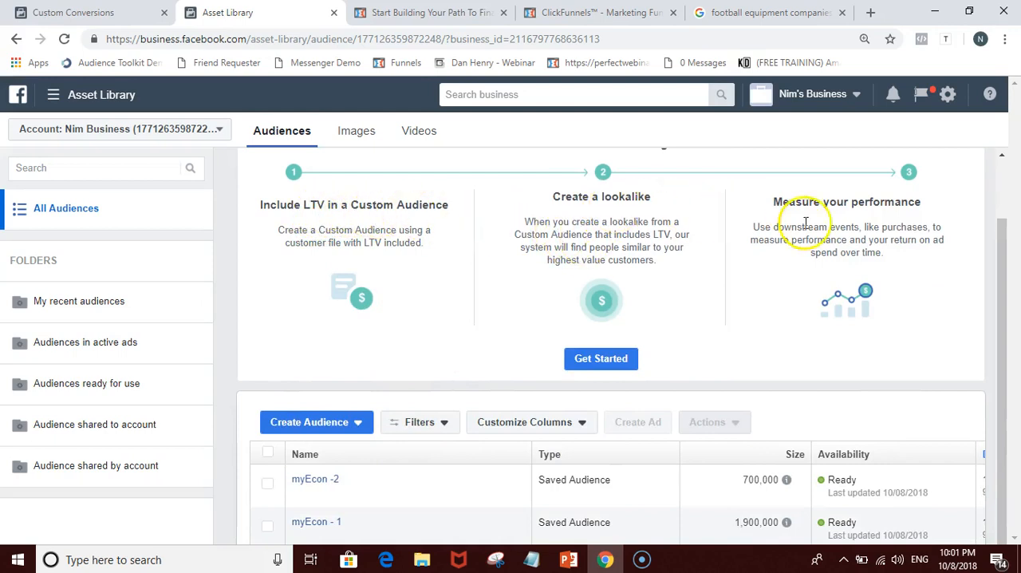
scroll(846, 228, "up", 2)
scroll(843, 240, "down", 2)
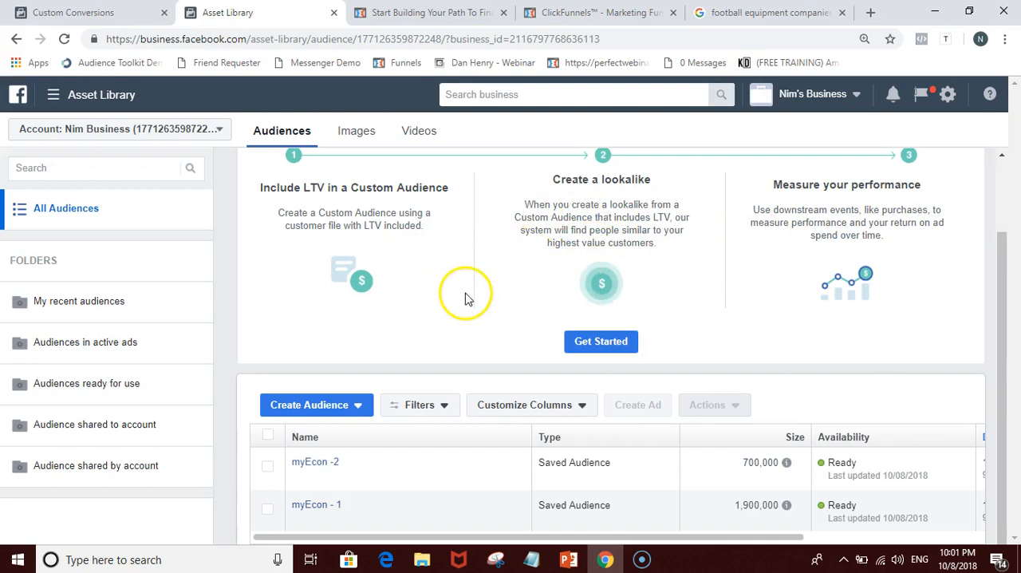
scroll(468, 297, "up", 1)
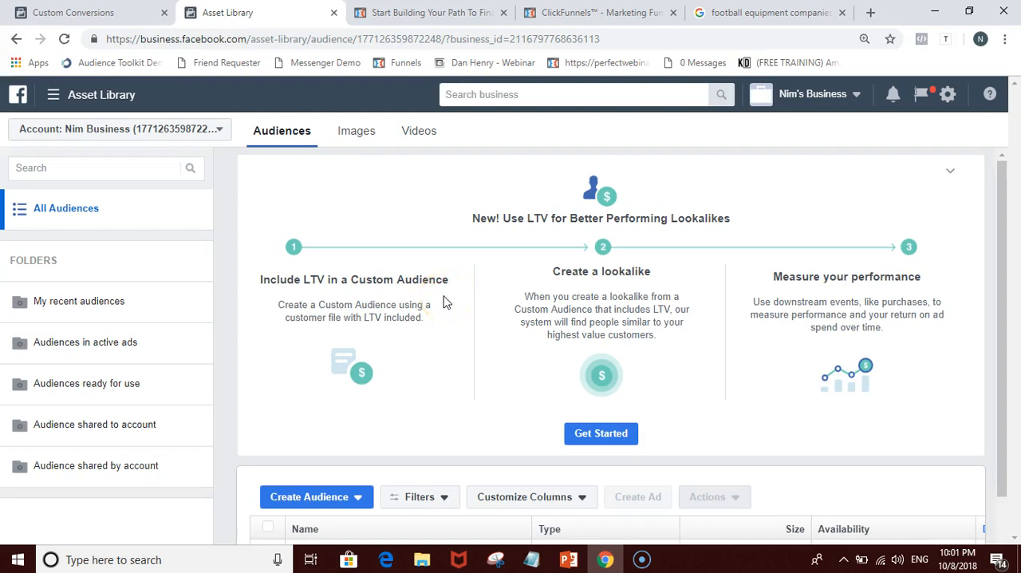
scroll(446, 301, "down", 1)
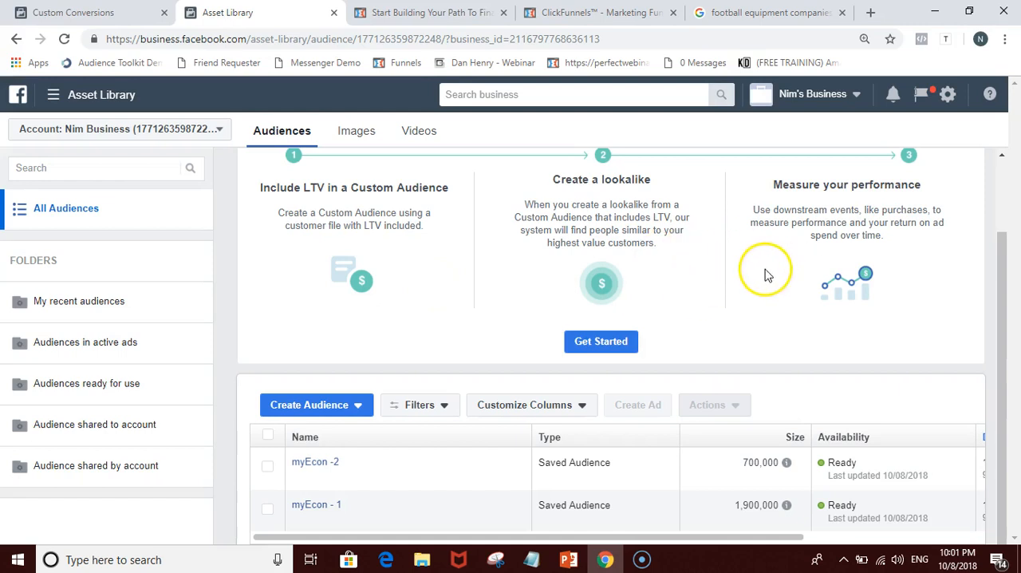
Step: Open the lookalike audience form, inspect its value-based sources and the custom conversions, and close the form without creating an audience
left_click(331, 407)
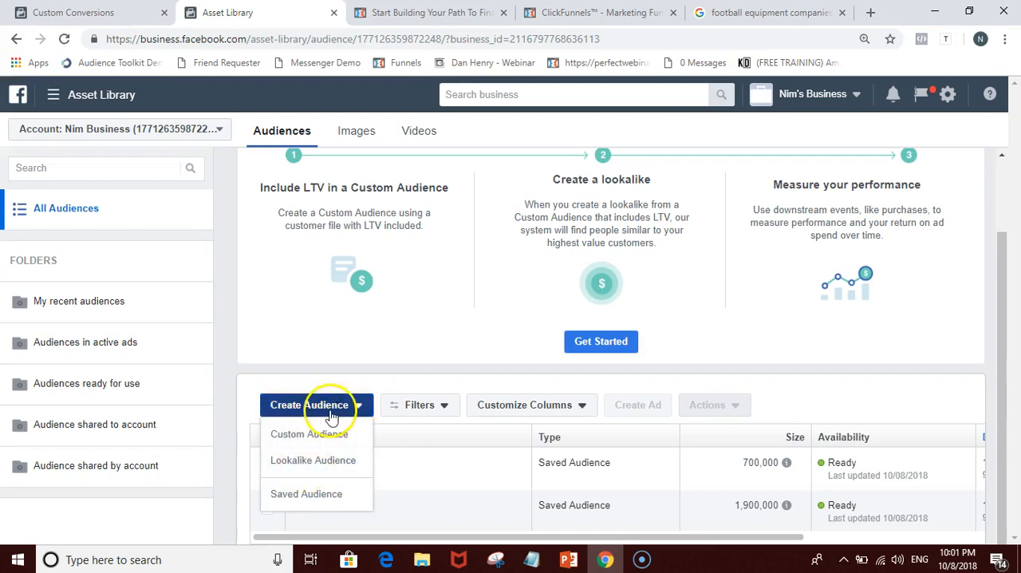
left_click(317, 460)
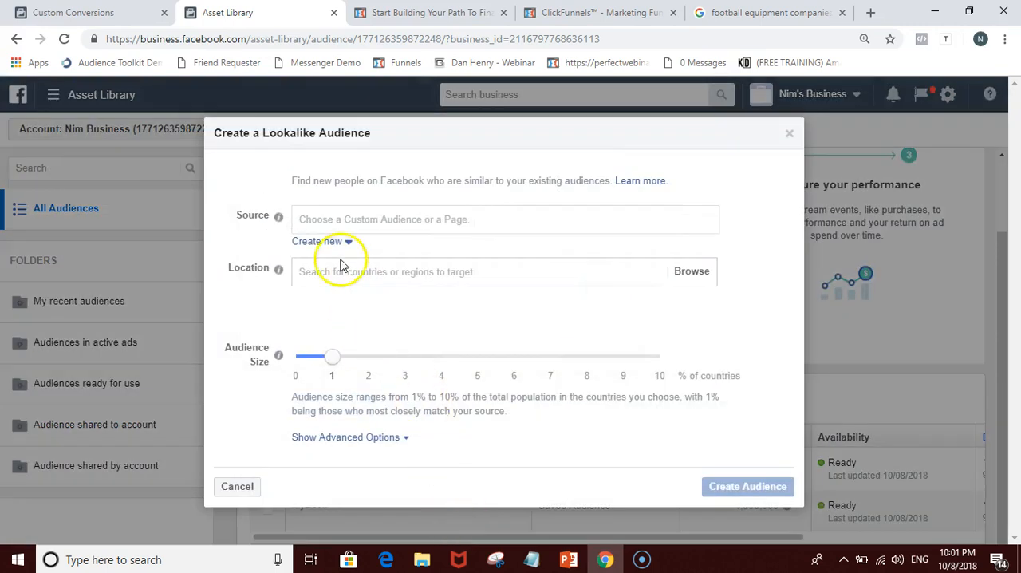
left_click(332, 217)
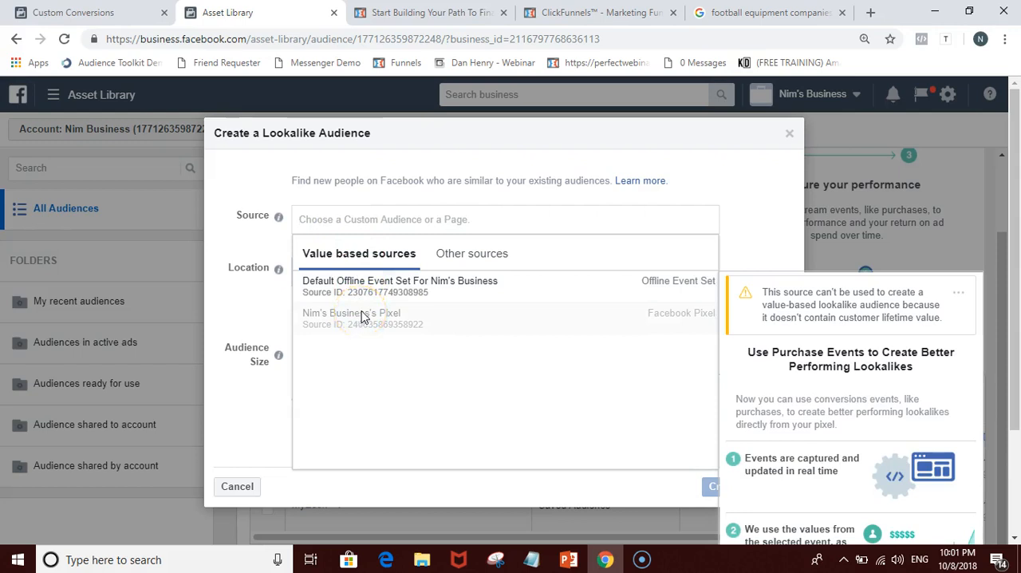
left_click(124, 15)
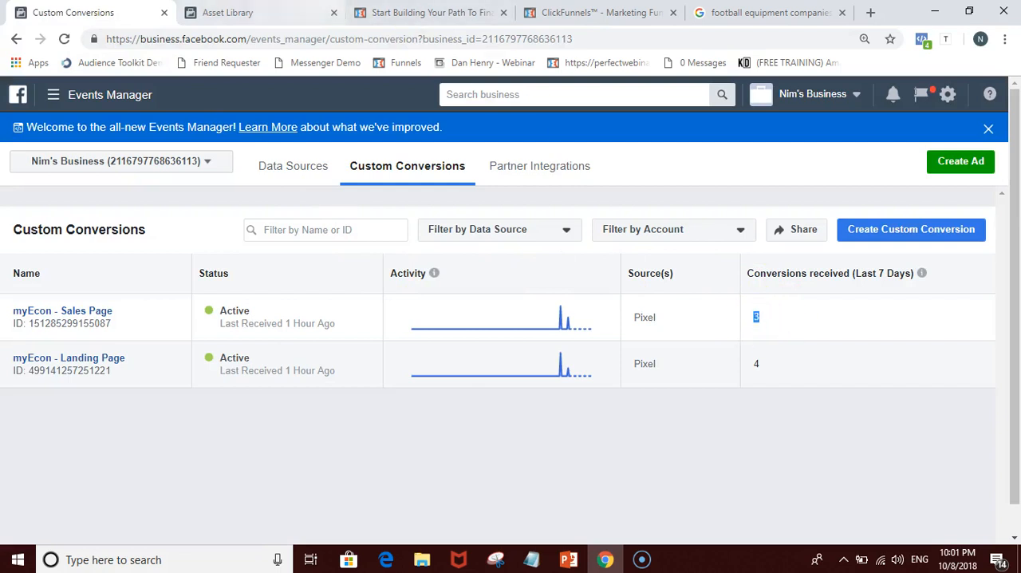
left_click(271, 13)
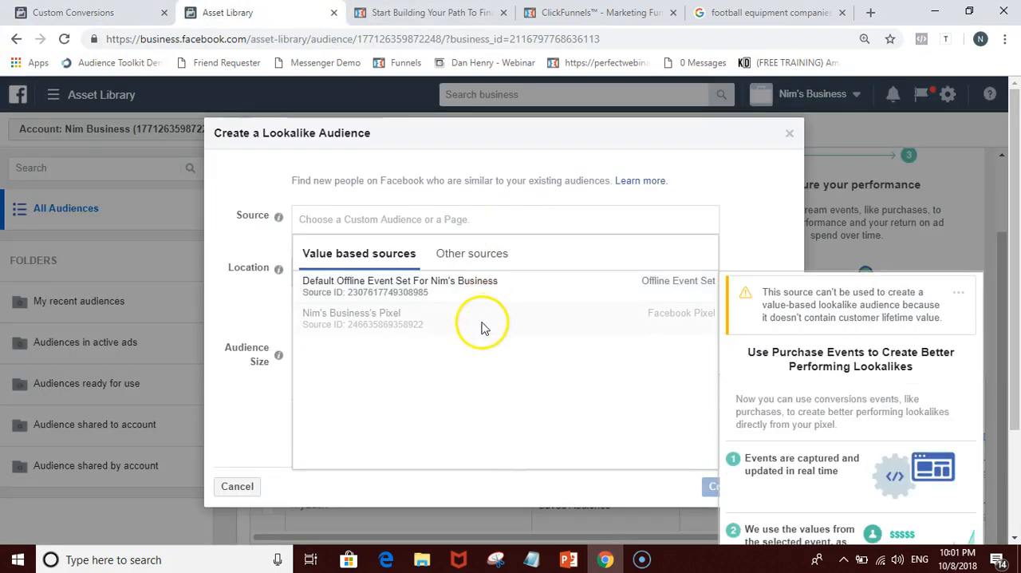
left_click(337, 321)
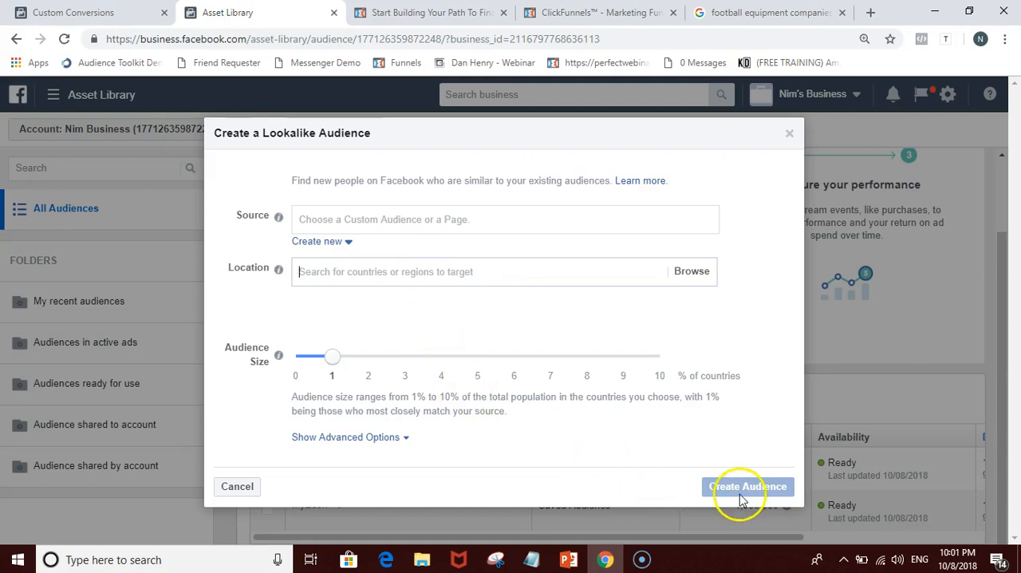
left_click(790, 134)
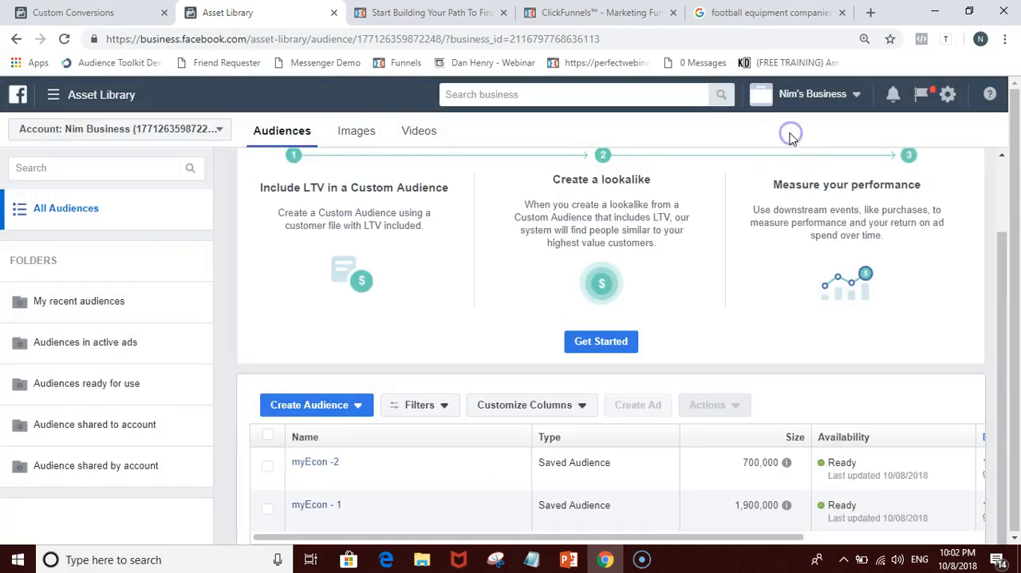
Step: Start a new ad campaign with the Traffic objective and accept the United States, US Dollars and America/Chicago account settings
left_click(91, 8)
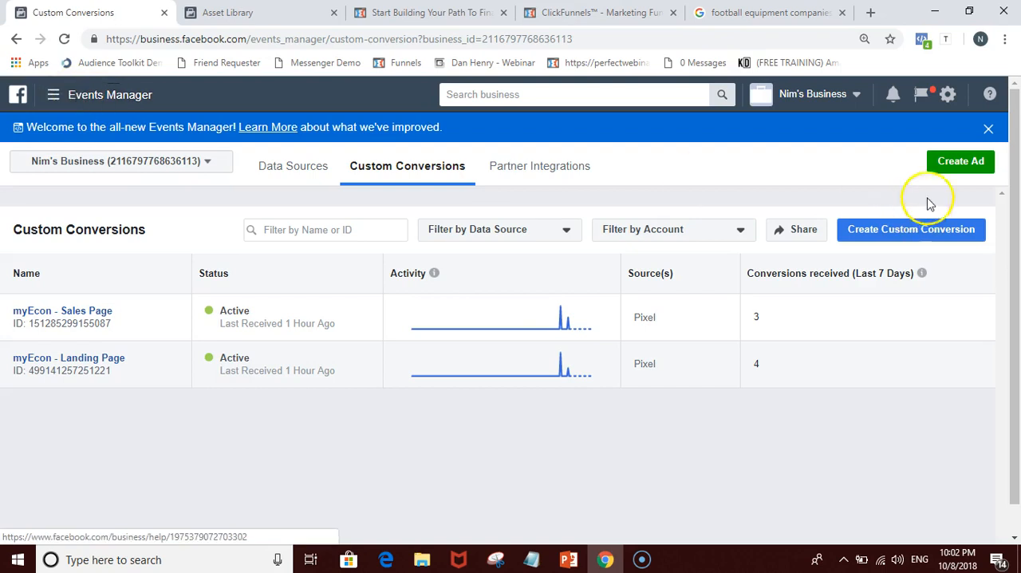
left_click(948, 168)
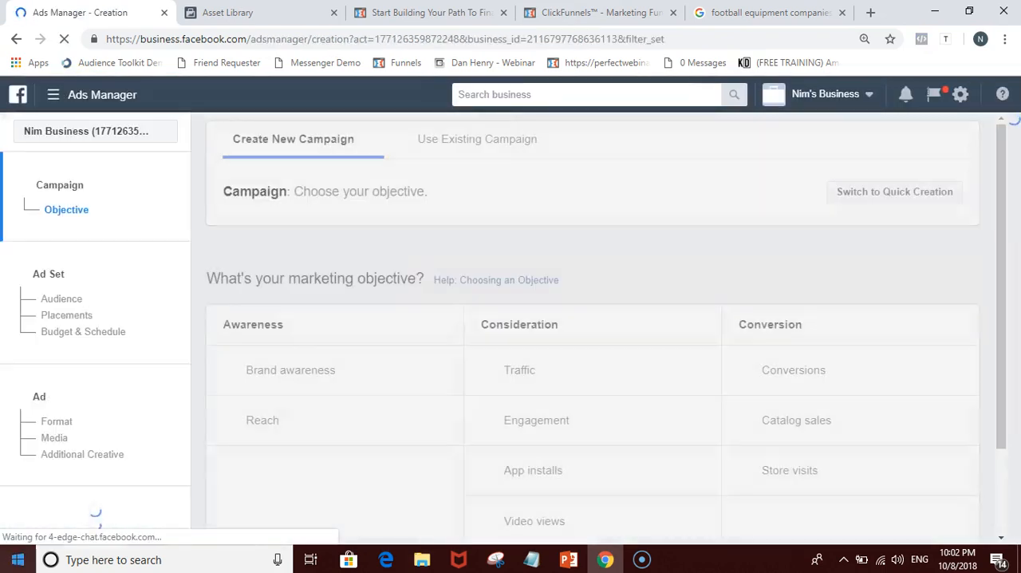
scroll(579, 322, "down", 1)
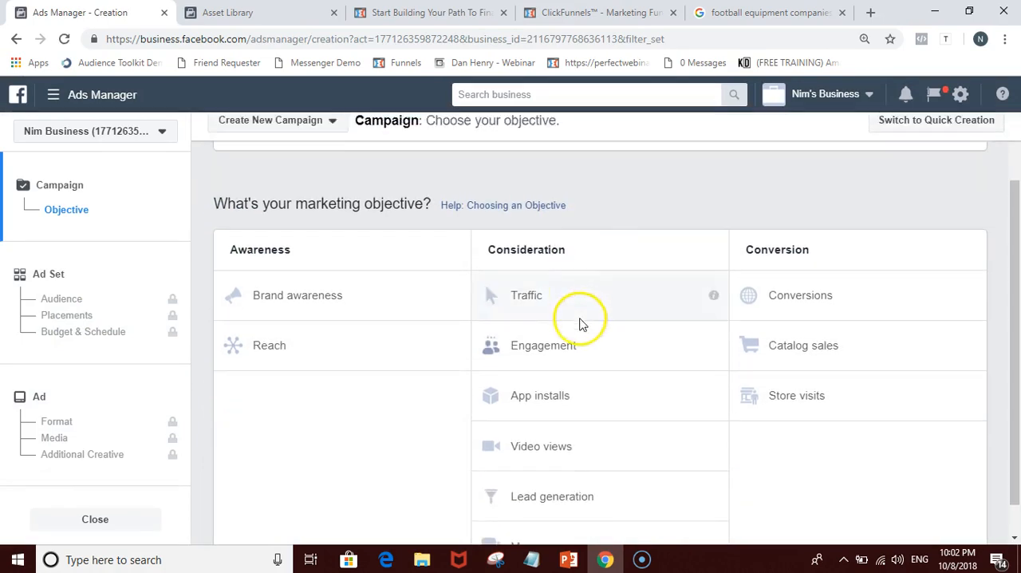
left_click(564, 300)
scroll(556, 333, "down", 2)
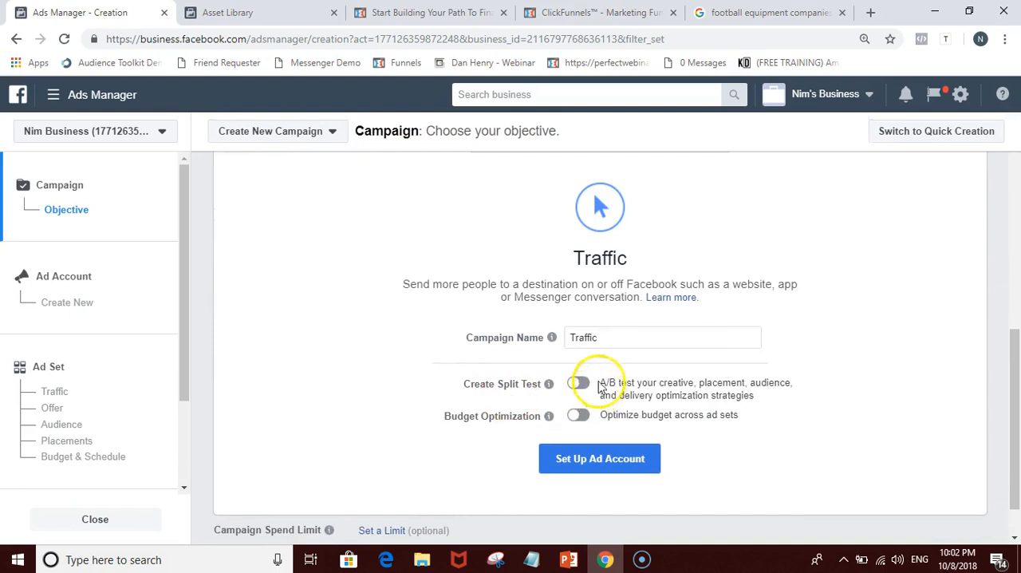
left_click(595, 452)
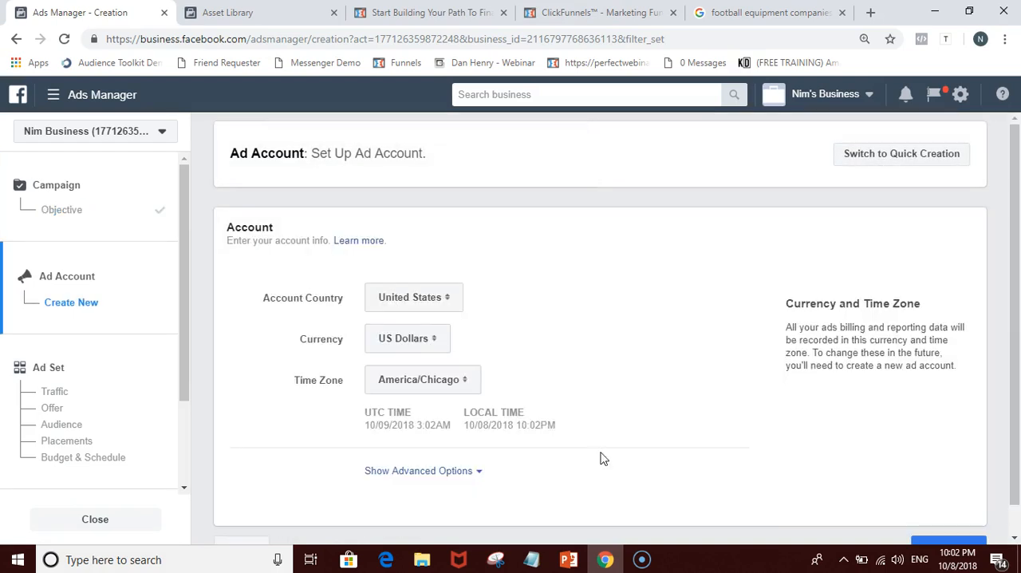
left_click(921, 519)
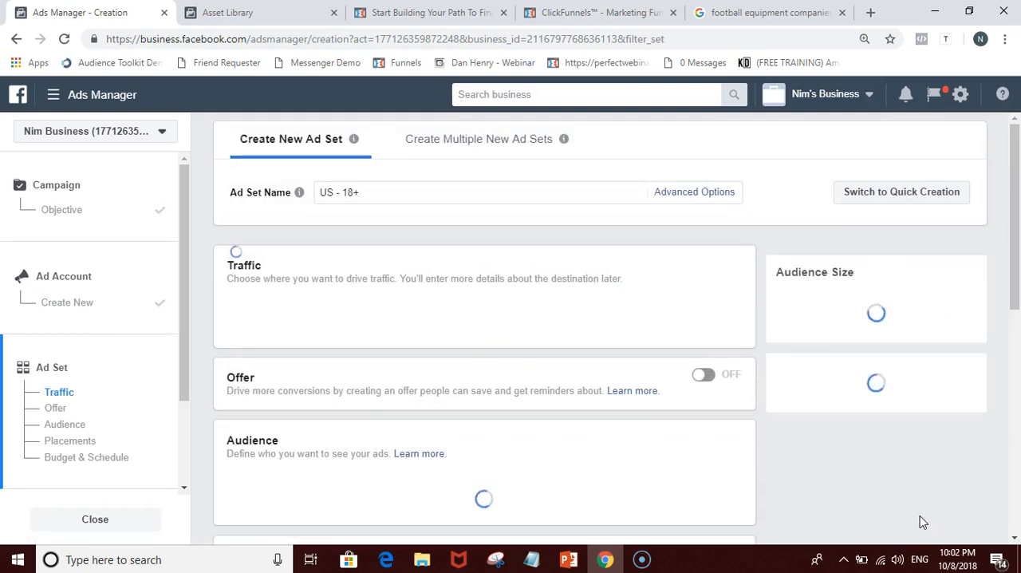
Step: Try a $5.00 daily budget for the ad set and restore it to $20.00
scroll(737, 479, "down", 10)
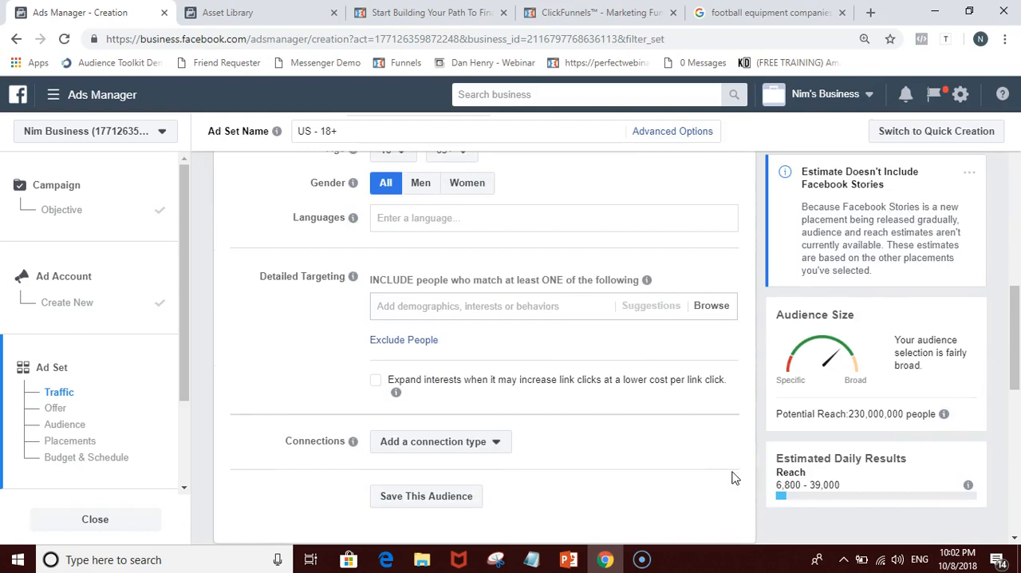
scroll(734, 477, "down", 8)
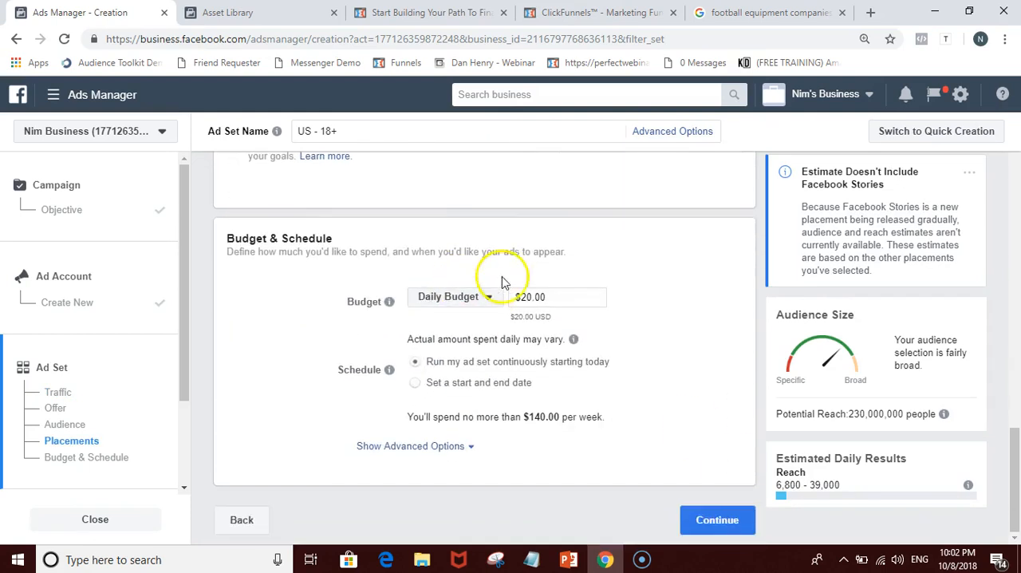
left_click(531, 296)
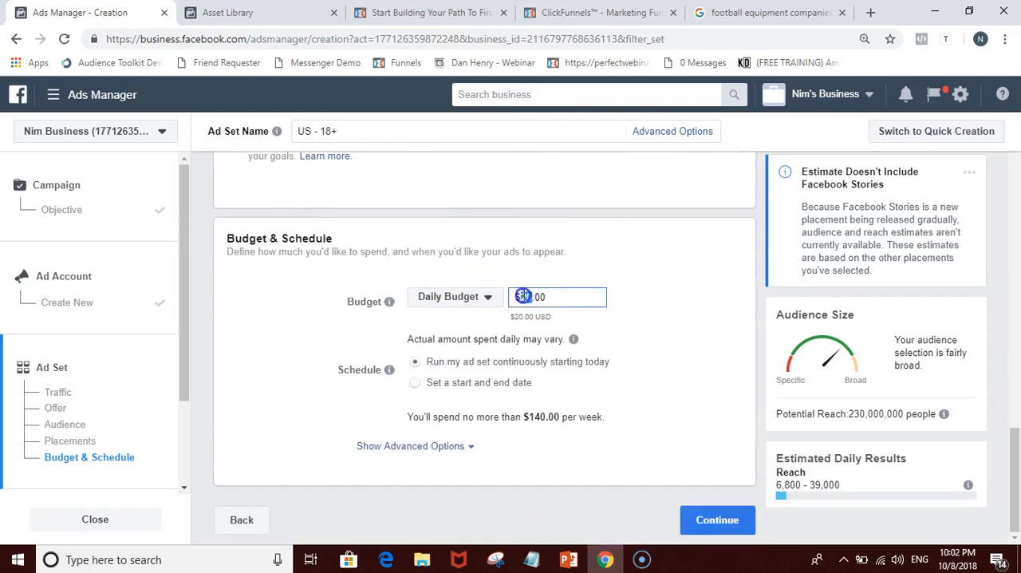
left_click(679, 315)
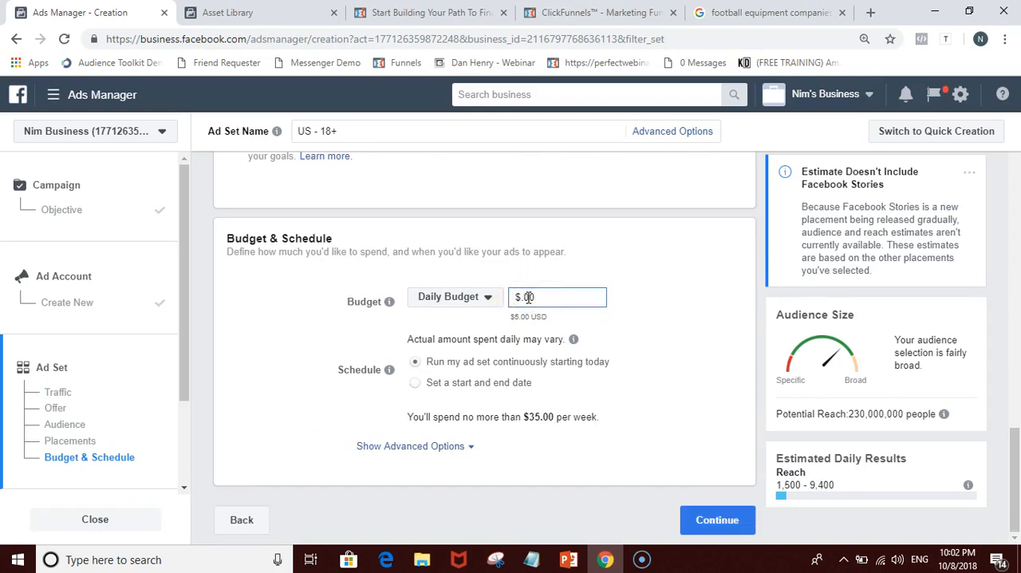
left_click(620, 270)
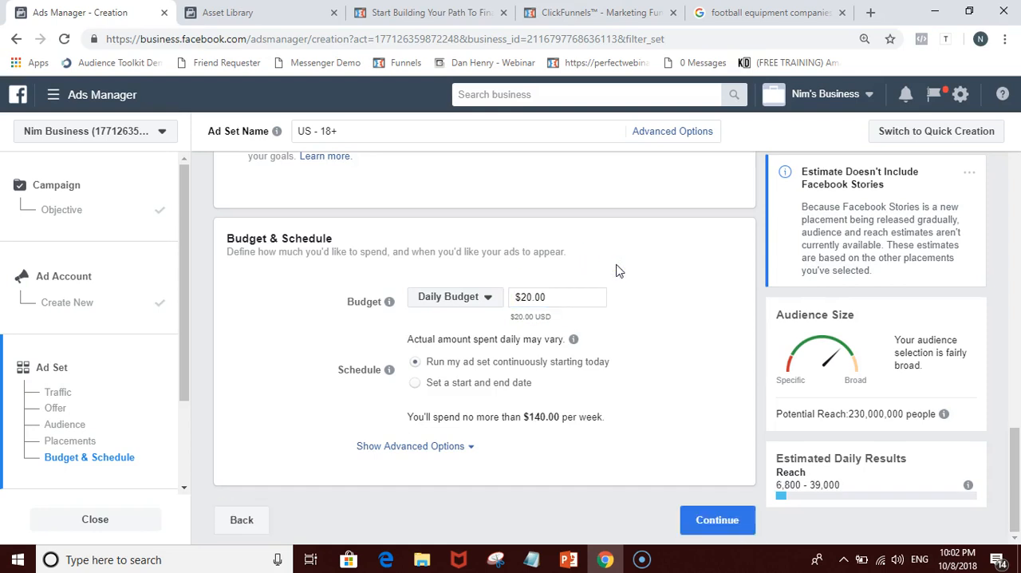
Step: Examine the ad set's budget explanation, placements, traffic destination and audience settings, including the audience size gauge
mouse_move(391, 302)
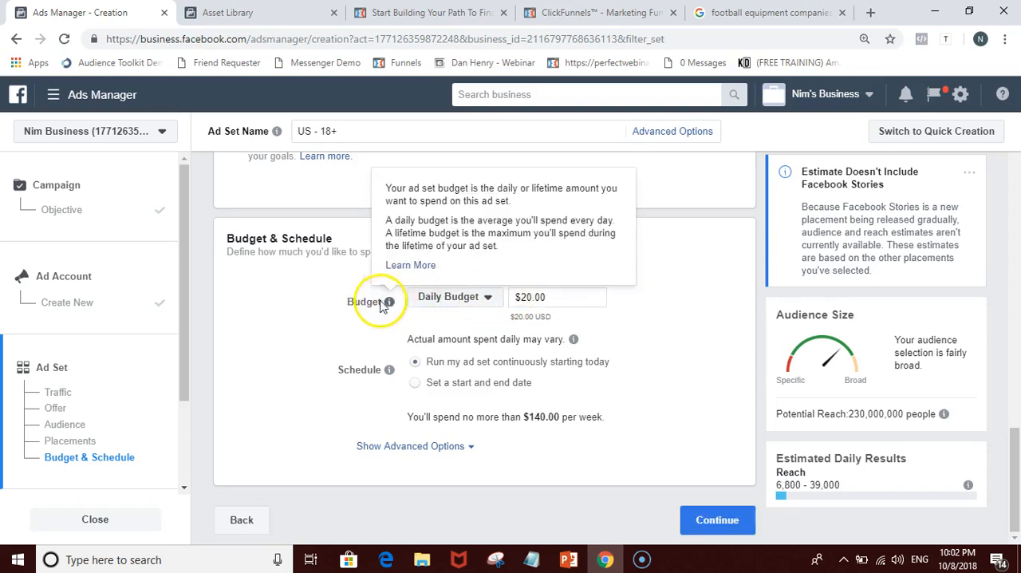
scroll(400, 345, "up", 1)
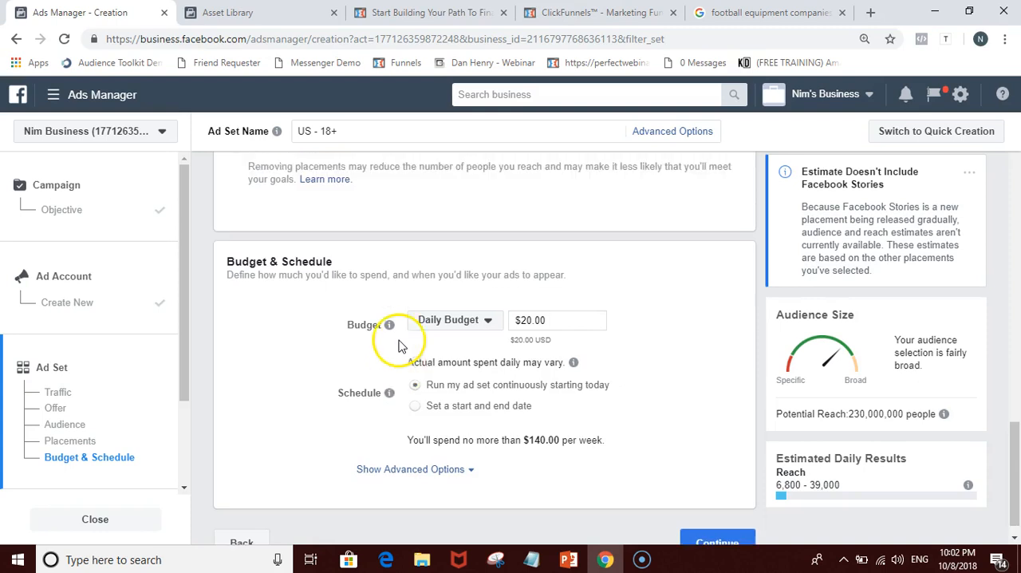
scroll(400, 346, "up", 2)
scroll(522, 420, "down", 1)
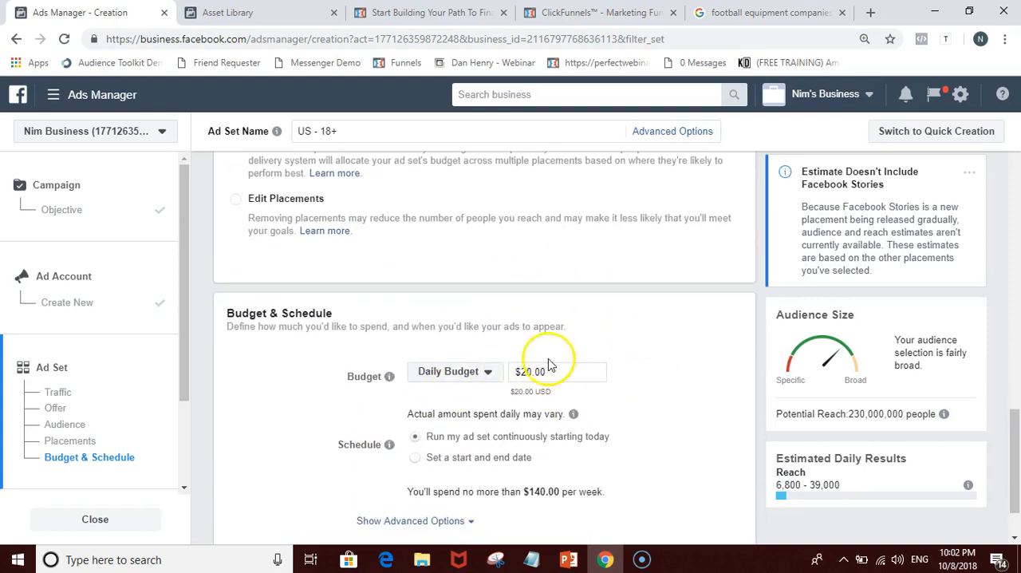
scroll(484, 338, "up", 3)
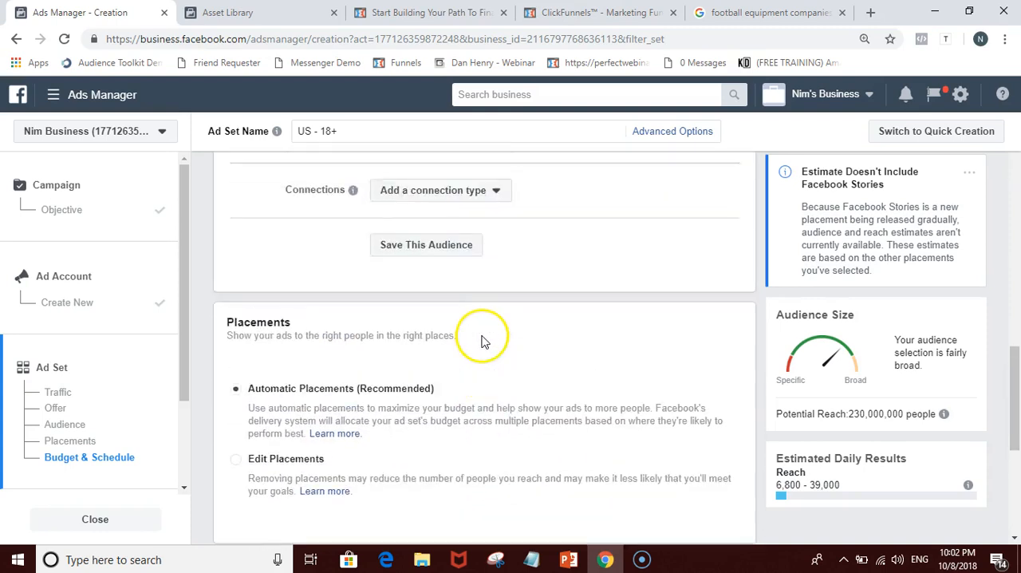
scroll(483, 340, "up", 15)
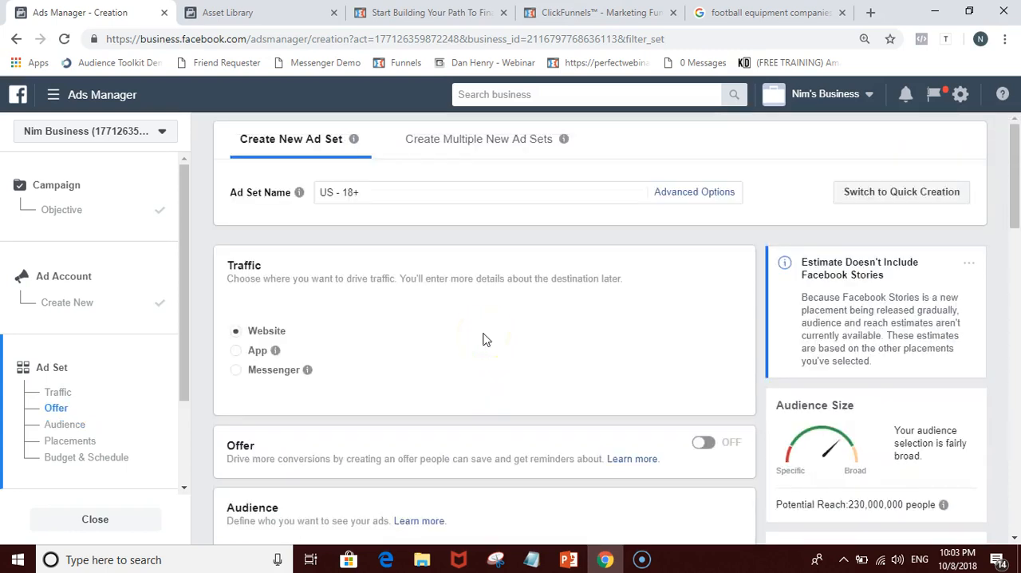
scroll(486, 347, "down", 5)
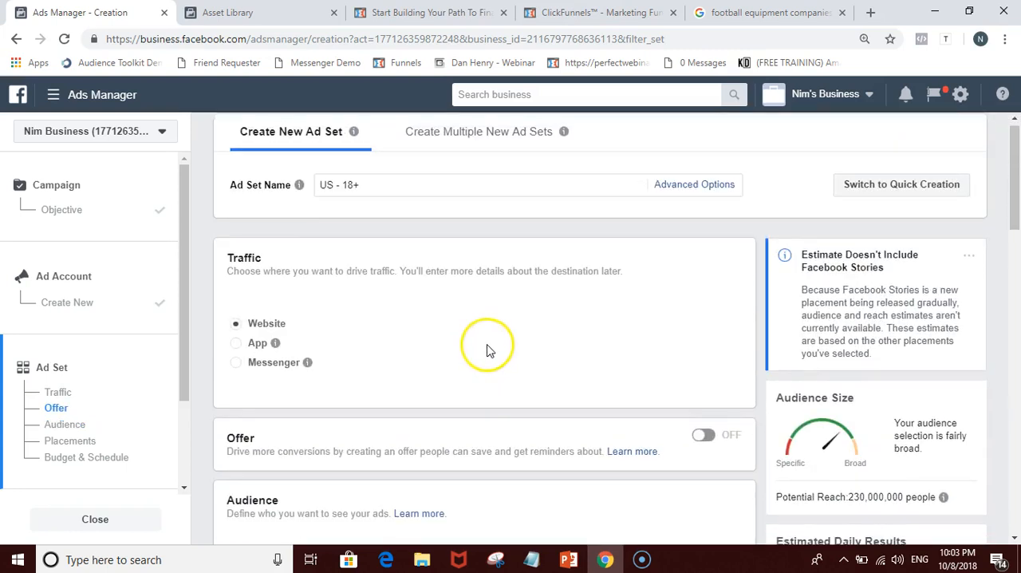
scroll(502, 445, "up", 1)
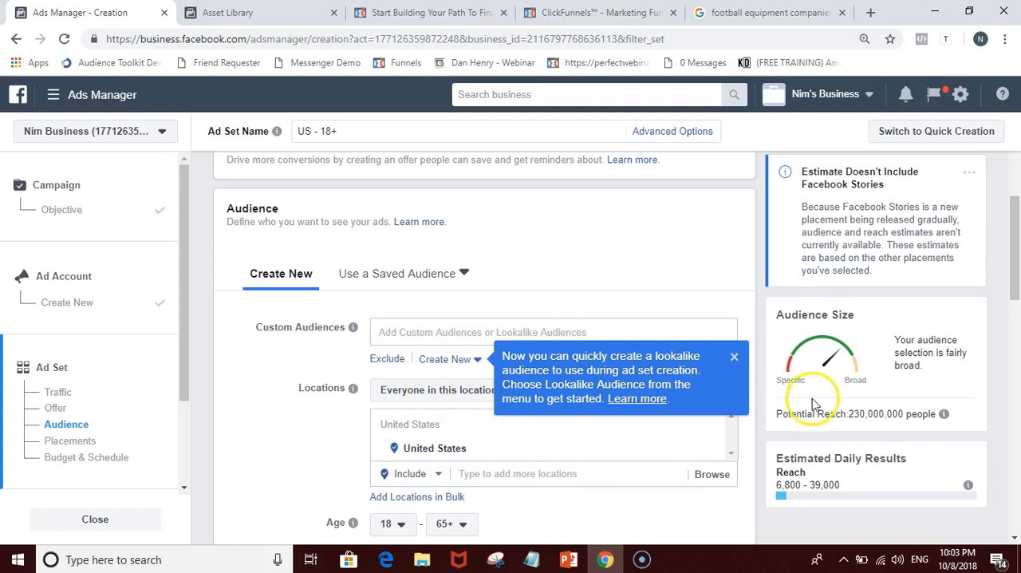
left_click(848, 346)
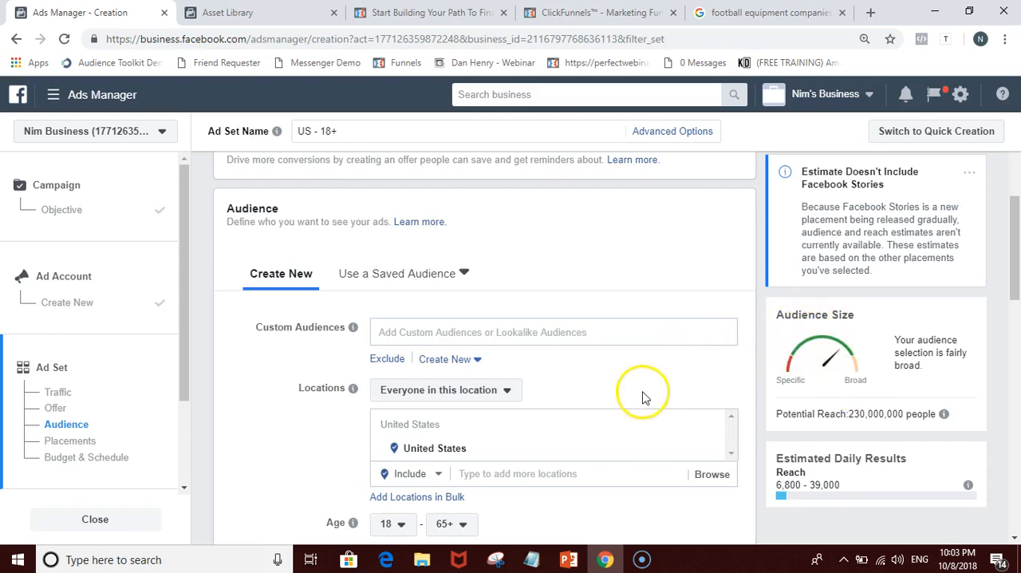
Step: Apply the saved audience myEcon -2 to the ad set and check its estimated daily reach and link clicks
scroll(623, 379, "down", 1)
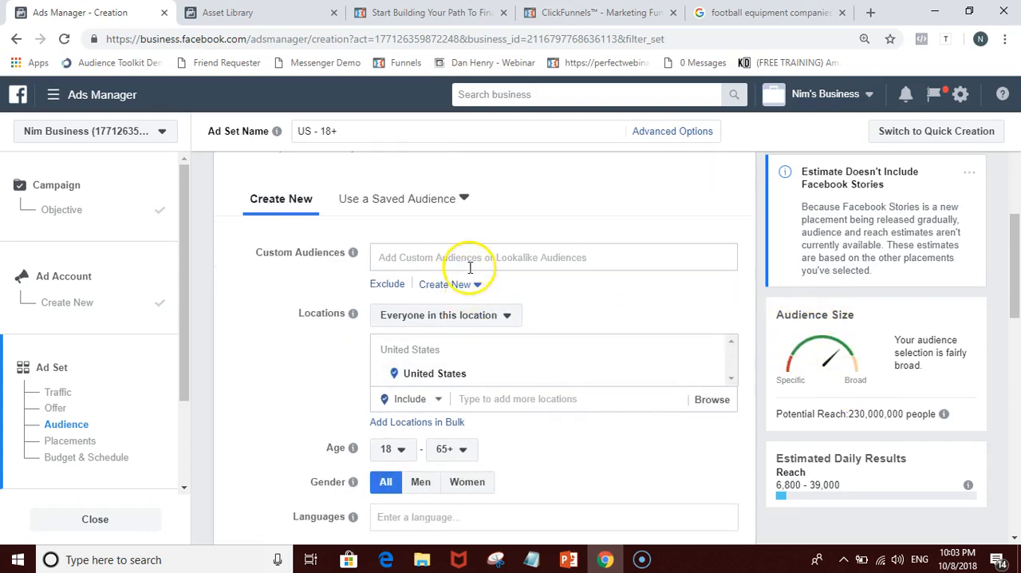
left_click(405, 200)
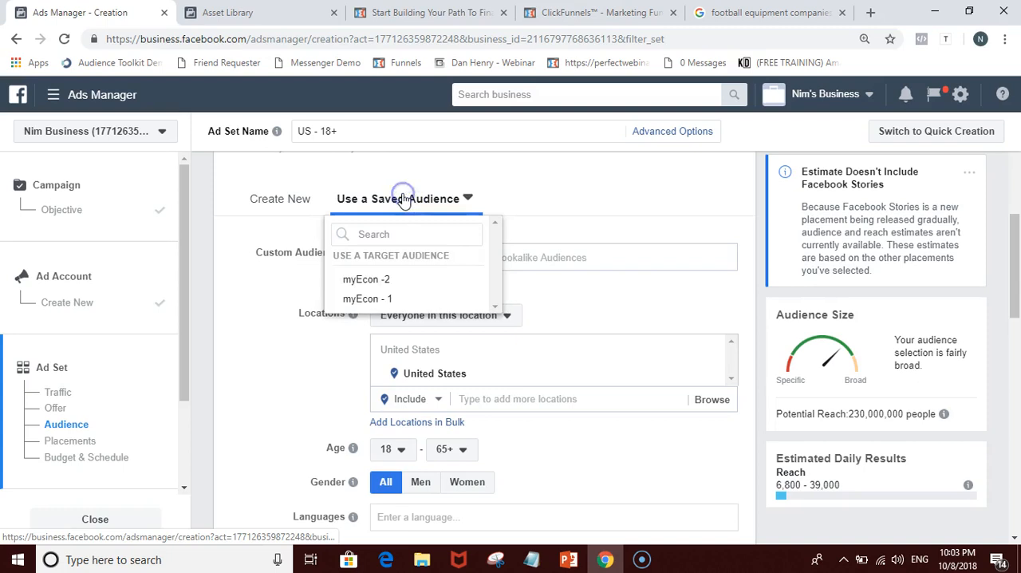
left_click(403, 276)
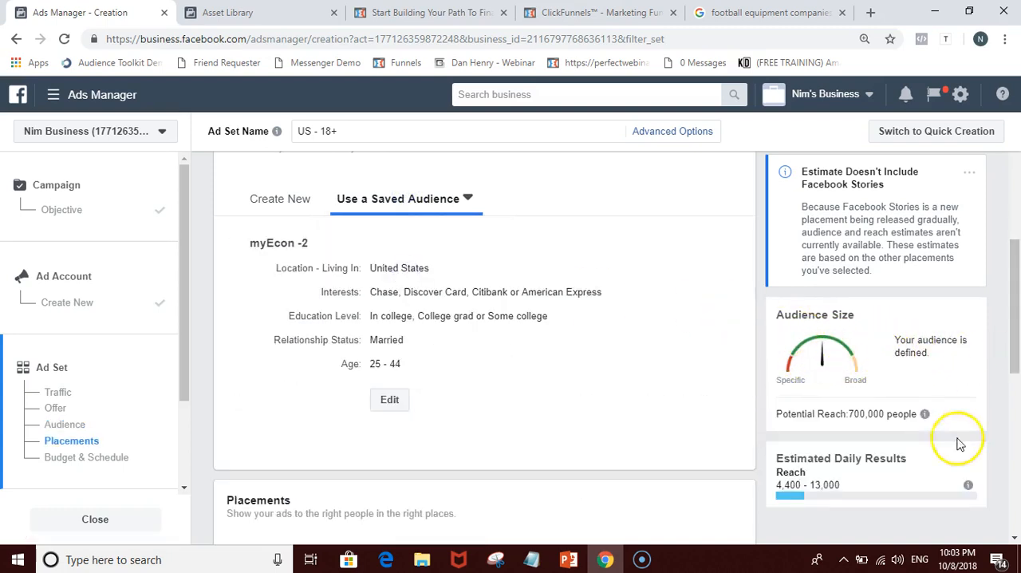
scroll(811, 390, "down", 1)
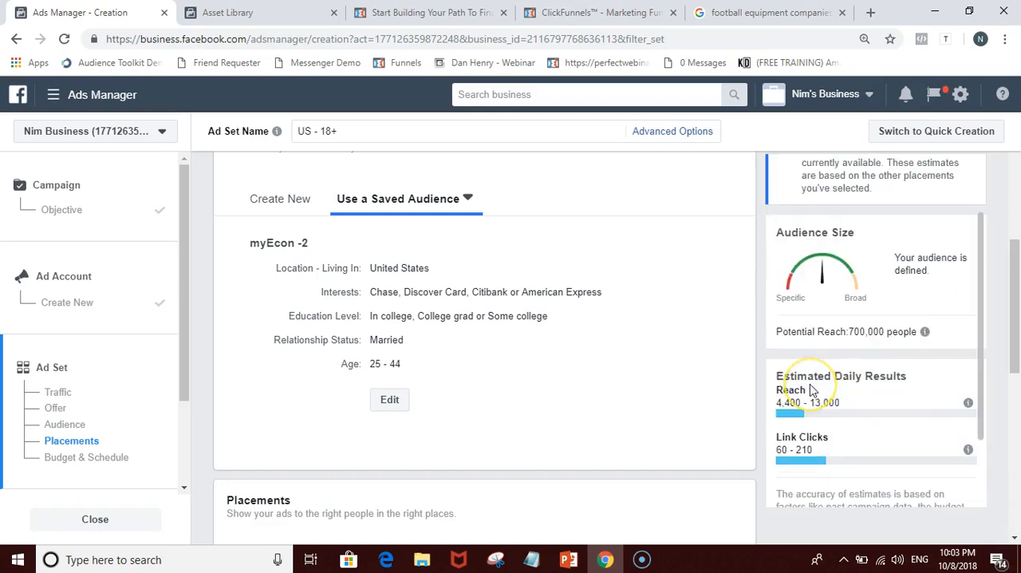
Step: Set the ad set's daily budget to $50.00 and compare the estimated daily results
scroll(810, 390, "down", 1)
scroll(752, 387, "down", 5)
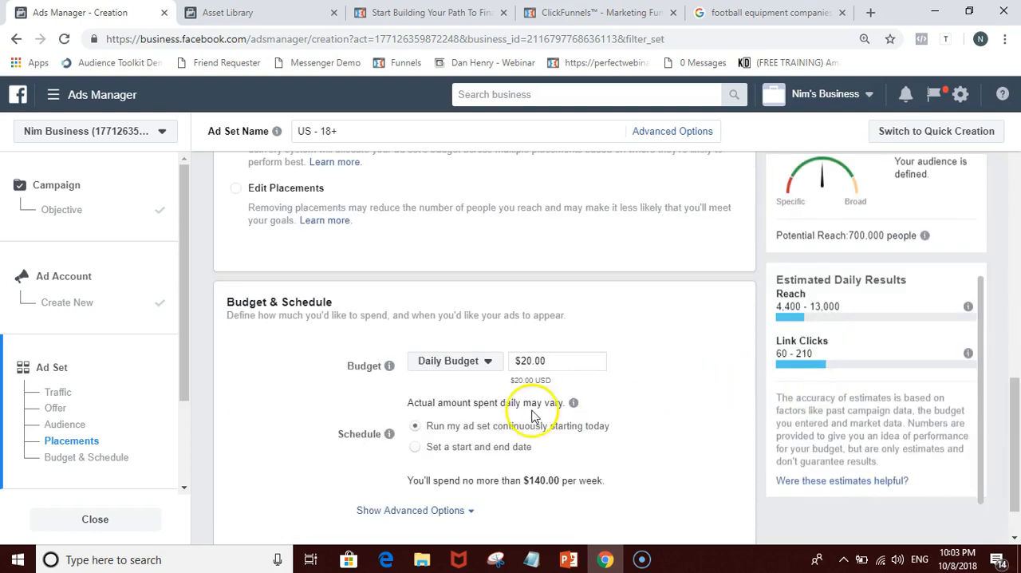
left_click(527, 361)
key("BackSpace")
left_click(638, 316)
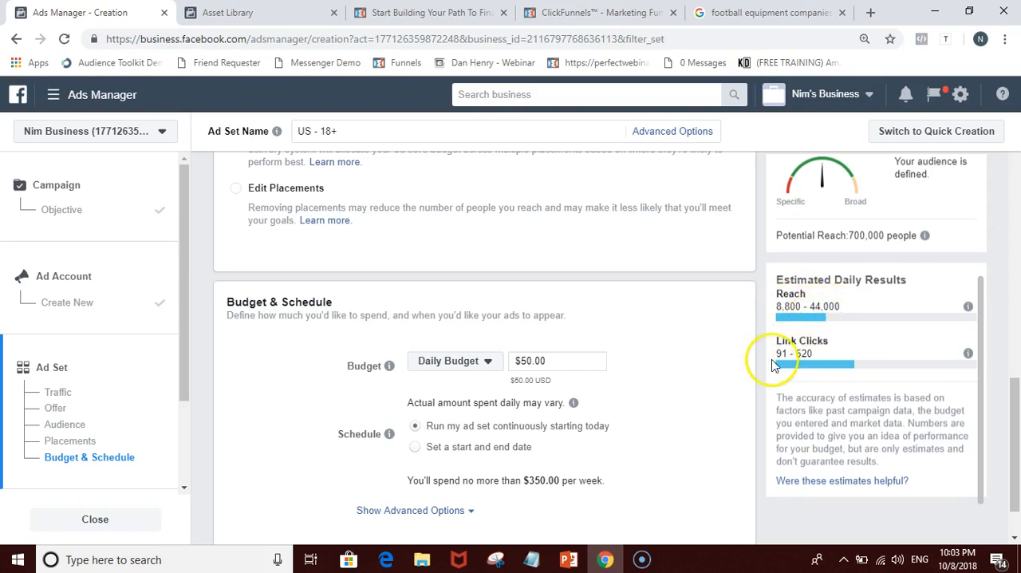
scroll(724, 363, "down", 1)
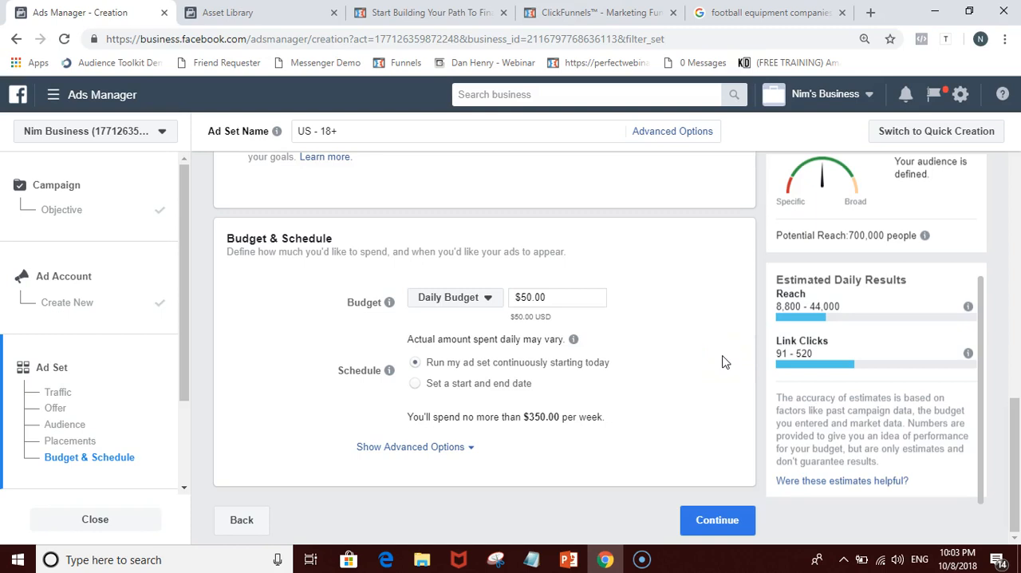
Step: Return to the ad account setup, switch to PowerPoint and place the text cursor after the Activity bullet on the Most Important Keys slide
left_click(237, 523)
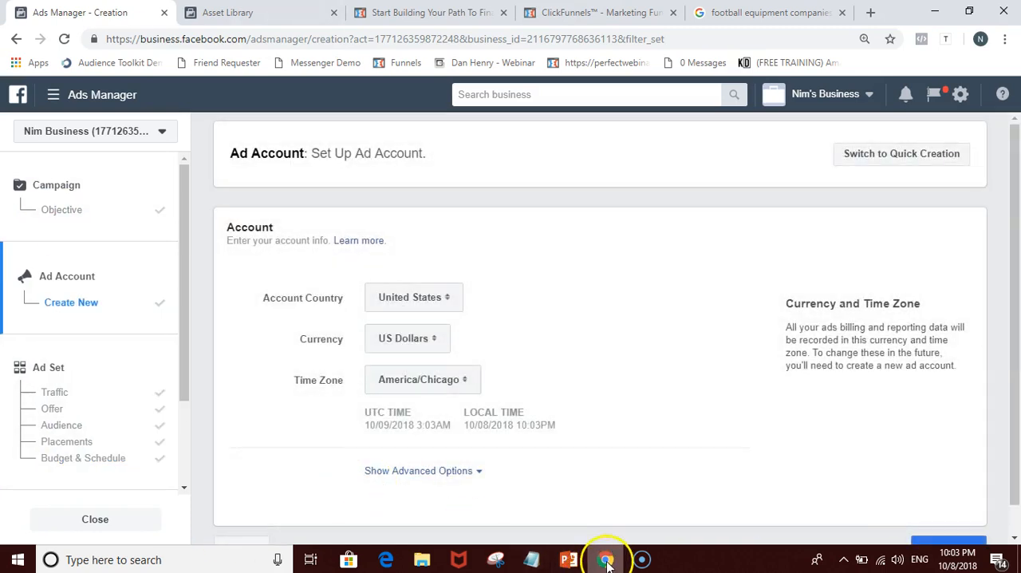
left_click(576, 562)
left_click(612, 360)
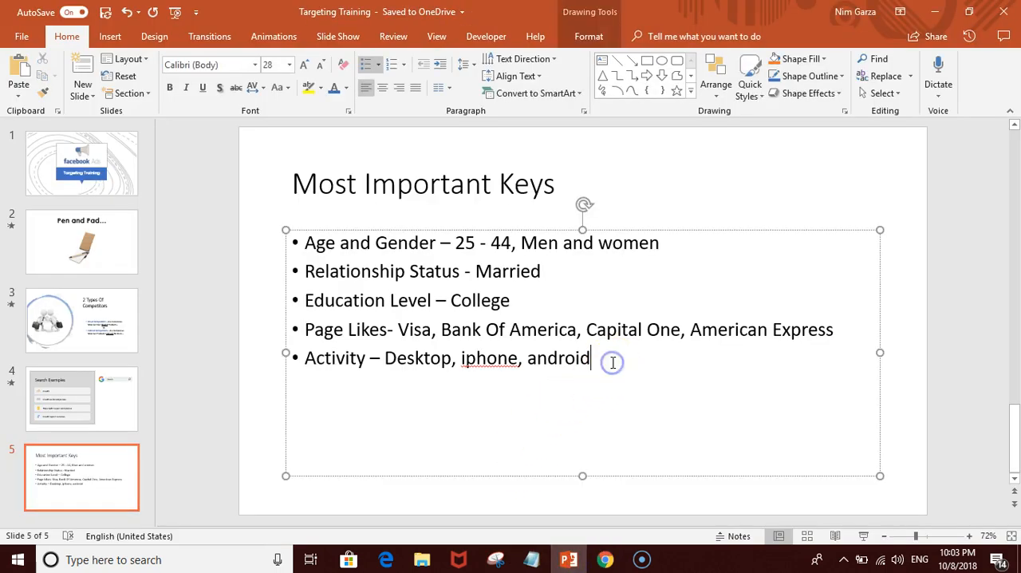
Step: Add a blank line and a bullet with the presenter's contact e-mail address below the Activity bullet on the Most Important Keys slide
key("Return")
key("Return")
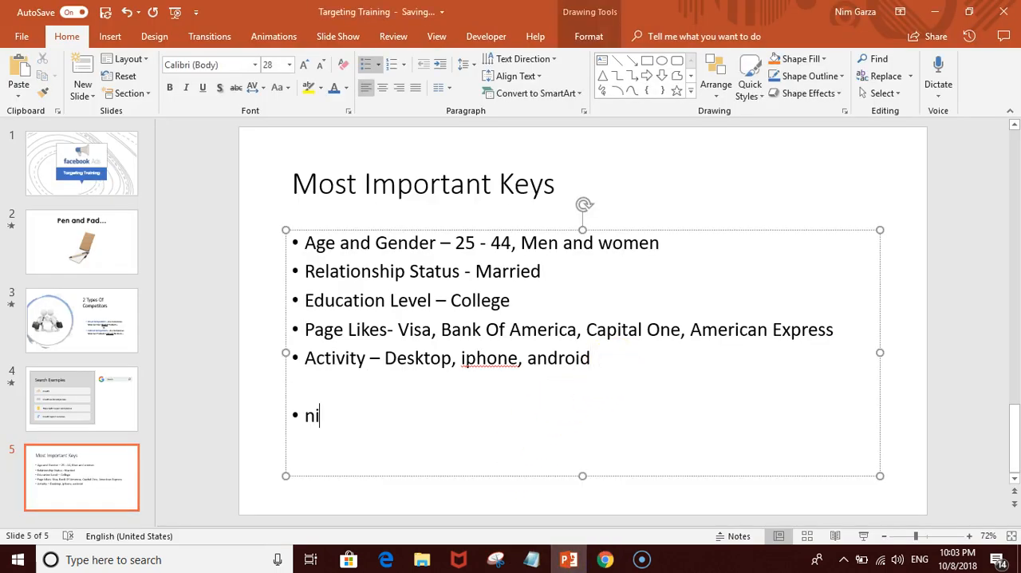
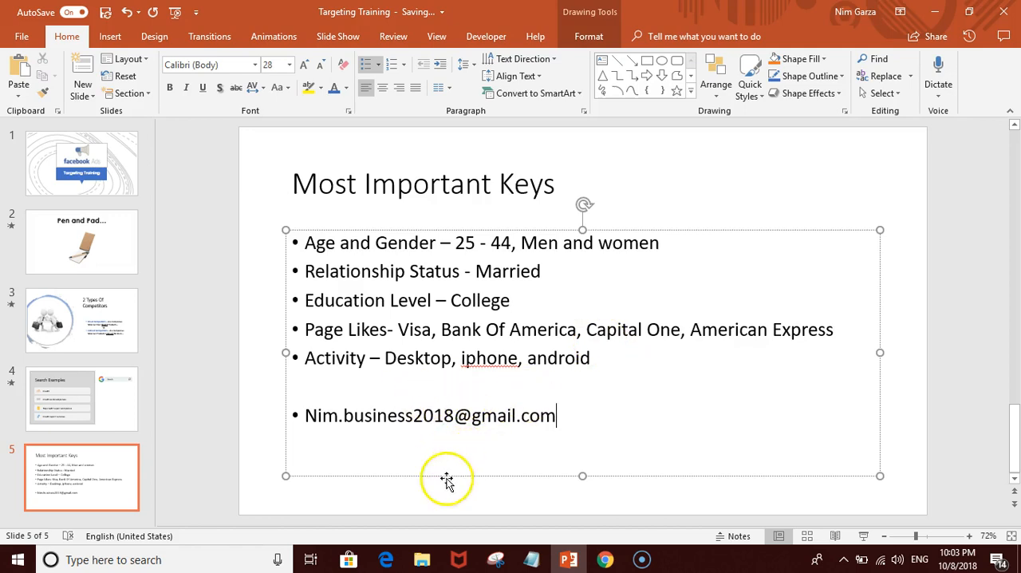
Step: Copy the contact e-mail address from the slide's last bullet and deselect the text
triple_click(389, 421)
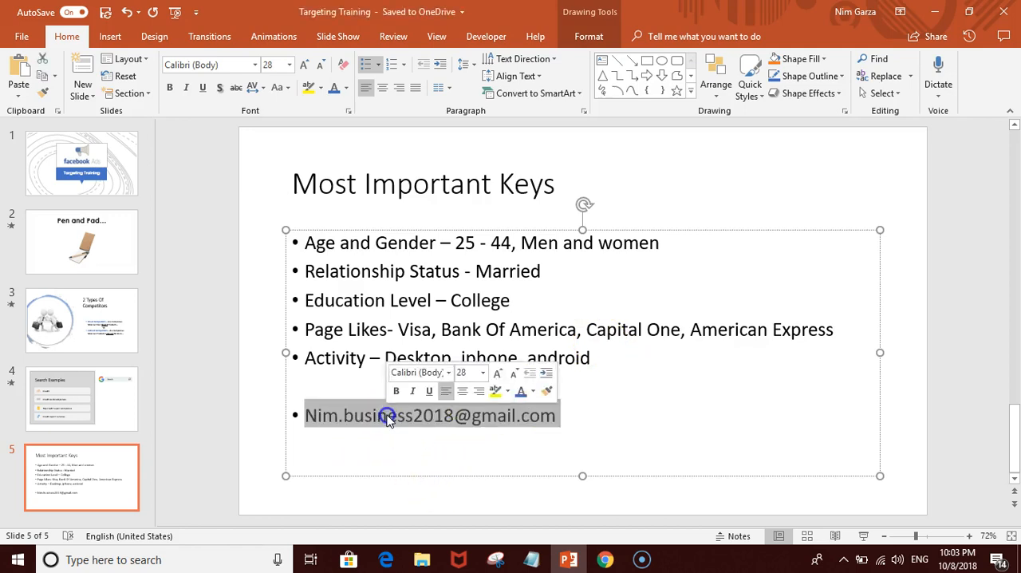
right_click(389, 420)
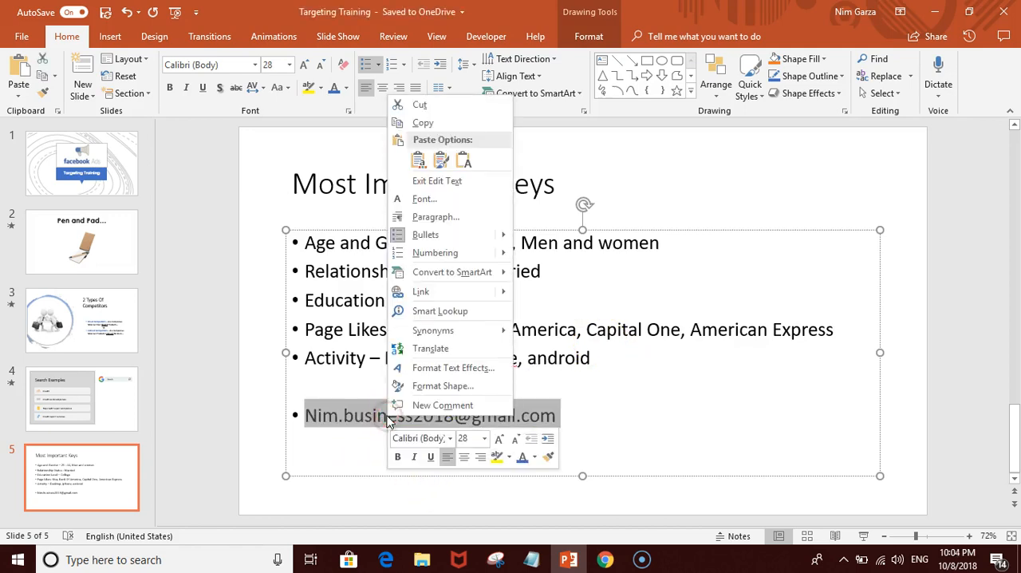
left_click(423, 122)
left_click(849, 156)
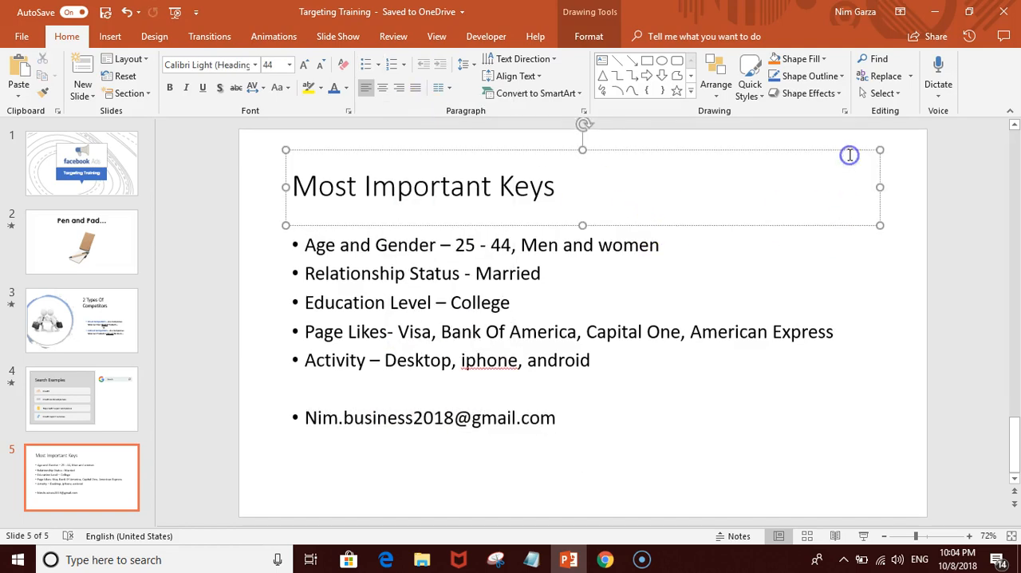
left_click(608, 559)
left_click(642, 559)
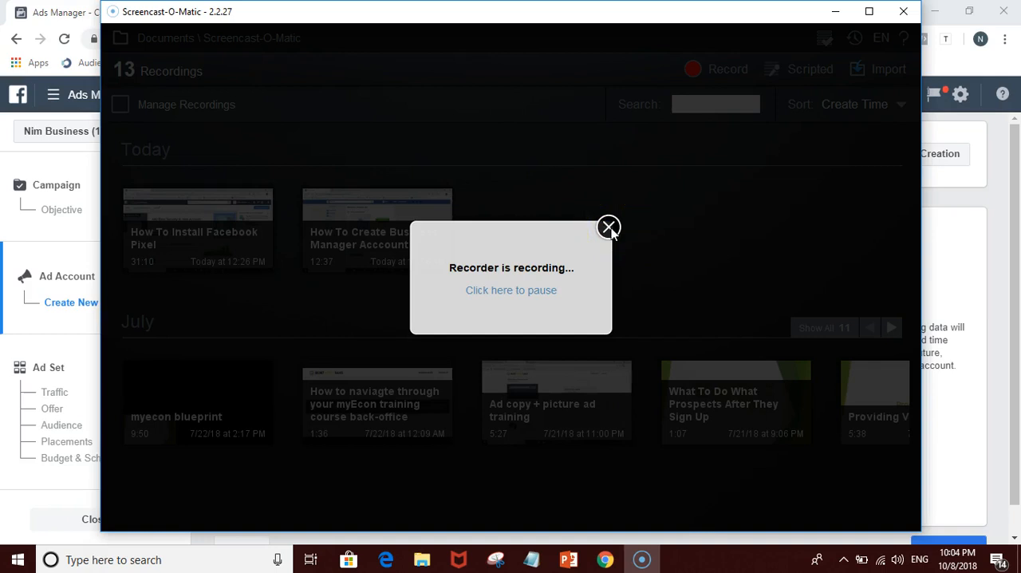
left_click(594, 564)
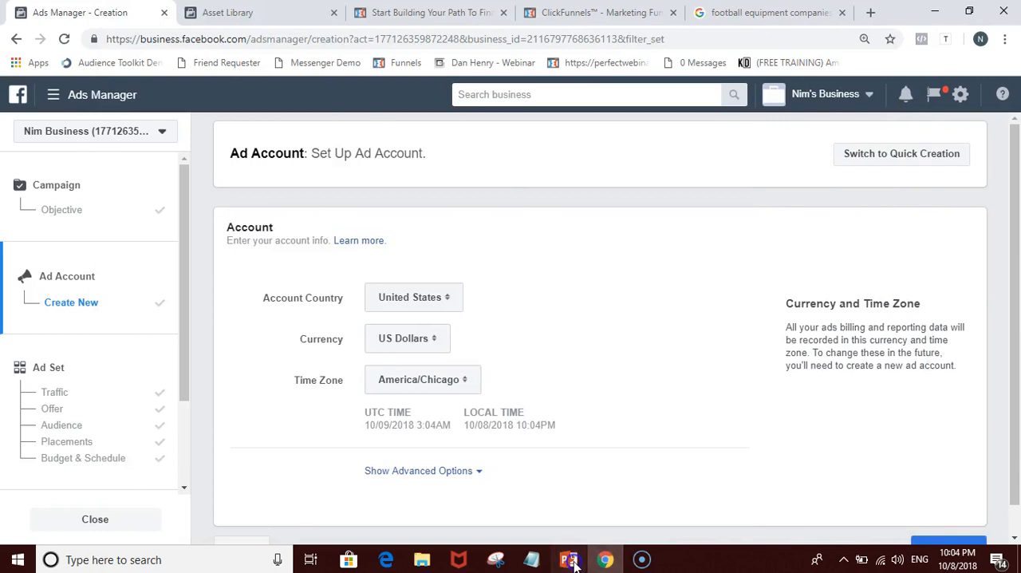
Step: Switch to PowerPoint to show the contact e-mail bullet, and return through Ads Manager in Chrome to the Screencast-O-Matic window
left_click(570, 561)
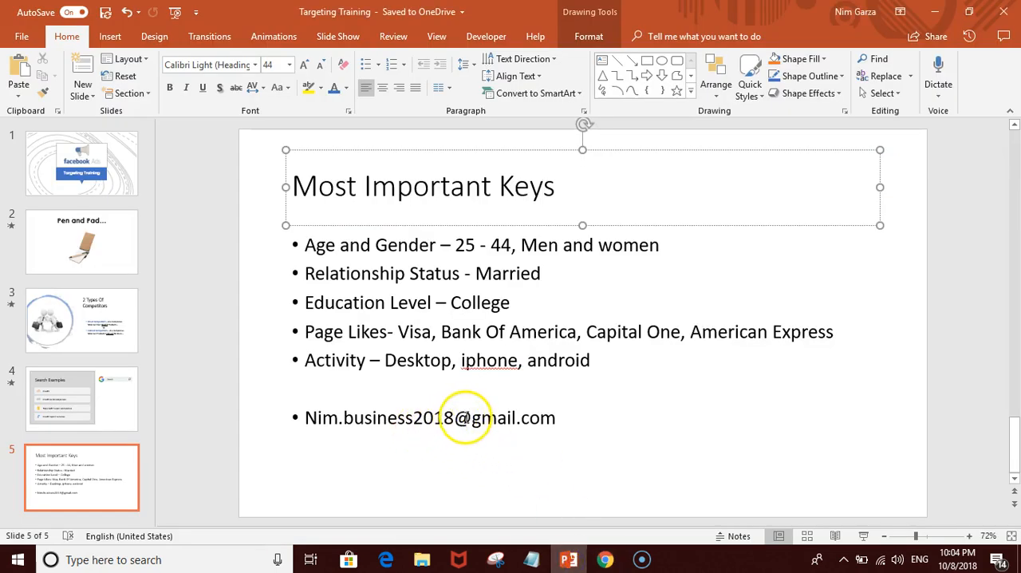
left_click(557, 416)
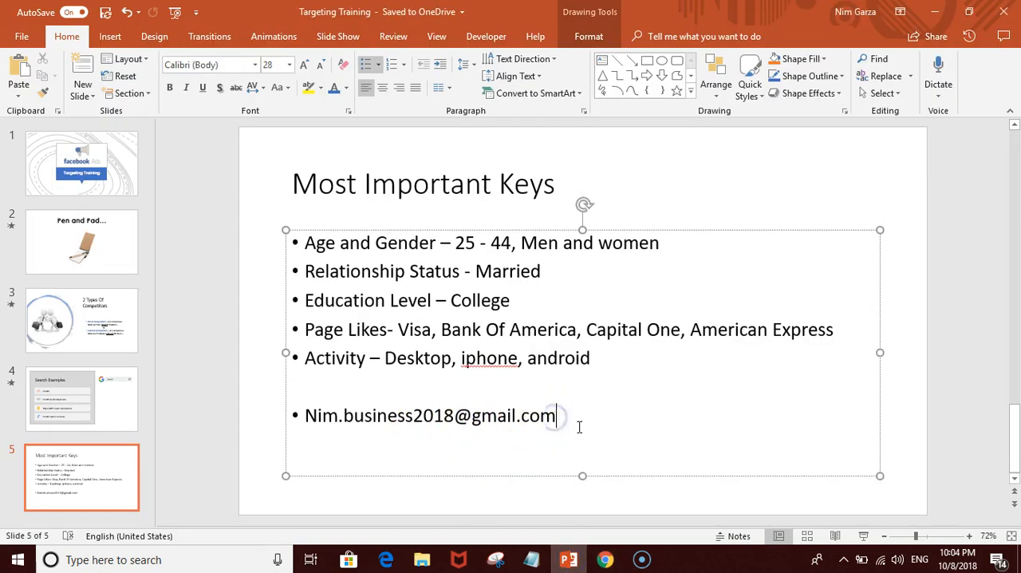
left_click(278, 453)
left_click(606, 561)
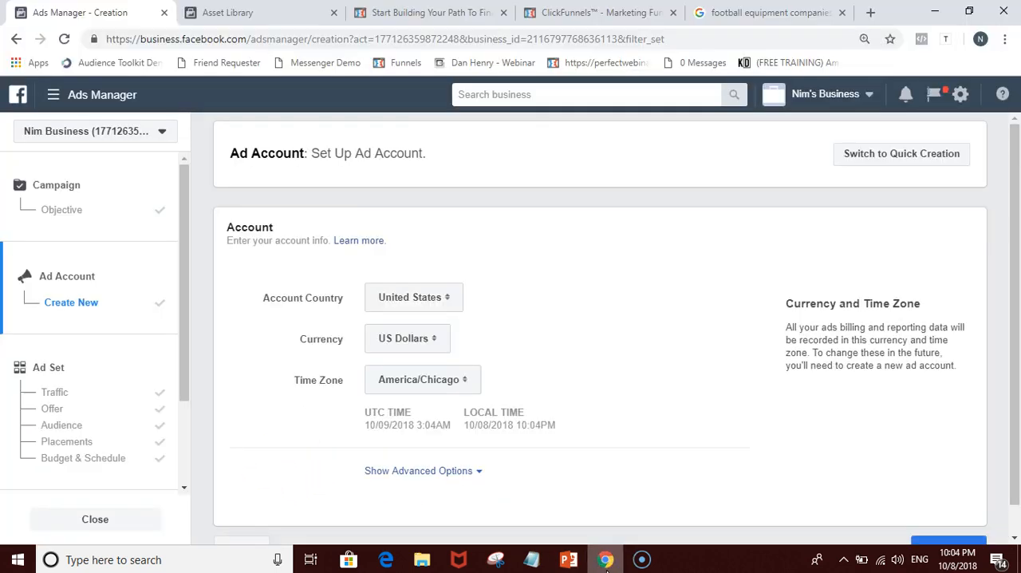
left_click(643, 556)
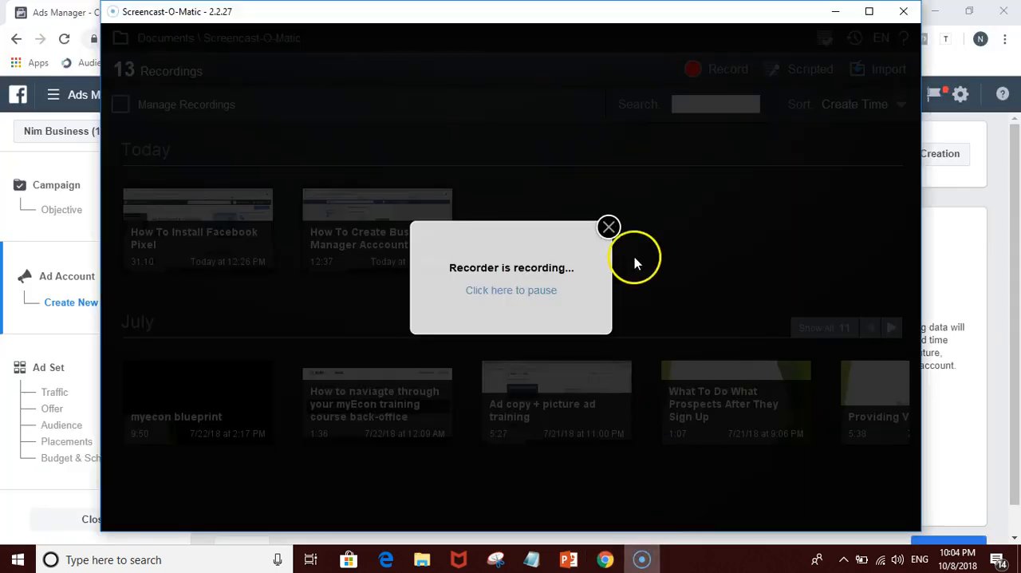